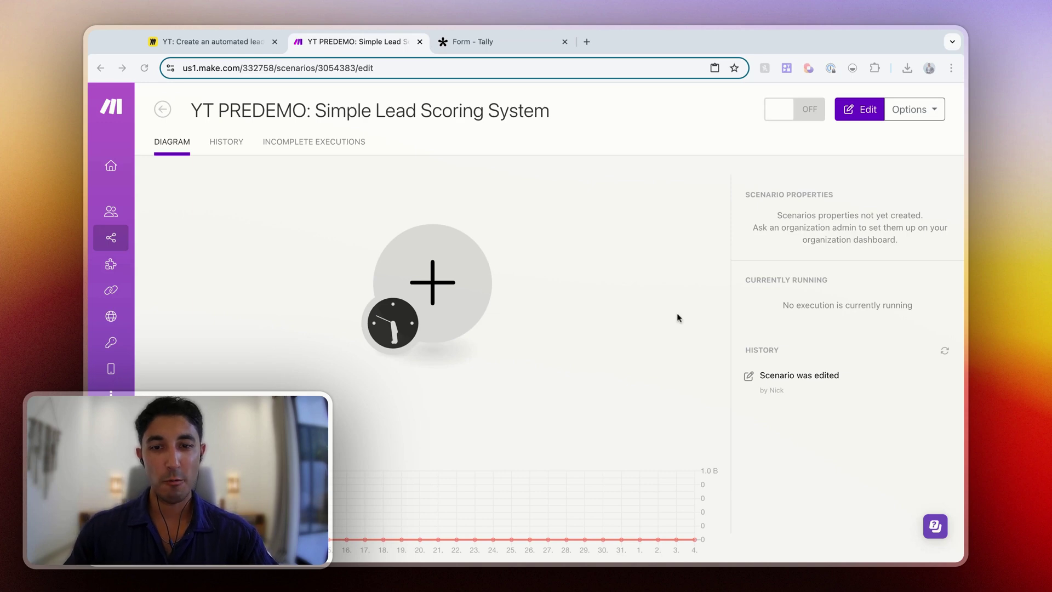
left_click(575, 265)
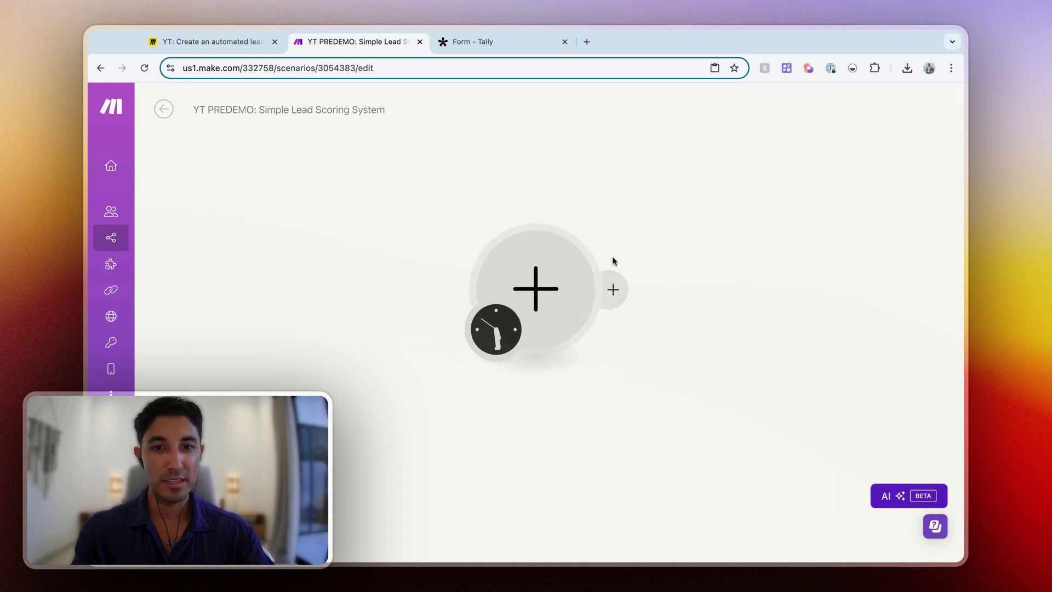
left_click_drag(697, 237, 545, 294)
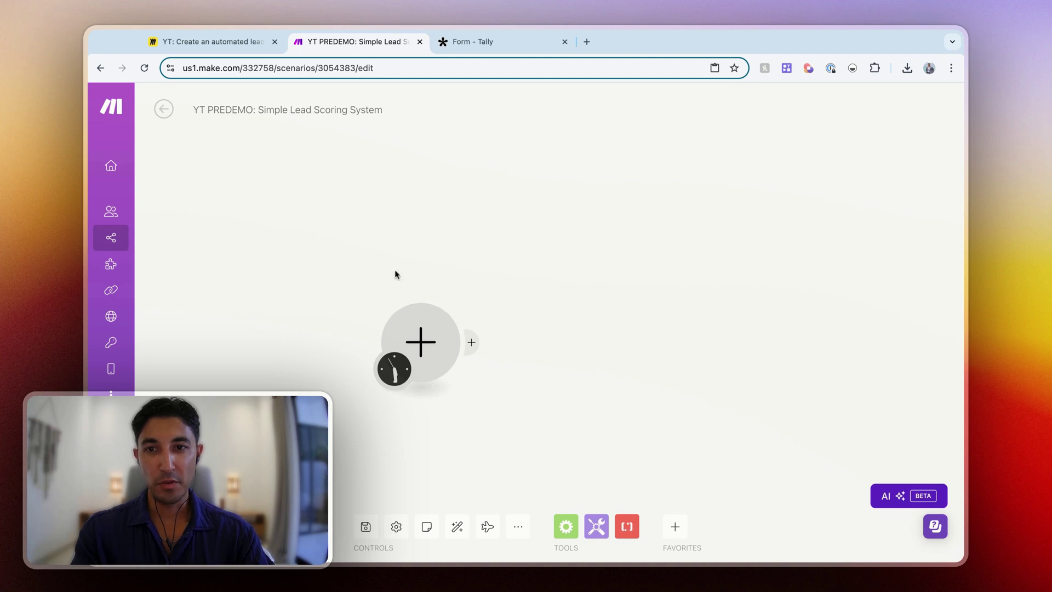
scroll(475, 271, "down", 2)
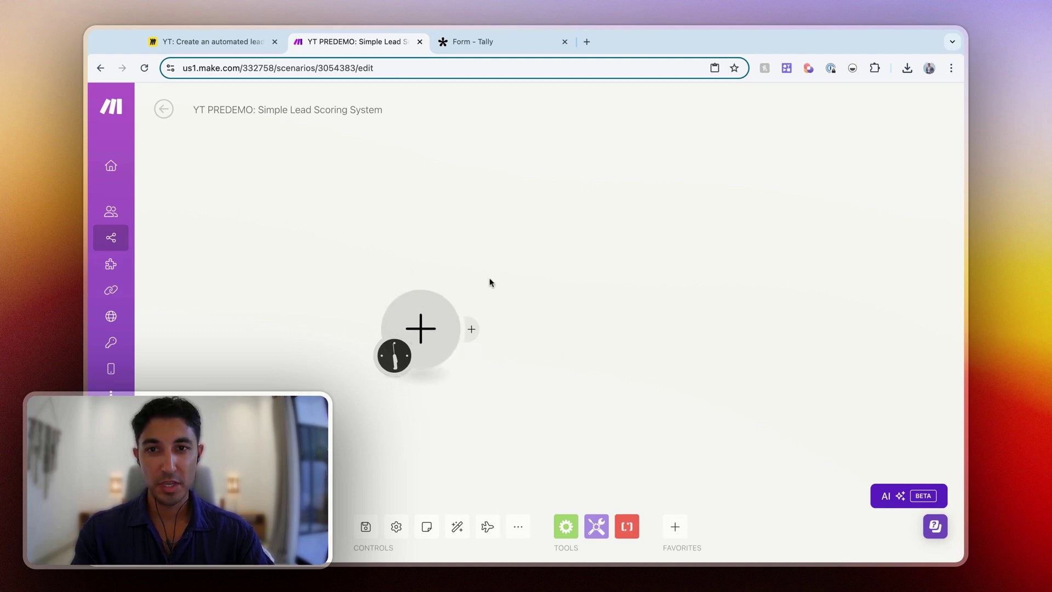
left_click_drag(490, 283, 542, 261)
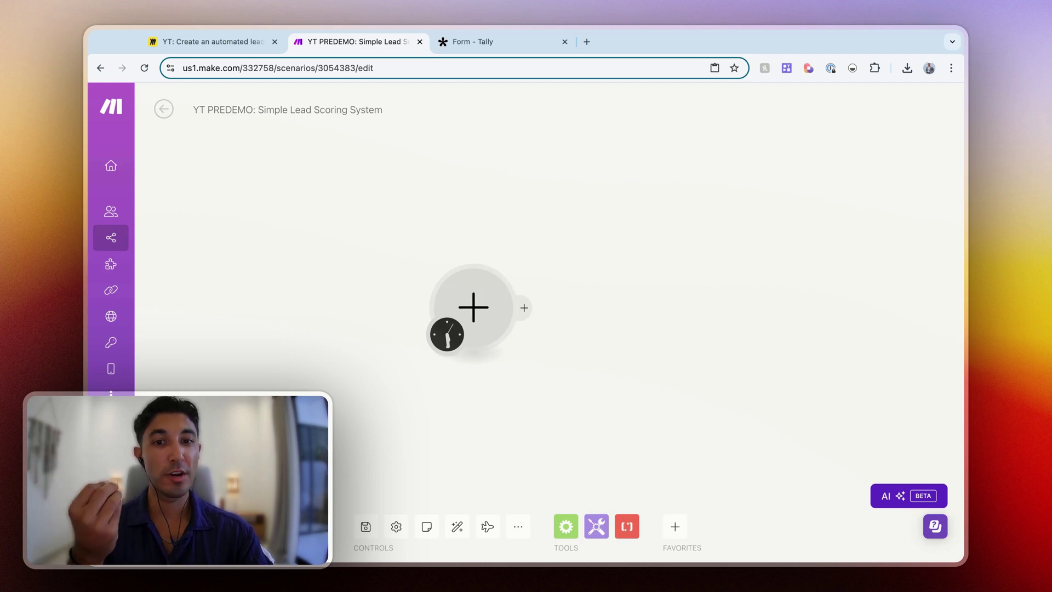
left_click(474, 308)
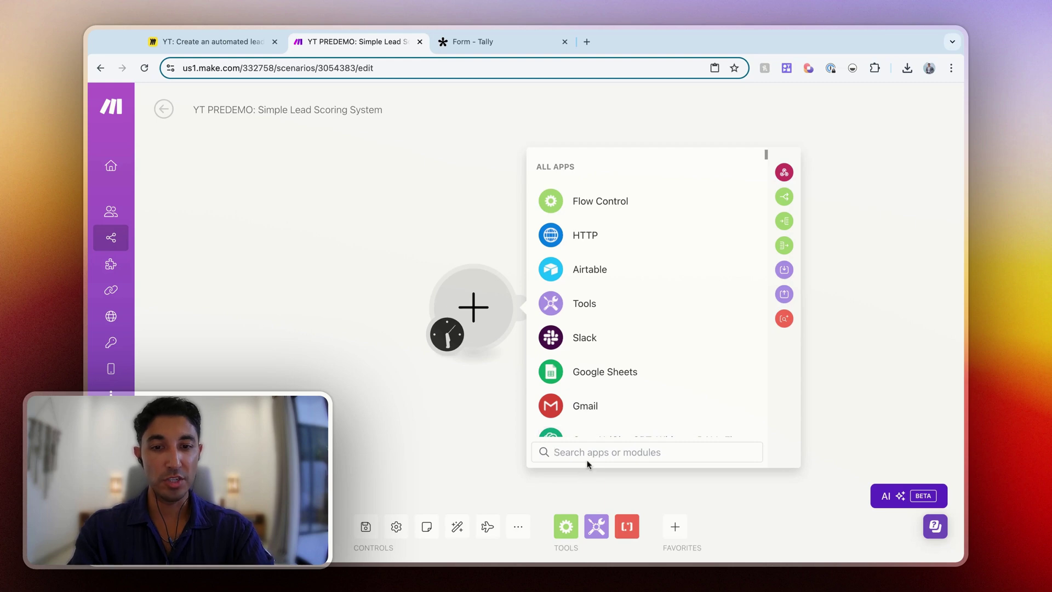
type("tally")
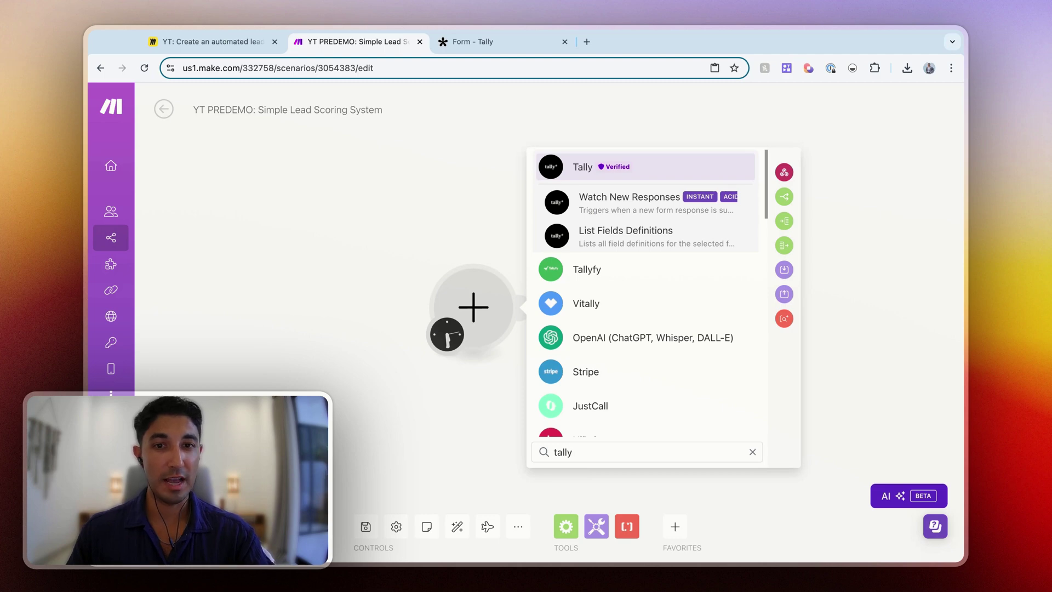
left_click(634, 209)
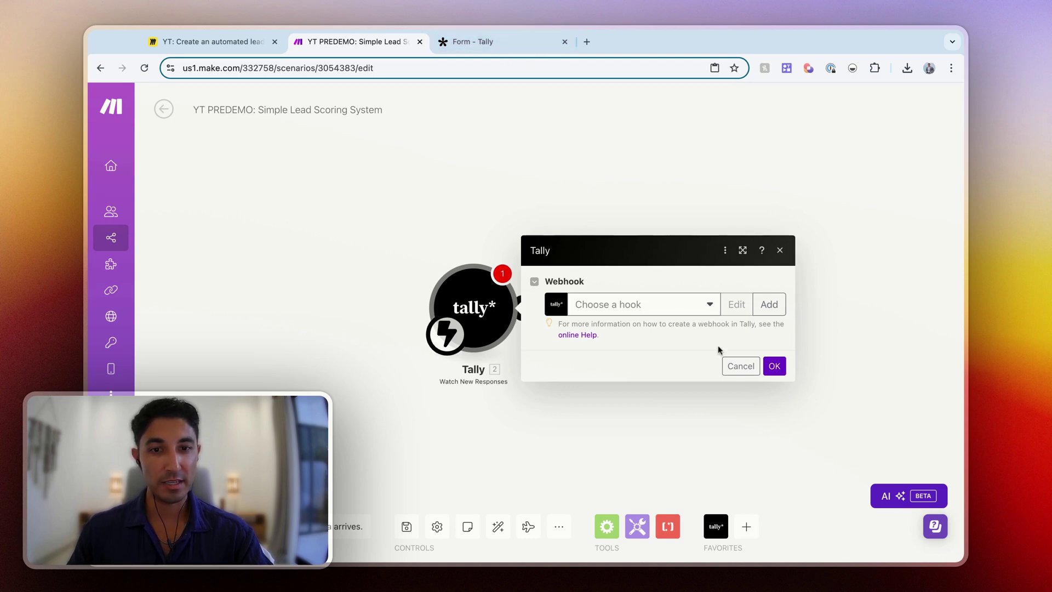
left_click(732, 367)
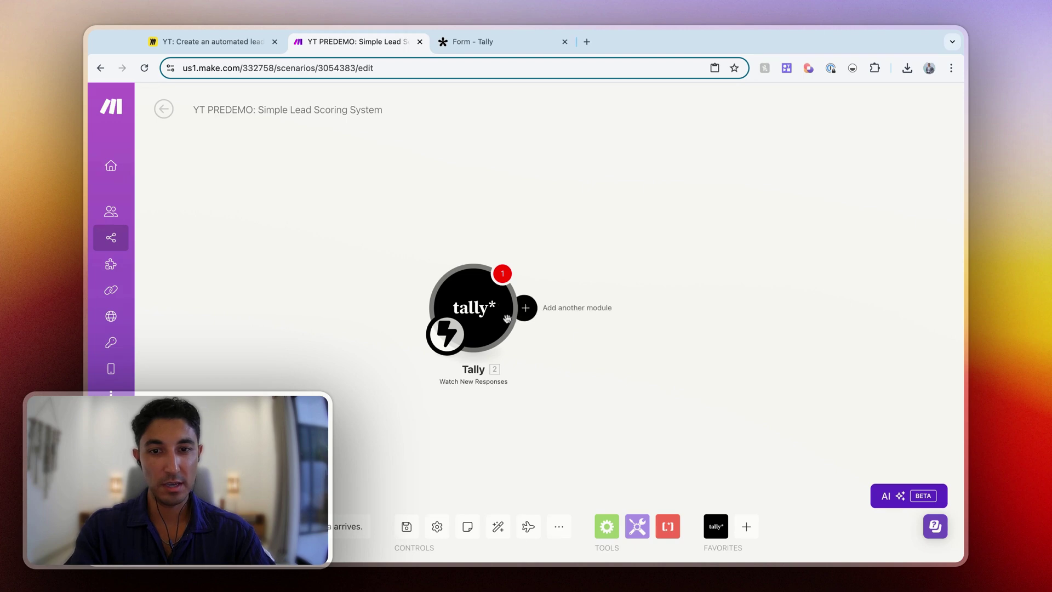
- Delete and re-add the Tally Watch New Responses trigger, then go to the Tally form editor
right_click(478, 296)
left_click(534, 424)
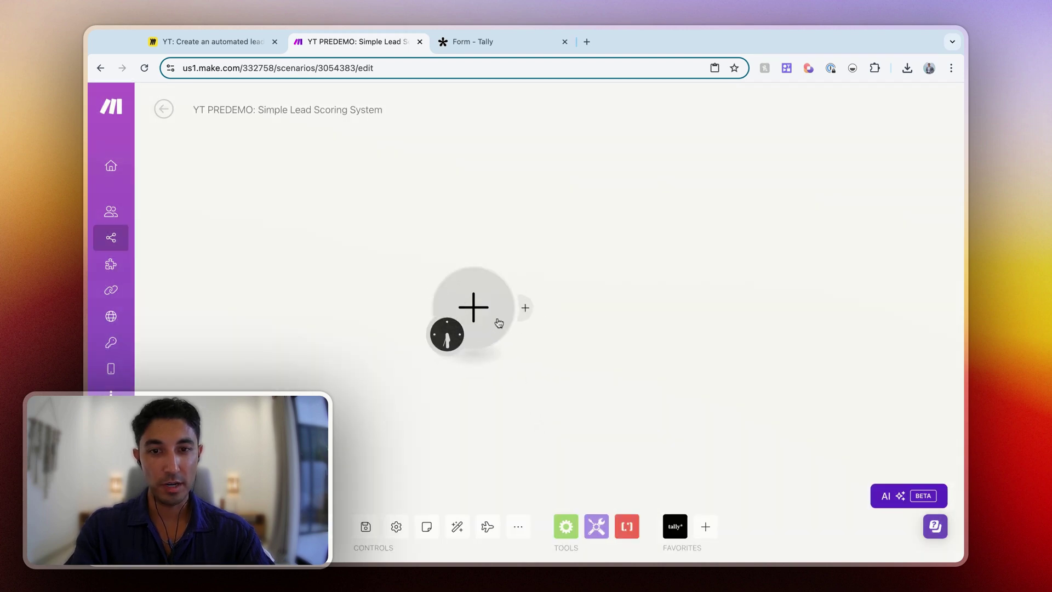
left_click(498, 322)
left_click(582, 204)
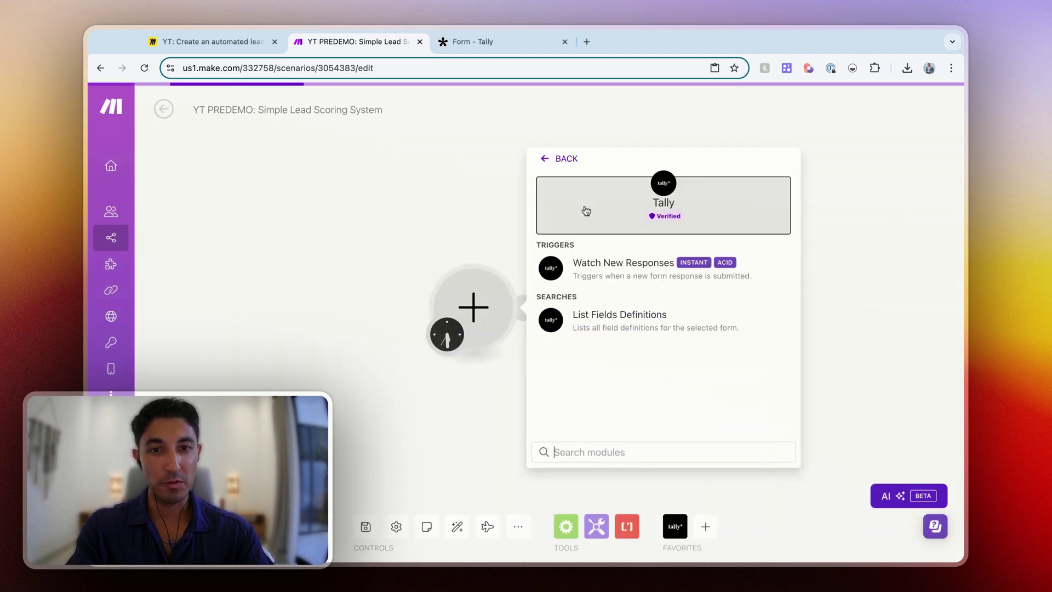
left_click(623, 268)
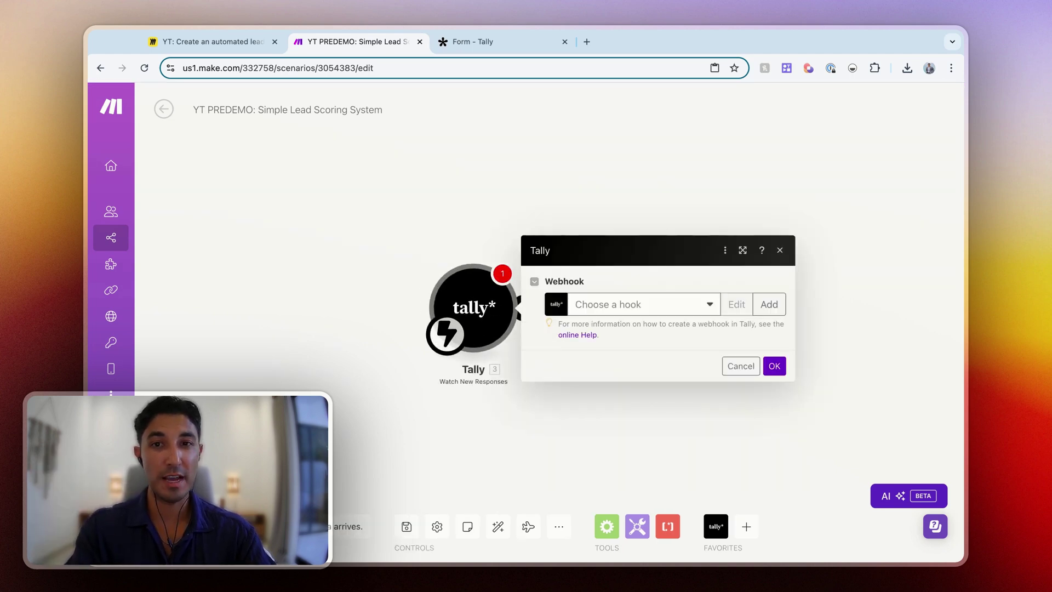
left_click(494, 48)
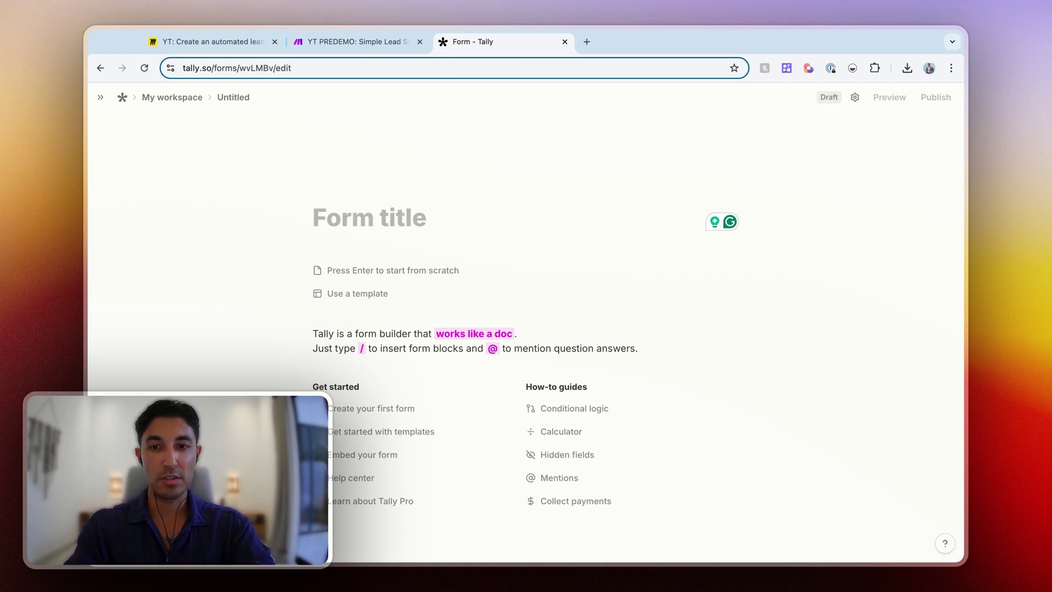
- Title the form 'StellarStream AI Demo Lead Capture Form', start from scratch, and add a logo and cover
type("StellarStream AI")
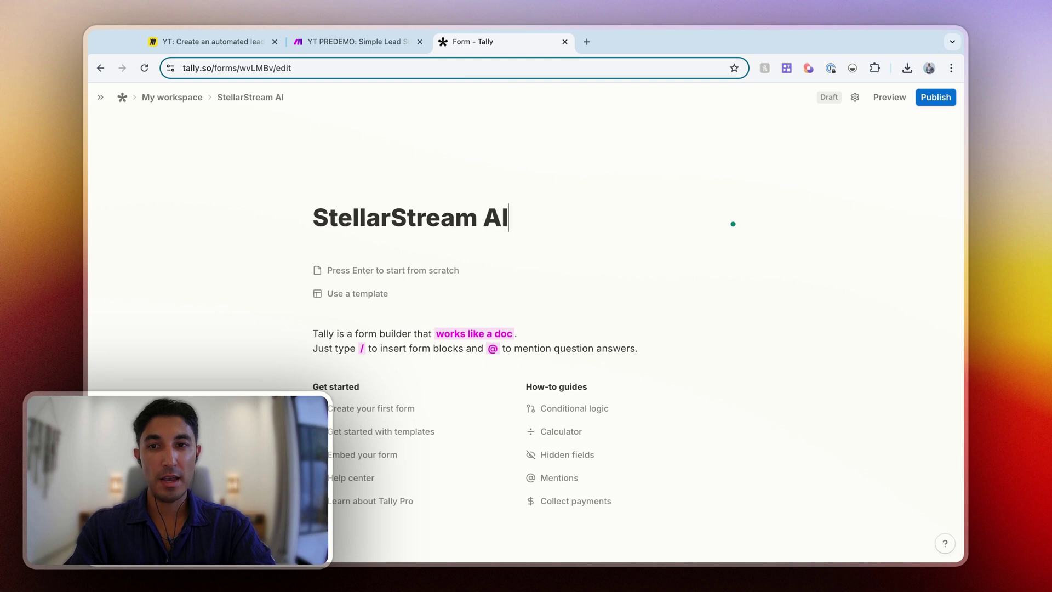
type(" Demo Lea")
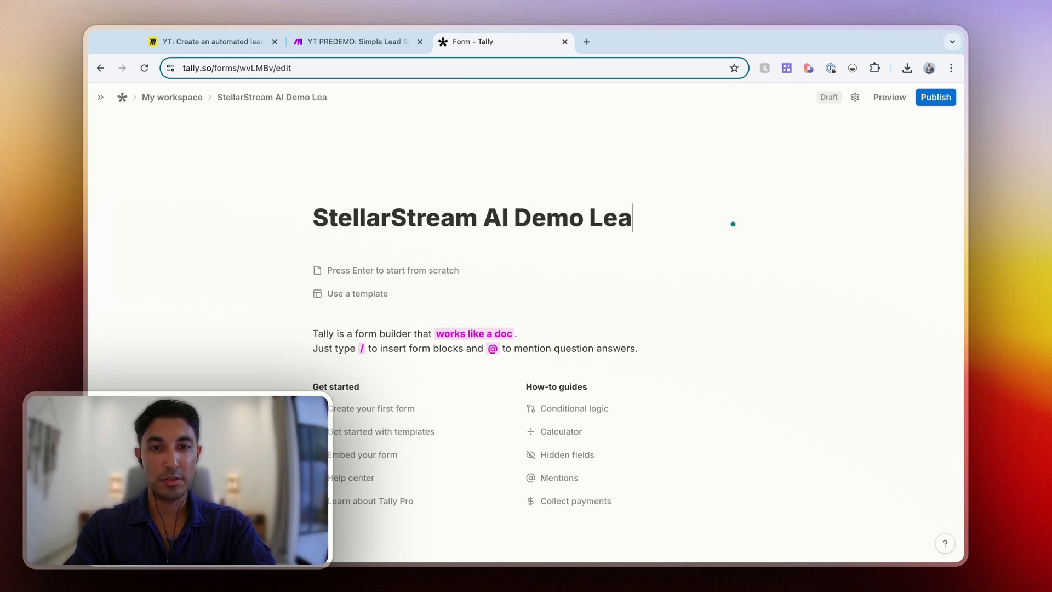
type("d Capture Form")
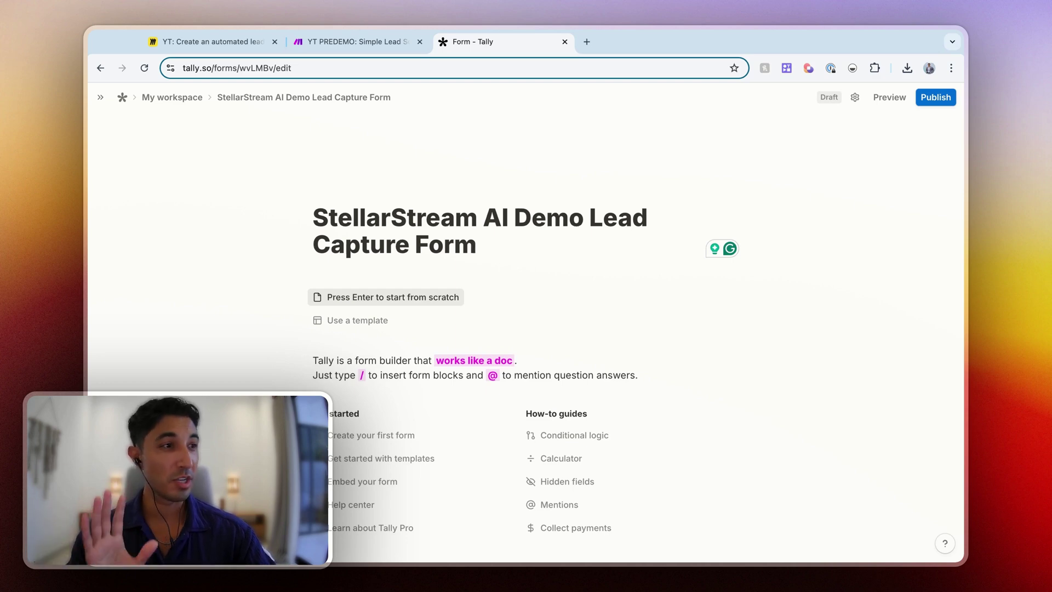
left_click(406, 296)
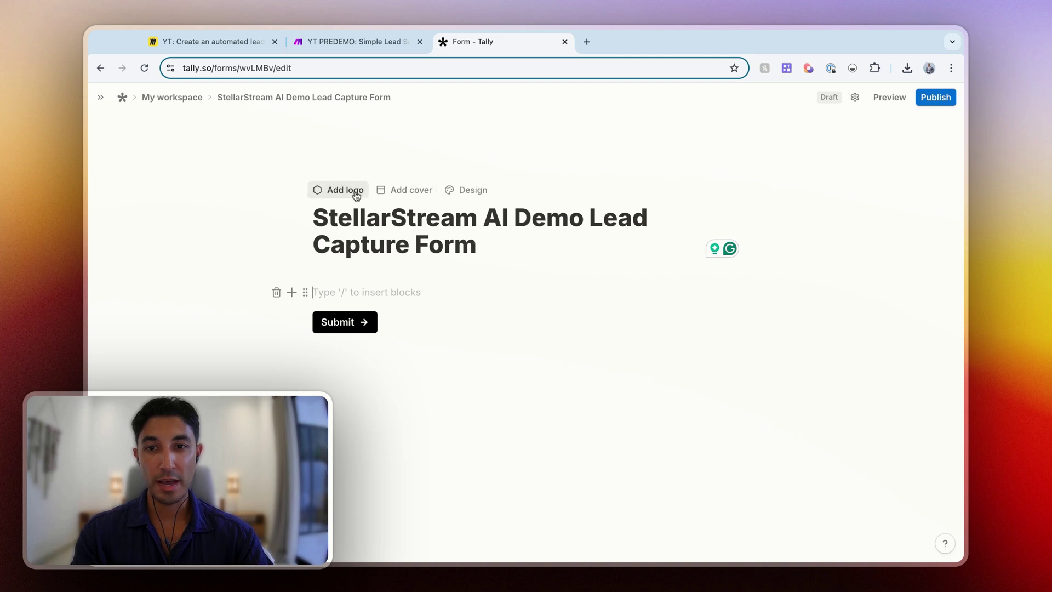
left_click(353, 194)
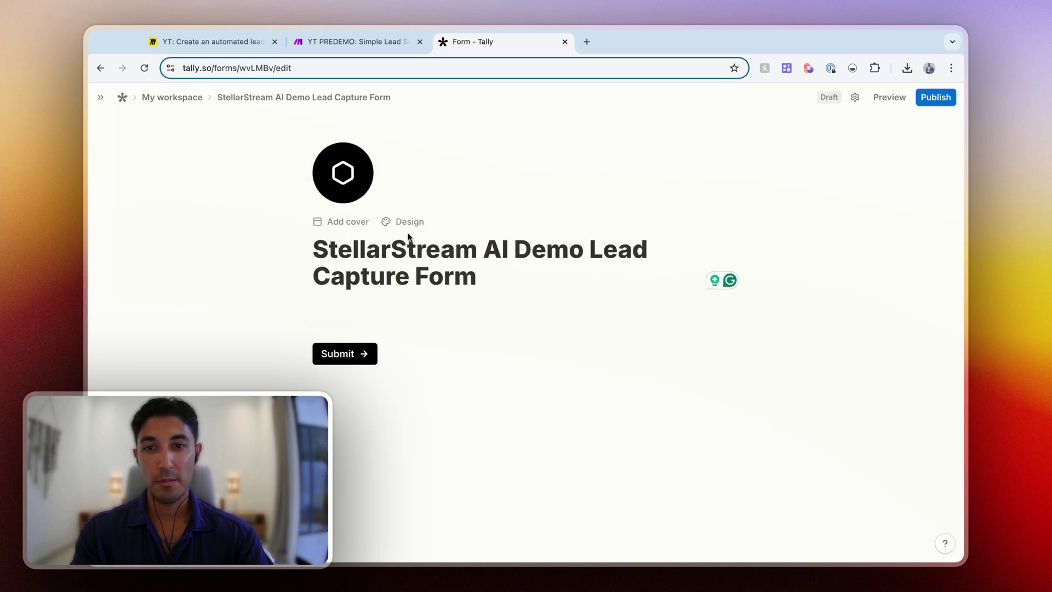
left_click(345, 222)
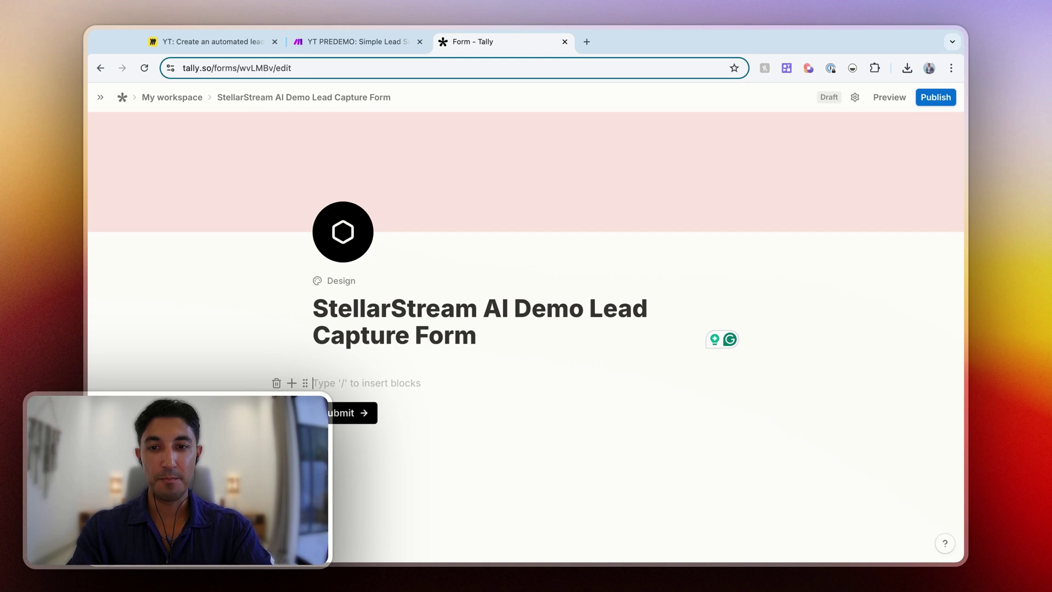
- Add a name short-answer question with a sample name placeholder, then a 'What is your Website URL?' link question
type("/")
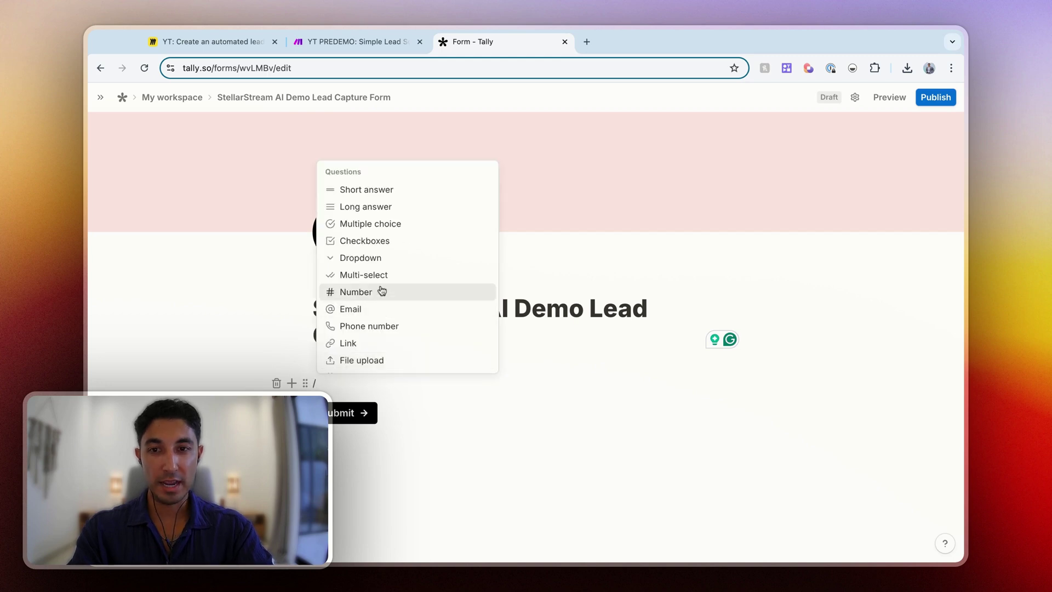
left_click(386, 190)
type("What is ")
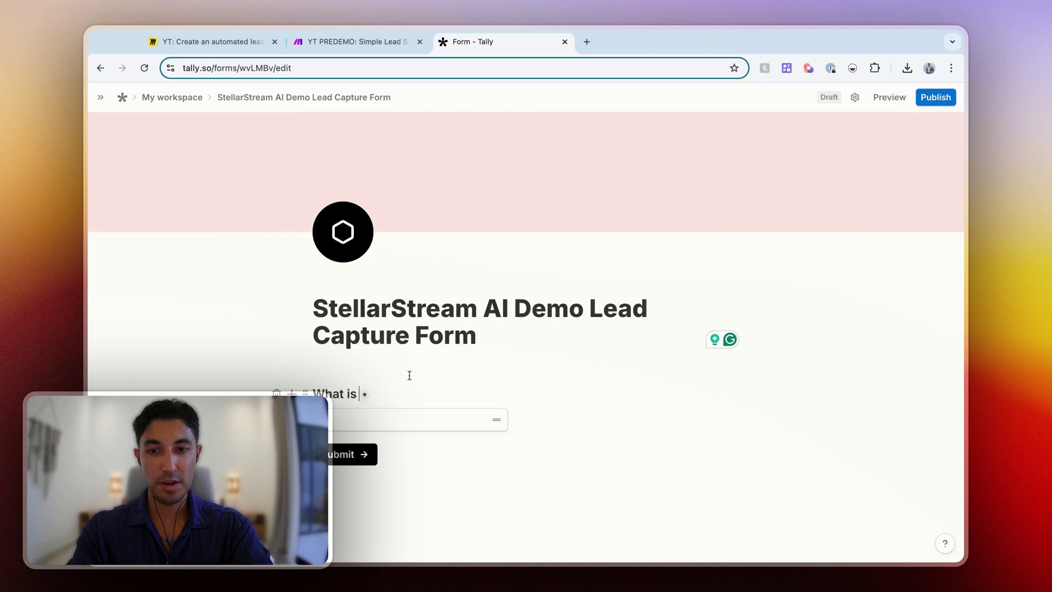
type("your rame?")
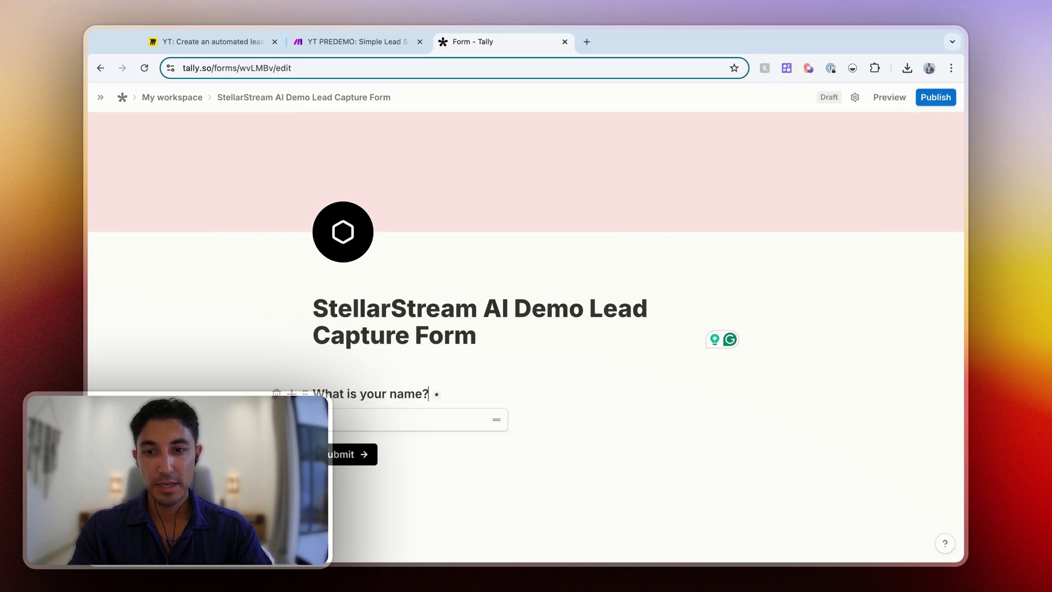
left_click(291, 394)
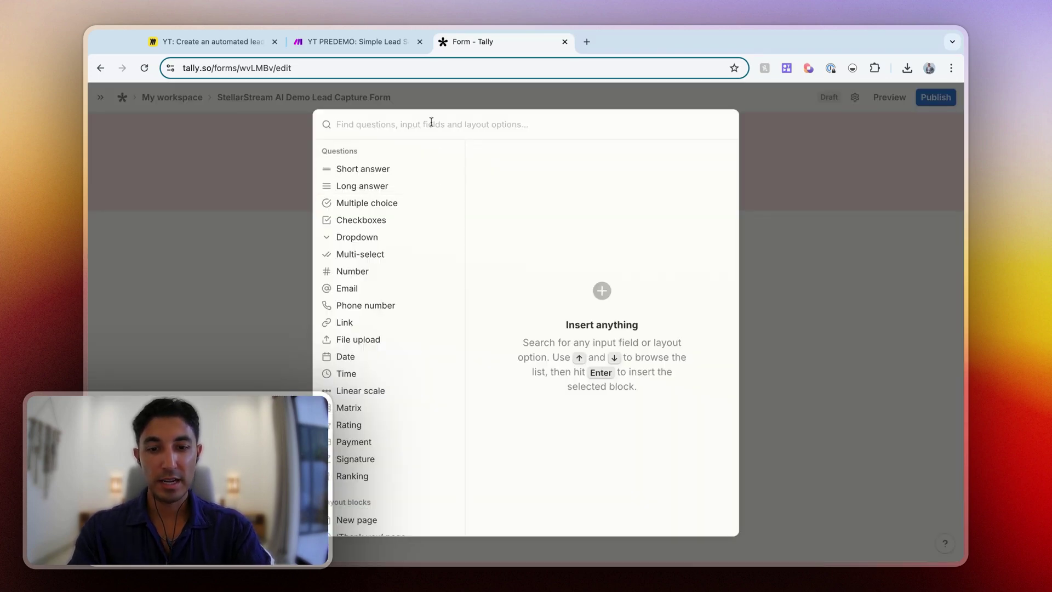
type("url")
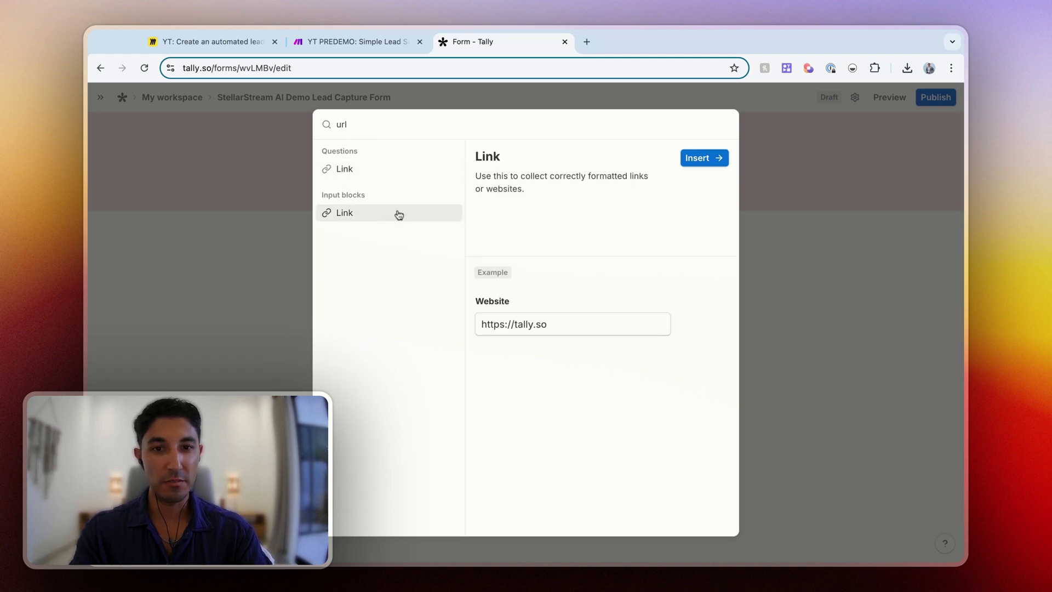
left_click(708, 160)
scroll(482, 395, "down", 1)
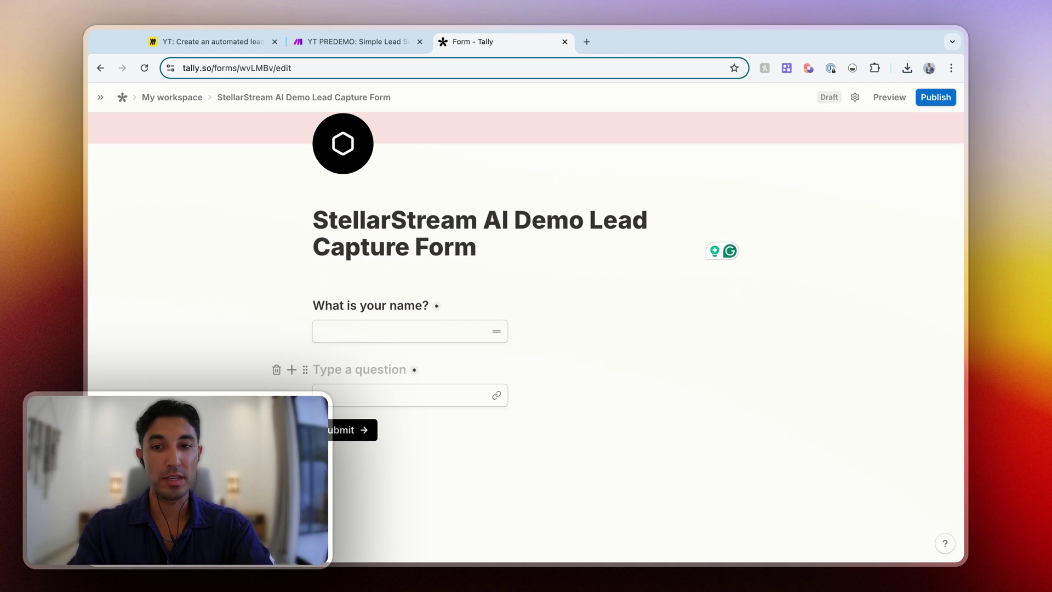
type("What")
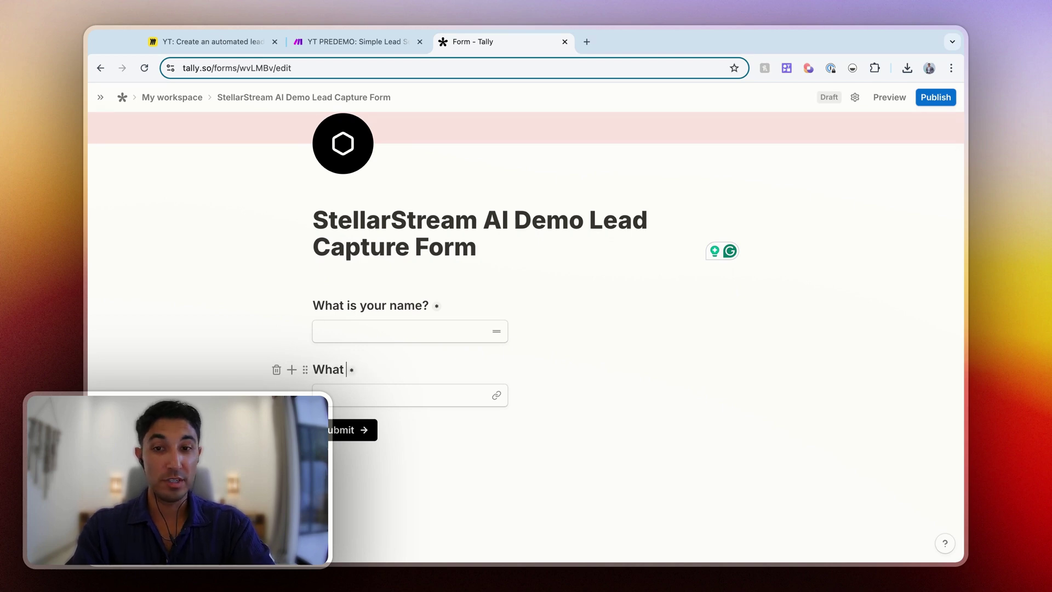
type(" is")
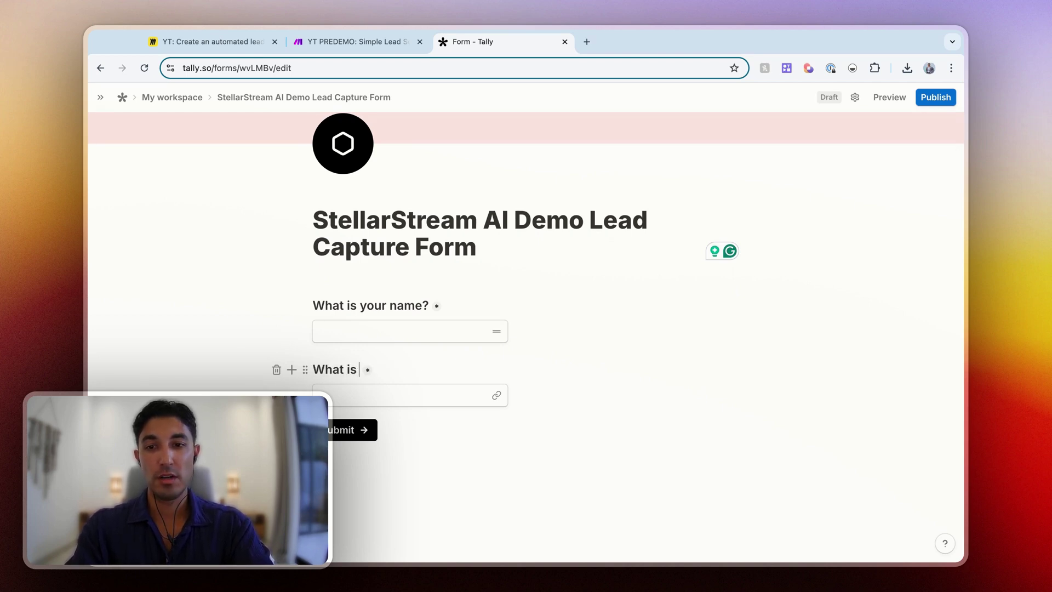
type(" your Website")
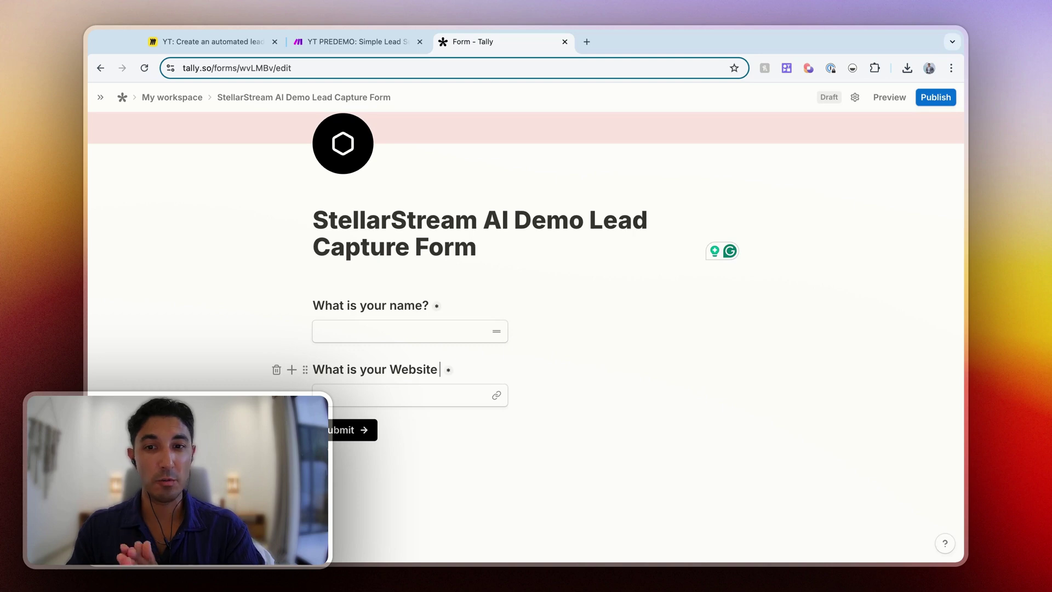
type("URL?")
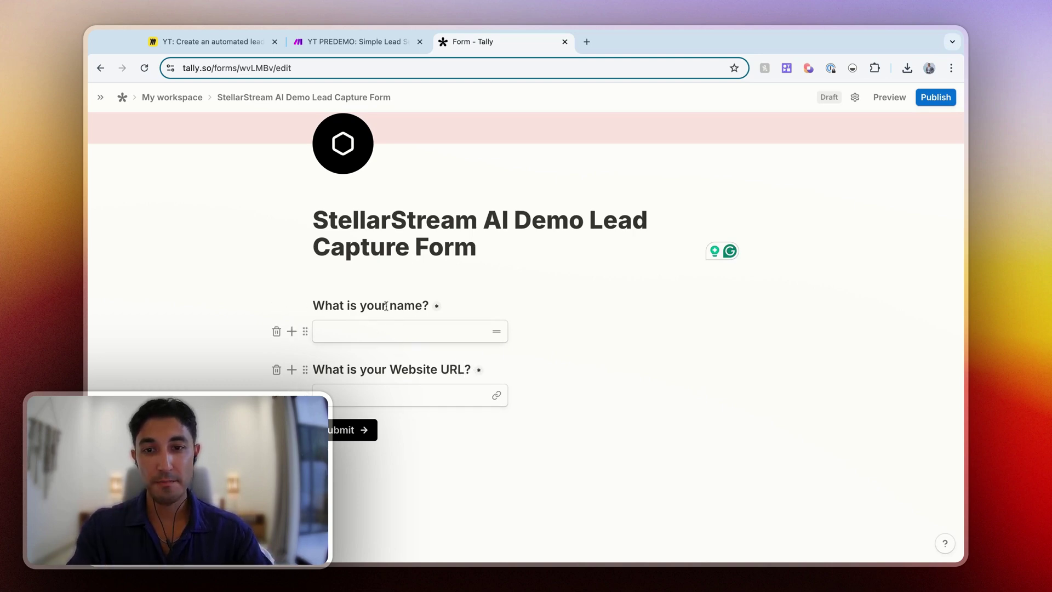
left_click(398, 330)
type("Jake Jones")
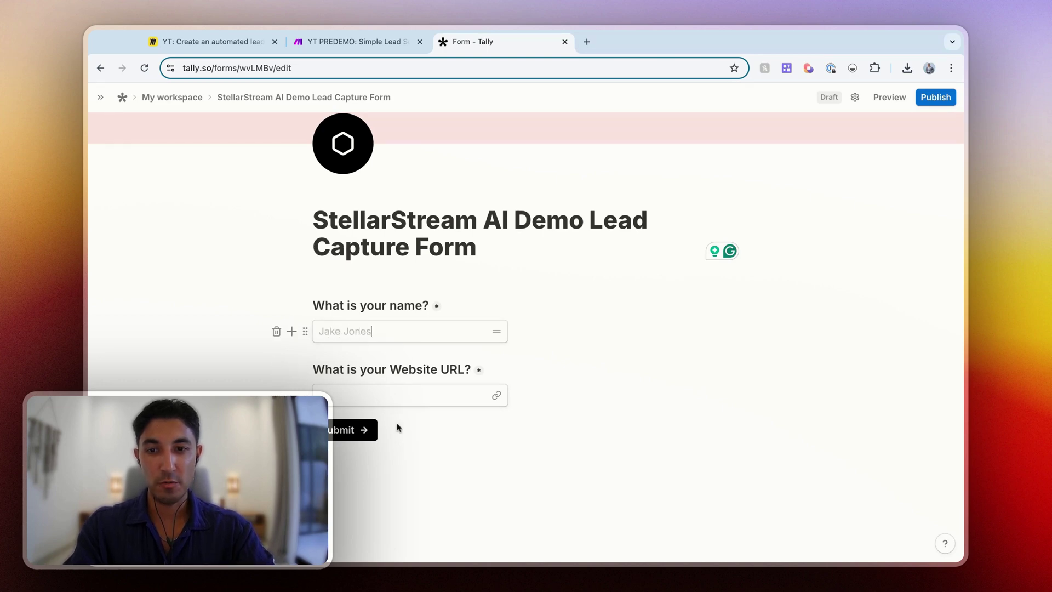
- Add a 'What is your LinkedIn URL?' link question below the website question
left_click(291, 393)
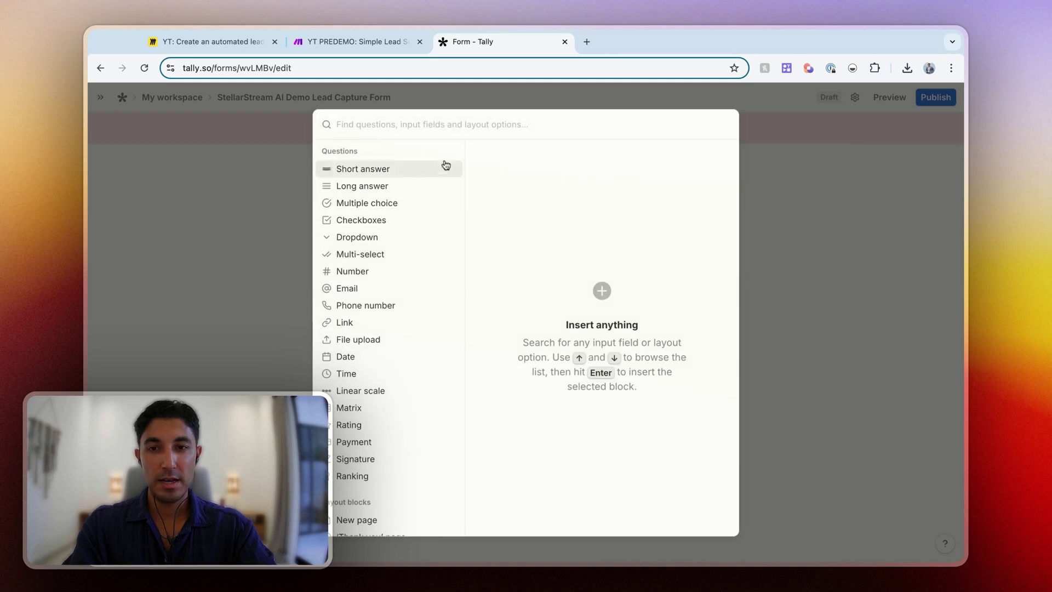
type("url")
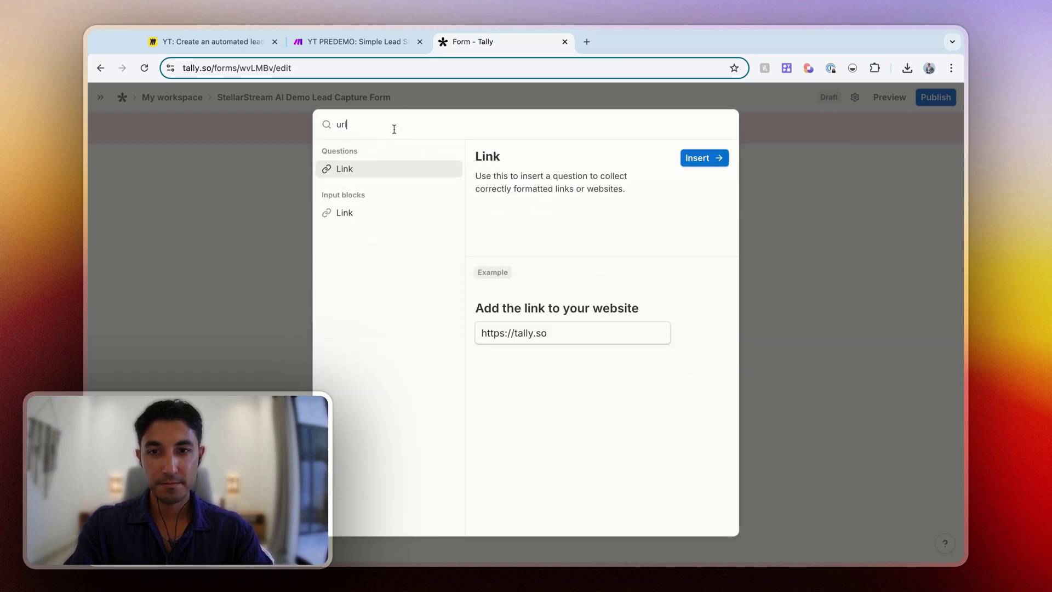
left_click(682, 162)
type("What is your Linkedin")
key("BackSpace")
key("BackSpace")
type("In URL?")
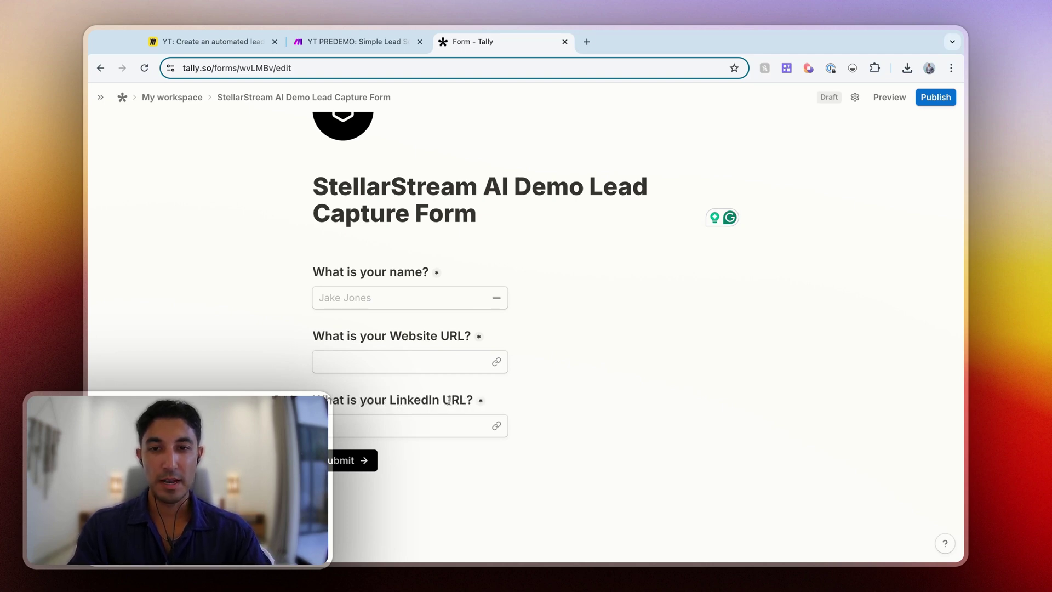
scroll(412, 411, "down", 1)
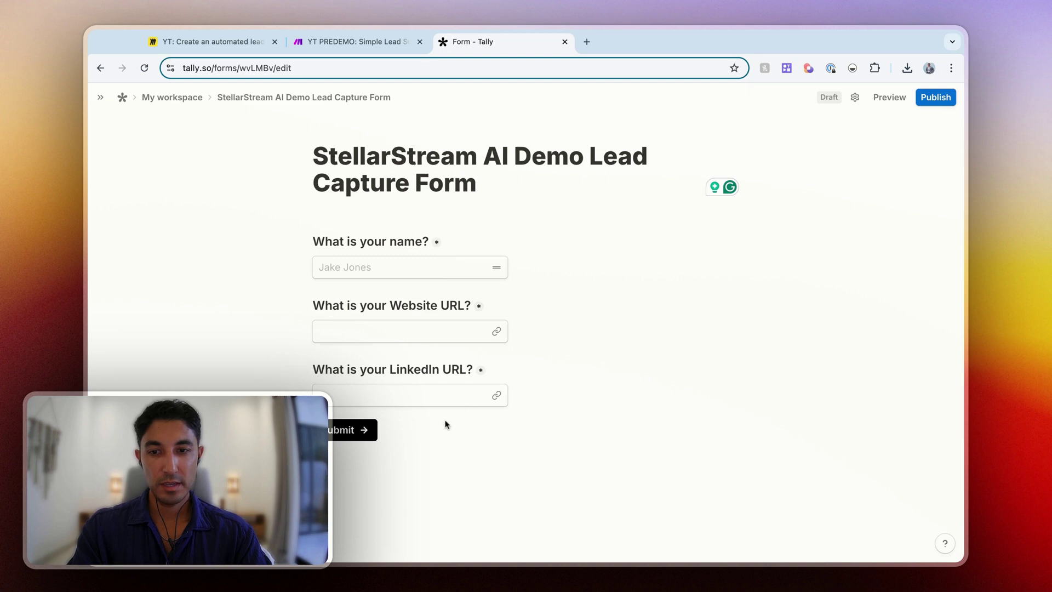
key("Return")
key("BackSpace")
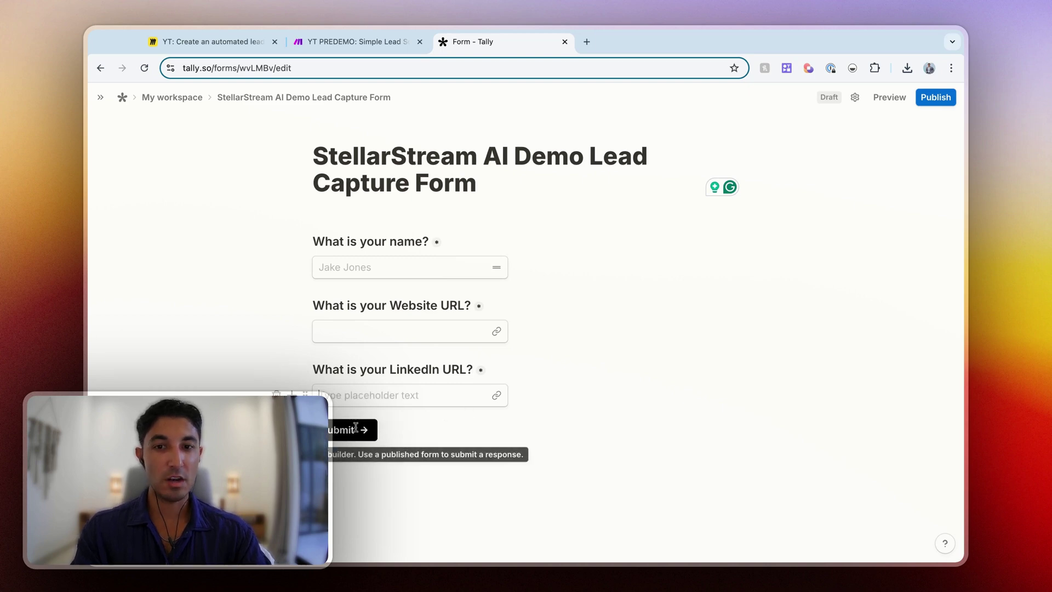
scroll(542, 361, "up", 2)
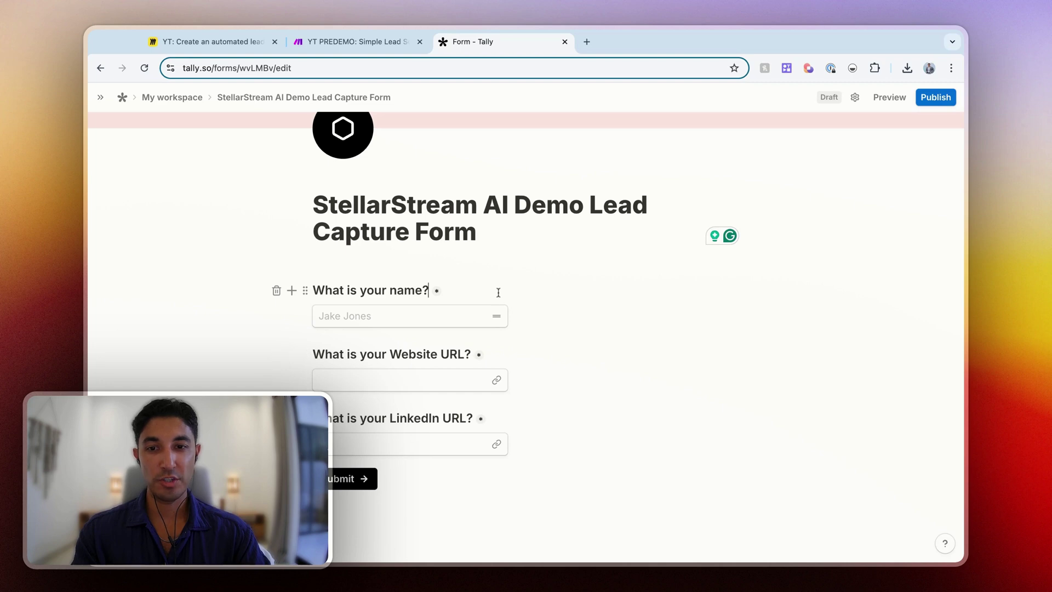
- Prefix the form title with 'YT' and publish the form
left_click(433, 290)
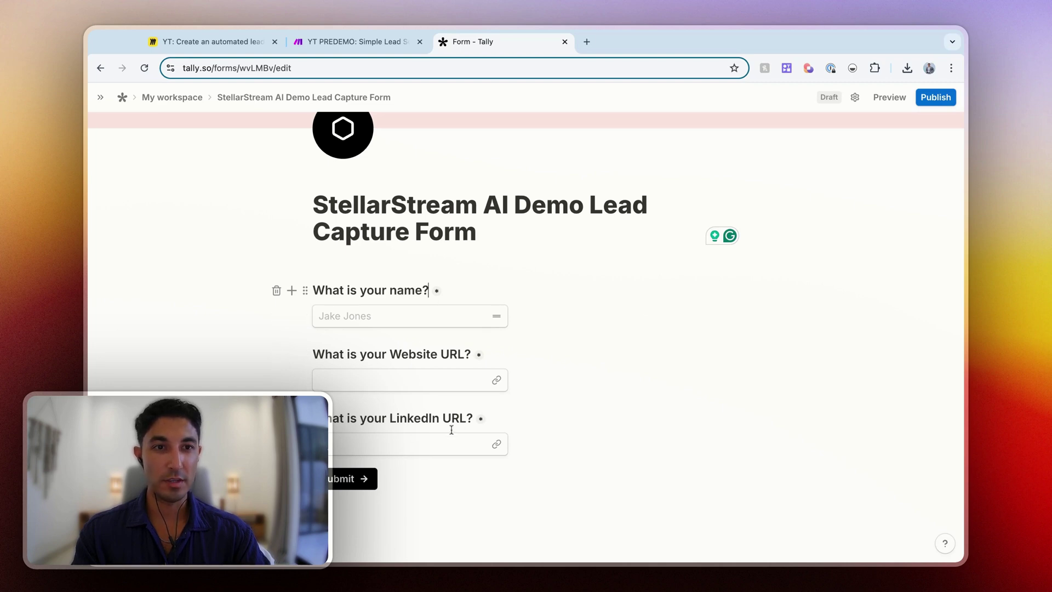
scroll(922, 122, "up", 3)
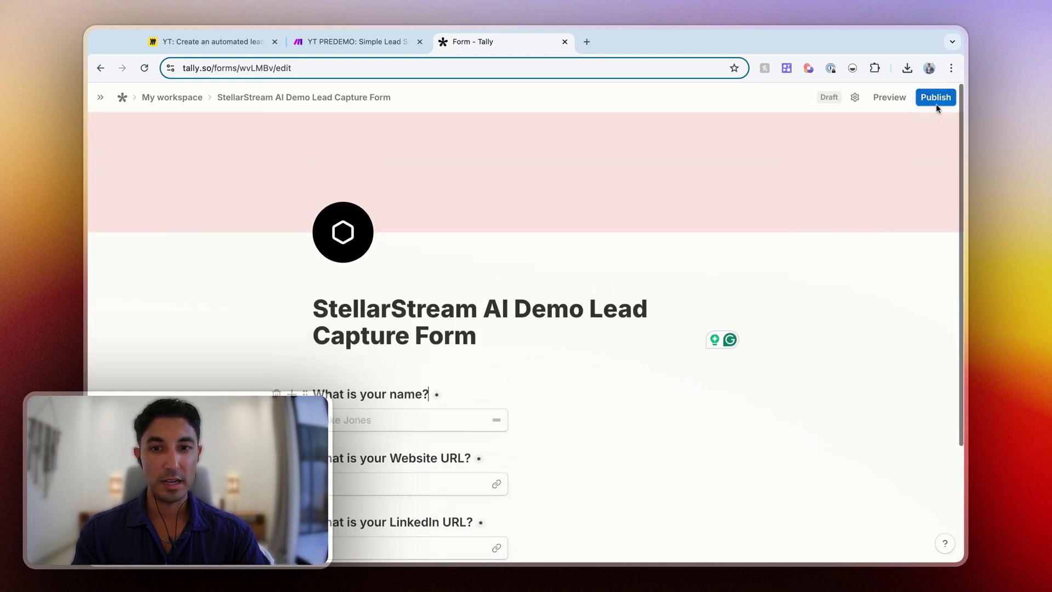
left_click(317, 307)
type("YT")
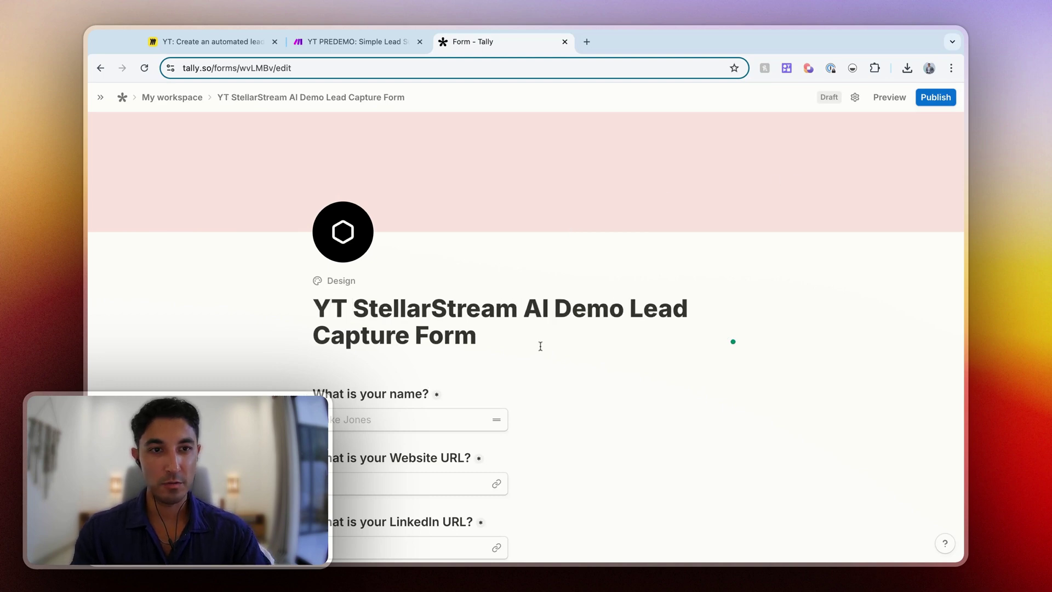
left_click(936, 98)
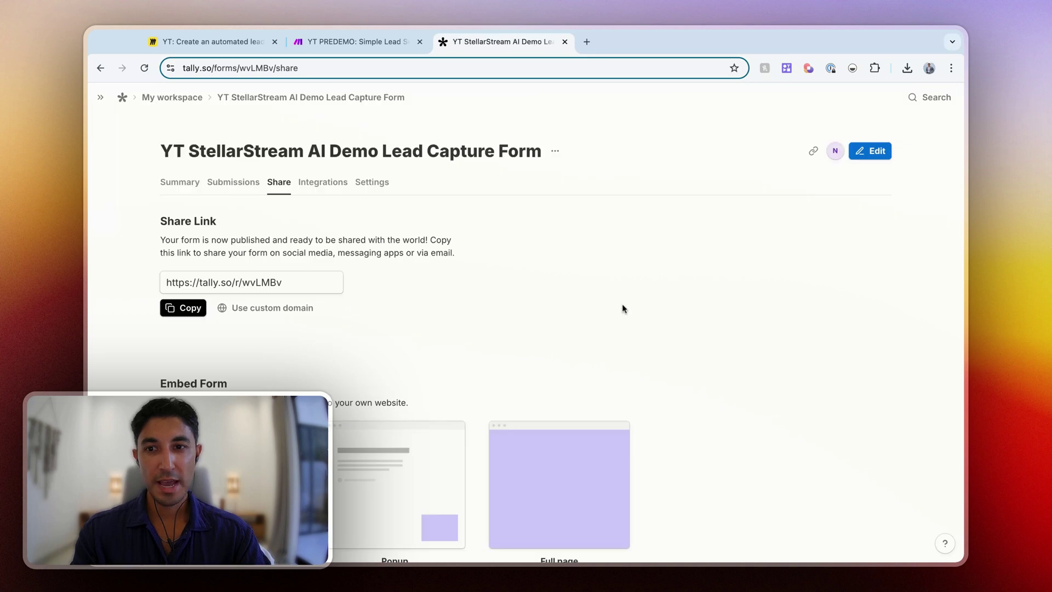
- Open the published form link in a new tab, check it, and return to Make
key("ctrl+t")
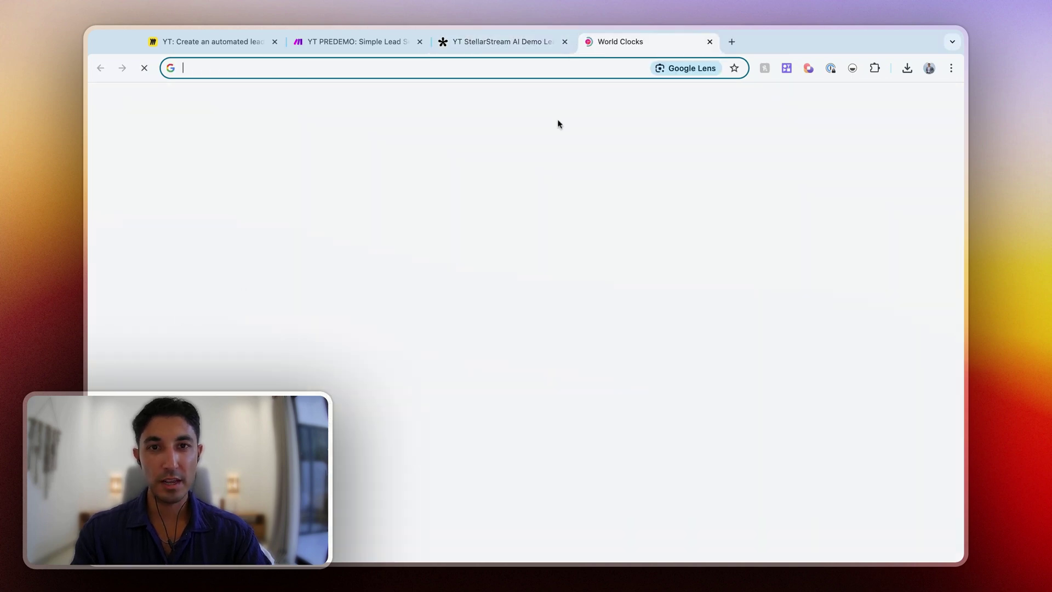
type("https://tally.so/r/wvLMBv")
key("Return")
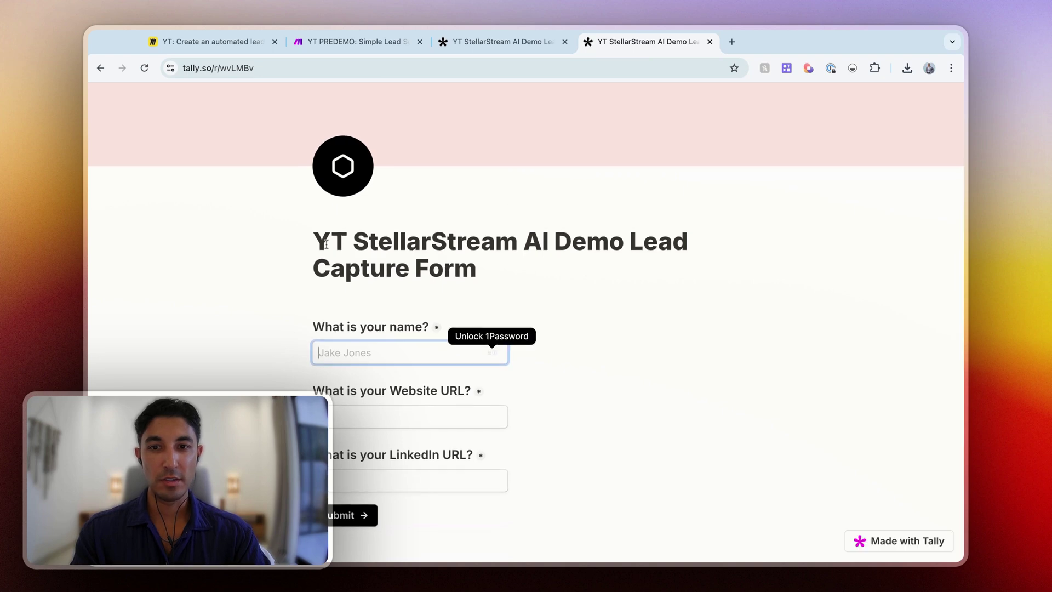
triple_click(306, 247)
left_click(507, 263)
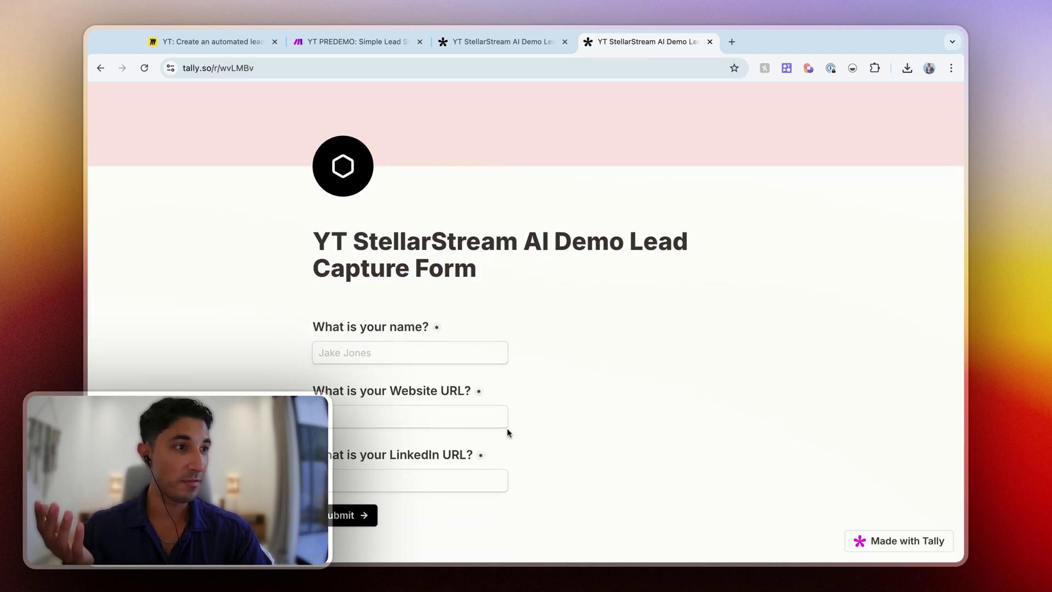
scroll(534, 400, "up", 1)
scroll(534, 400, "down", 1)
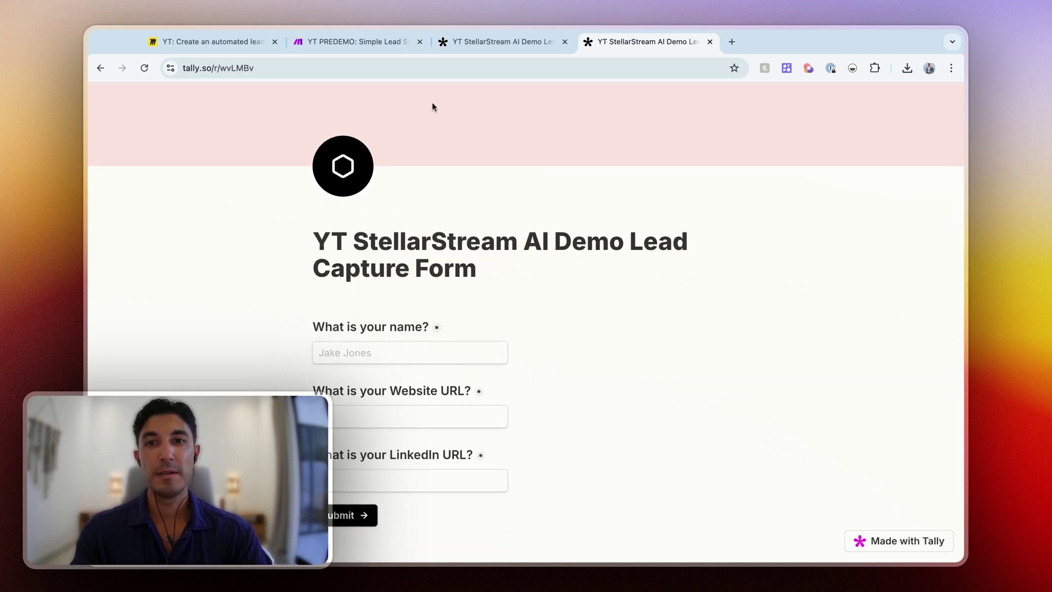
left_click(388, 43)
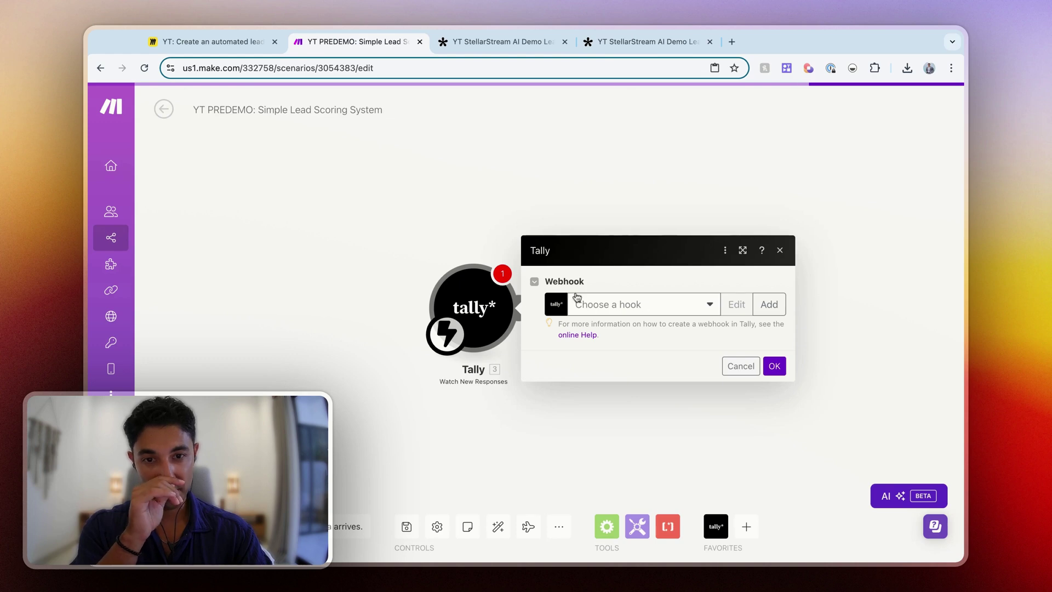
- Create a new Tally webhook for the YT StellarStream AI Demo Lead Capture Form and save the trigger
left_click(607, 303)
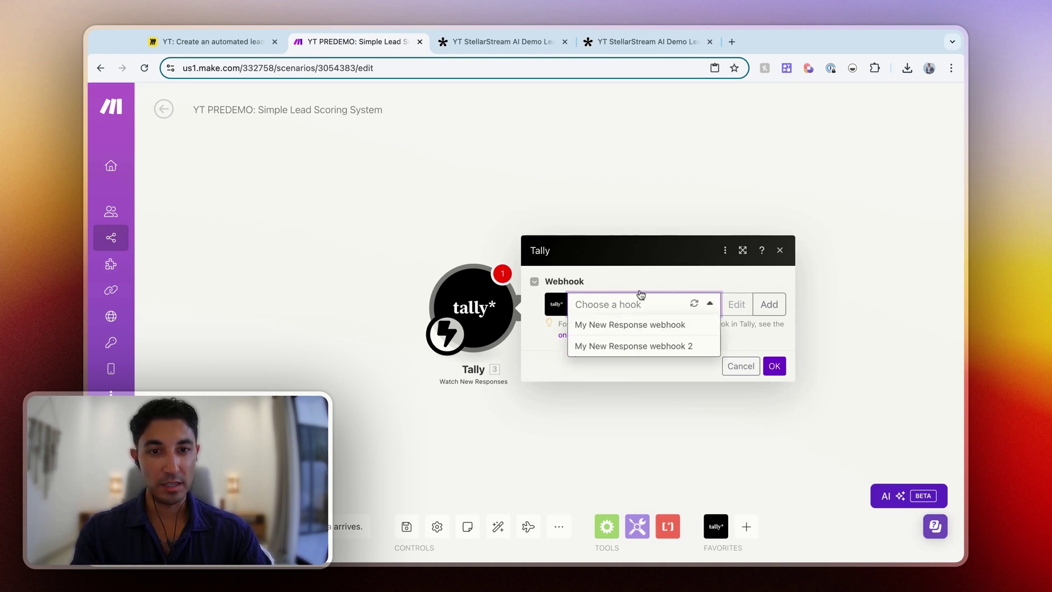
left_click(769, 304)
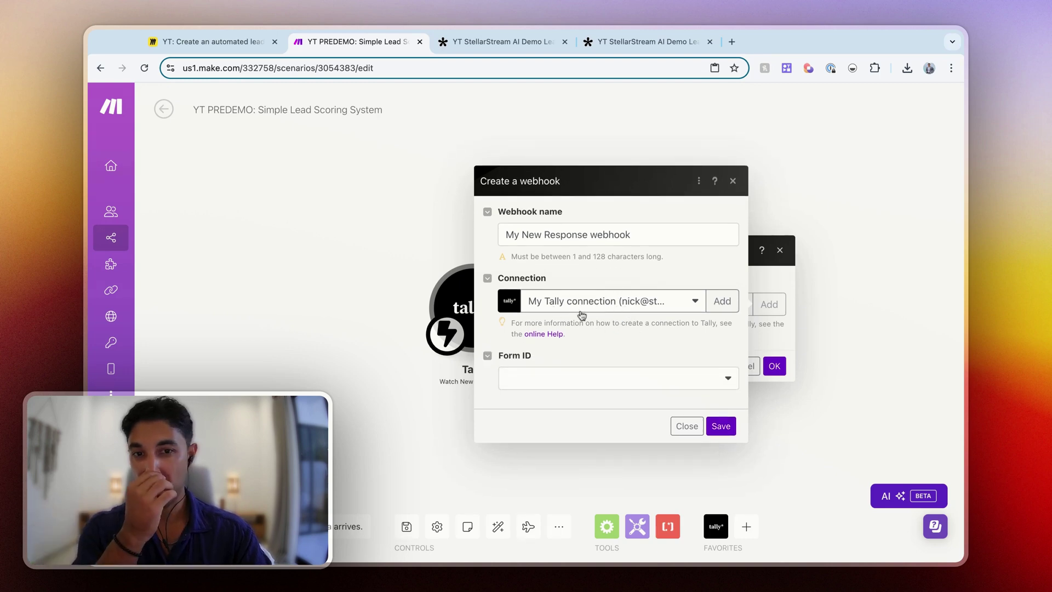
left_click(563, 383)
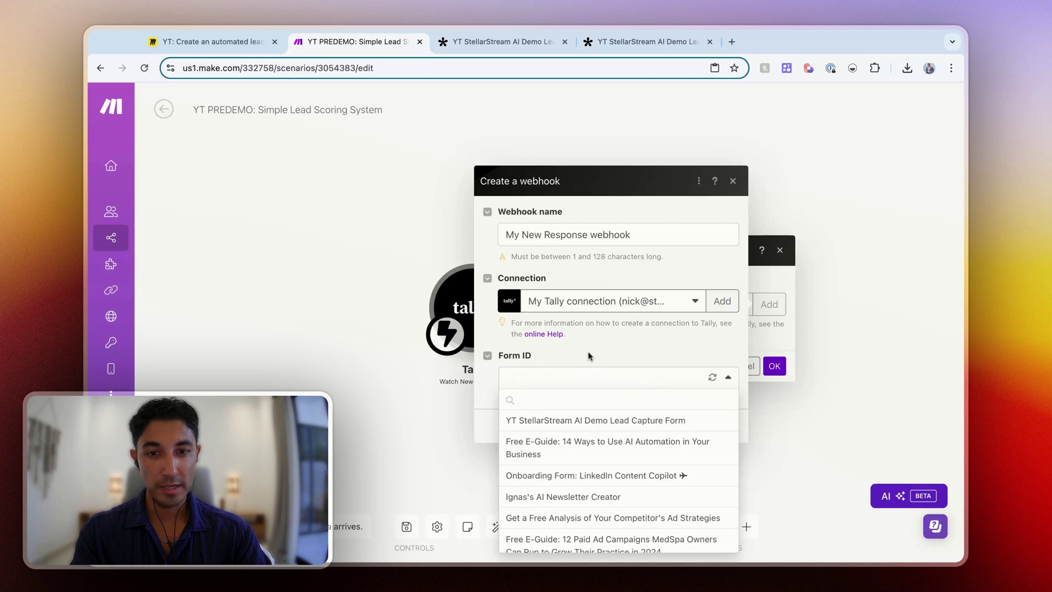
left_click(574, 421)
left_click(539, 398)
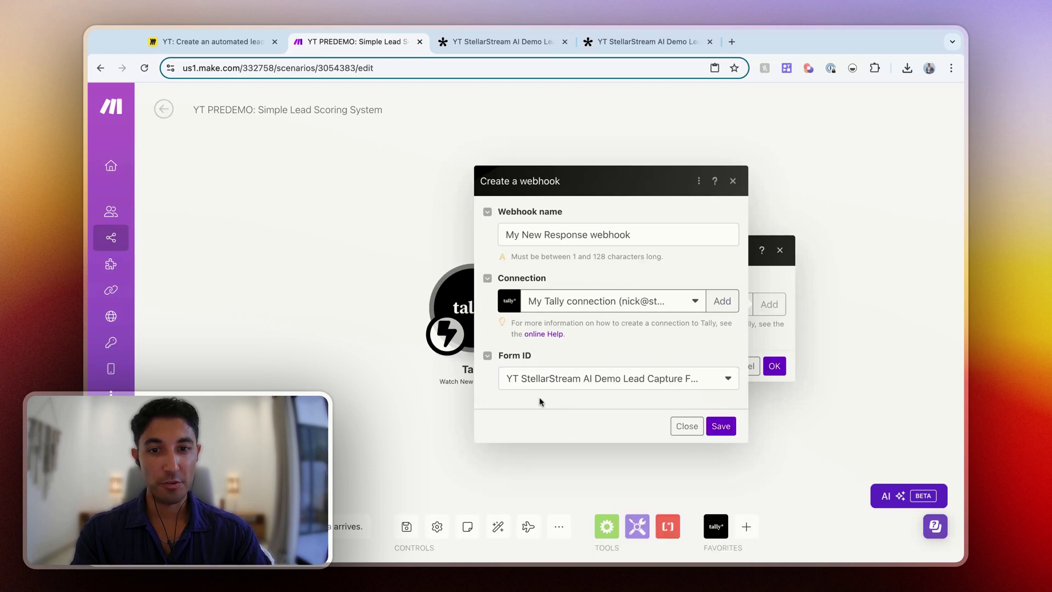
left_click(718, 425)
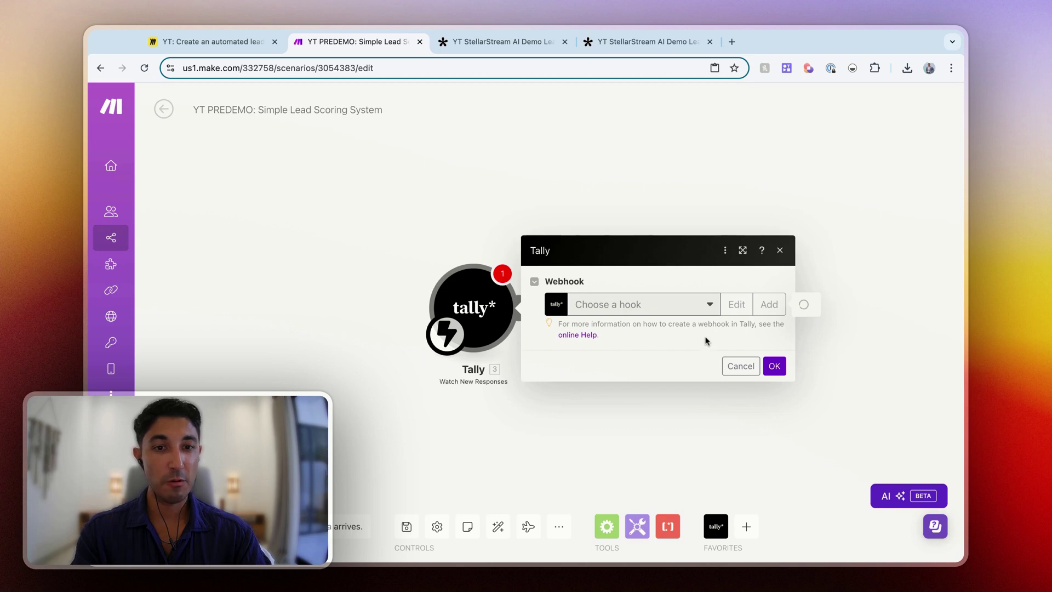
left_click(774, 384)
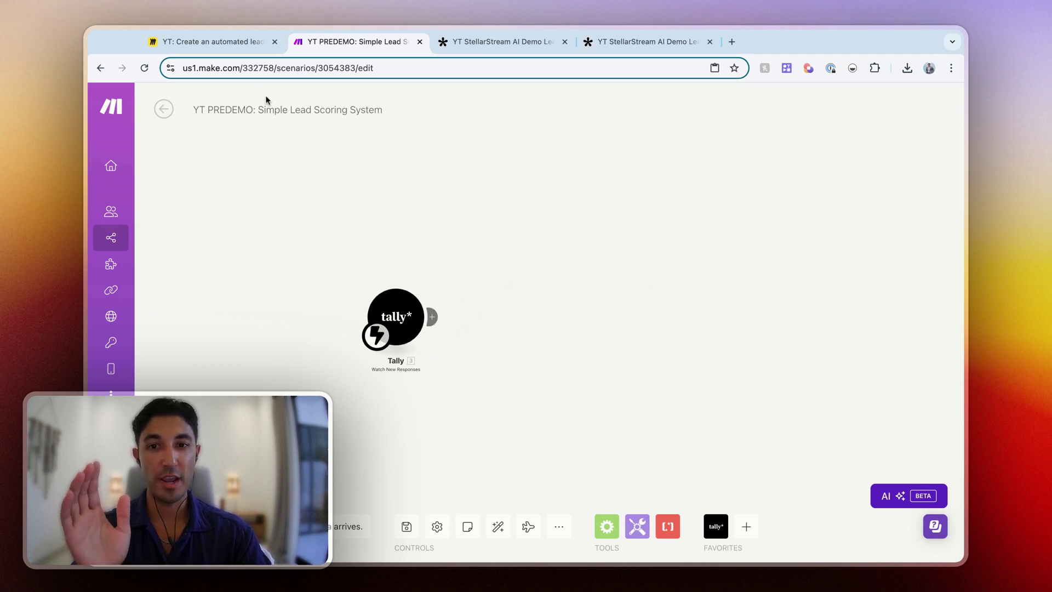
- Highlight the Extract LinkedIn Profile and Extract Website Content boxes on the Miro lead scoring board
left_click(208, 50)
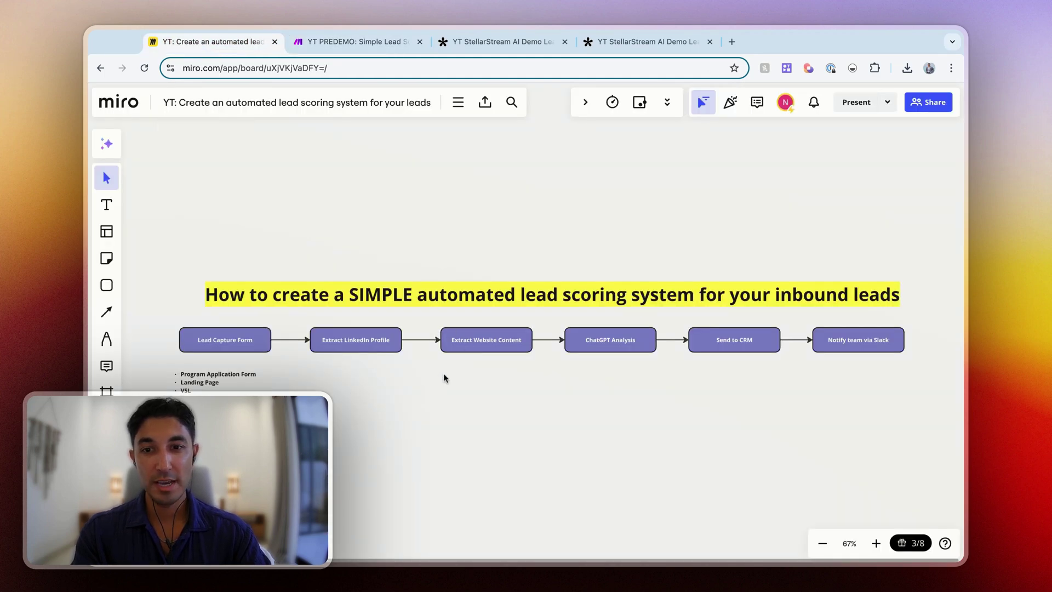
left_click_drag(481, 368, 373, 345)
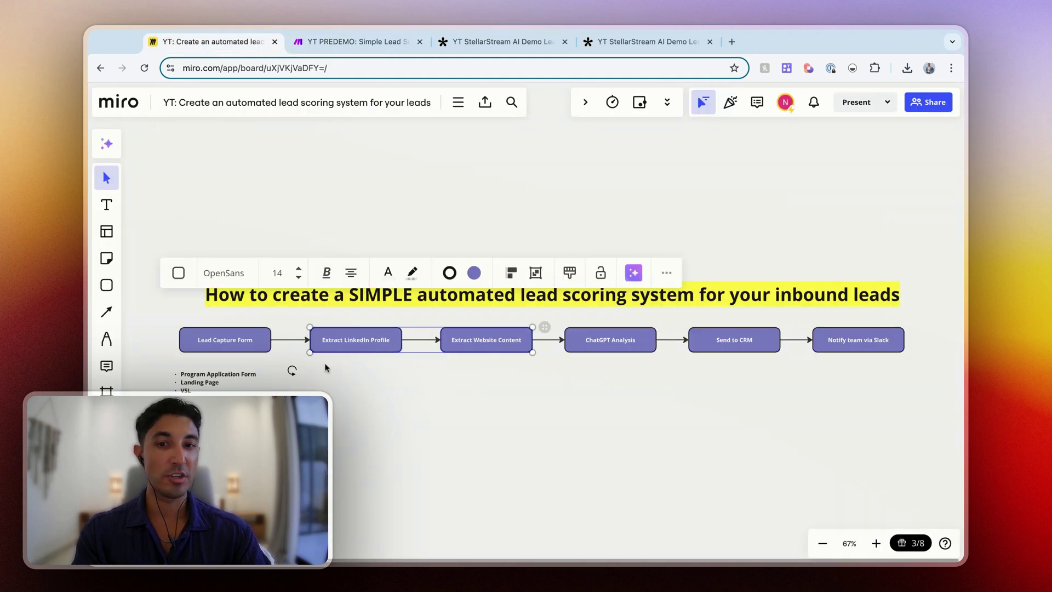
left_click(431, 392)
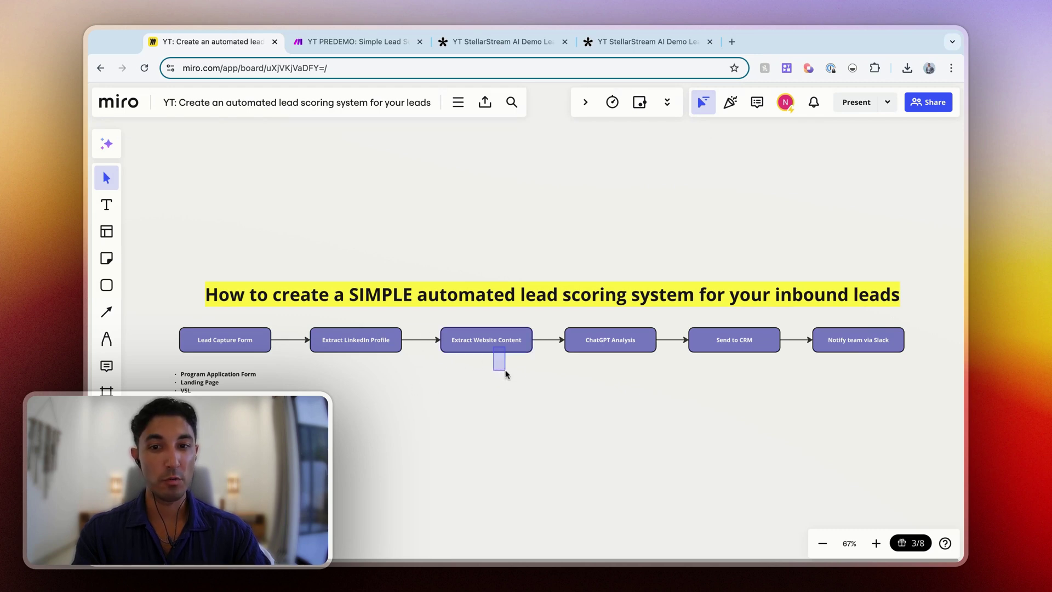
left_click_drag(506, 373, 487, 350)
left_click(467, 387)
left_click_drag(369, 354, 367, 389)
left_click(326, 388)
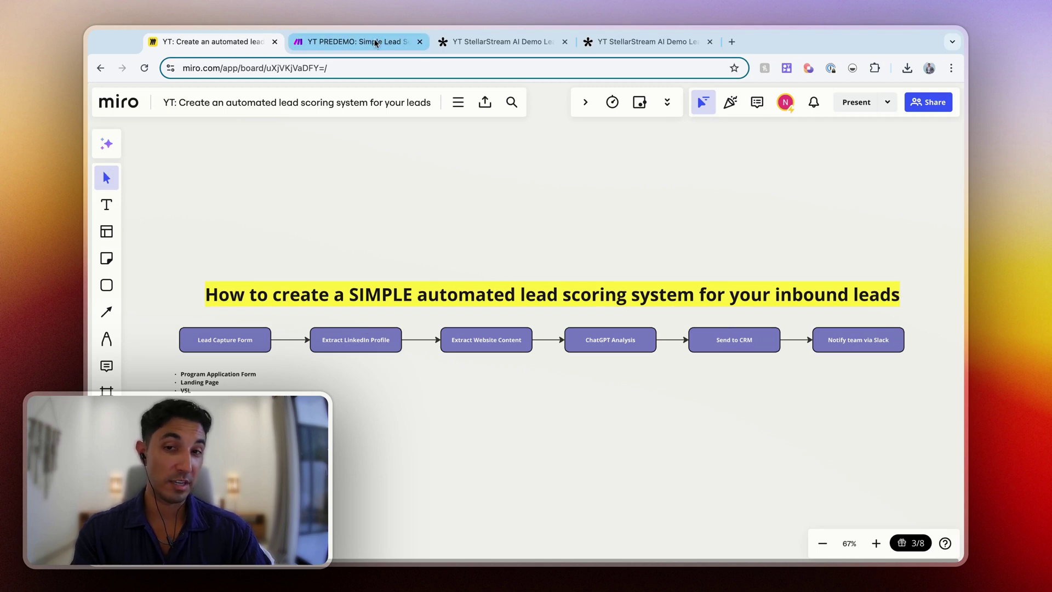
- Add an HTTP Make a request module after the Tally trigger
left_click(351, 42)
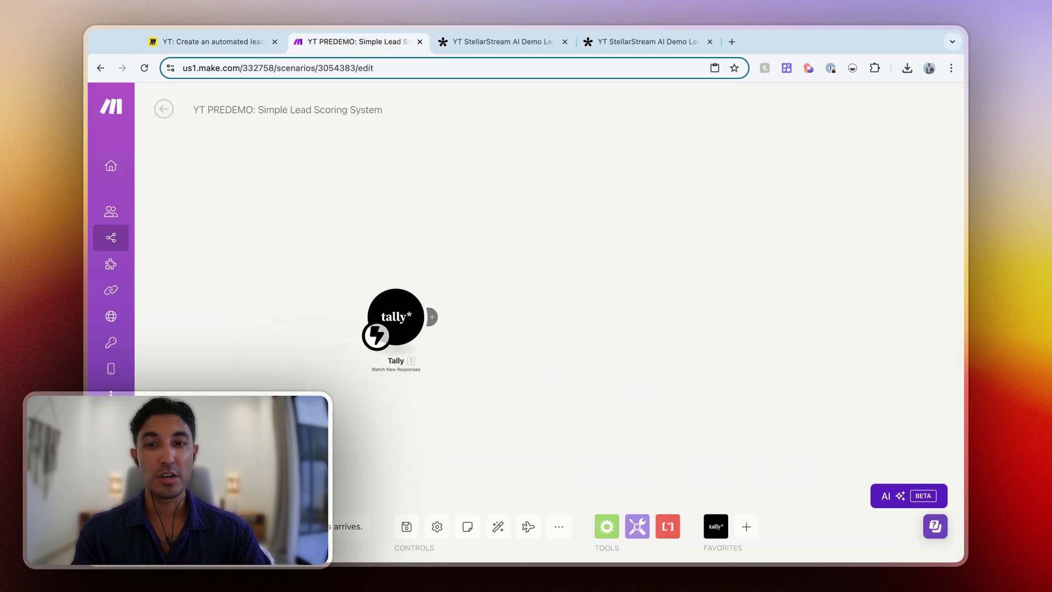
left_click(432, 317)
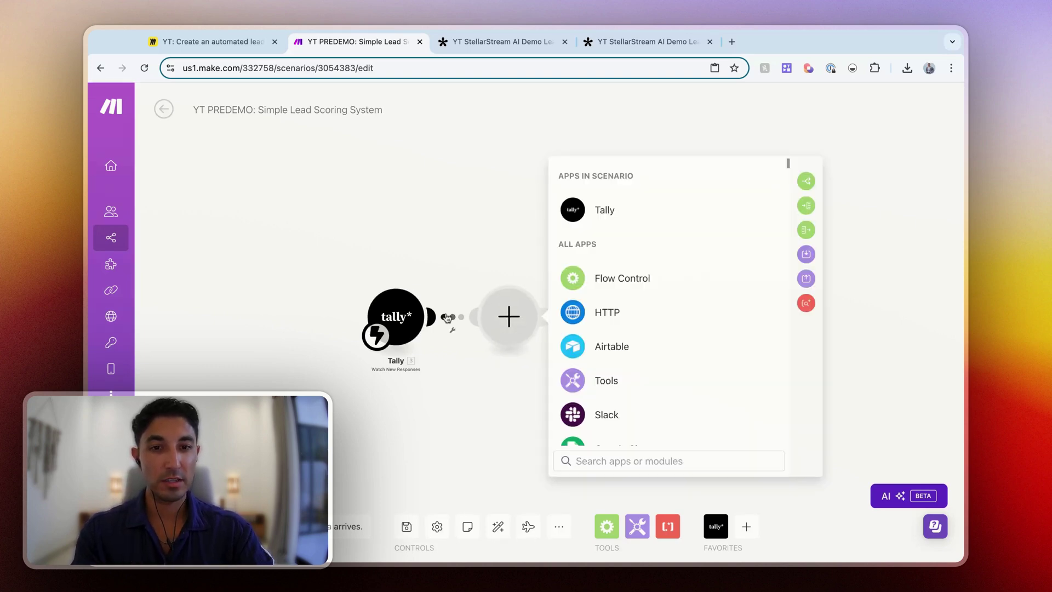
left_click(607, 312)
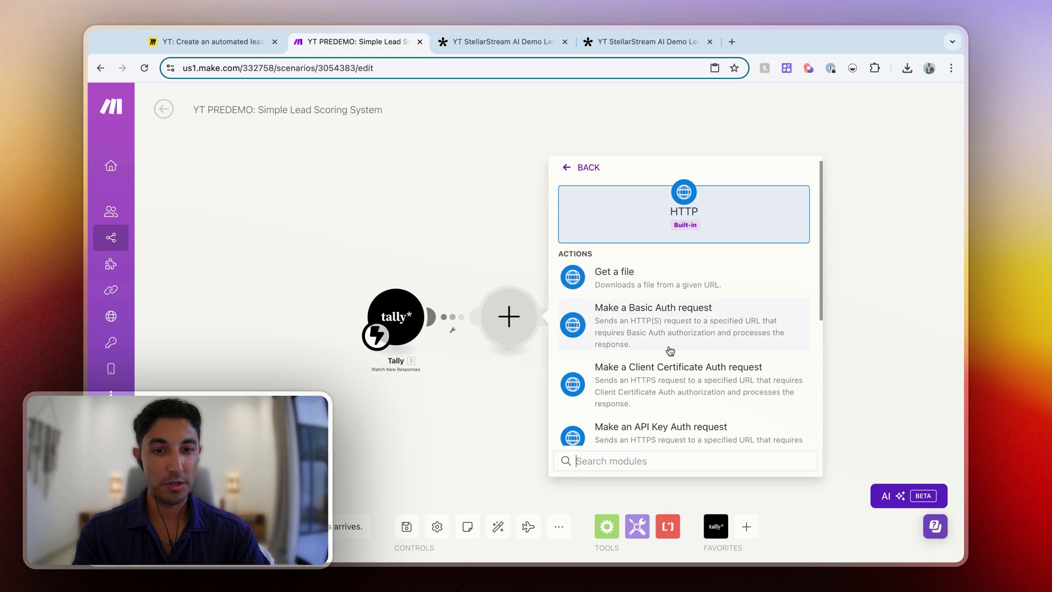
scroll(669, 350, "down", 5)
key("Escape")
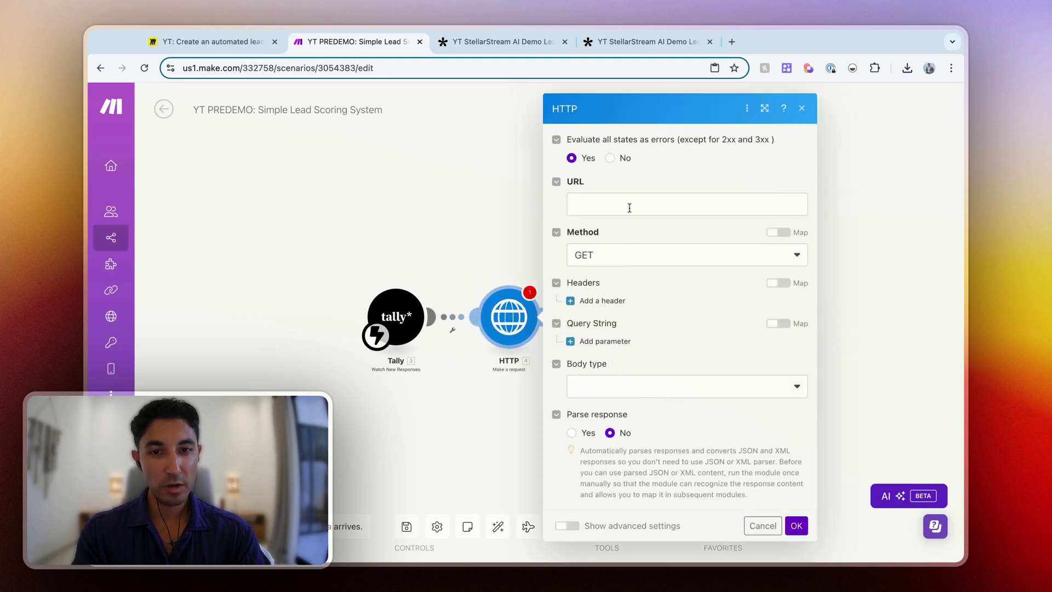
- Map Tally's Website URL answer into the request URL and enable response parsing
left_click(642, 203)
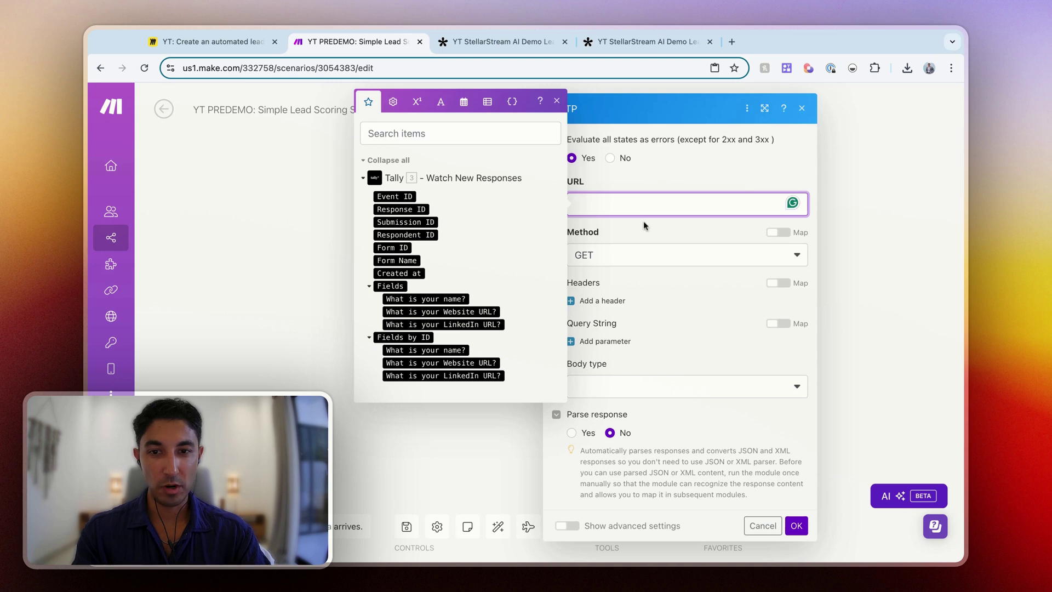
left_click(488, 311)
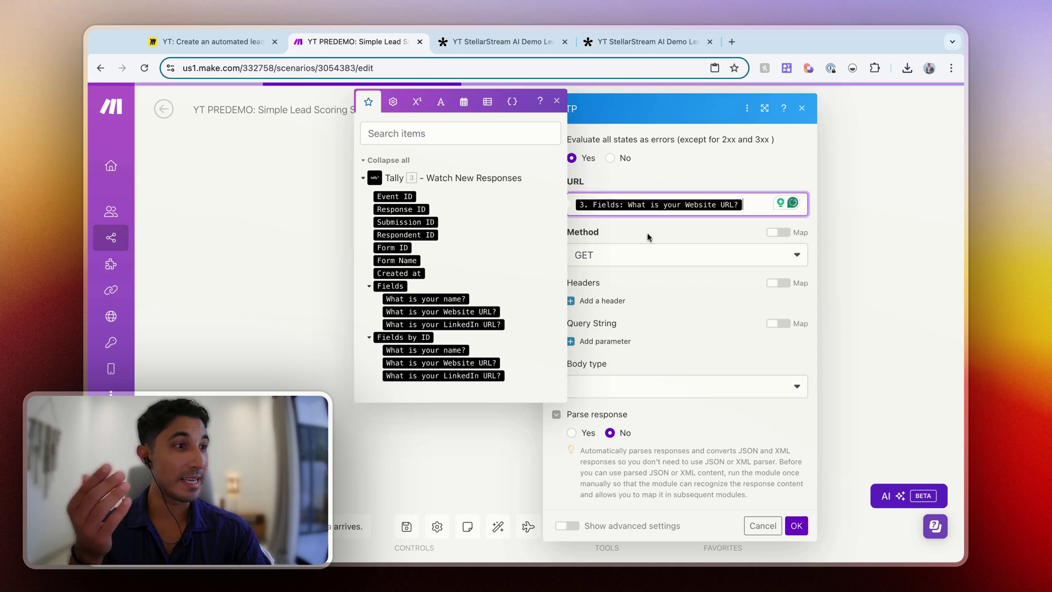
left_click(646, 234)
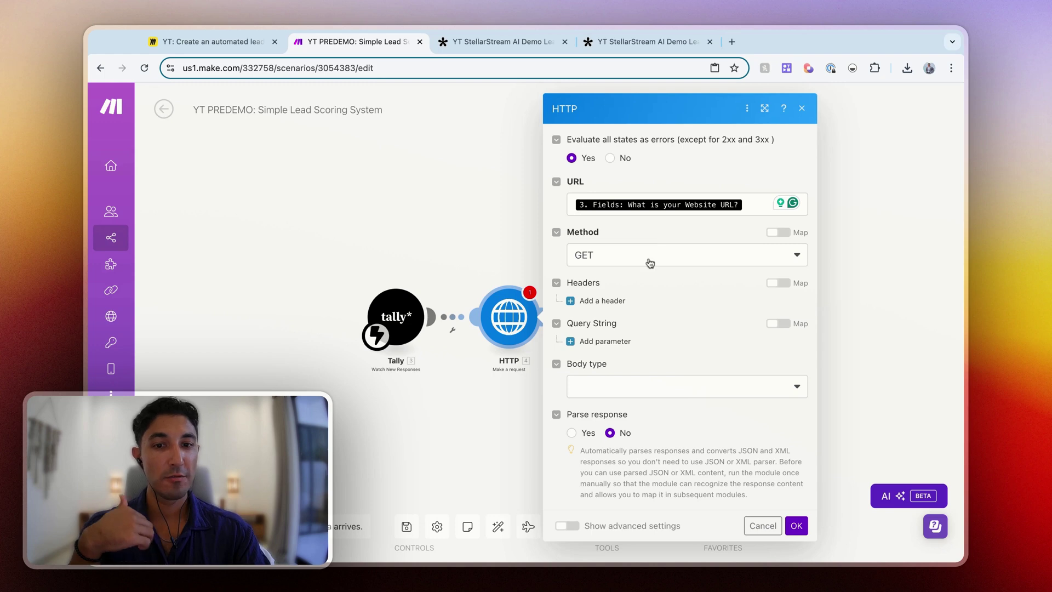
left_click(571, 432)
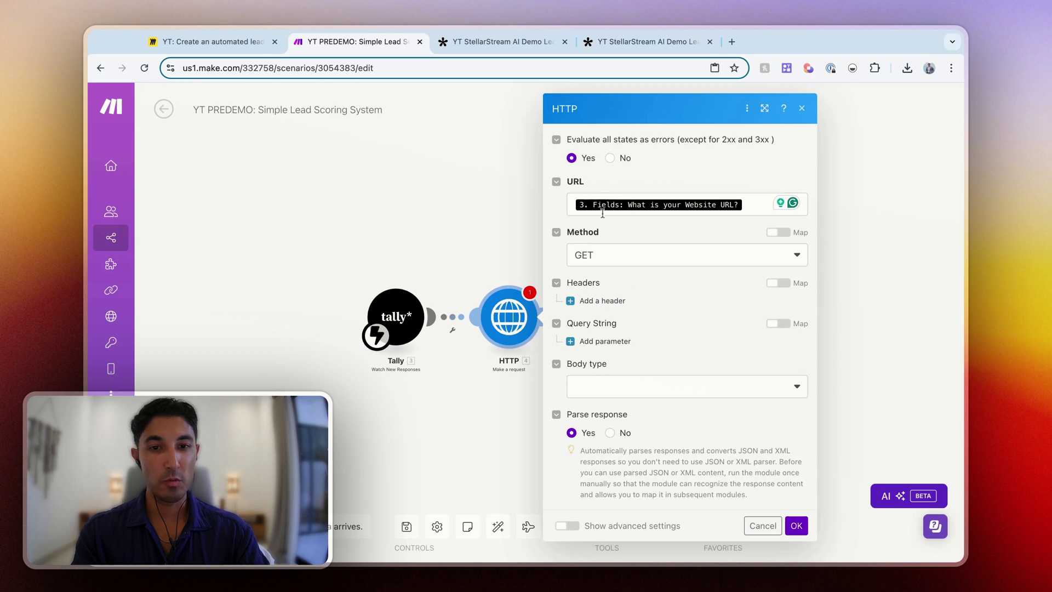
left_click(759, 198)
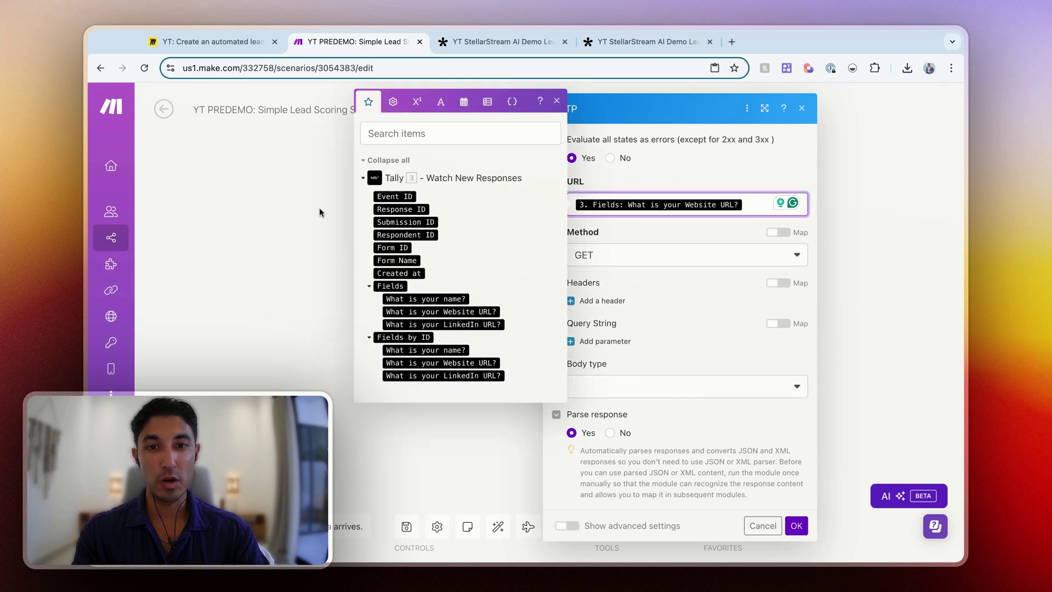
left_click(615, 225)
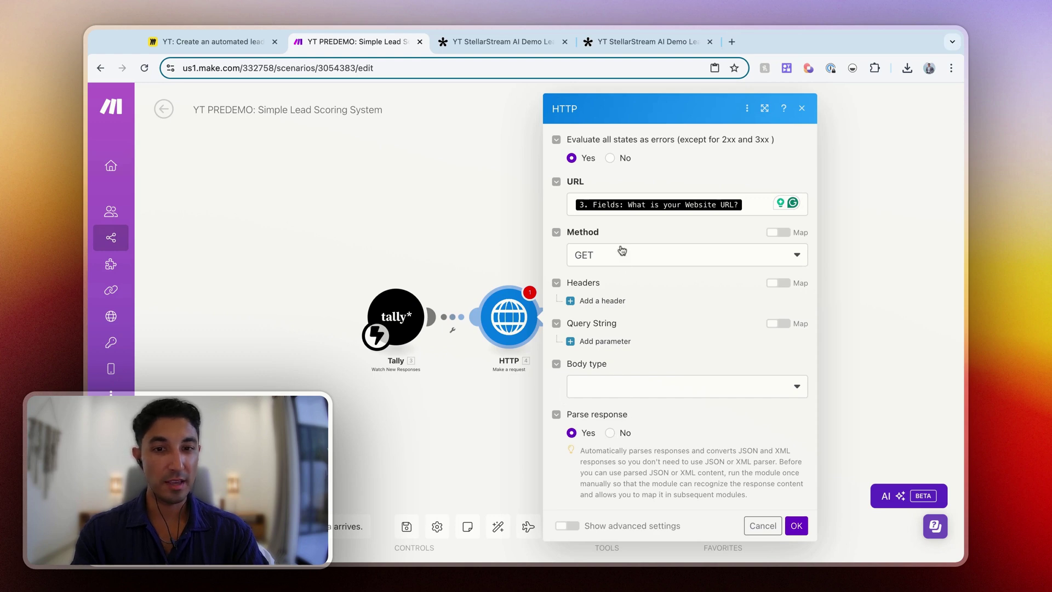
- Save the HTTP settings and rename the HTTP module to 'Get Website HTML'
left_click(795, 525)
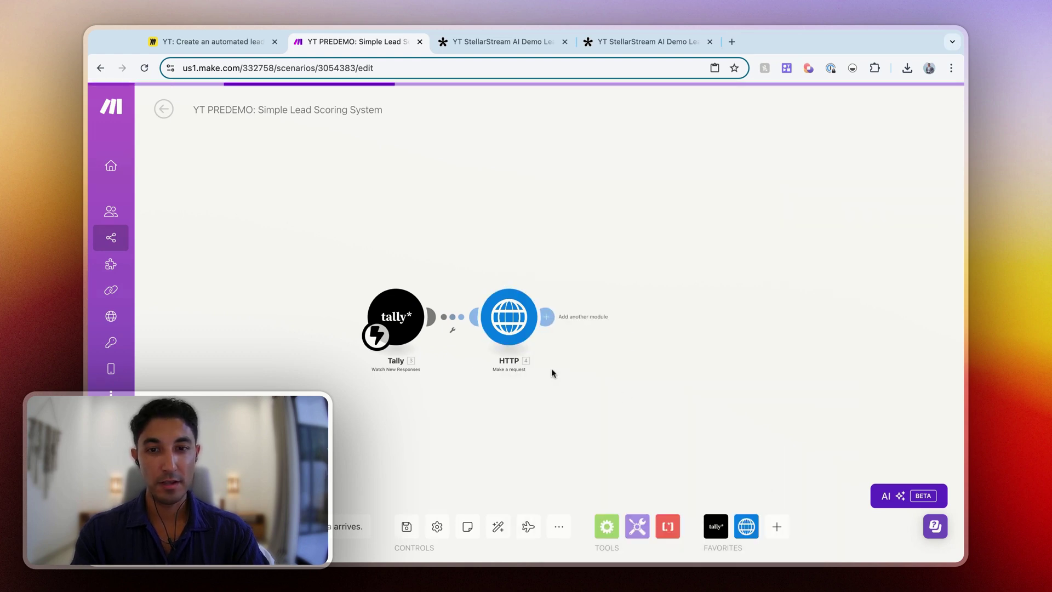
right_click(505, 313)
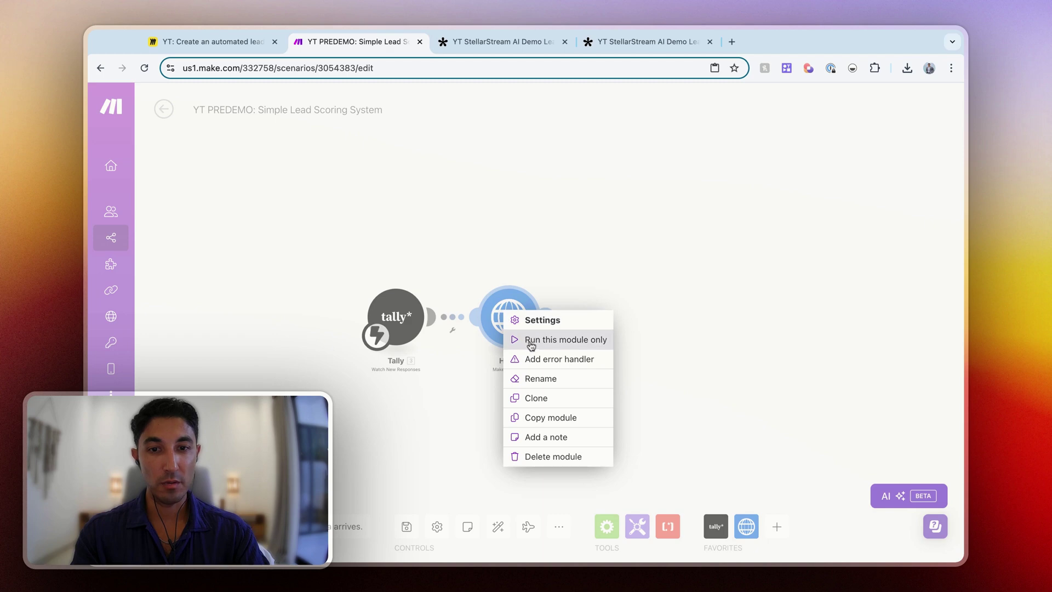
left_click(530, 359)
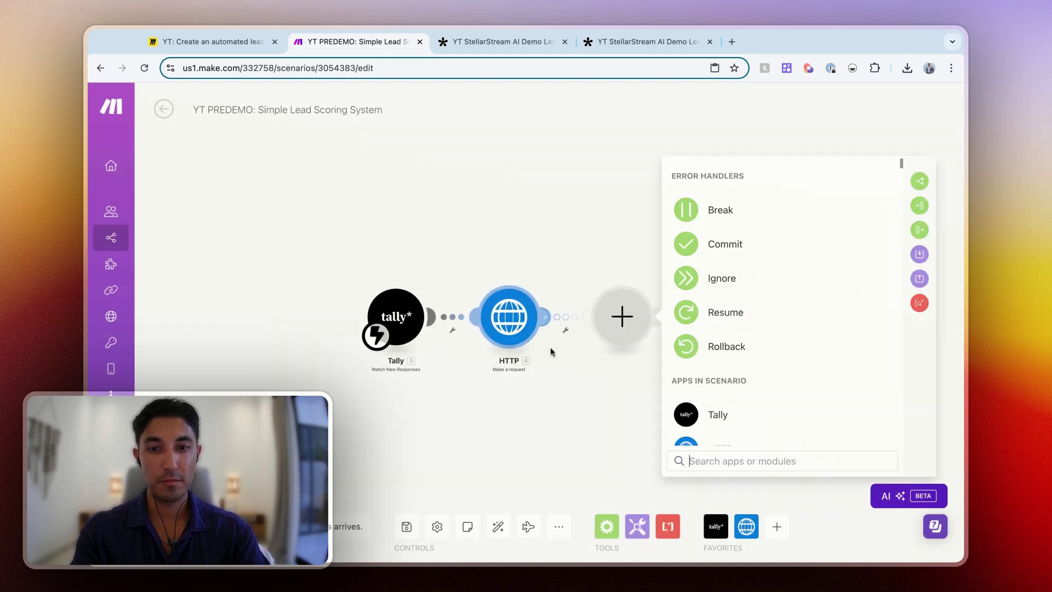
left_click(565, 187)
right_click(502, 307)
left_click(527, 369)
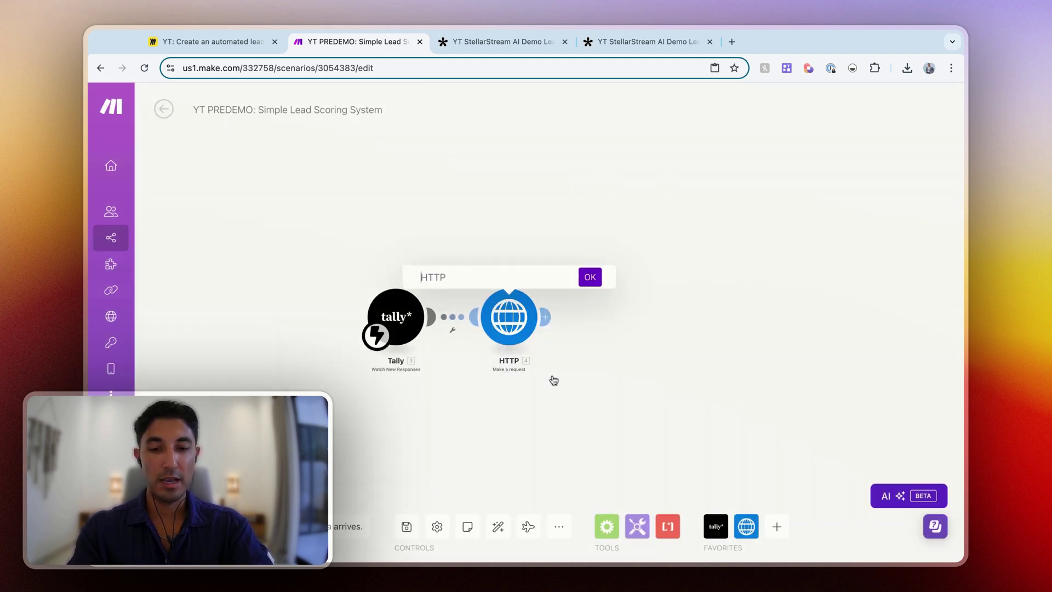
type("Get Website HTML")
key("Return")
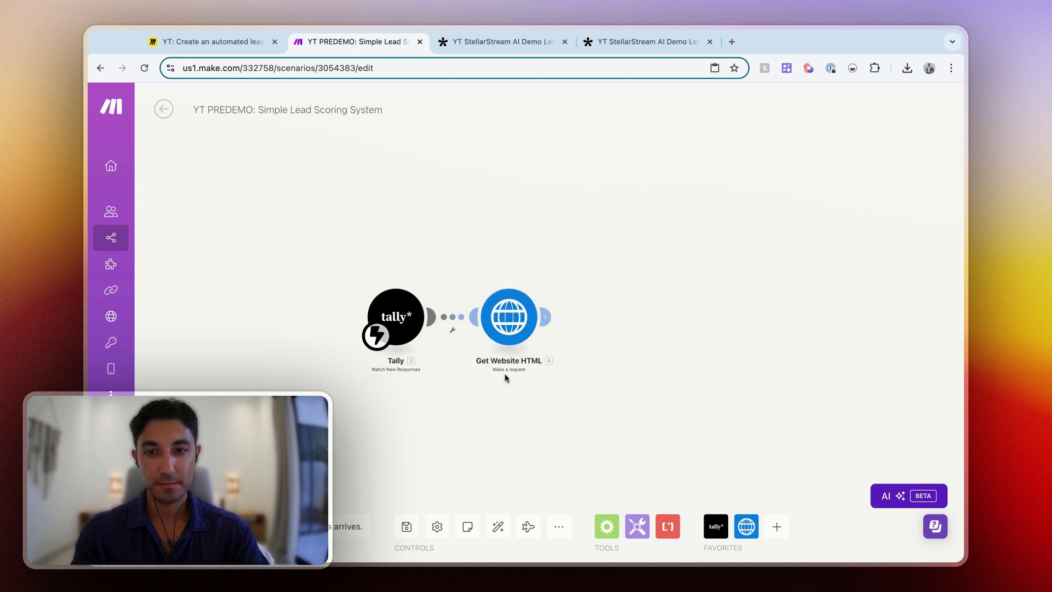
- Rename the Tally module to 'New Lead Cap Form Submission' and move Get Website HTML further right
right_click(415, 314)
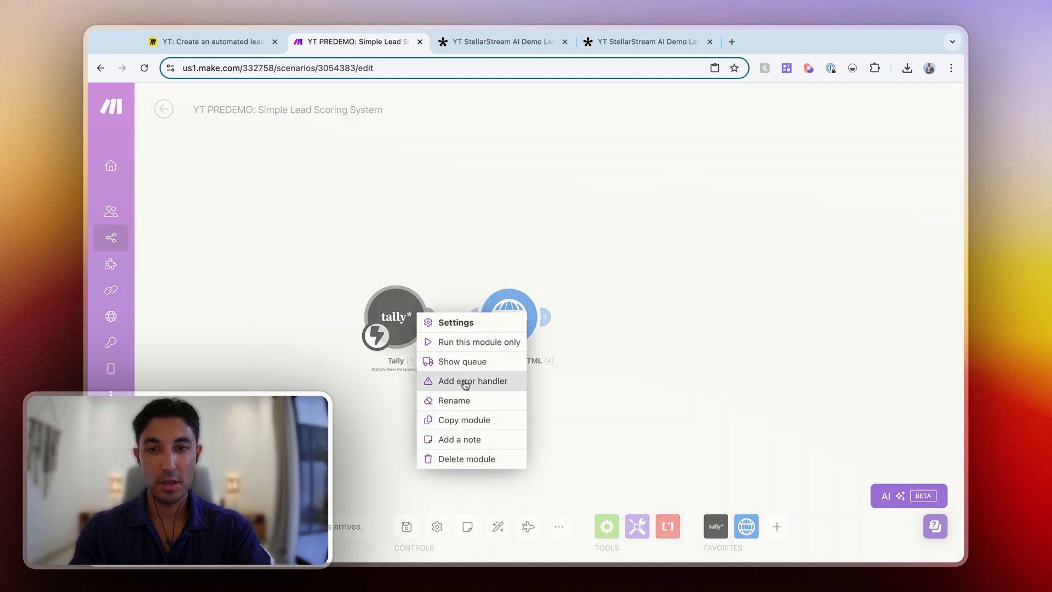
left_click(462, 400)
type("New Lead Cap Form Submission")
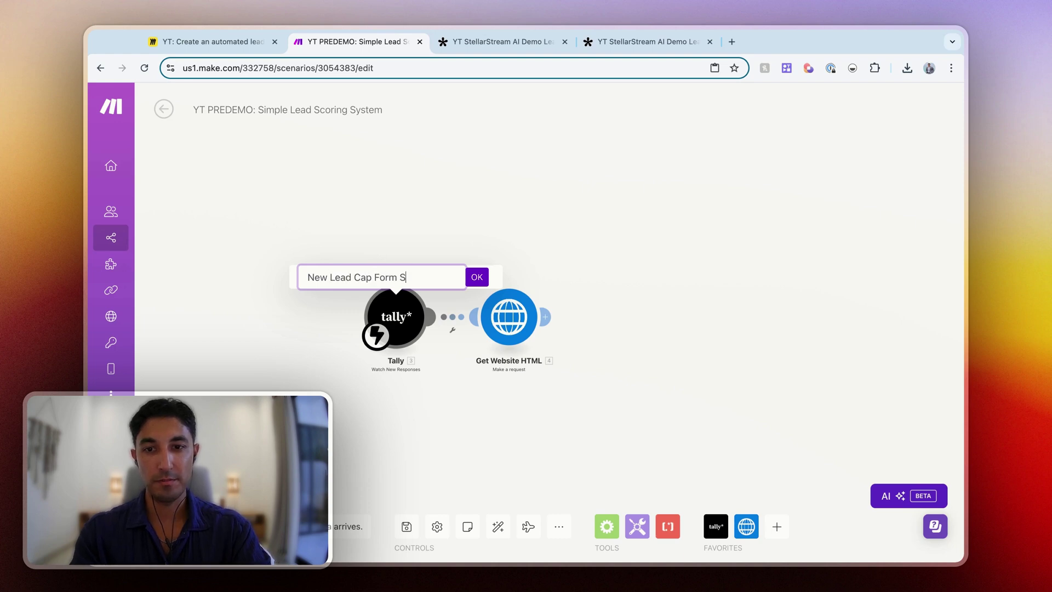
key("Return")
left_click_drag(538, 309, 583, 310)
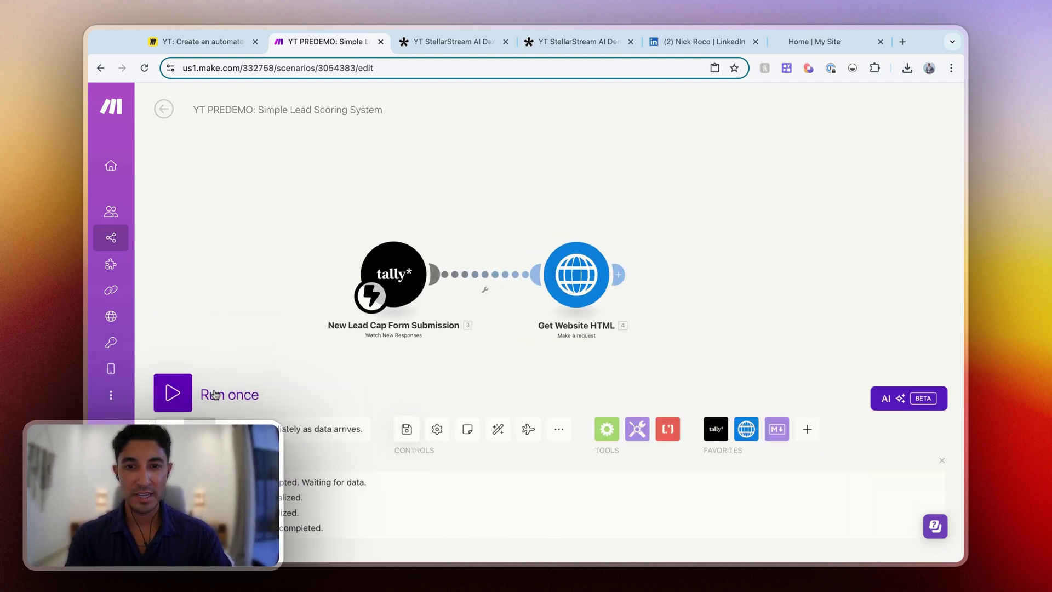
- Start a single scenario run and fill the form with a sample name and the StellarStream AI website URL
left_click(174, 391)
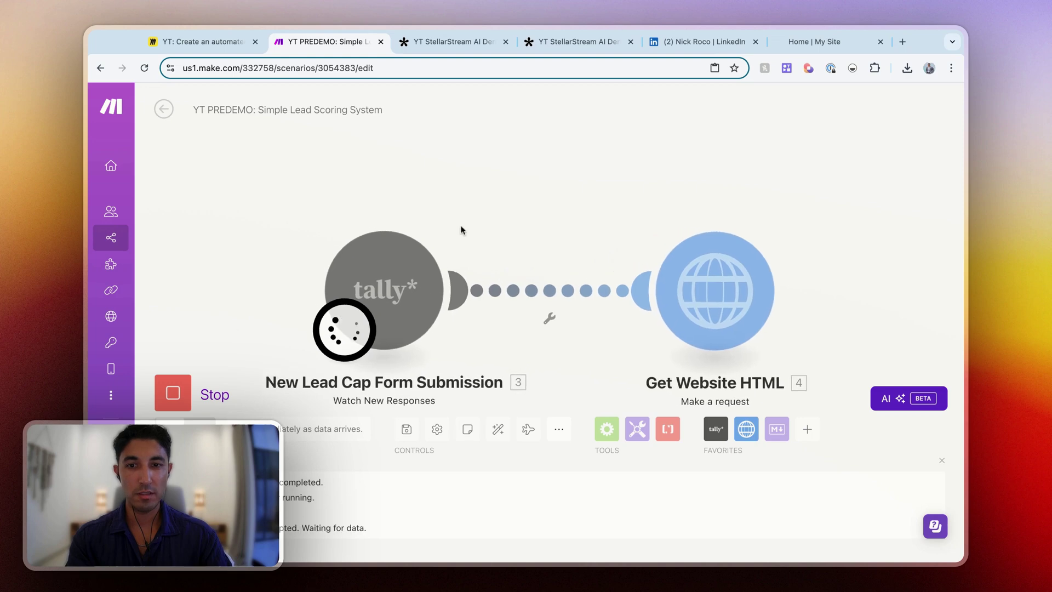
left_click(560, 44)
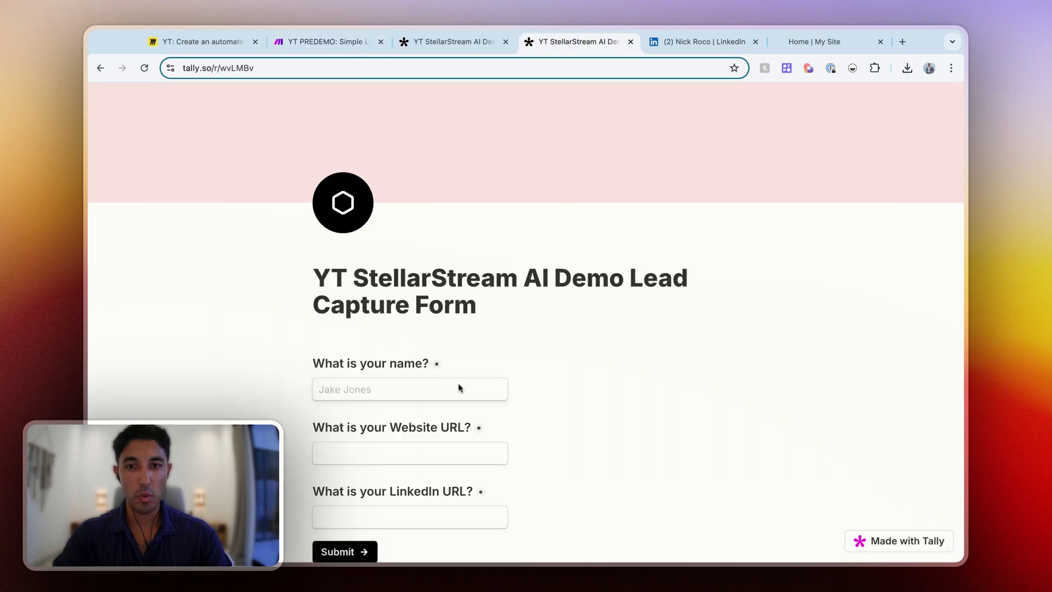
scroll(457, 388, "down", 1)
left_click(359, 342)
type("Jake Jones")
key("Tab")
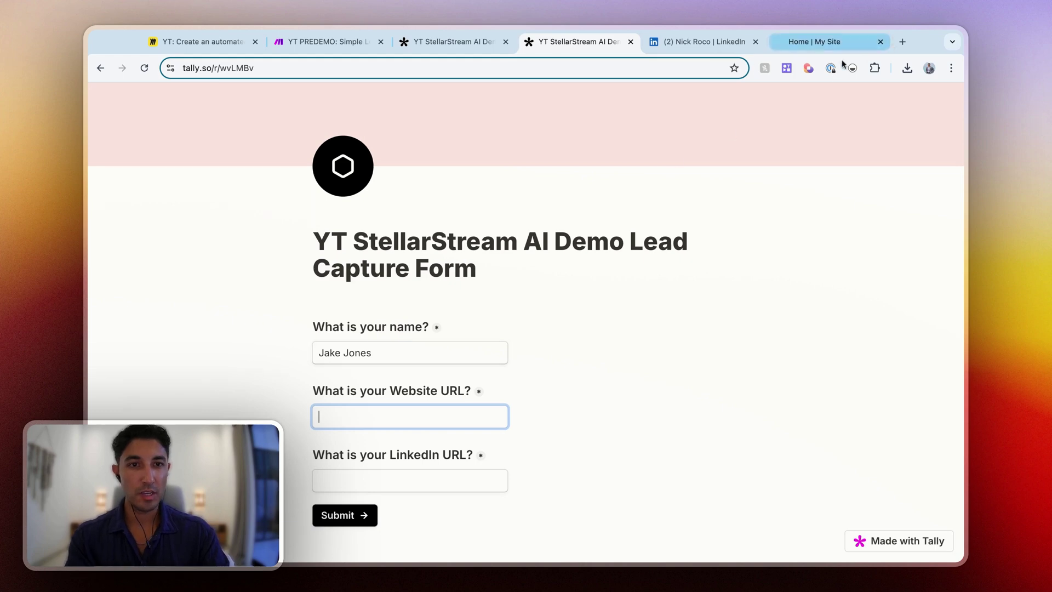
left_click(827, 44)
left_click(453, 68)
key("super+c")
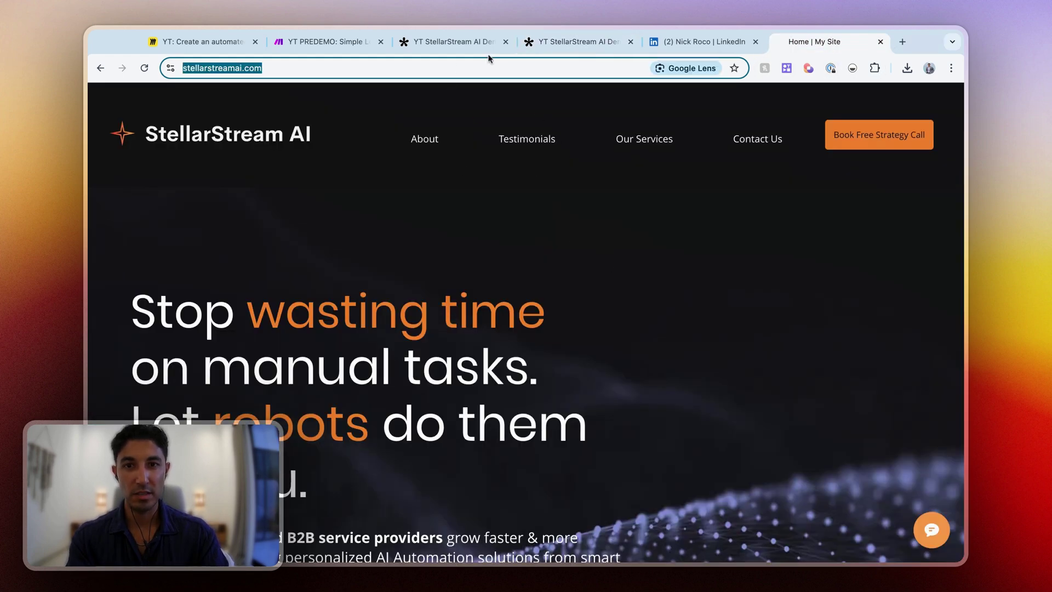
left_click(548, 43)
key("super+v")
- Paste the LinkedIn profile URL, submit the test lead, and return to the Make run results
left_click(394, 479)
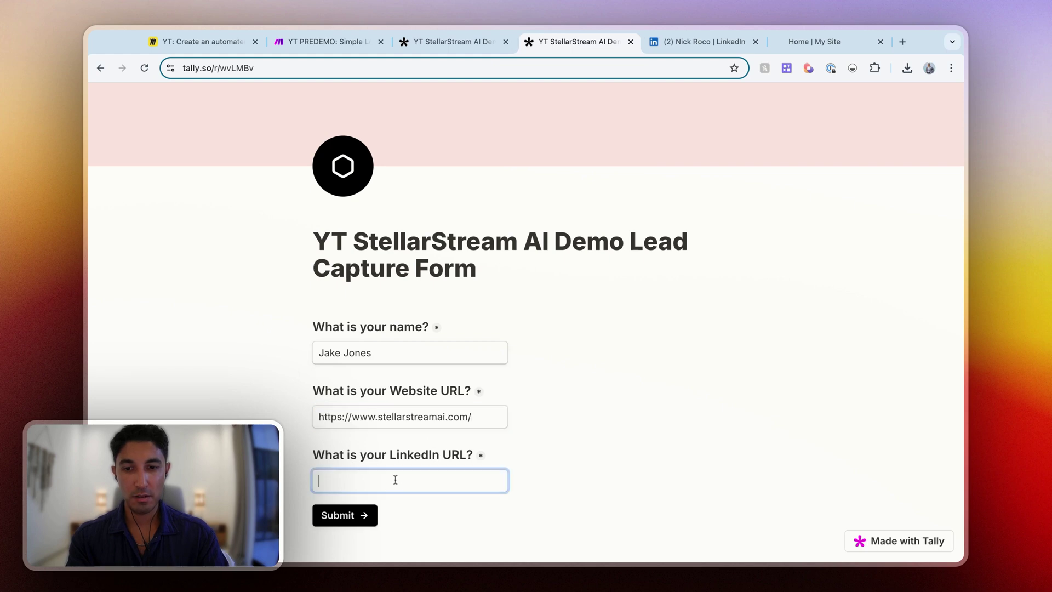
left_click(701, 42)
left_click(397, 69)
key("super+c")
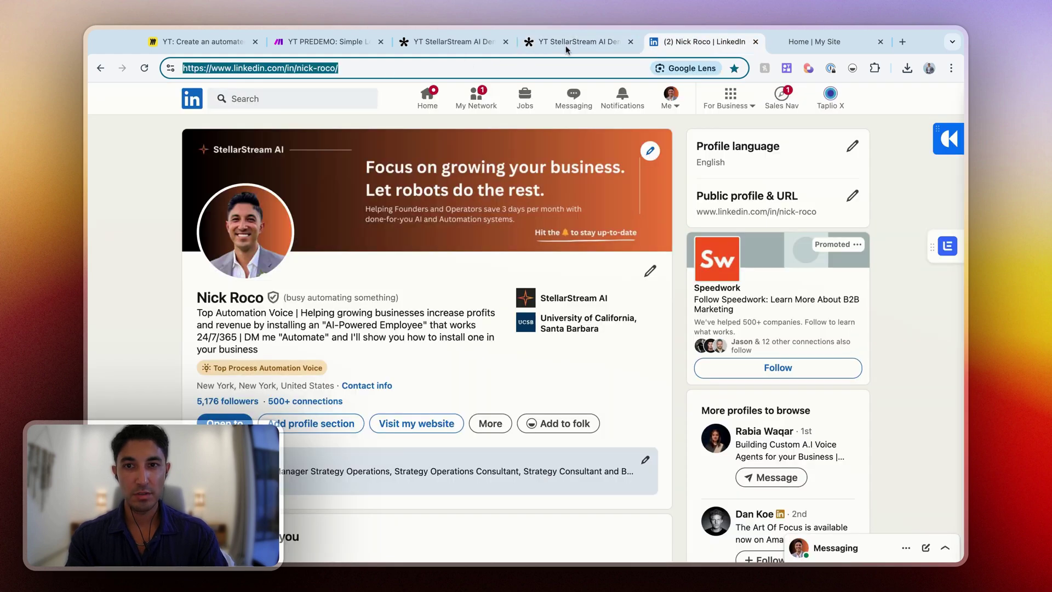
left_click(566, 45)
key("super+v")
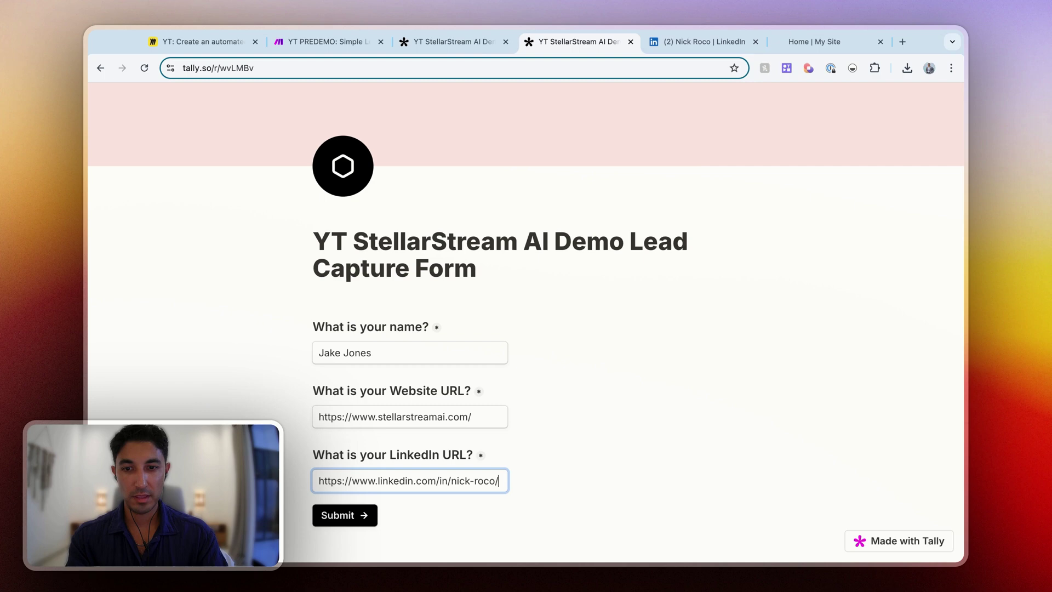
left_click(613, 438)
scroll(614, 438, "down", 1)
left_click(329, 515)
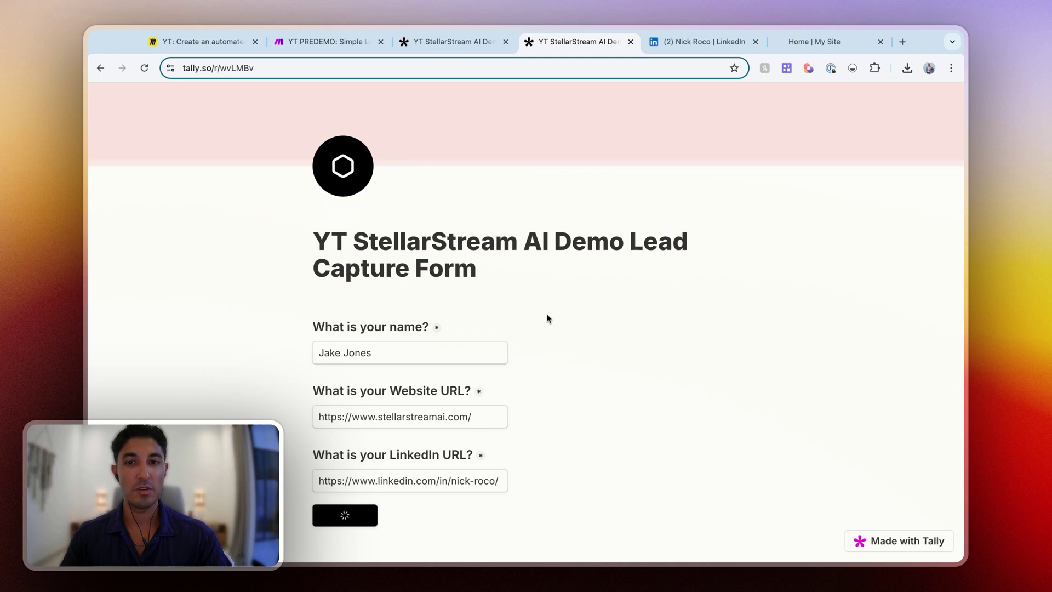
left_click(350, 43)
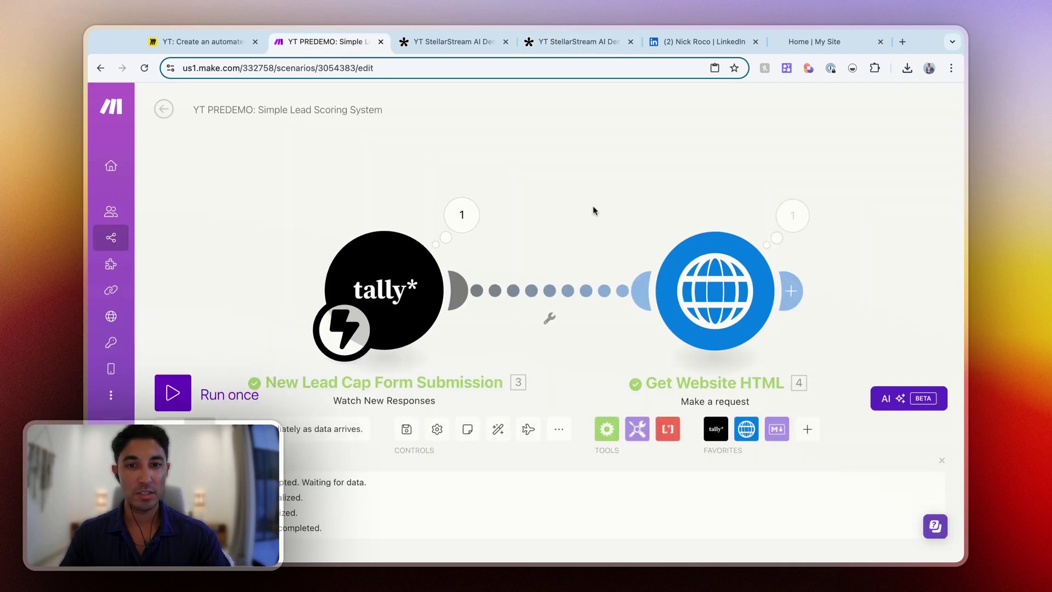
scroll(594, 207, "down", 3)
scroll(489, 229, "down", 2)
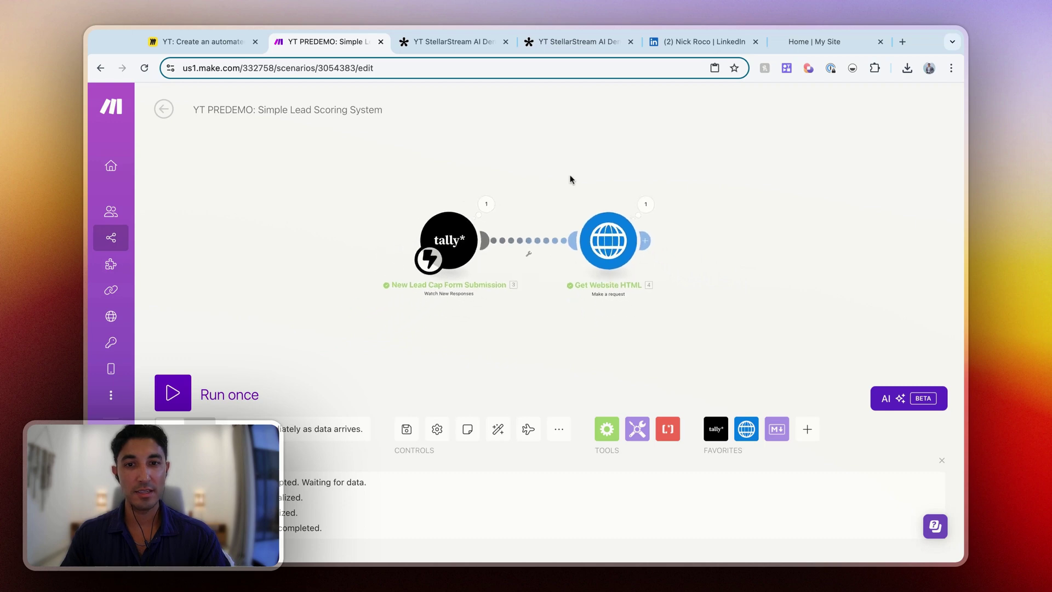
left_click(637, 206)
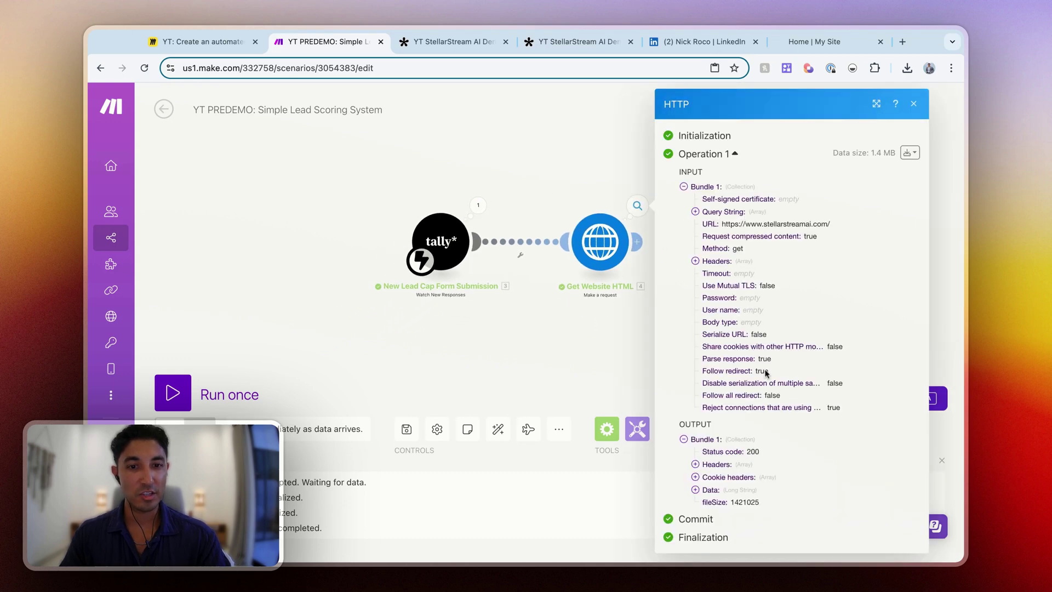
left_click(717, 492)
scroll(734, 416, "down", 3)
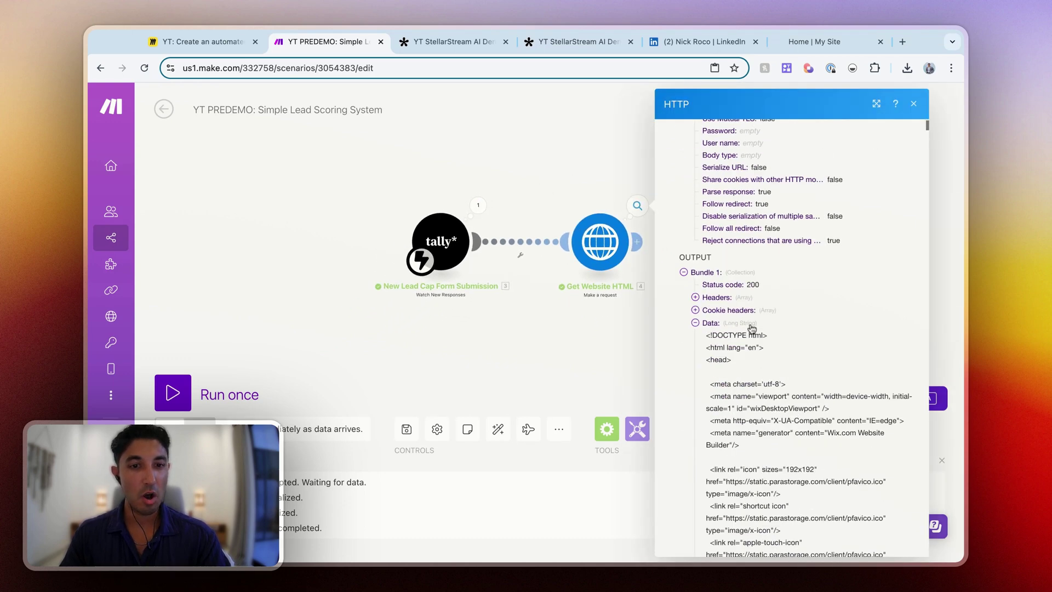
scroll(745, 345, "down", 10)
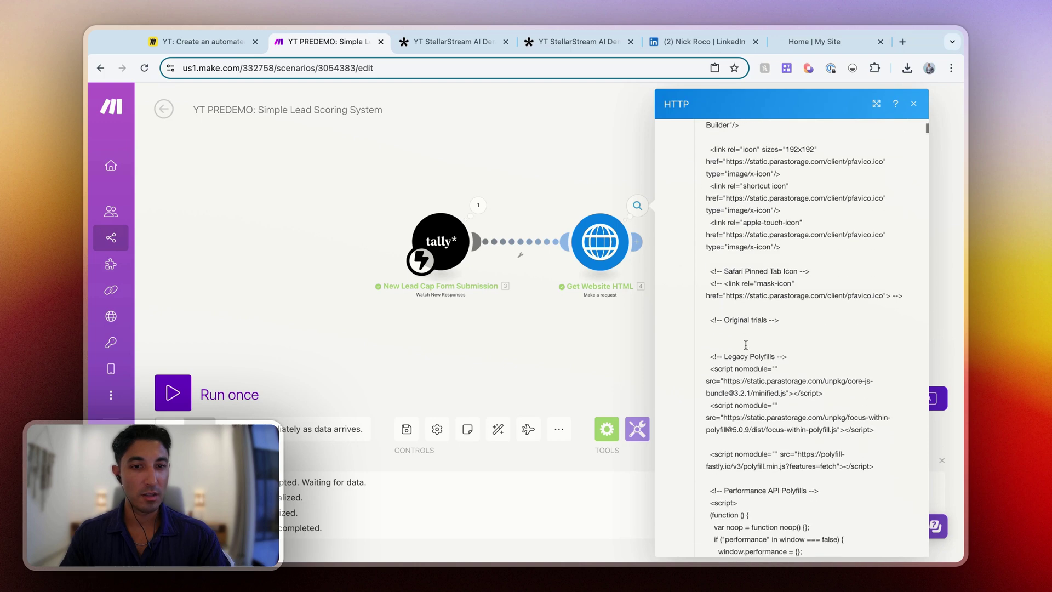
scroll(763, 246, "down", 2)
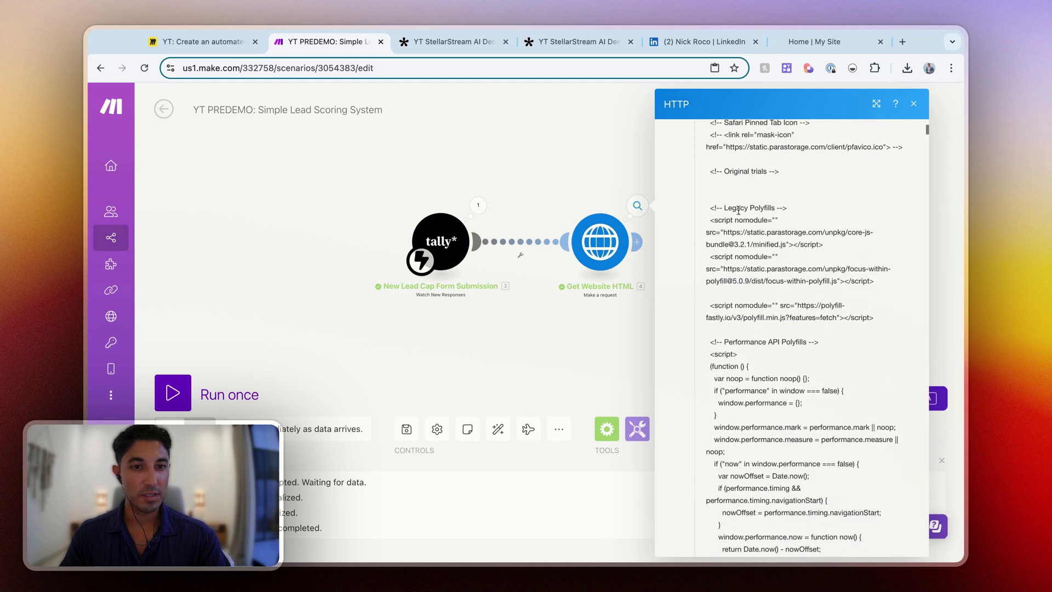
scroll(743, 233, "down", 10)
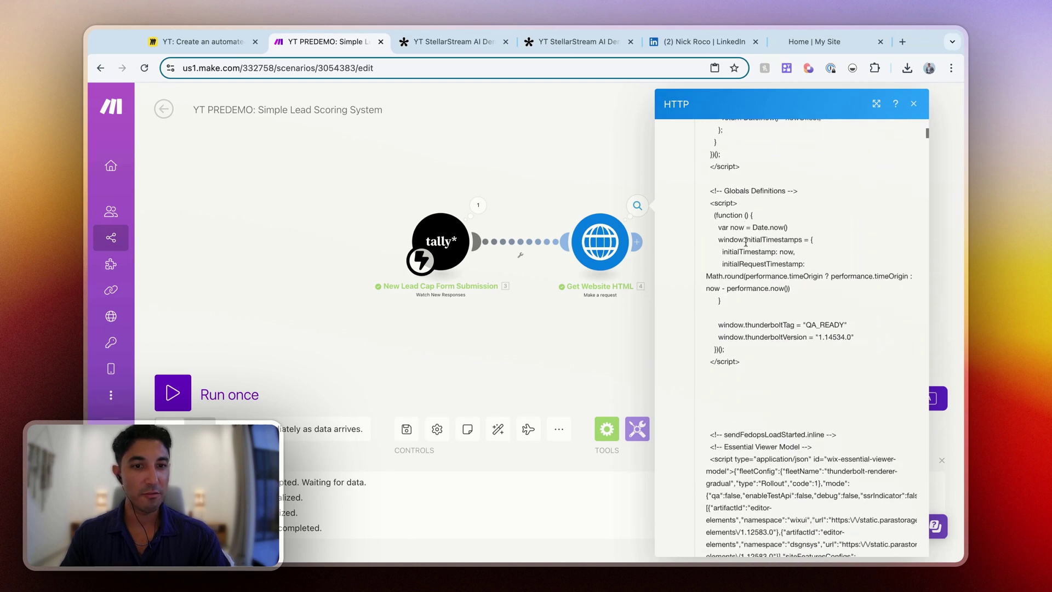
scroll(746, 242, "down", 15)
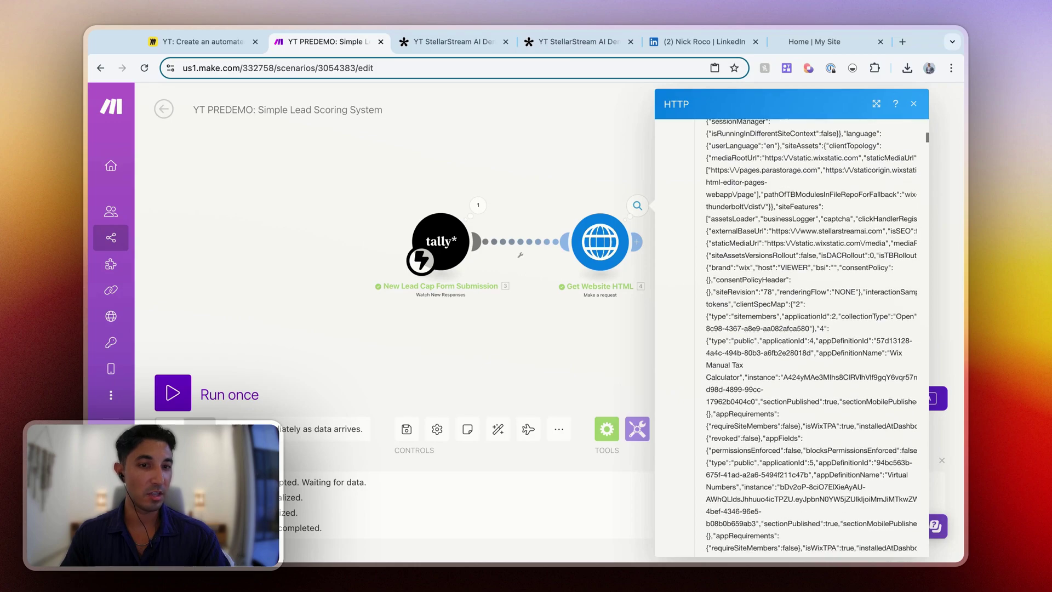
scroll(810, 338, "down", 15)
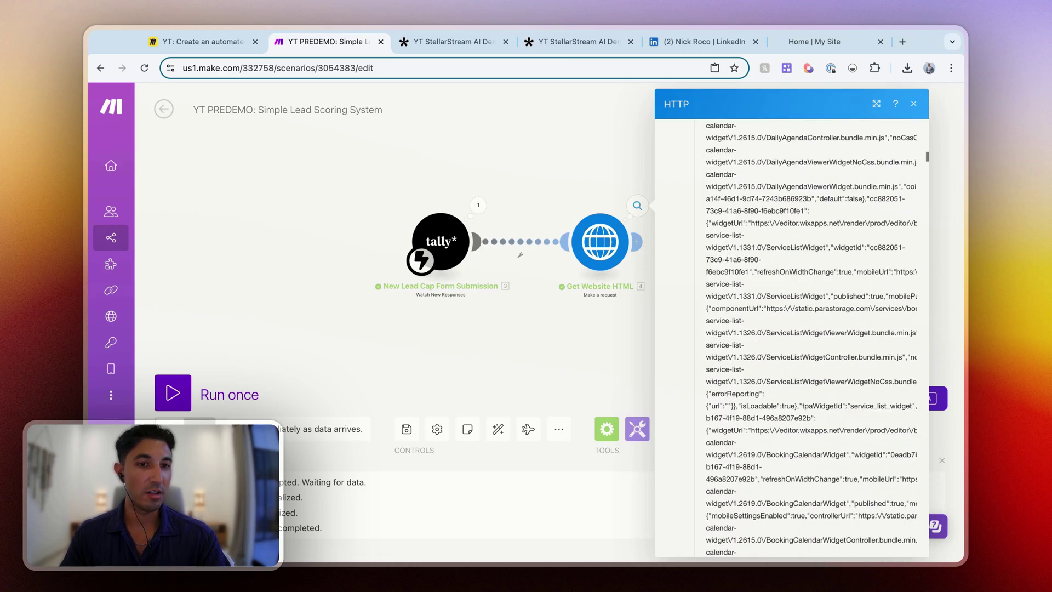
scroll(811, 338, "down", 15)
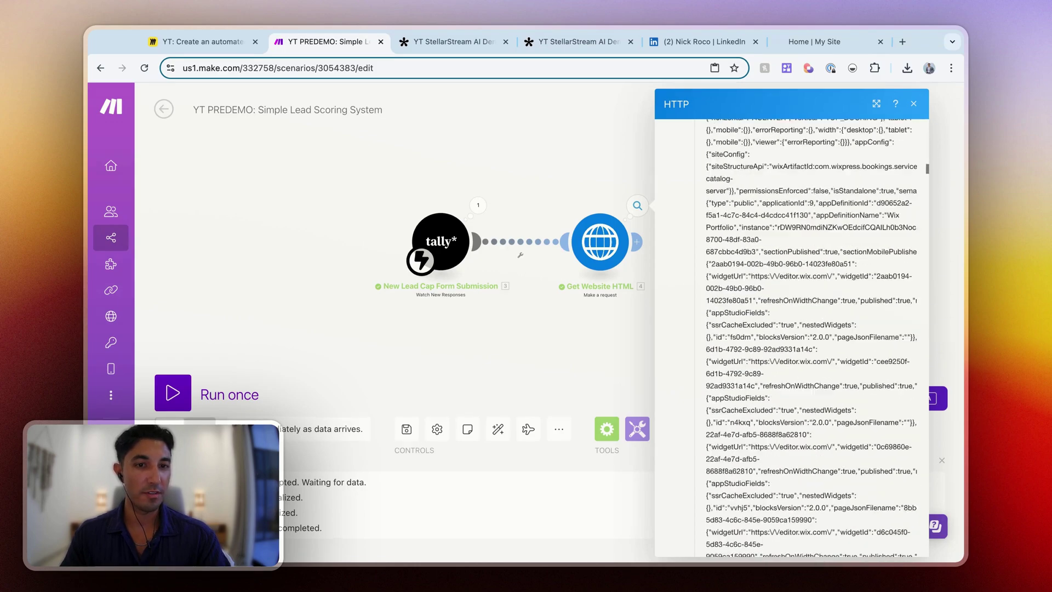
left_click(598, 148)
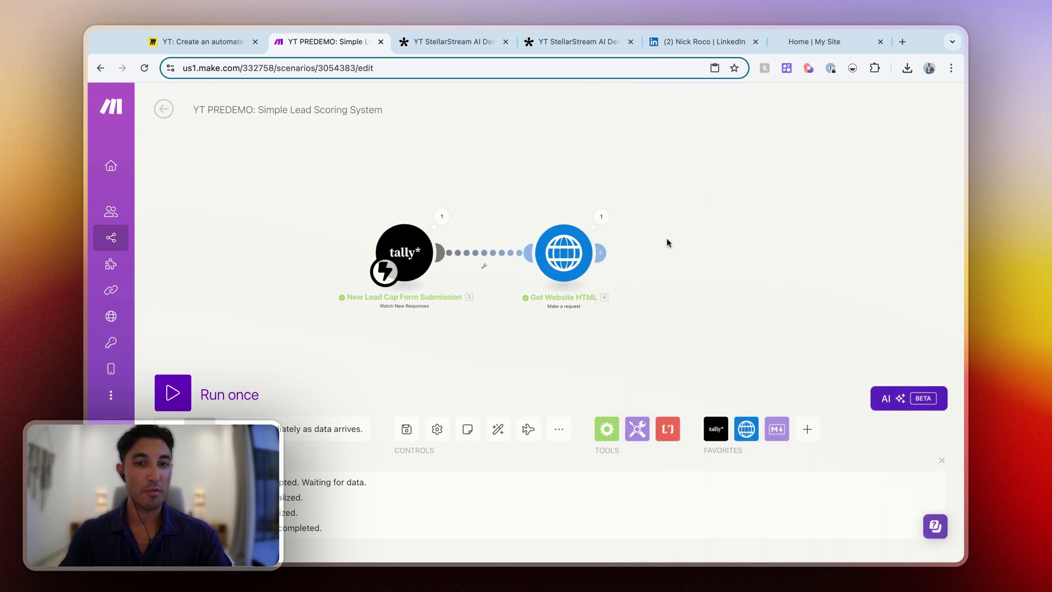
- Add a Text parser HTML to text module fed by Get Website HTML's Data output, then save the scenario
left_click(672, 434)
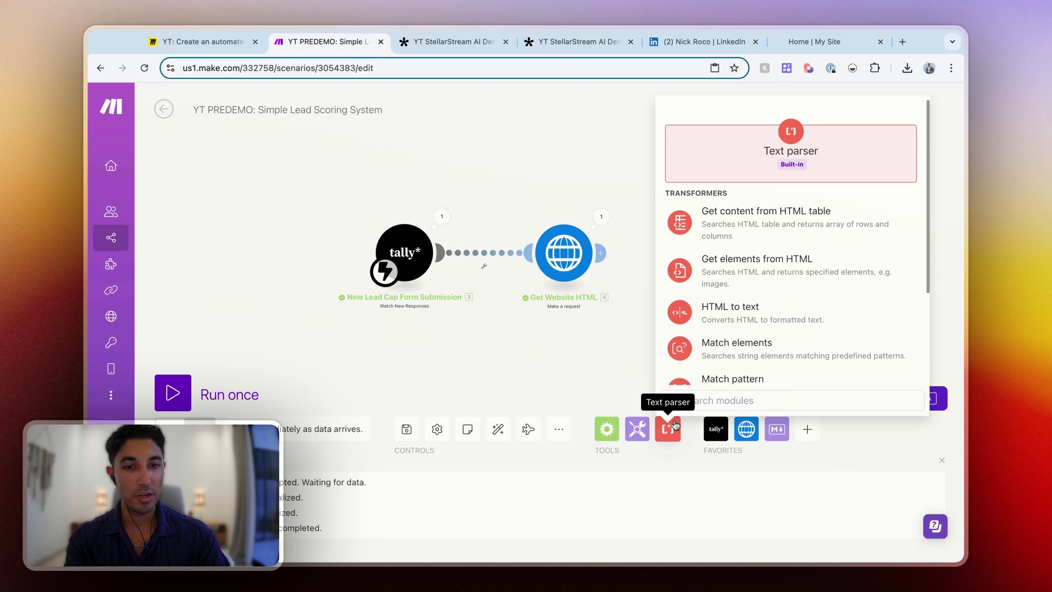
left_click(759, 322)
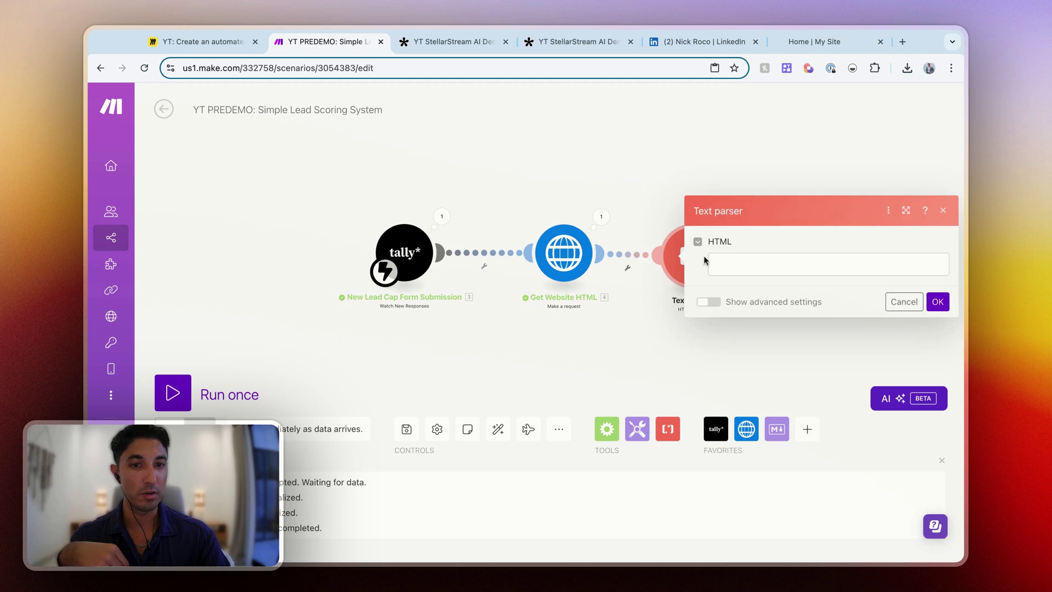
left_click(732, 263)
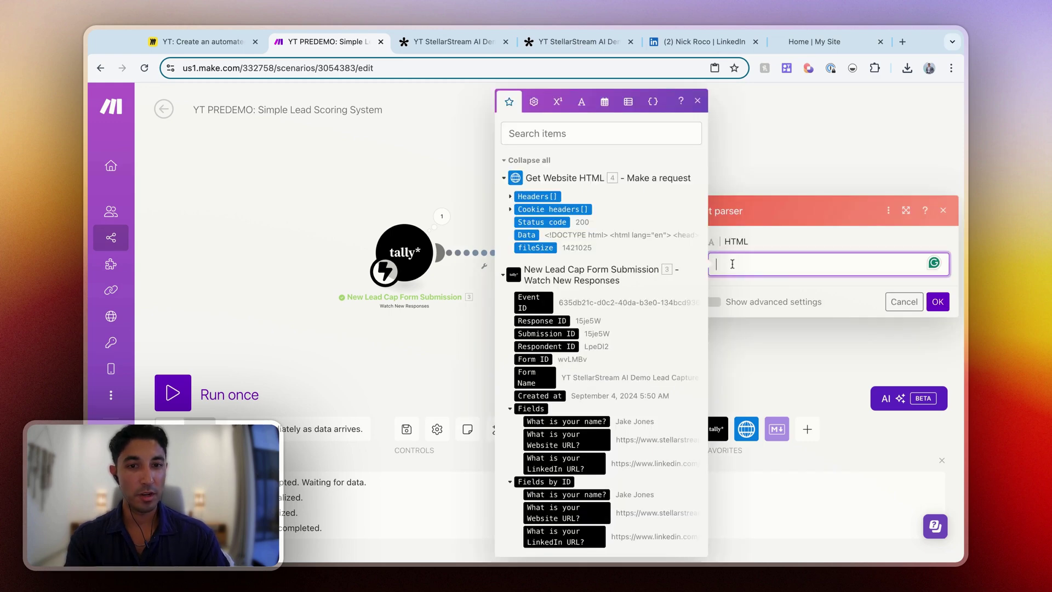
left_click(533, 234)
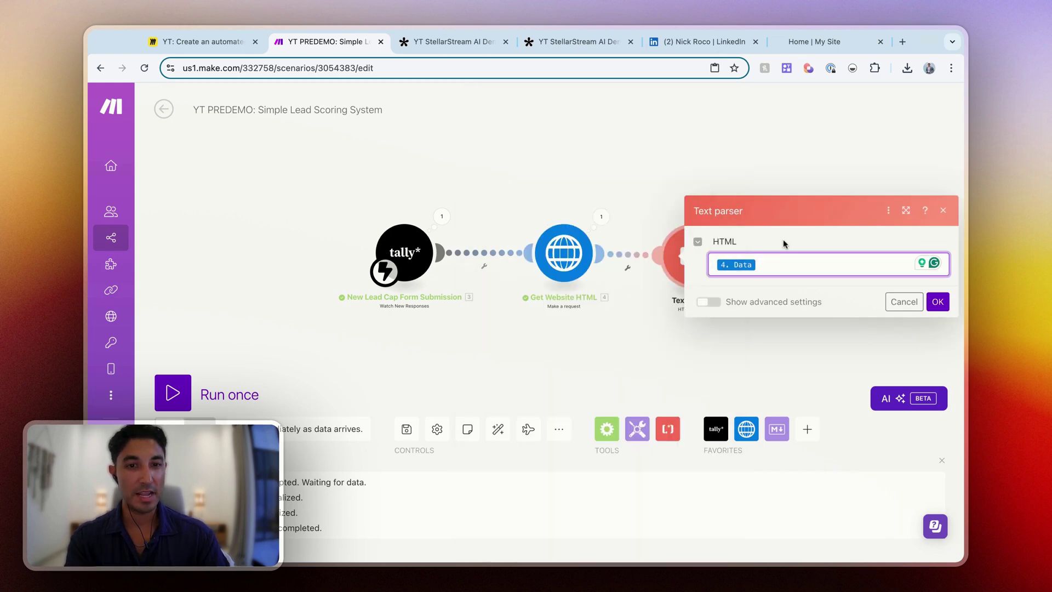
left_click(937, 302)
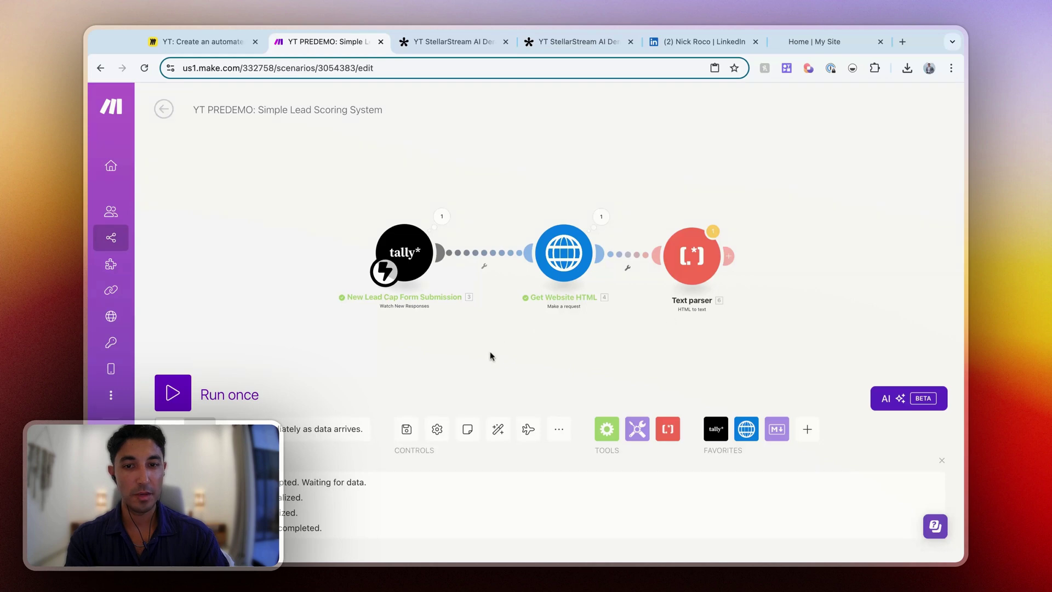
left_click(613, 477)
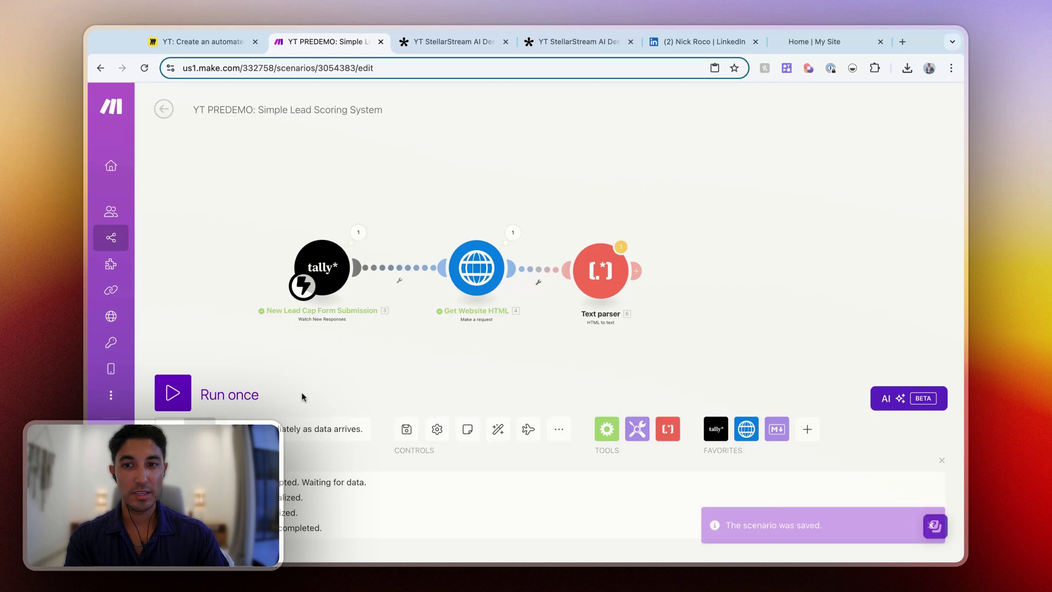
- Start a single scenario run, then enter a test name and the StellarStream website URL in the Tally form
left_click(205, 392)
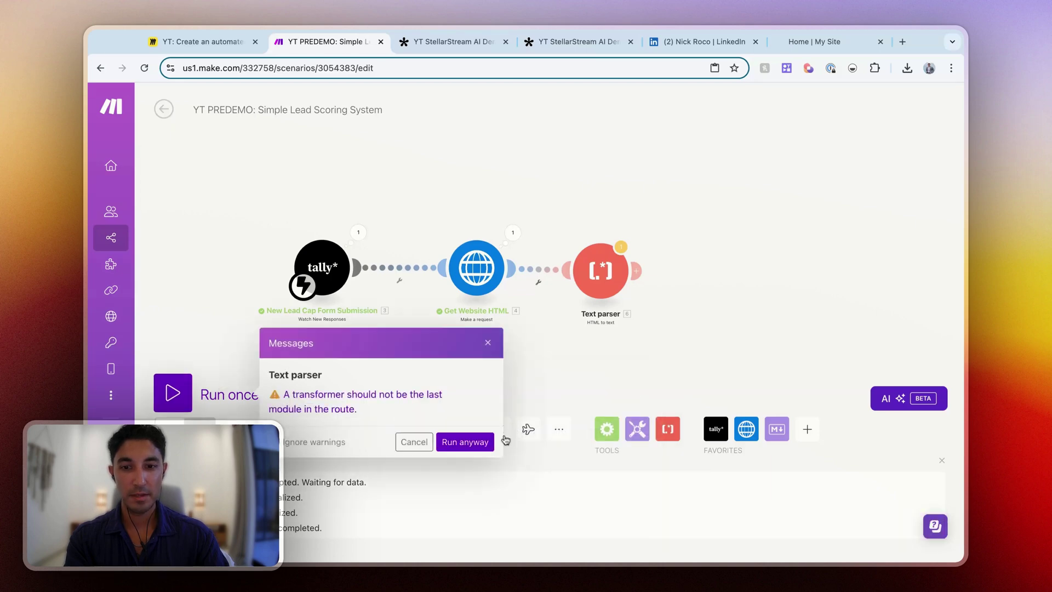
left_click(477, 442)
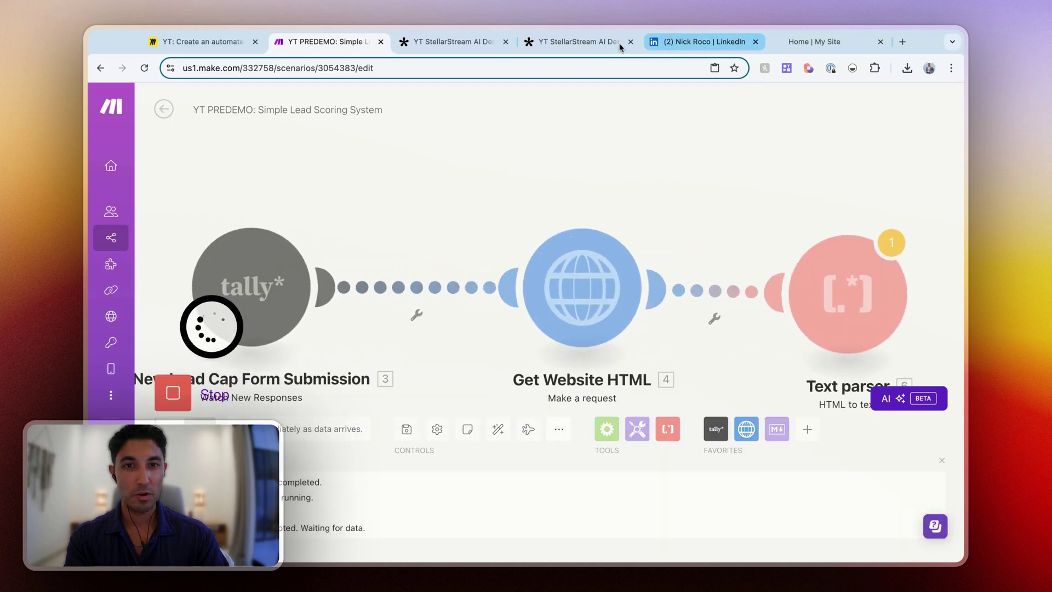
left_click(601, 43)
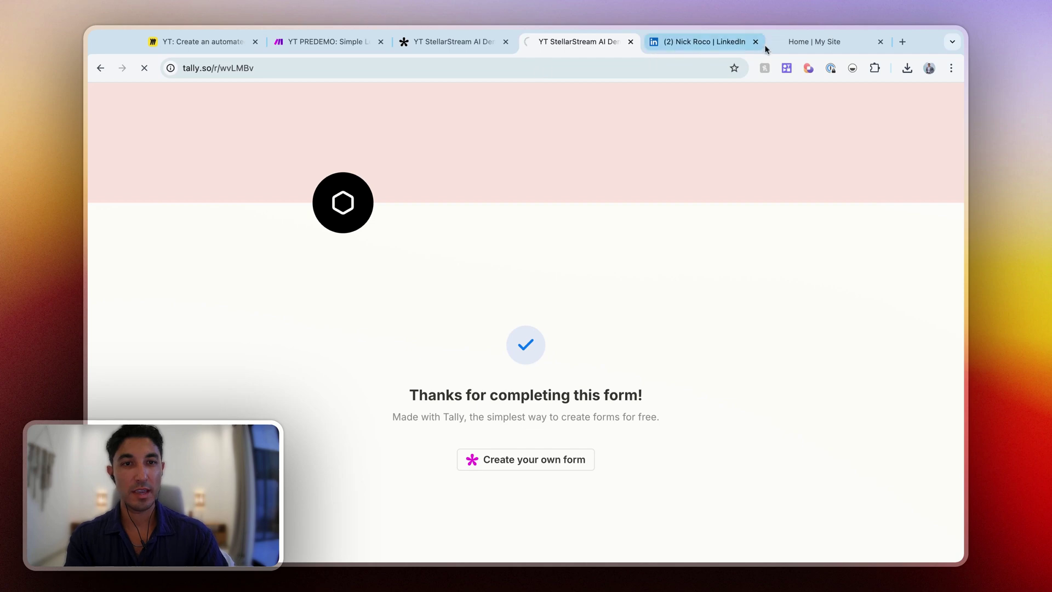
left_click(810, 41)
key("super+c")
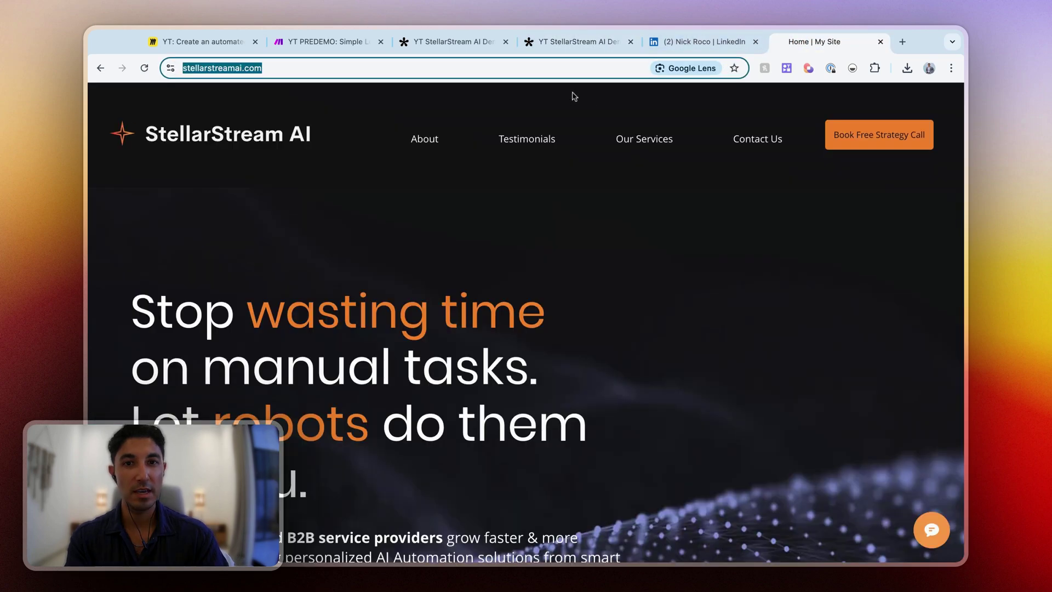
left_click(584, 44)
type("Jakes J")
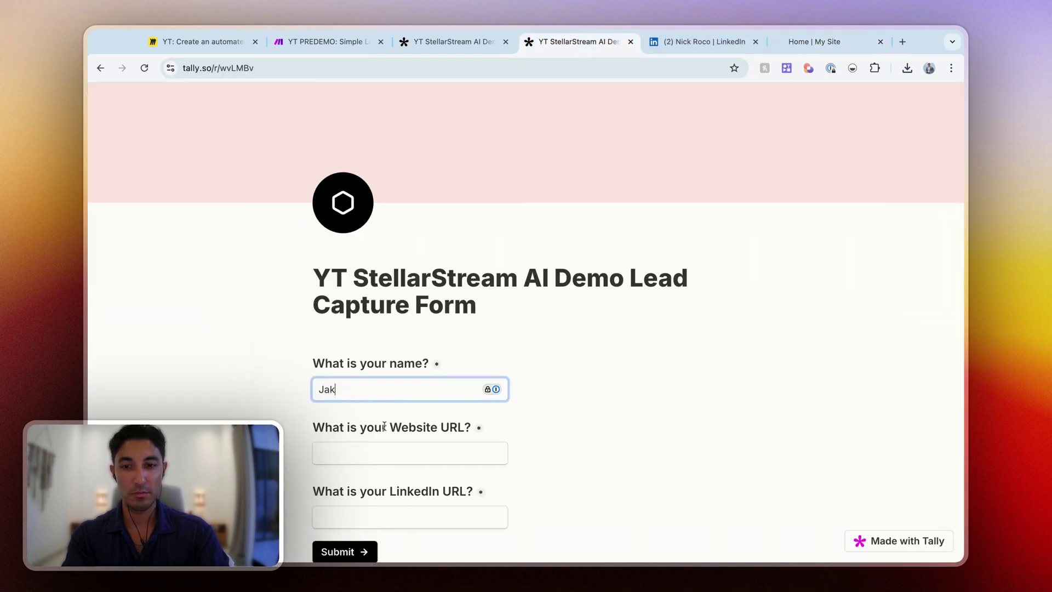
key("Tab")
scroll(426, 480, "down", 1)
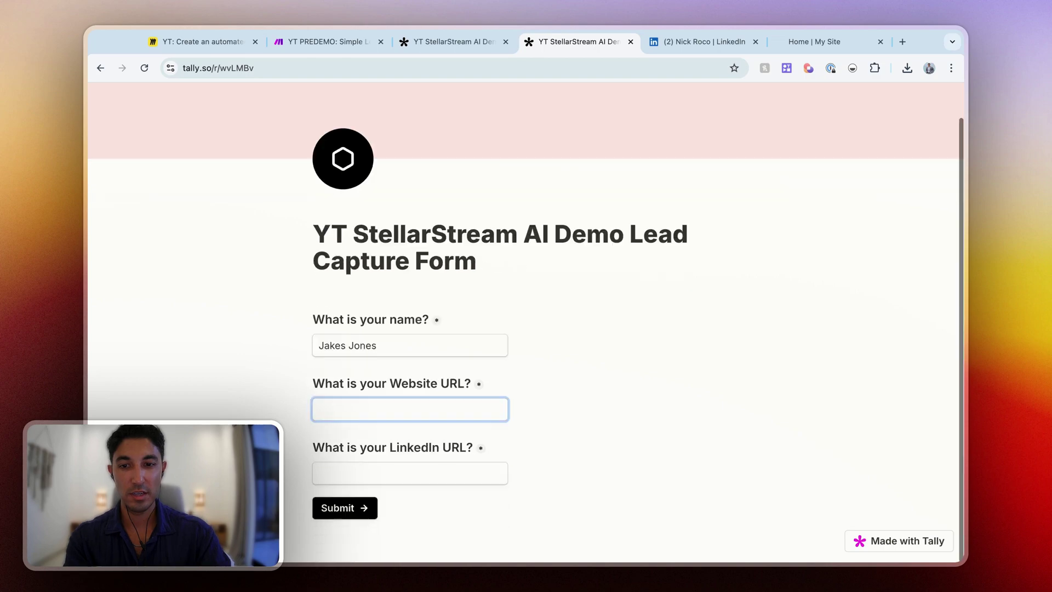
key("super+v")
- Copy the LinkedIn profile URL into the form's LinkedIn field, submit the form, and return to Make
left_click(426, 479)
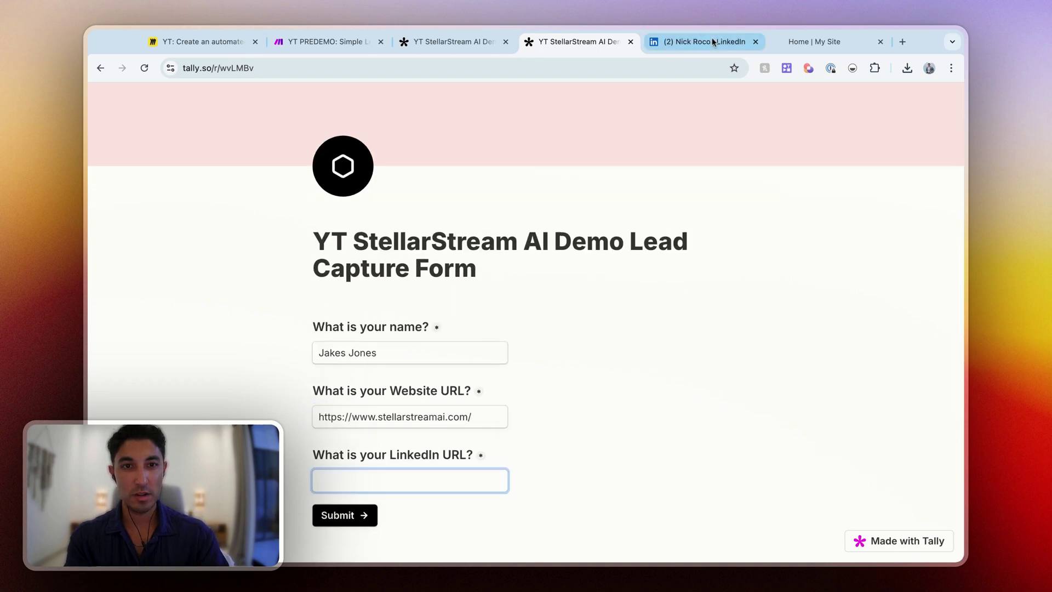
left_click(714, 42)
left_click(626, 68)
key("super+a")
key("super+c")
left_click(600, 44)
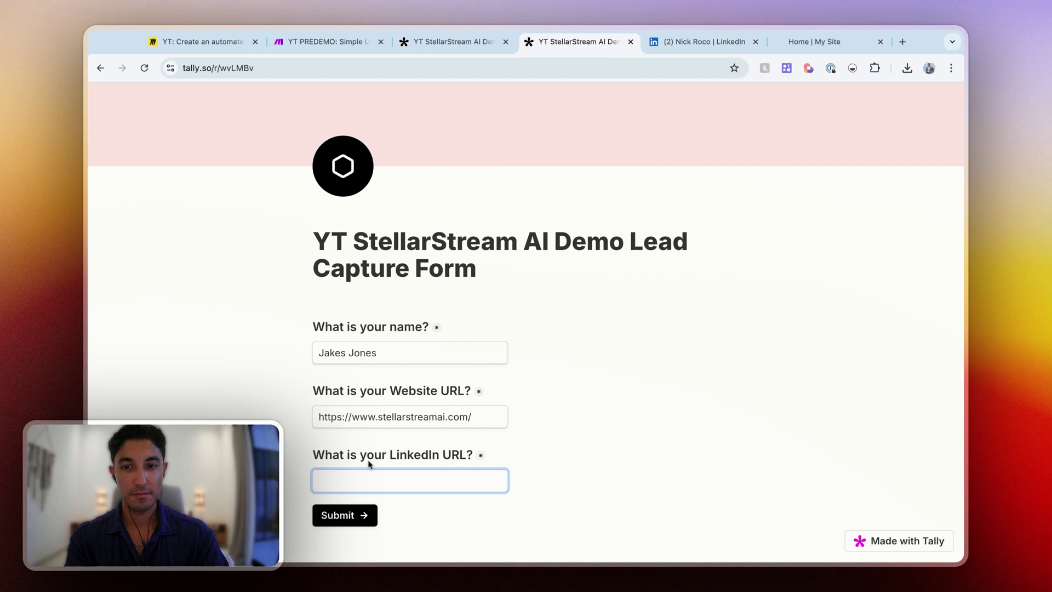
key("super+v")
left_click(345, 515)
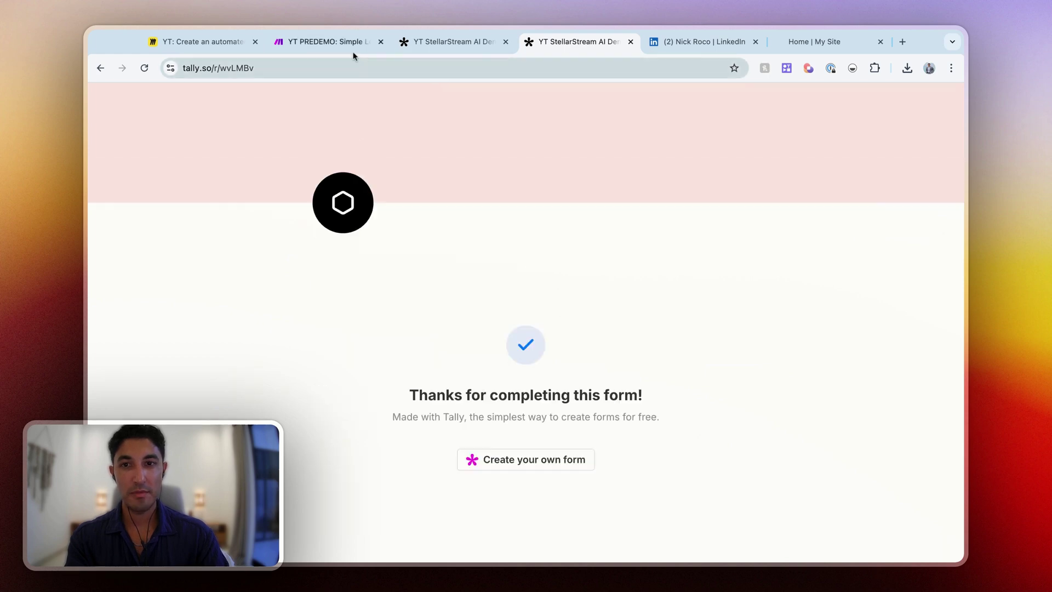
left_click(354, 46)
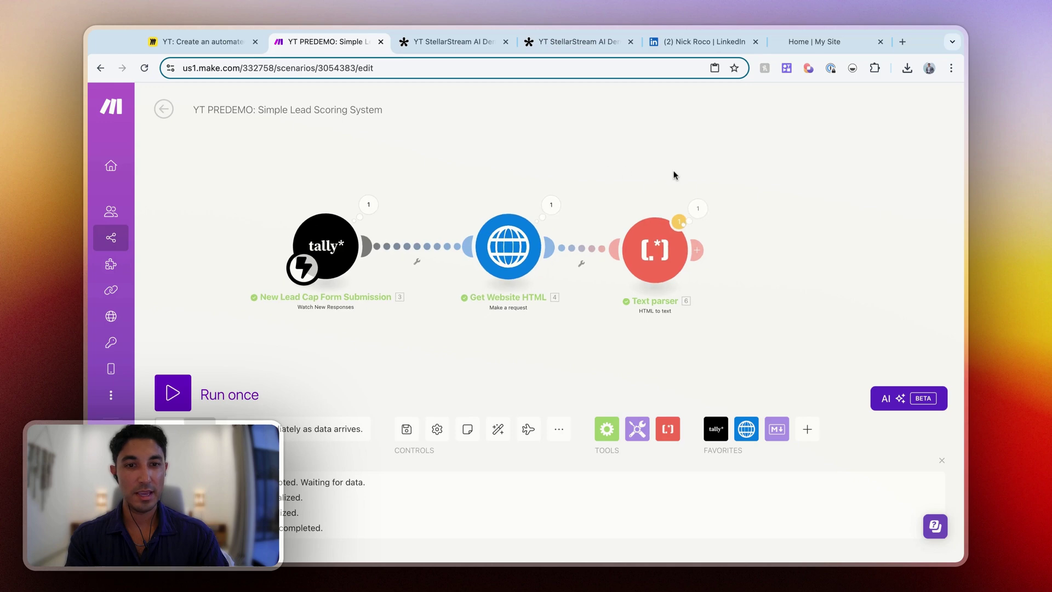
left_click(626, 195)
left_click(712, 268)
scroll(780, 322, "down", 4)
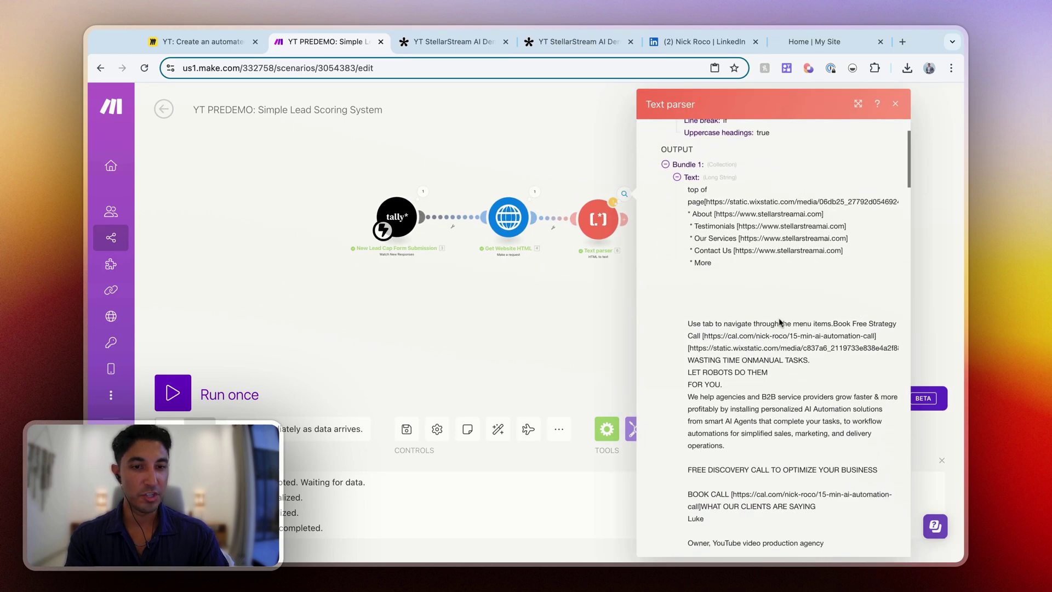
scroll(780, 322, "down", 2)
scroll(687, 266, "down", 2)
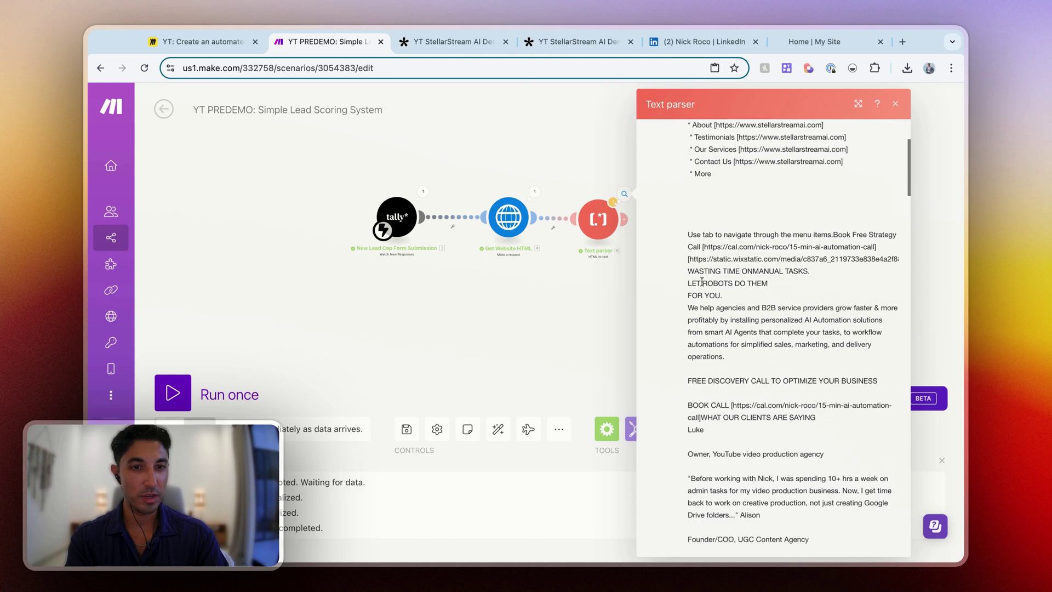
scroll(766, 219, "down", 2)
left_click_drag(875, 197, 726, 227)
scroll(700, 203, "down", 3)
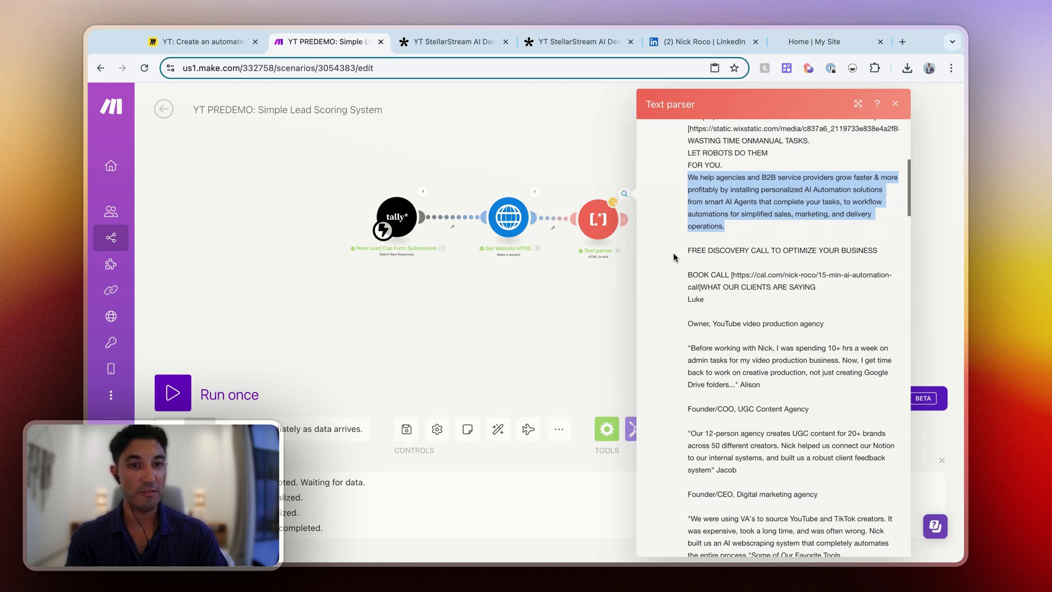
left_click_drag(675, 248, 878, 250)
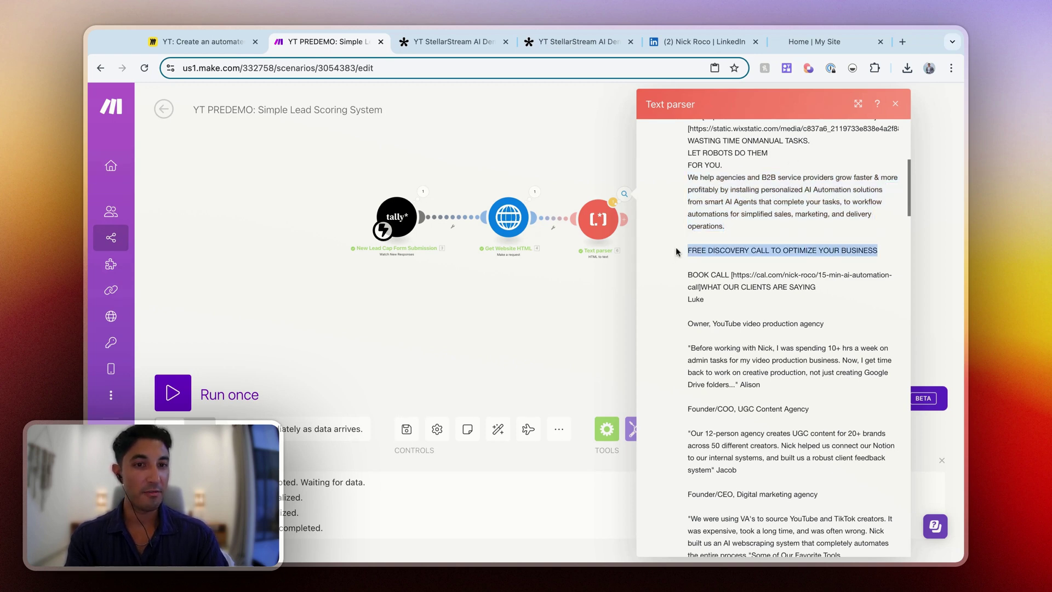
left_click(722, 247)
scroll(722, 247, "down", 3)
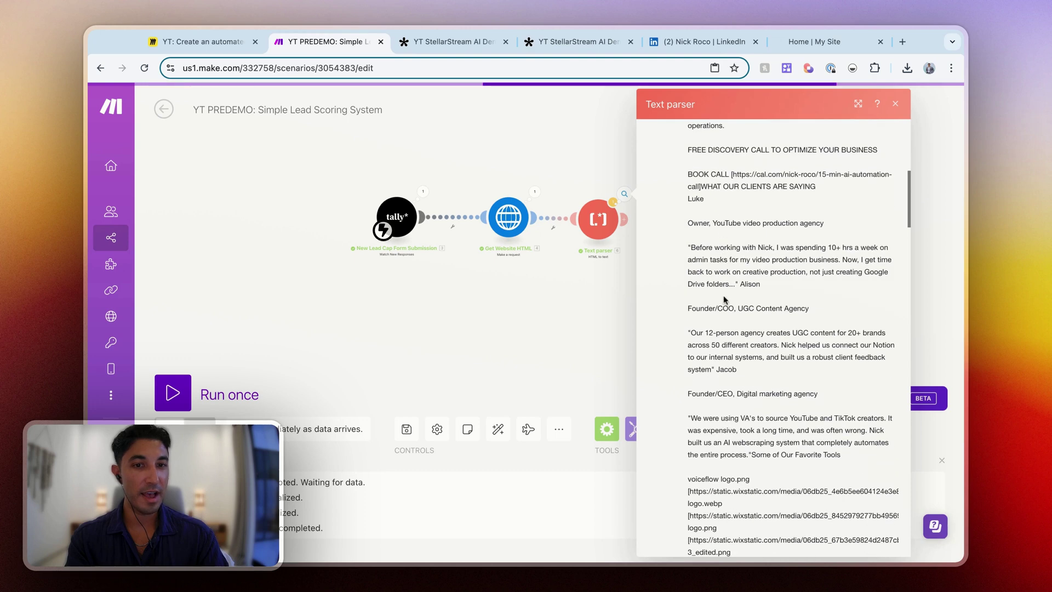
left_click_drag(750, 259, 682, 227)
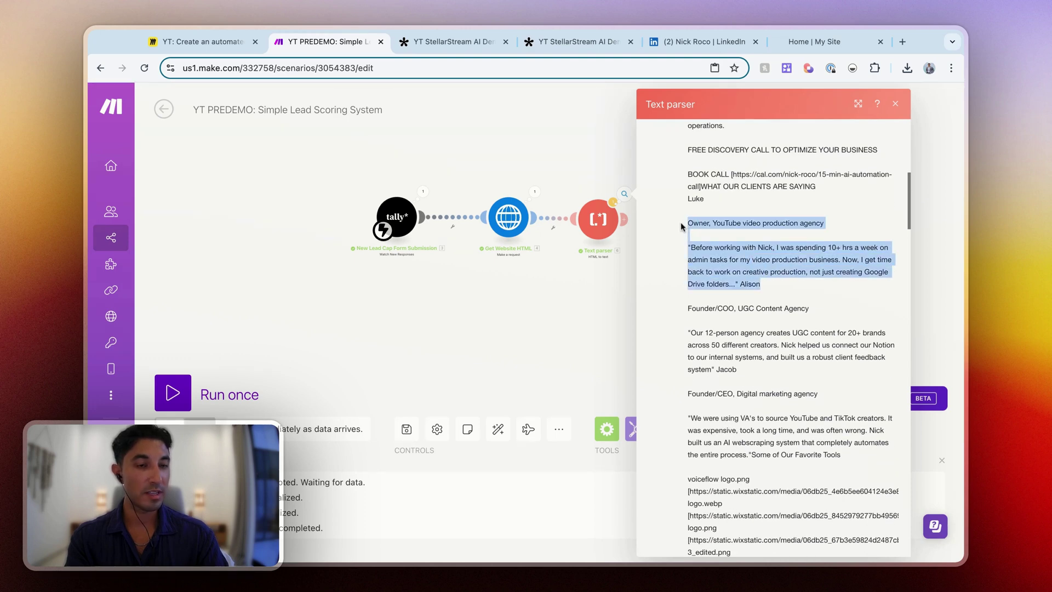
left_click(681, 226)
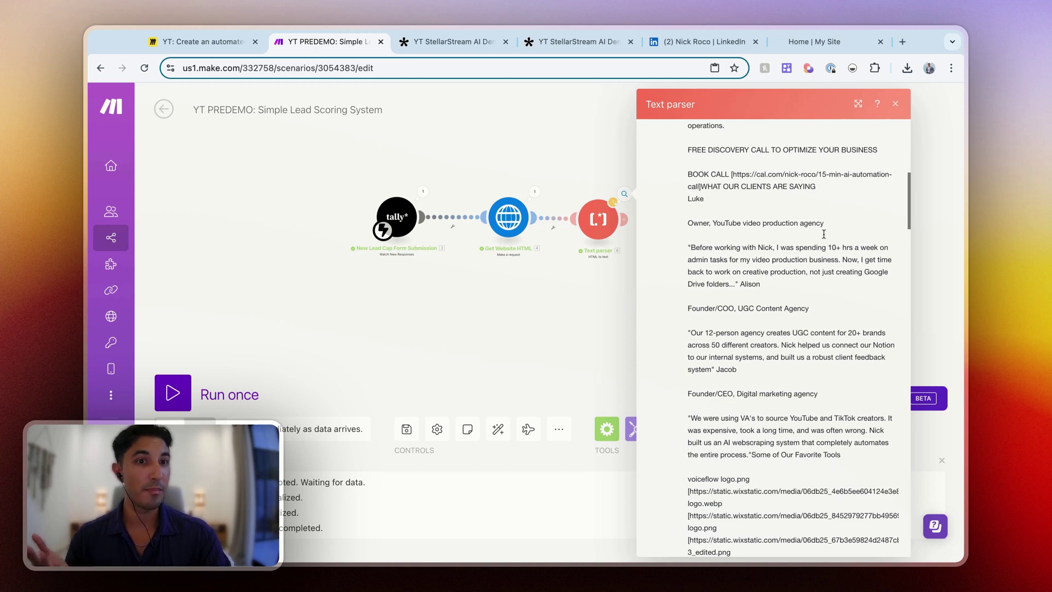
left_click(895, 103)
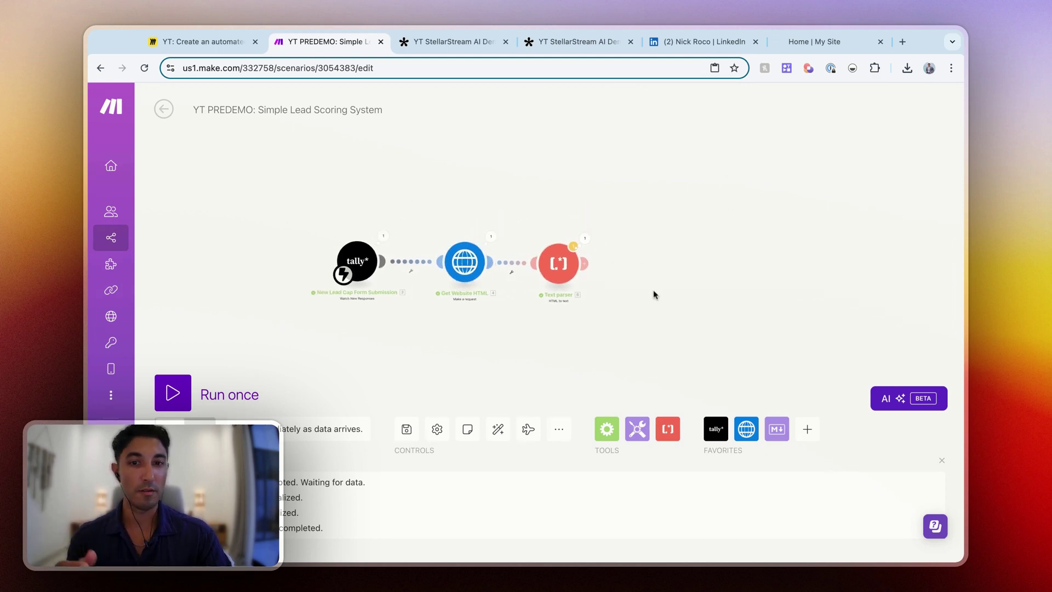
- Glance over the Miro lead-scoring plan, return to Make, and open a new blank tab
left_click(208, 41)
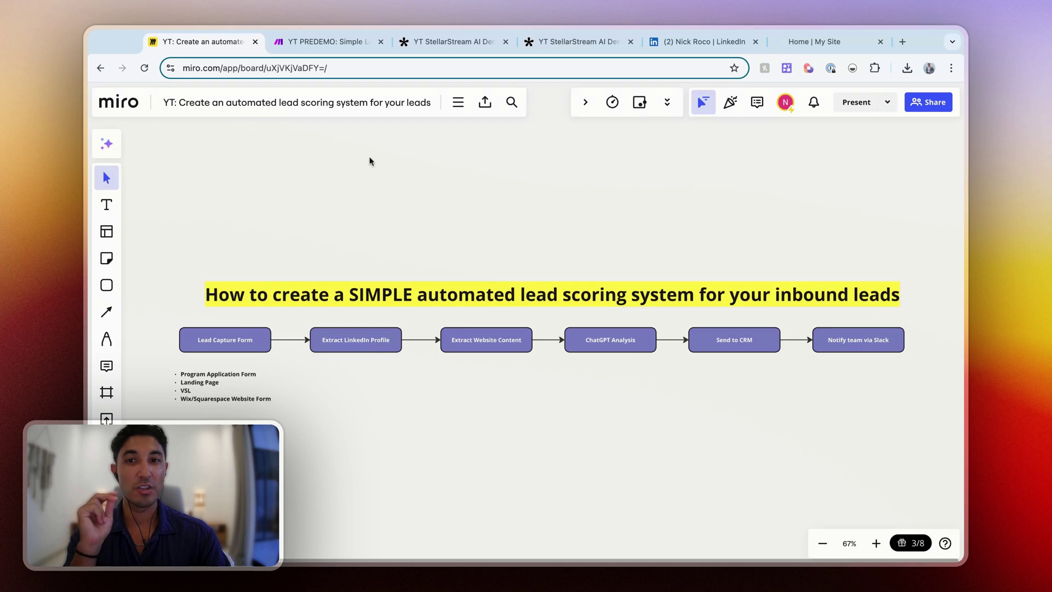
left_click(359, 49)
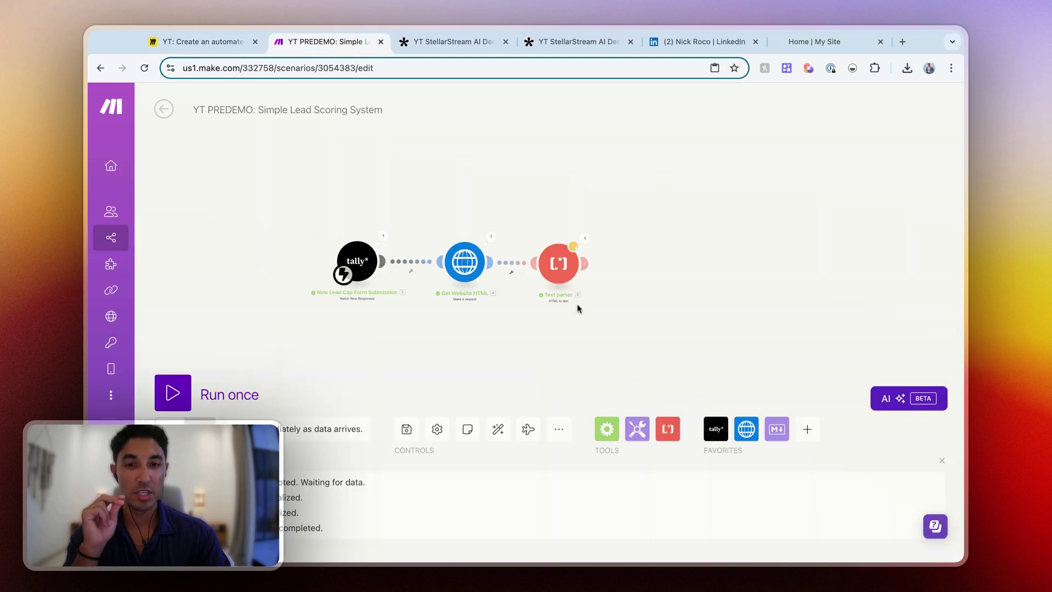
key("ctrl+t")
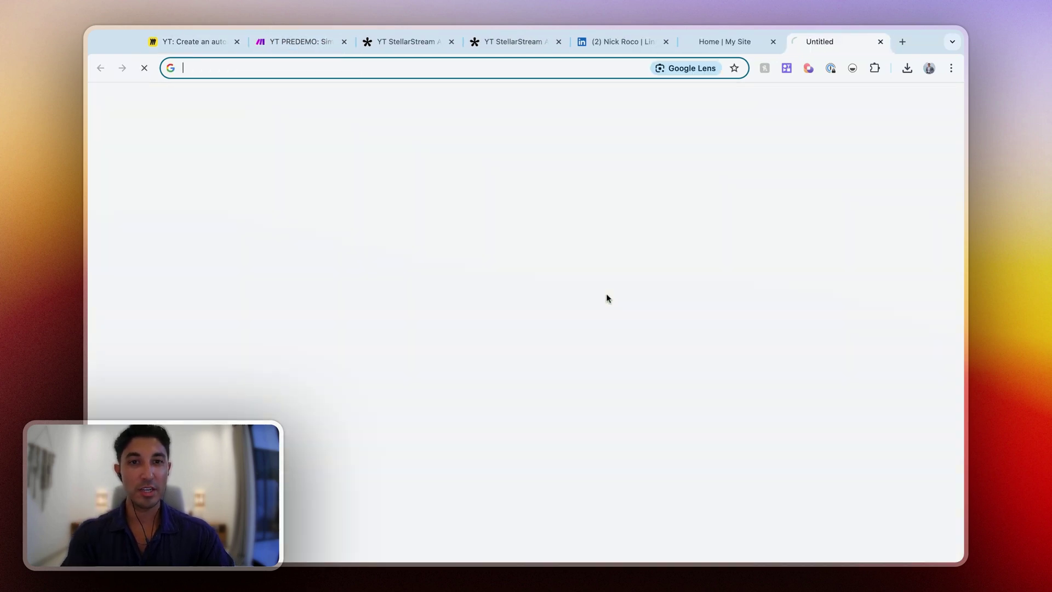
- Search the RapidAPI hub for 'linkedin' and open the Fresh LinkedIn Profile Data API, zoomed in
type("rapi")
key("Return")
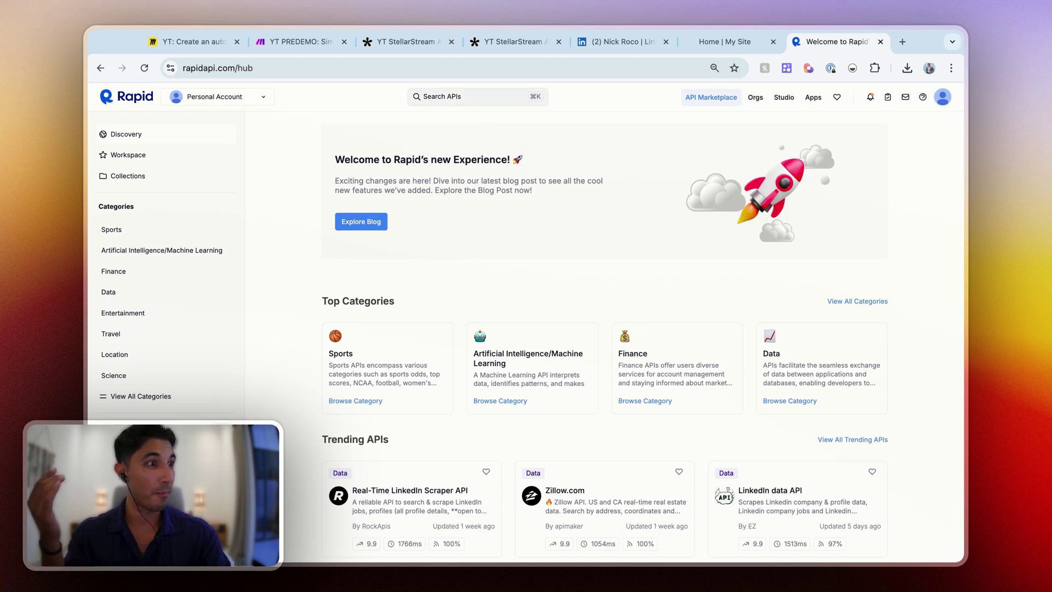
left_click(477, 97)
type("linkedin")
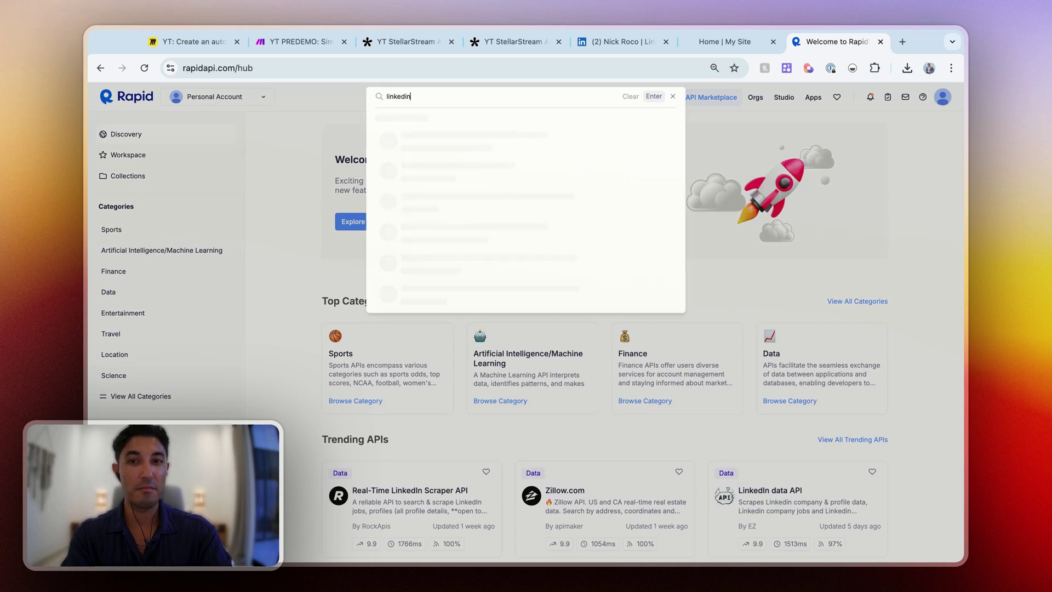
key("Return")
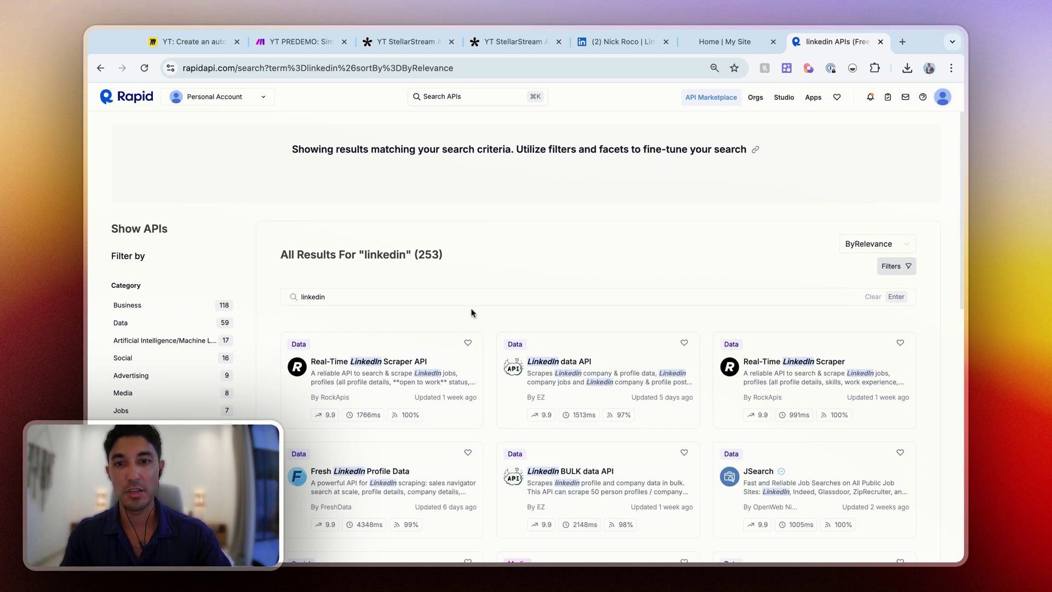
scroll(485, 255, "down", 2)
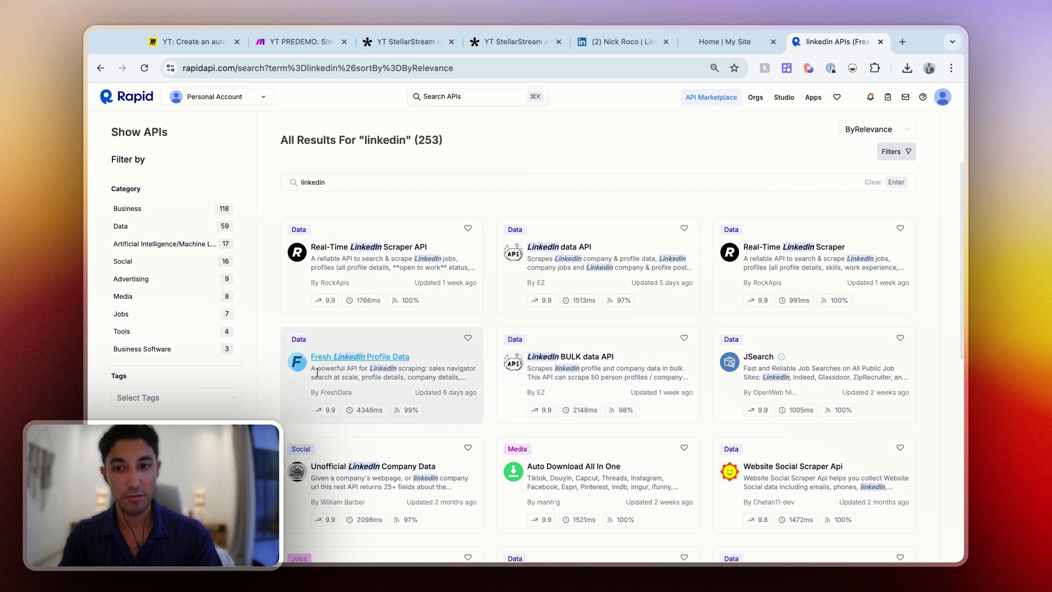
left_click(358, 363)
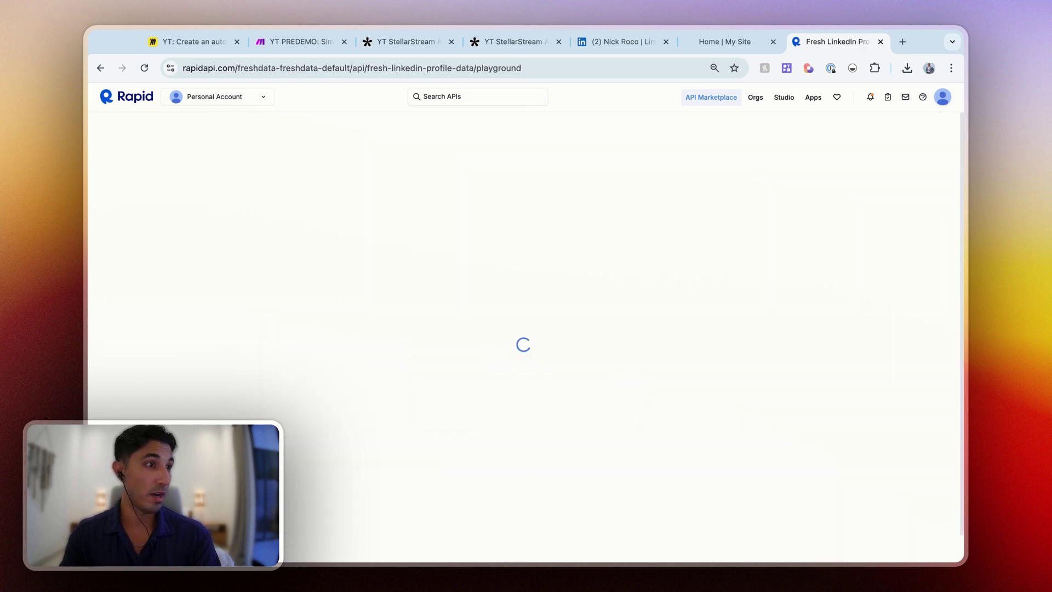
key("super+equal")
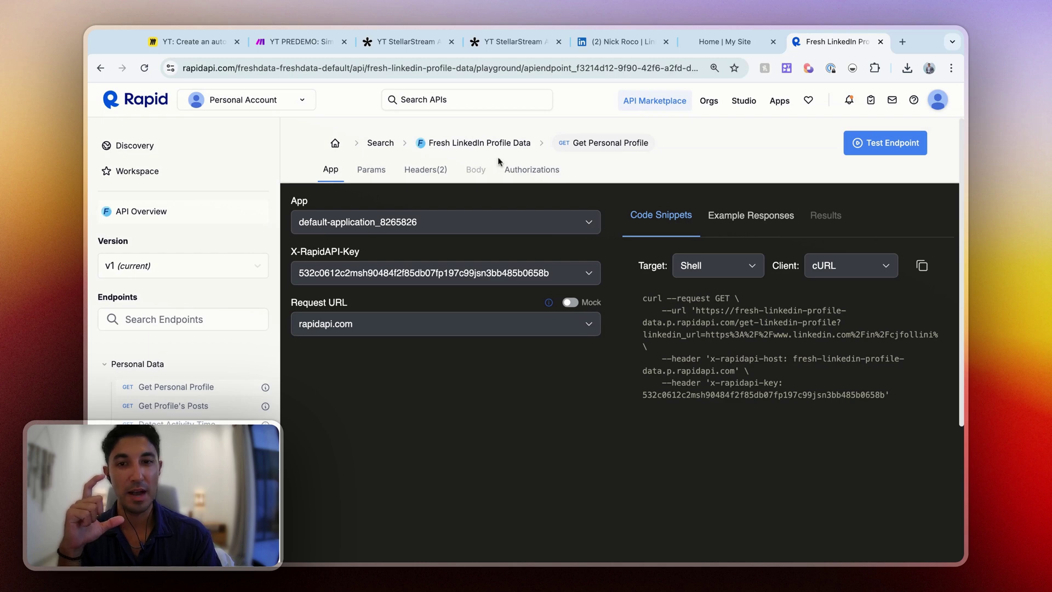
- Review the Fresh LinkedIn Profile Data pricing plans, then return to the API overview
left_click(522, 140)
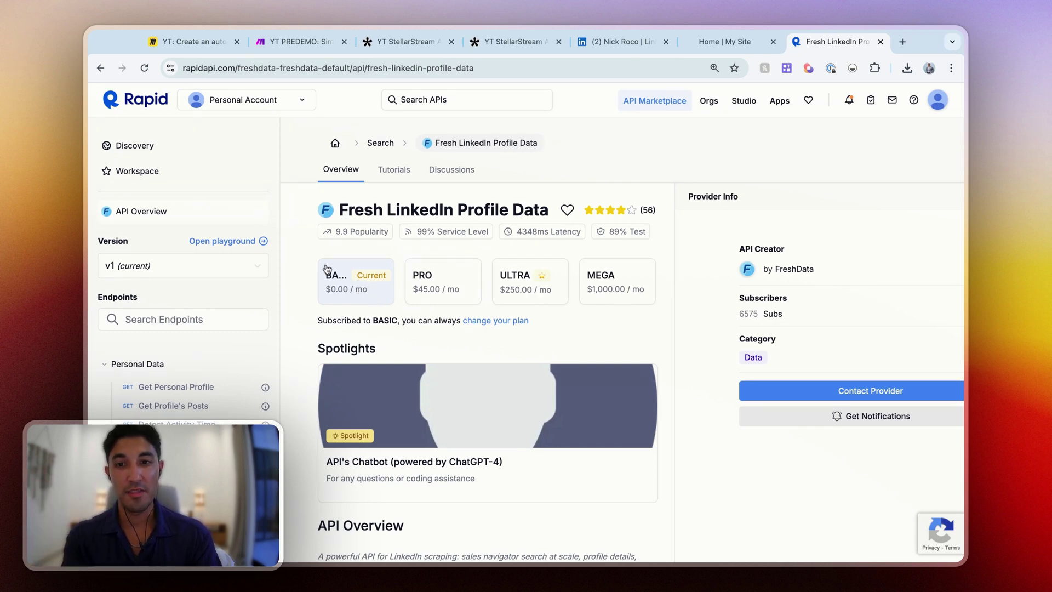
left_click(482, 327)
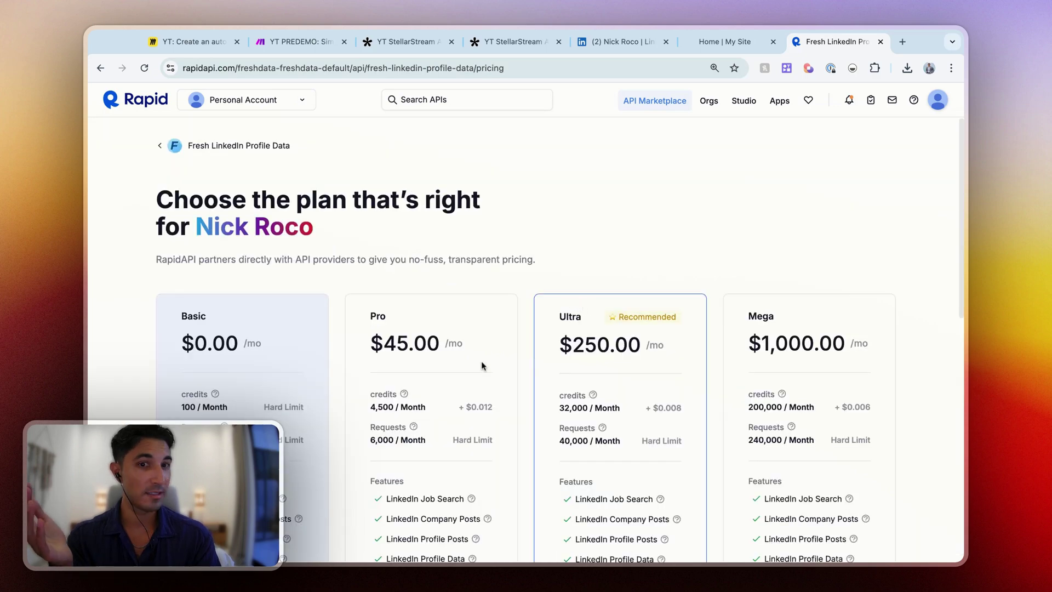
scroll(481, 363, "down", 3)
left_click_drag(212, 323, 178, 327)
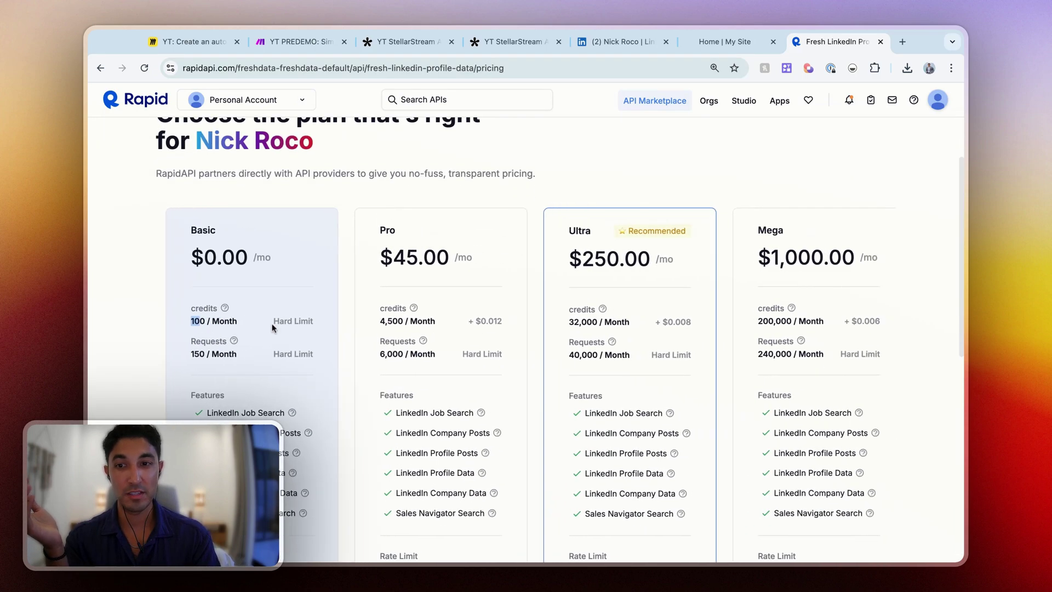
scroll(339, 357, "up", 3)
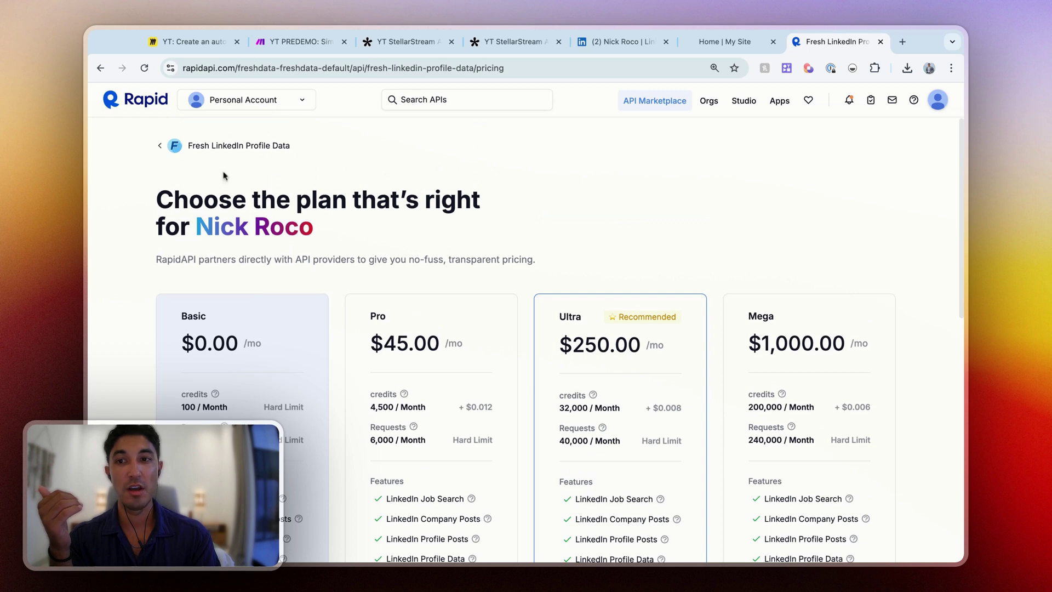
left_click(218, 147)
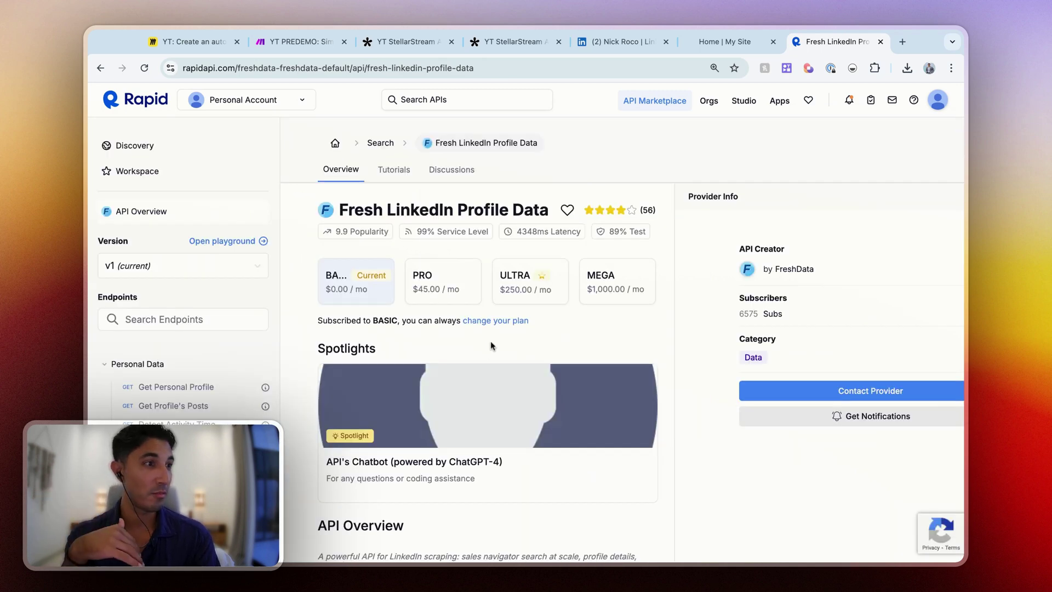
- Open the Get Personal Profile endpoint and select its cURL request URL, then return to Make
left_click(188, 388)
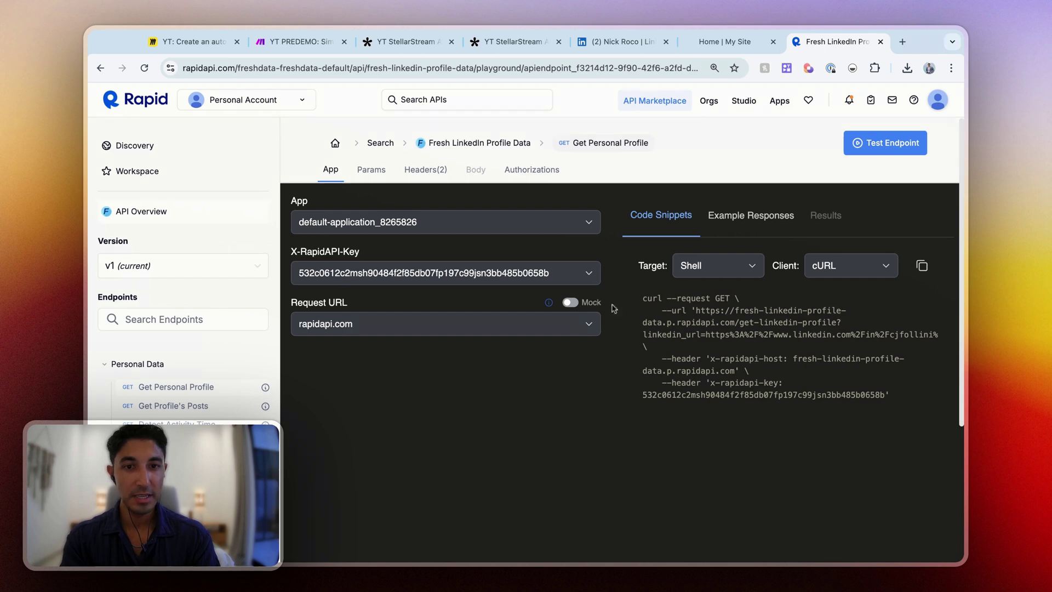
left_click_drag(739, 334, 894, 390)
left_click(895, 387)
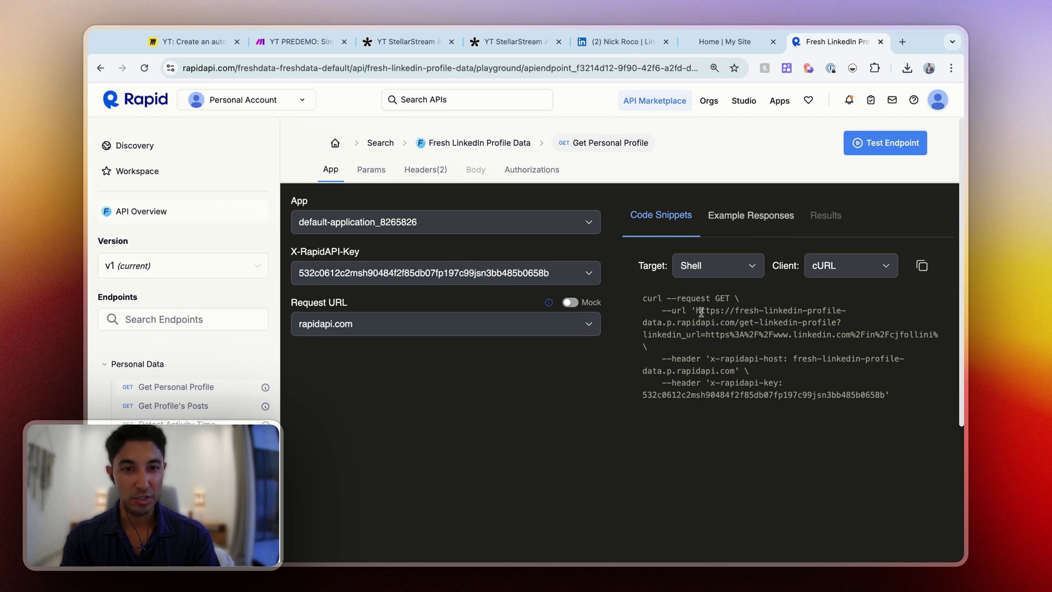
left_click_drag(697, 310, 646, 347)
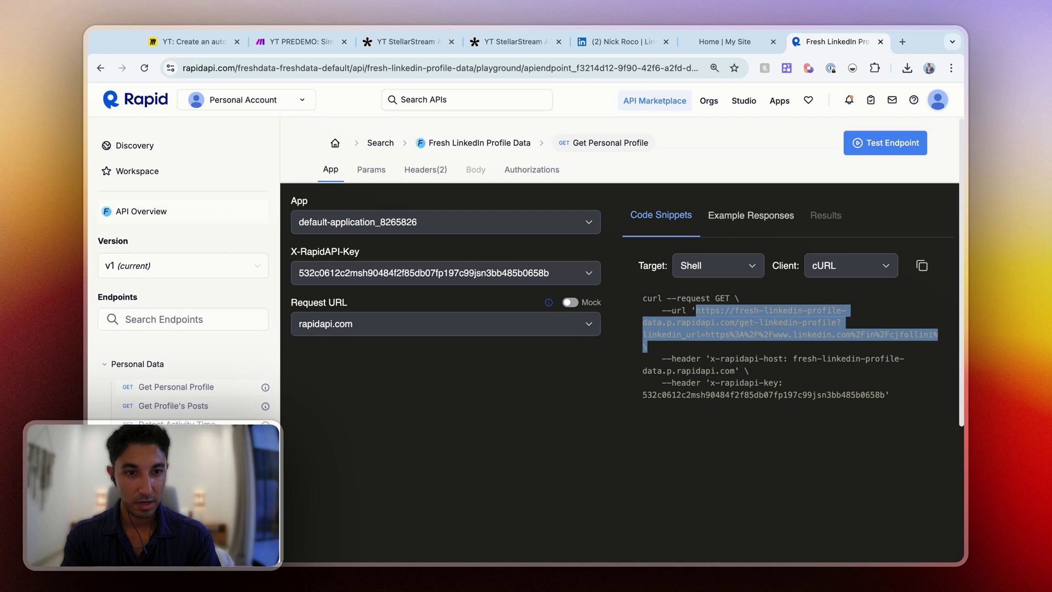
left_click(715, 338)
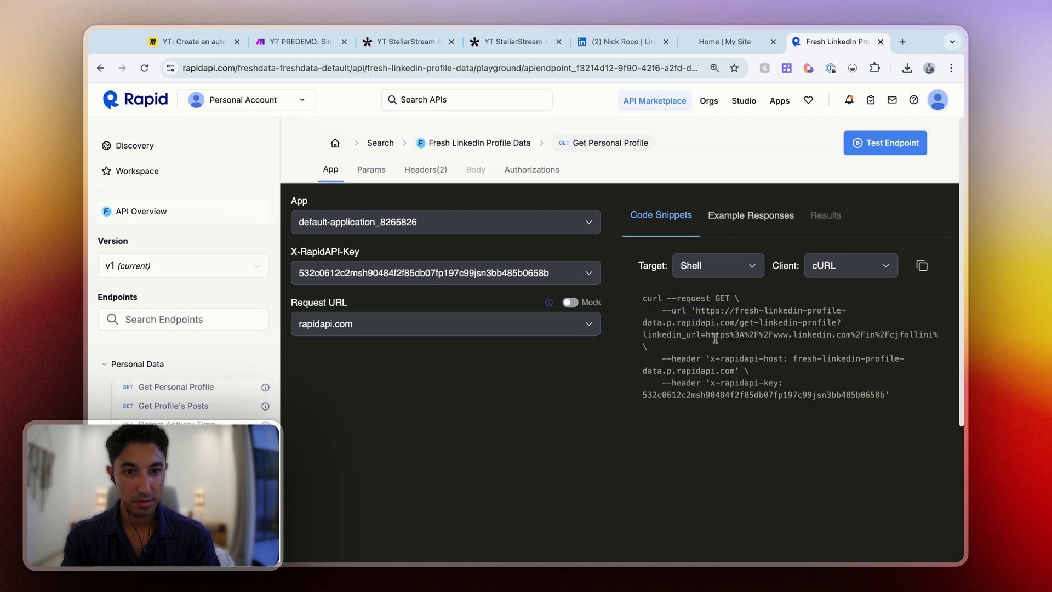
left_click_drag(695, 310, 668, 346)
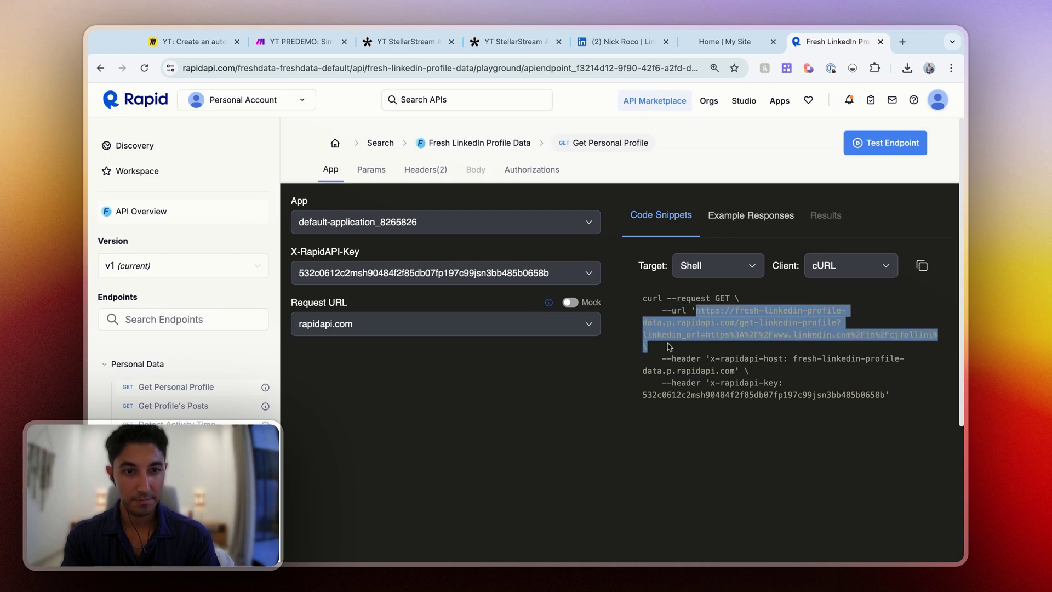
left_click(307, 42)
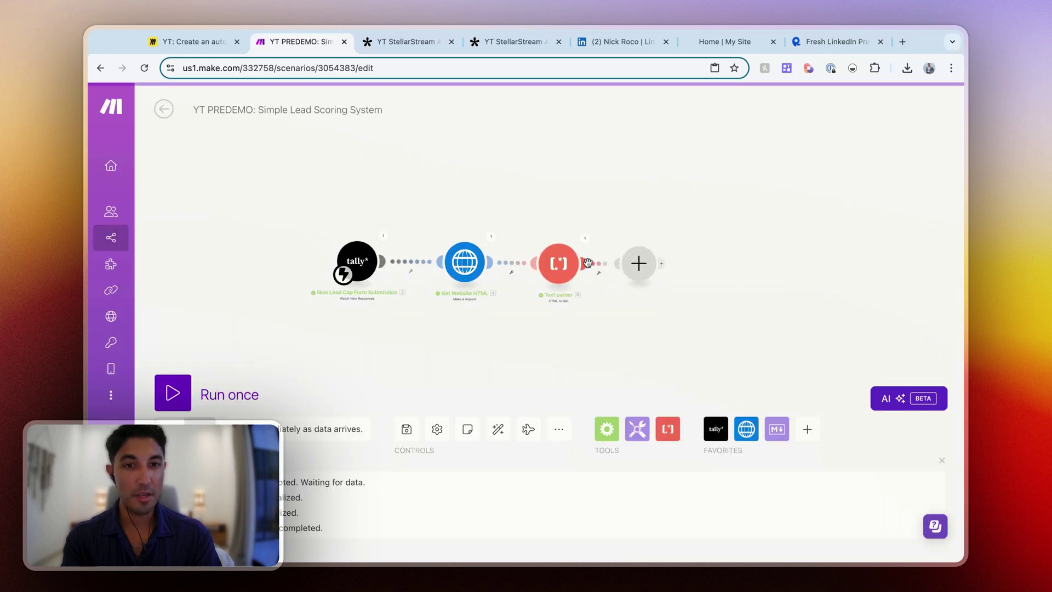
- Add an HTTP 'Make a request' module after the Text parser with the LinkedIn profile API URL pasted in
left_click(638, 263)
left_click(754, 193)
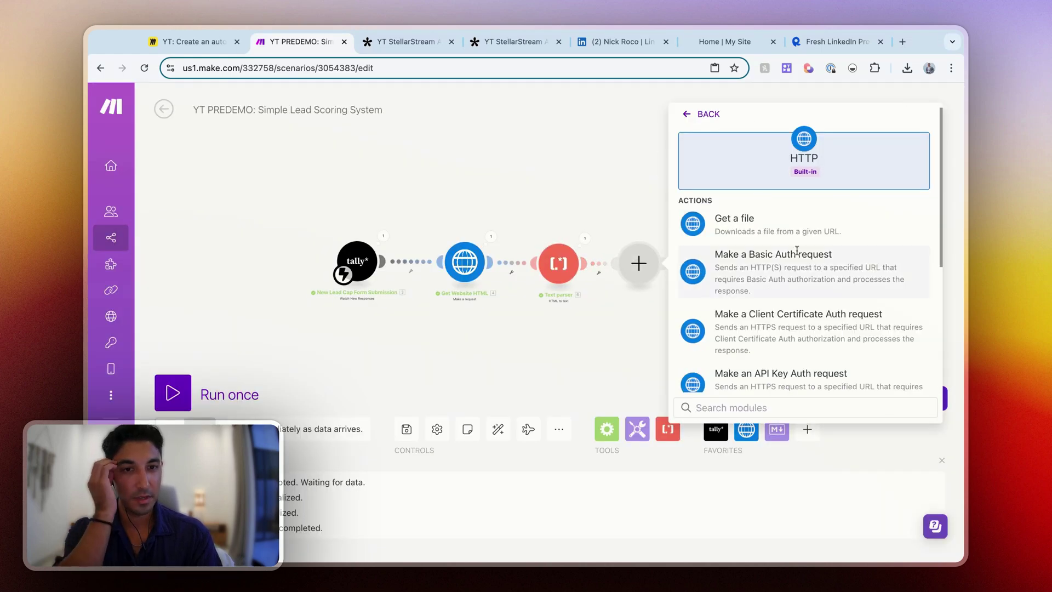
scroll(796, 249, "down", 5)
left_click(788, 271)
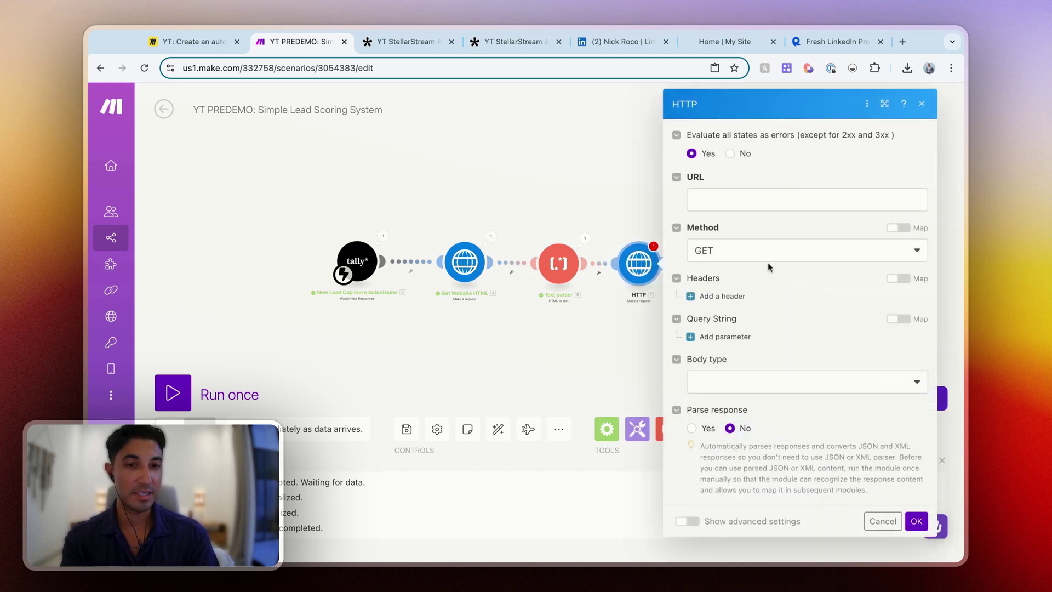
left_click(745, 195)
type("https://fresh-linkedin-profile-data.p.rapidapi.com/get-linkedin-profile?linkedin_url=https%3A%2F%2Fwww.linkedin.com%2Fin%2Fcjfollini%2F&include_skills=false&include_certifications=false&include_publications=false&include_honors=false&include_volunteers=false&include_projects=false&include_patents=false&include_courses=false&include_organizations=false&include_company_public_url=false' \\")
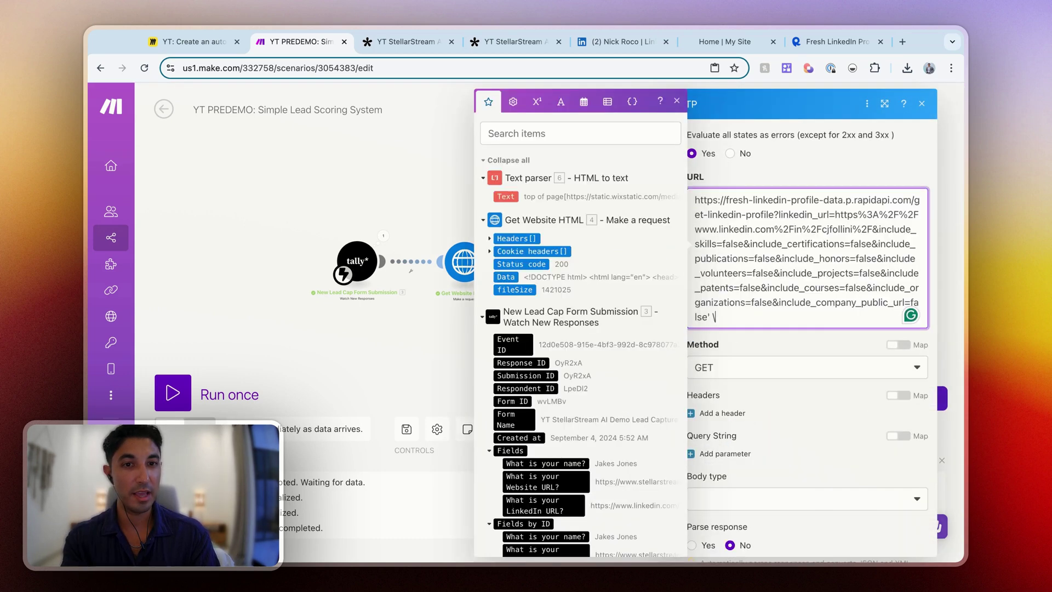
left_click(801, 347)
- Select the x-rapidapi-host header name in the RapidAPI snippet
left_click(816, 43)
scroll(732, 378, "down", 2)
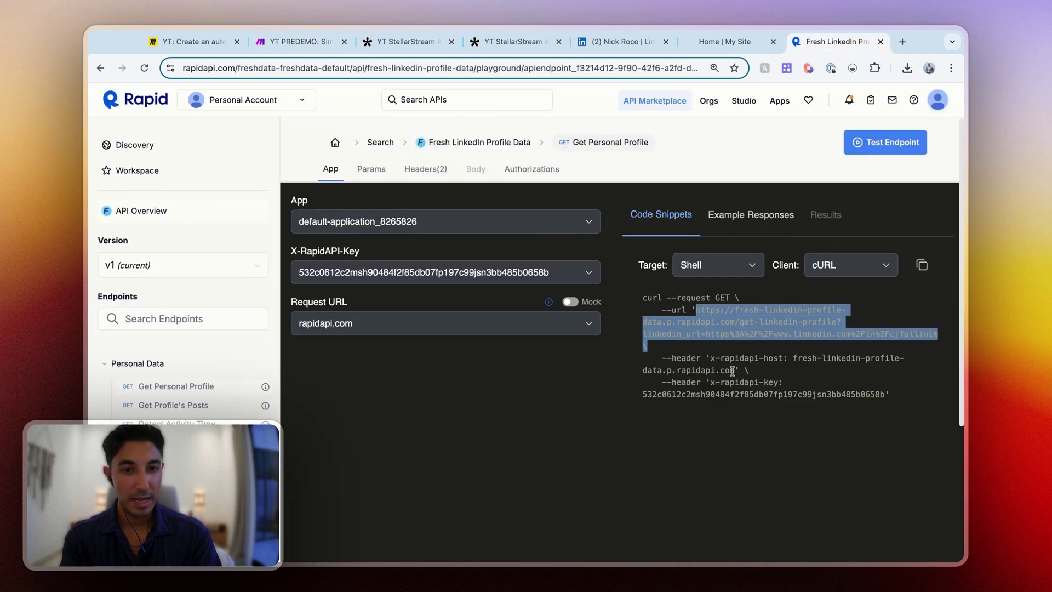
left_click(727, 338)
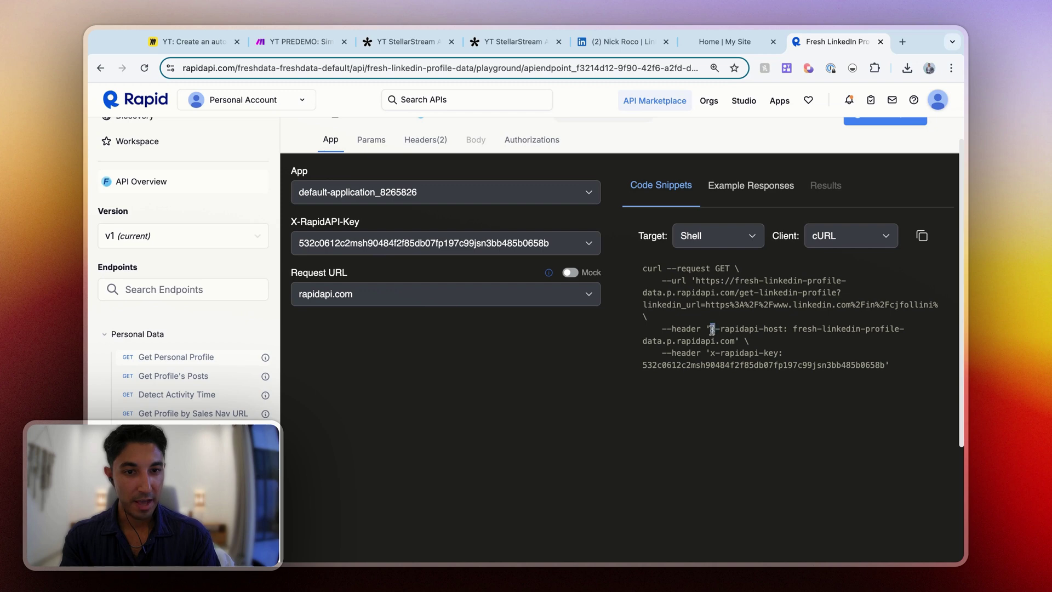
double_click(711, 329)
key("ctrl+c")
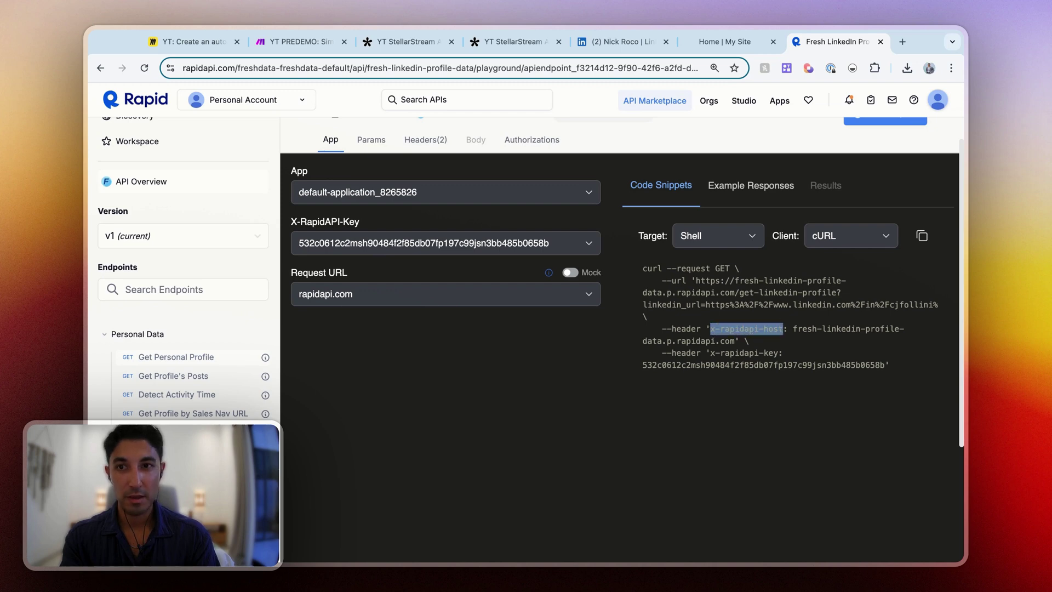
left_click(293, 42)
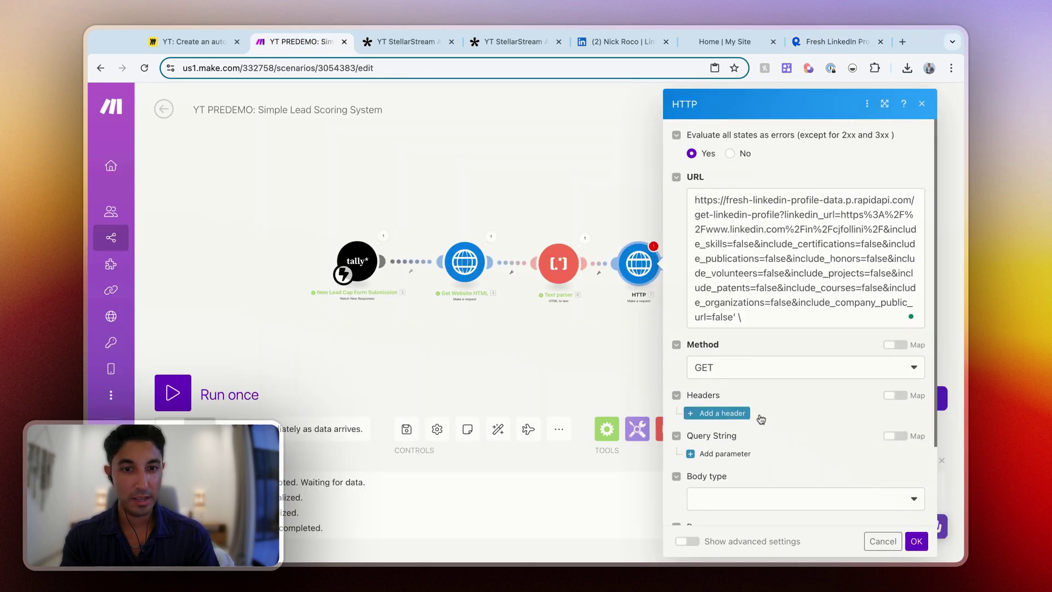
- Add header x-rapidapi-host with value fresh-linkedin-profile-data.p.rapidapi.com to the HTTP request
left_click(746, 413)
left_click(759, 318)
key("ctrl+v")
left_click(832, 44)
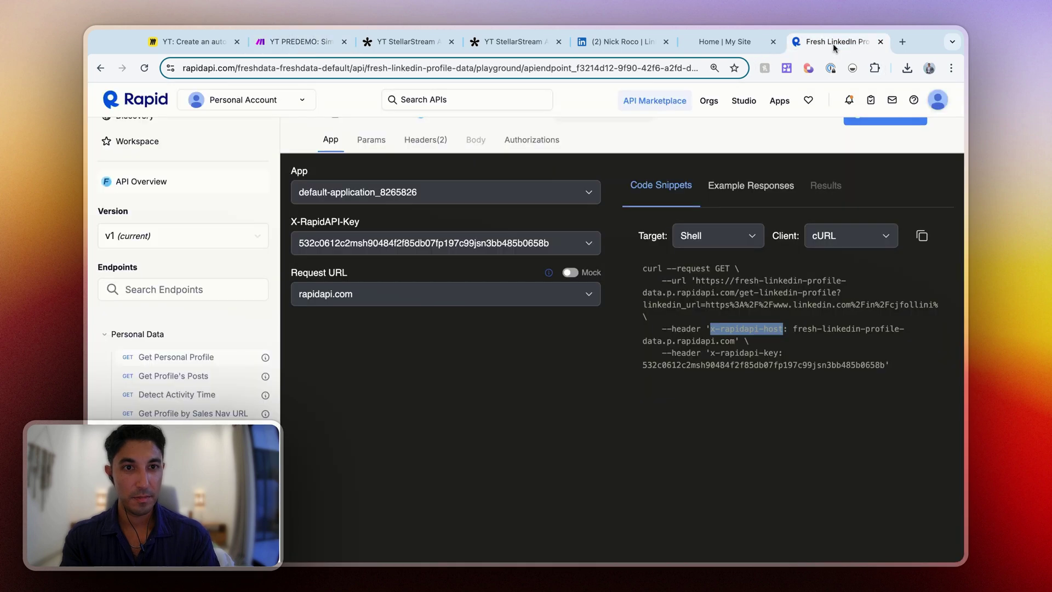
left_click_drag(833, 48, 408, 44)
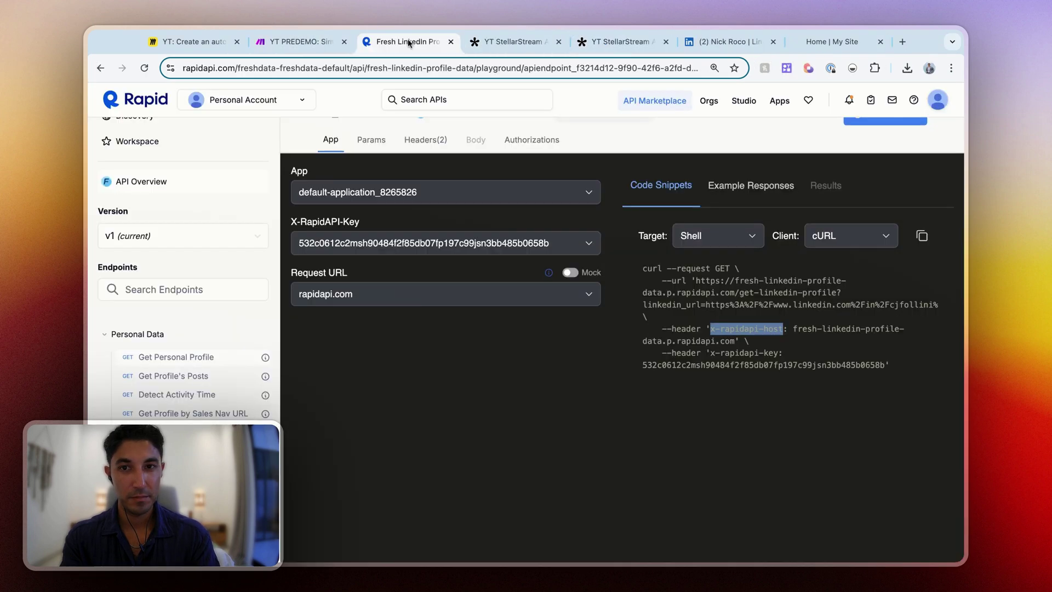
left_click(780, 350)
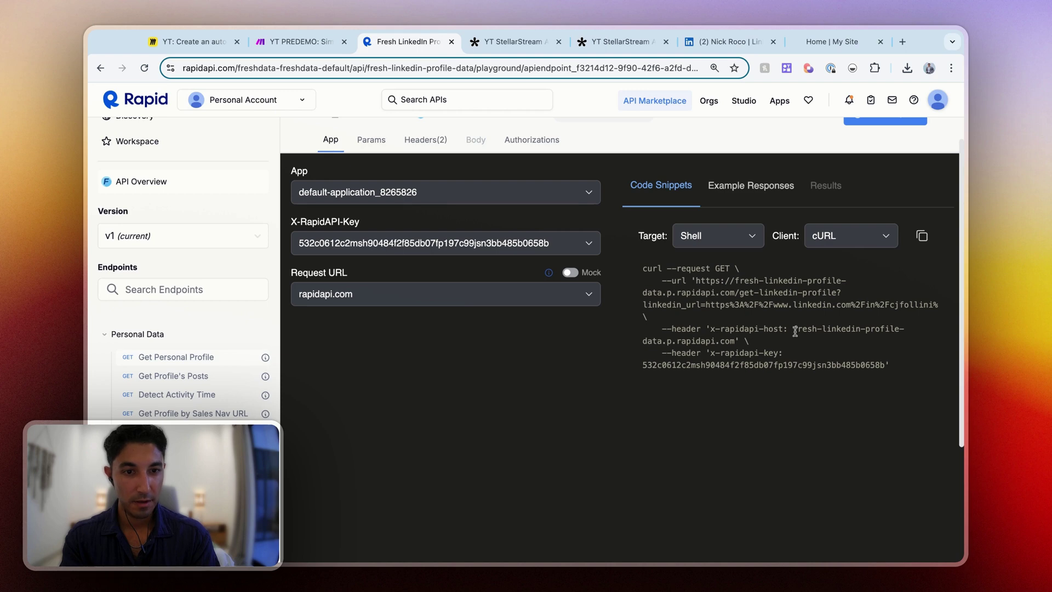
double_click(792, 331)
key("super+c")
key("ctrl+shift+Tab")
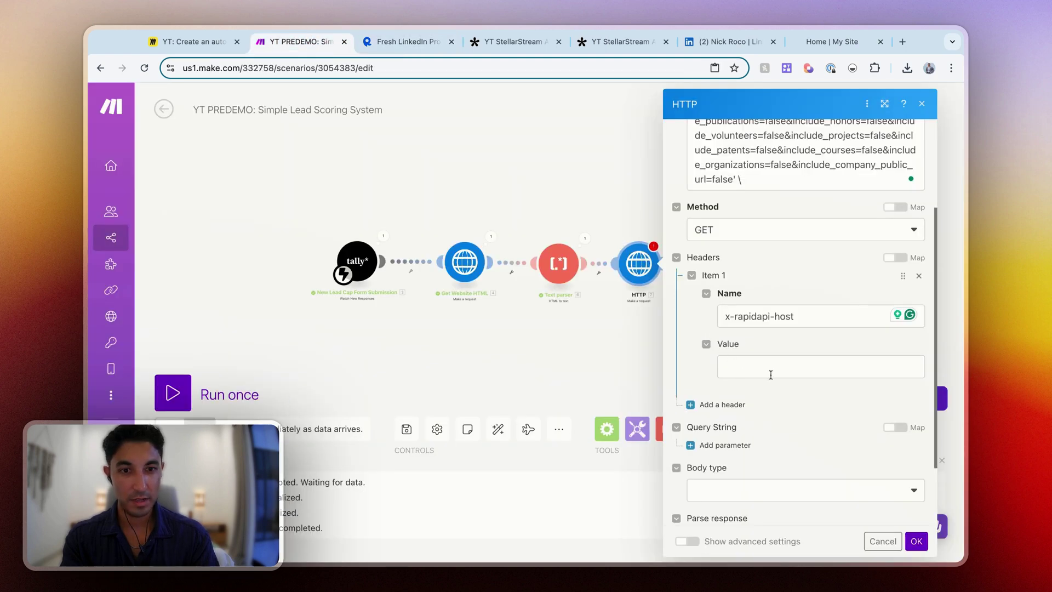
left_click(789, 366)
key("super+v")
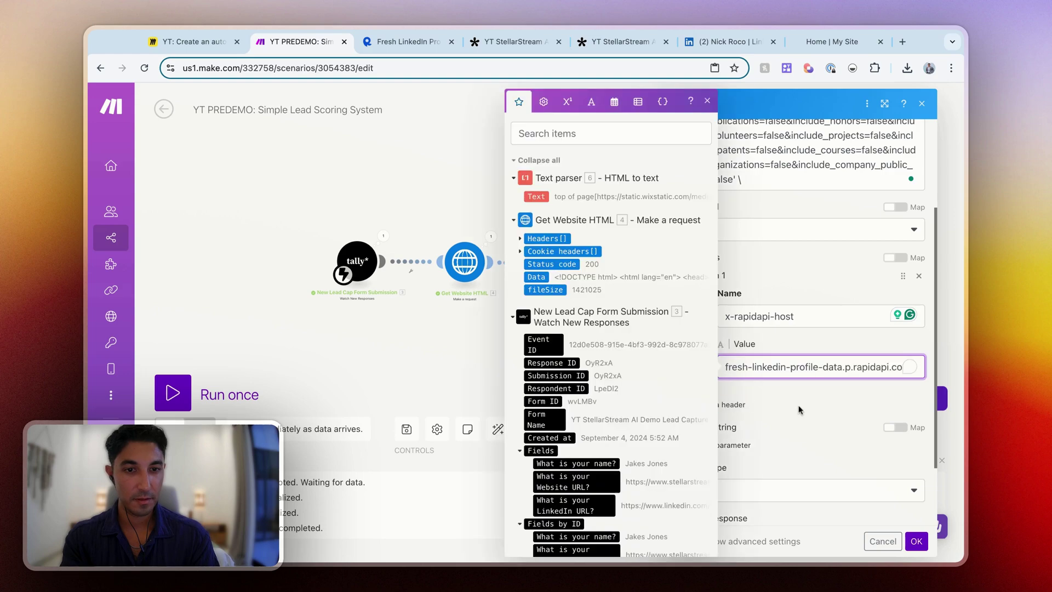
- Add a second header x-rapidapi-key holding the RapidAPI key copied from the snippet
left_click(766, 417)
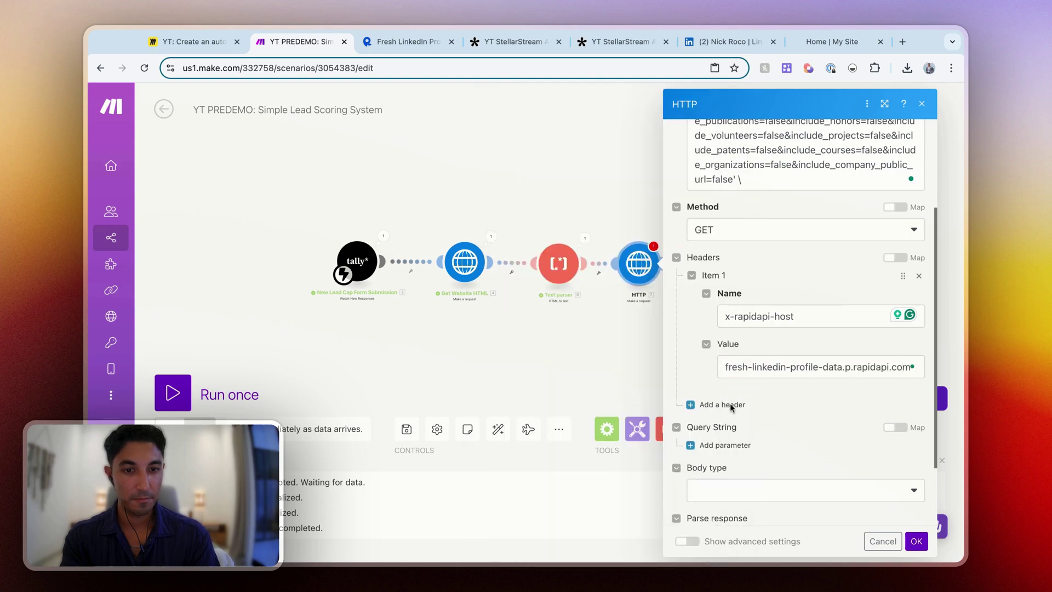
key("ctrl+Tab")
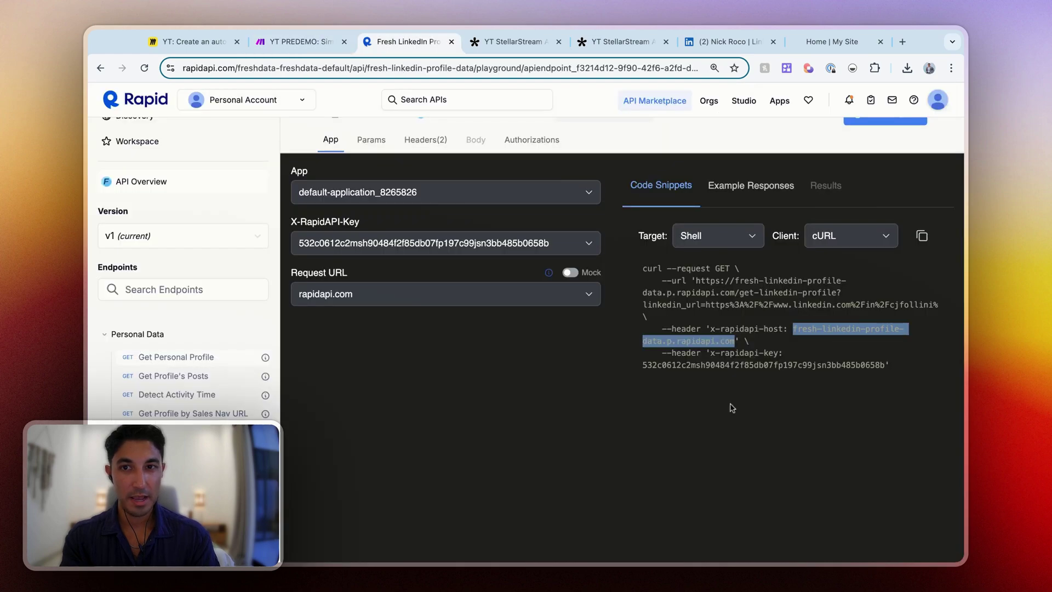
left_click(715, 348)
double_click(711, 353)
key("ctrl+c")
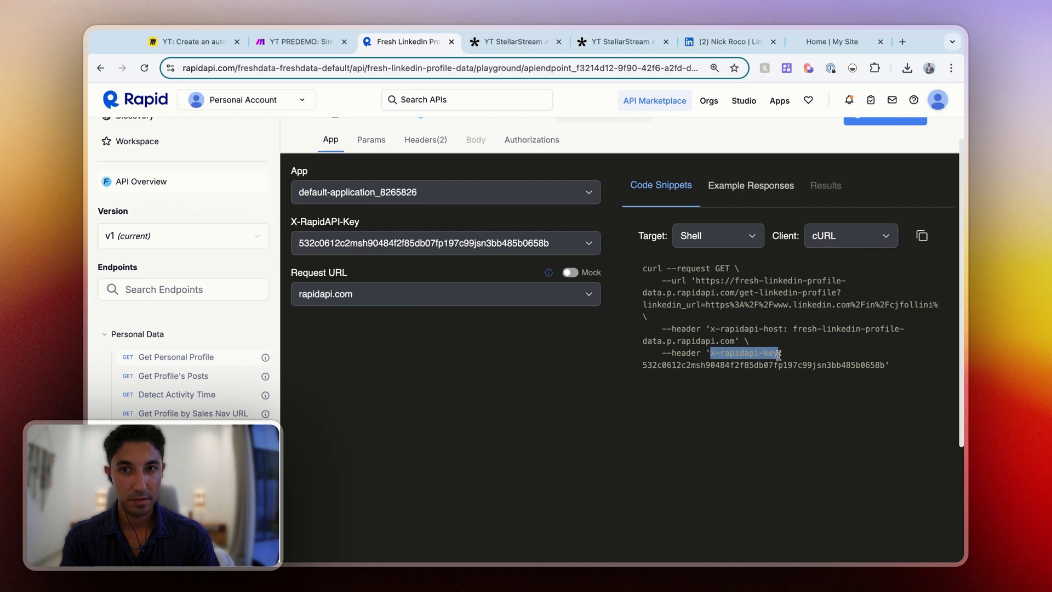
key("ctrl+shift+Tab")
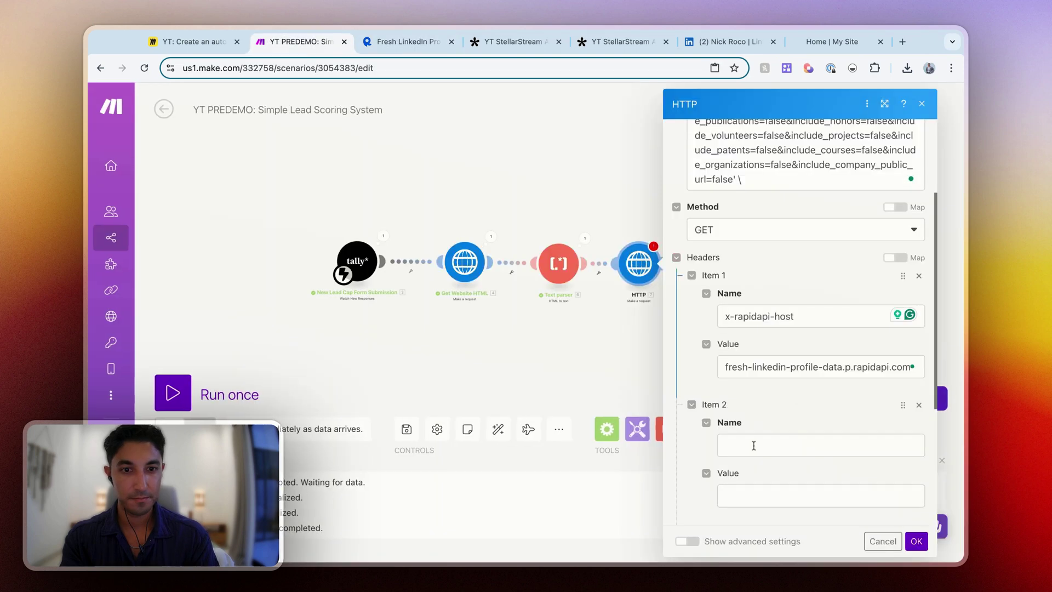
left_click(754, 445)
key("ctrl+v")
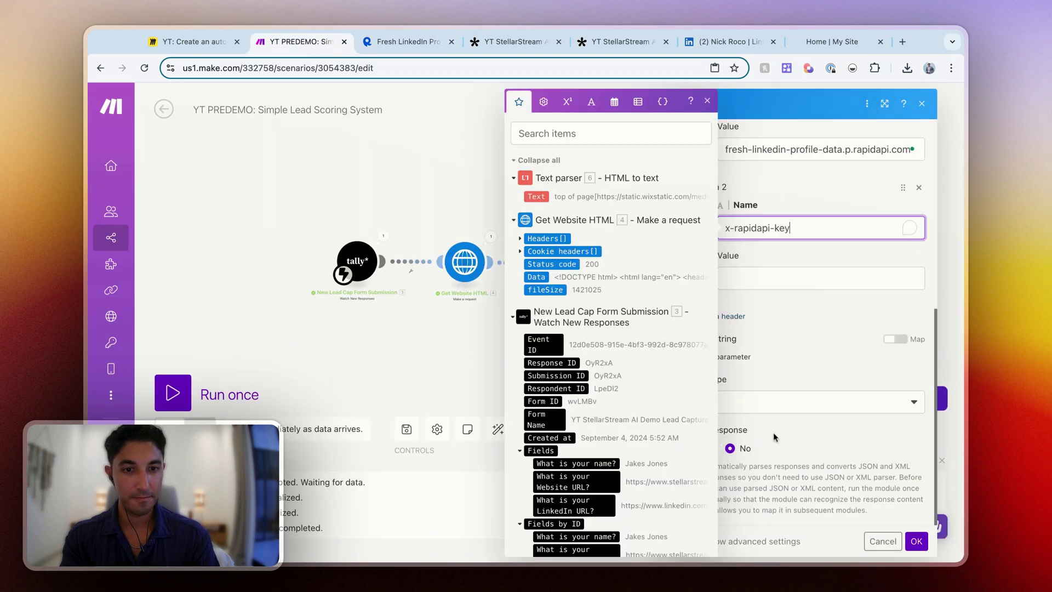
key("ctrl+Tab")
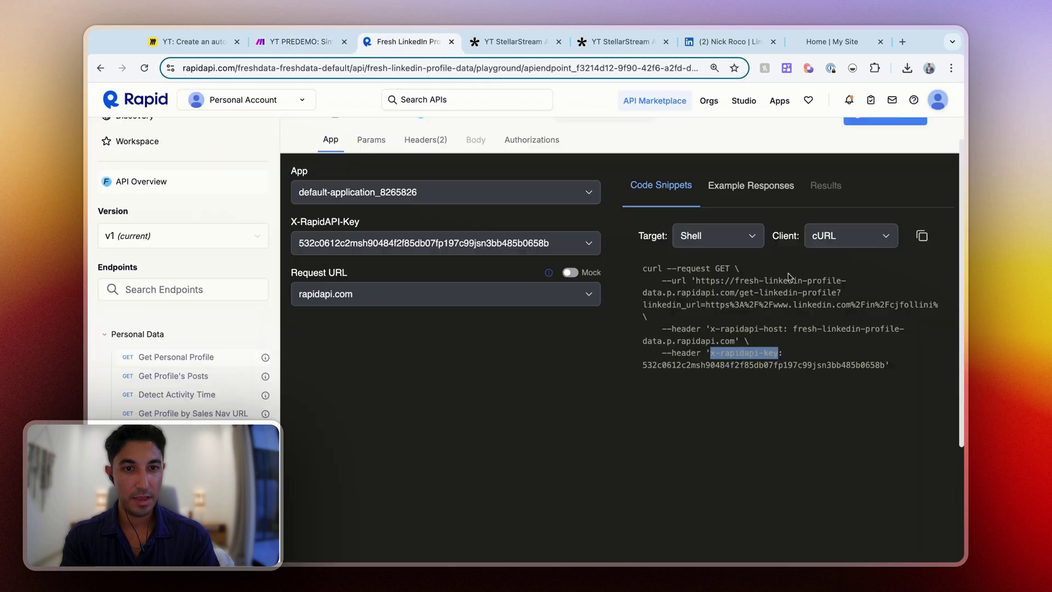
double_click(766, 365)
key("ctrl+shift+Tab")
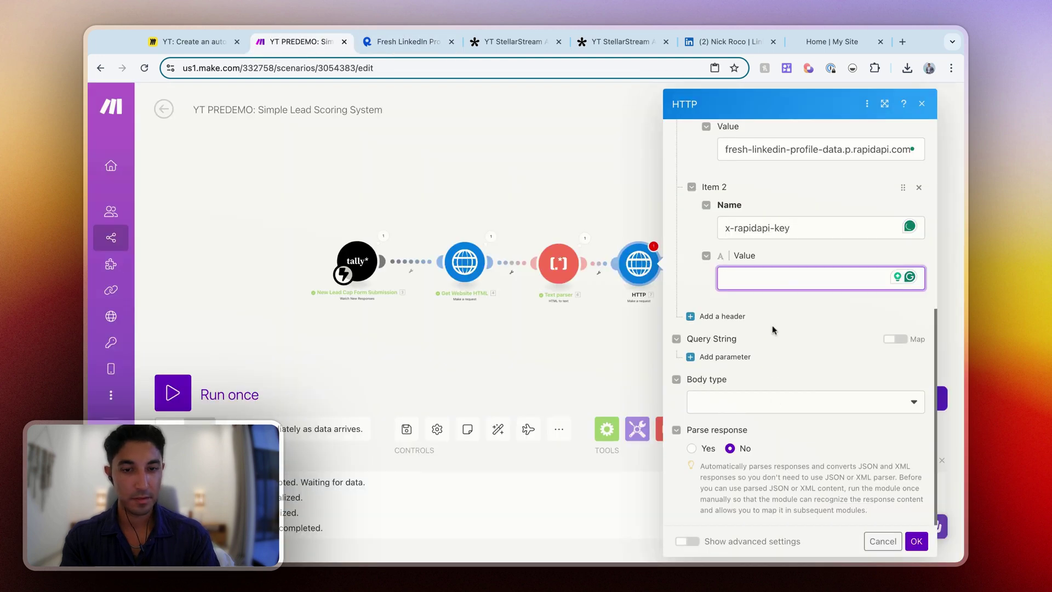
key("super+v")
scroll(805, 334, "up", 6)
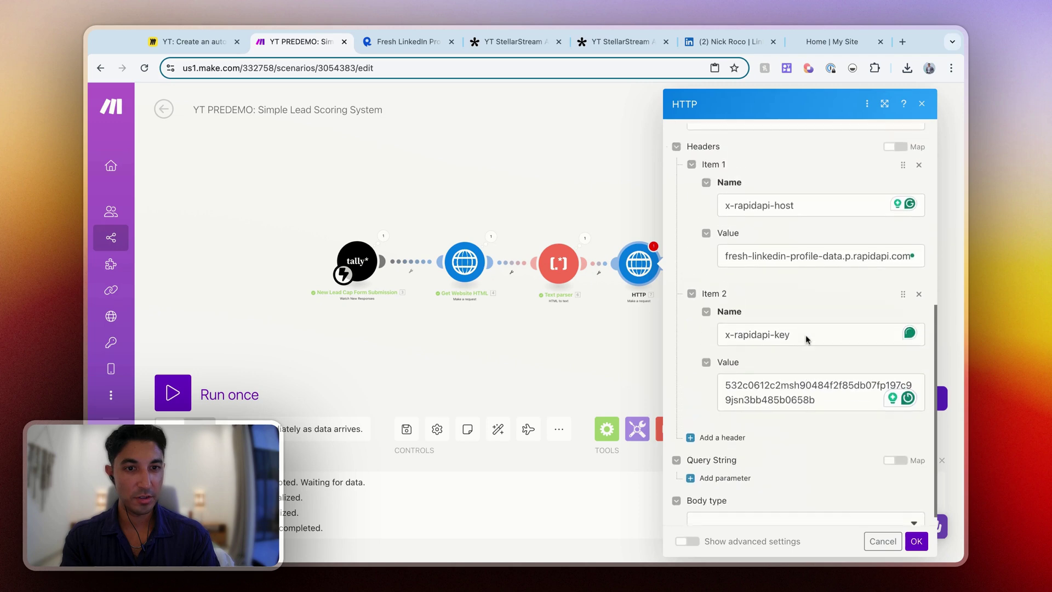
- Replace the HTTP module URL with the RapidAPI get-linkedin-profile endpoint URL including its include_ parameters
scroll(805, 336, "up", 1)
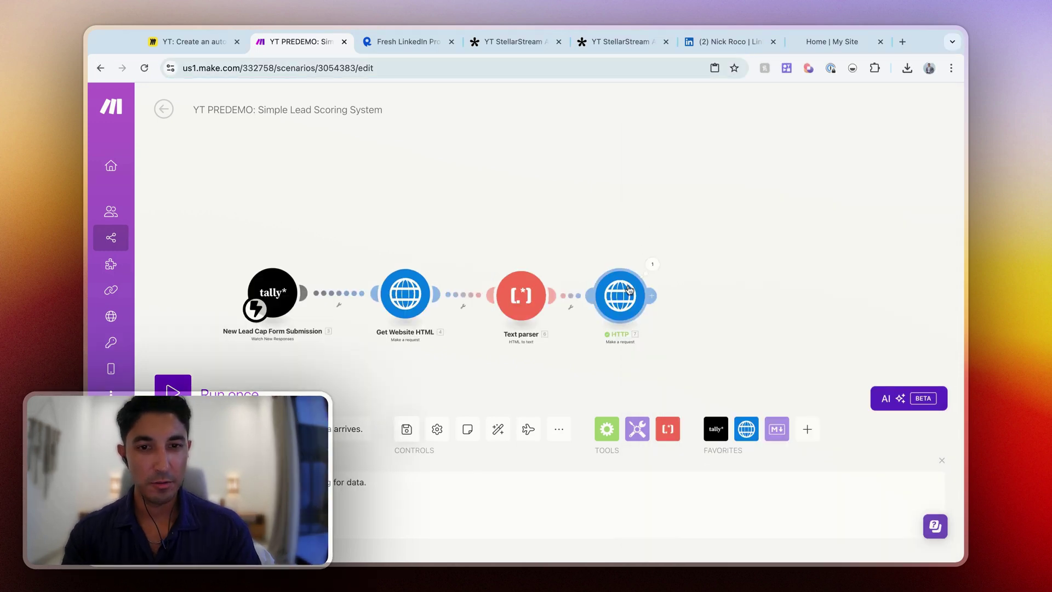
left_click(629, 291)
left_click(787, 277)
key("ctrl+a")
type("https://fresh-linkedin-profile-data.p.rapidapi.com/get-linkedin-profile?linkedin_url=https%3A%2F%2Fwww.linkedin.com%2Fin%2Fnick-roco%2F&include_skills=false&include_certifications=false&include_publications=false&include_honors=false&include_volunteers=false&include_projects=false&include_patents=false&include_courses=false&include_organizations=false&include_company_public_url=false' \\")
double_click(779, 337)
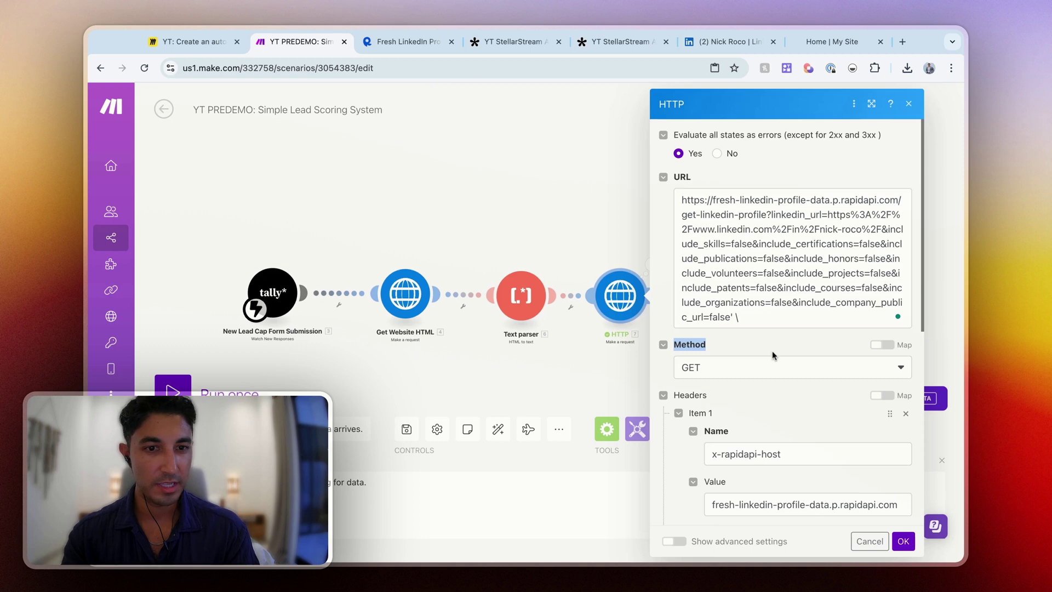
left_click(408, 42)
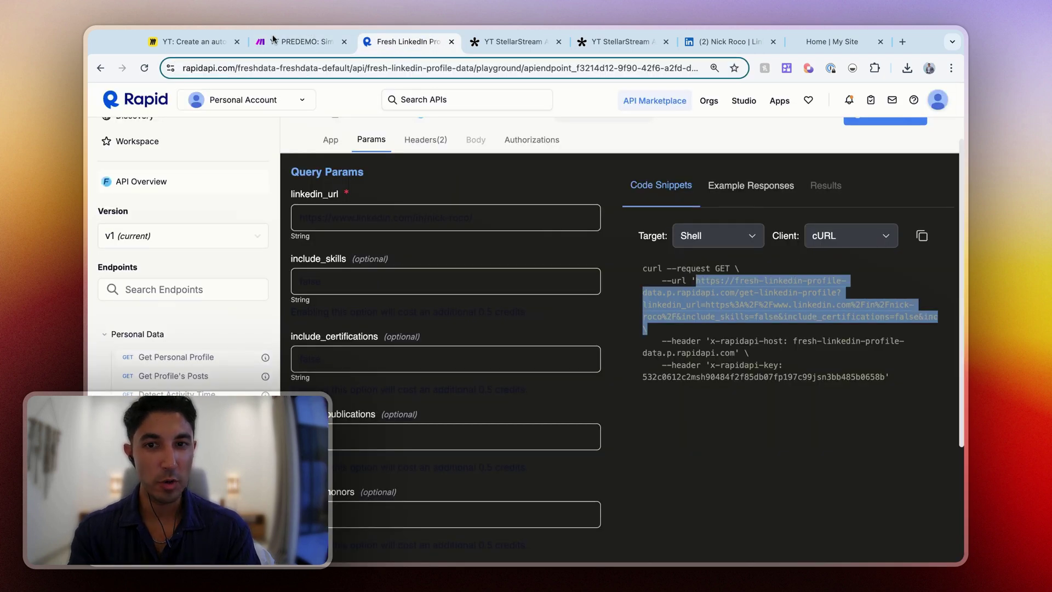
left_click(273, 35)
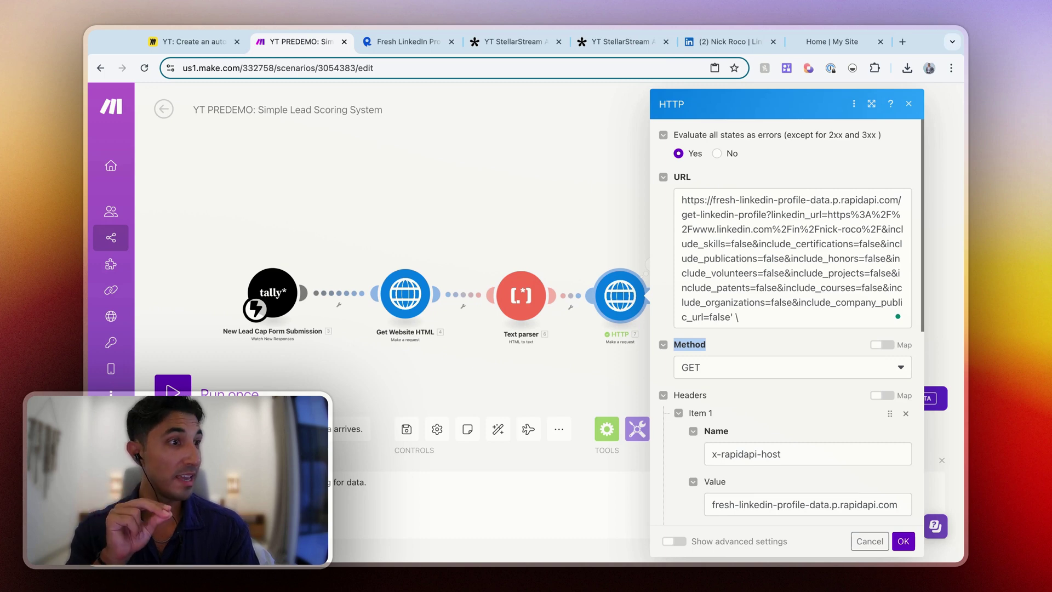
- Map Tally's 'What is your LinkedIn URL?' answer into linkedin_url, delete the include_company_public_url tail, and confirm
left_click(827, 214)
left_click_drag(830, 214, 880, 229)
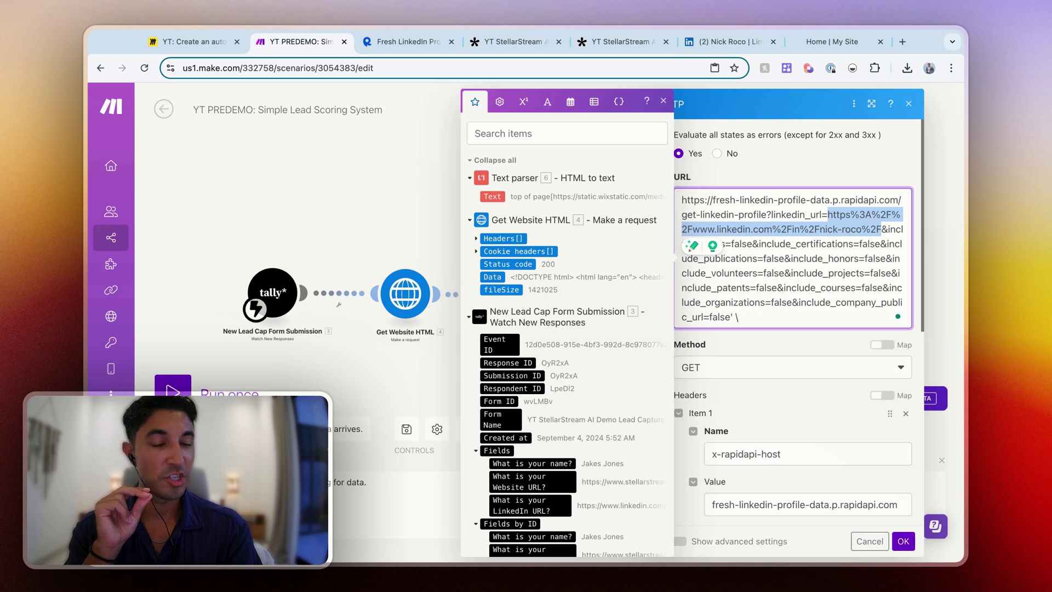
key("BackSpace")
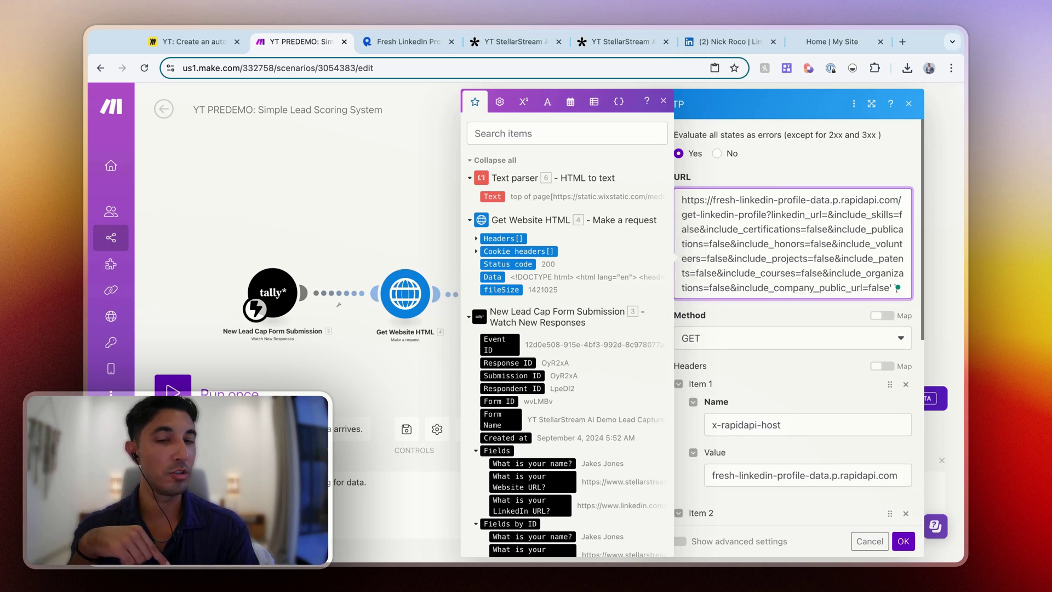
scroll(632, 274, "down", 2)
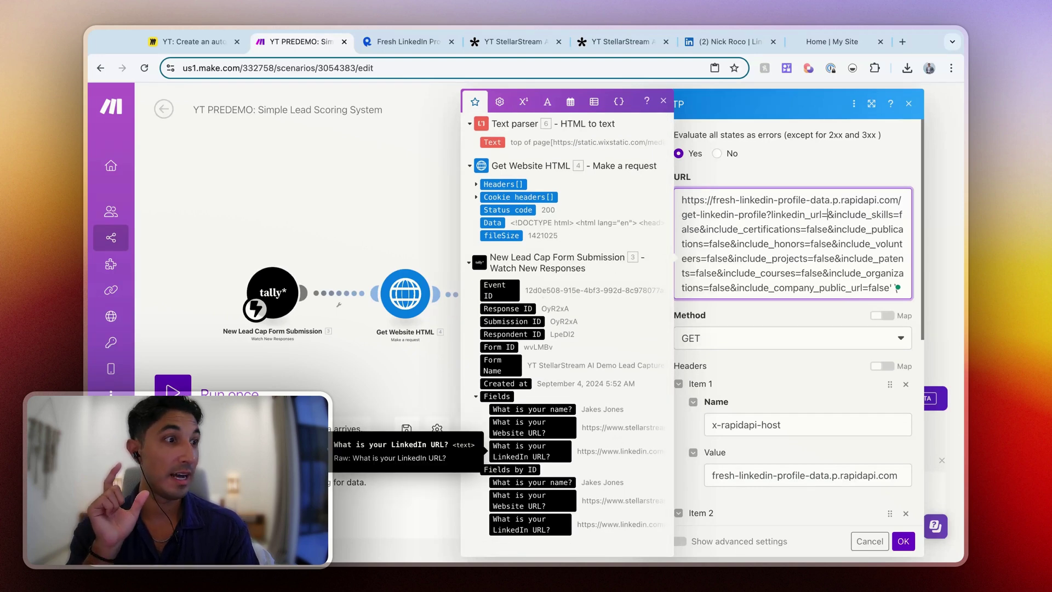
left_click(530, 451)
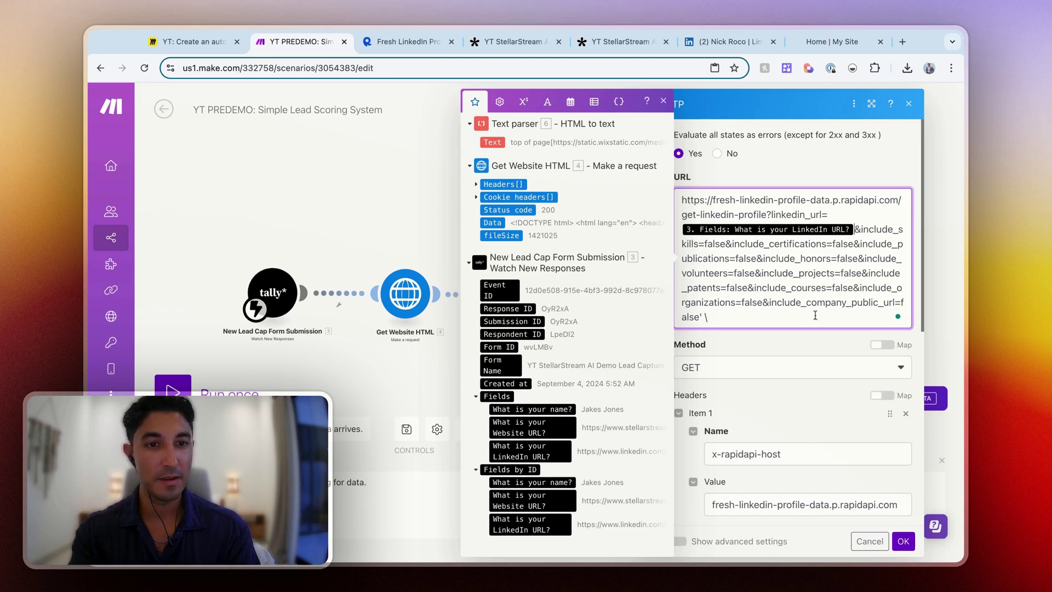
key("alt+shift+Left")
key("alt+shift+Left")
key("alt+shift+Left")
key("alt+shift+Left")
key("alt+shift+Left")
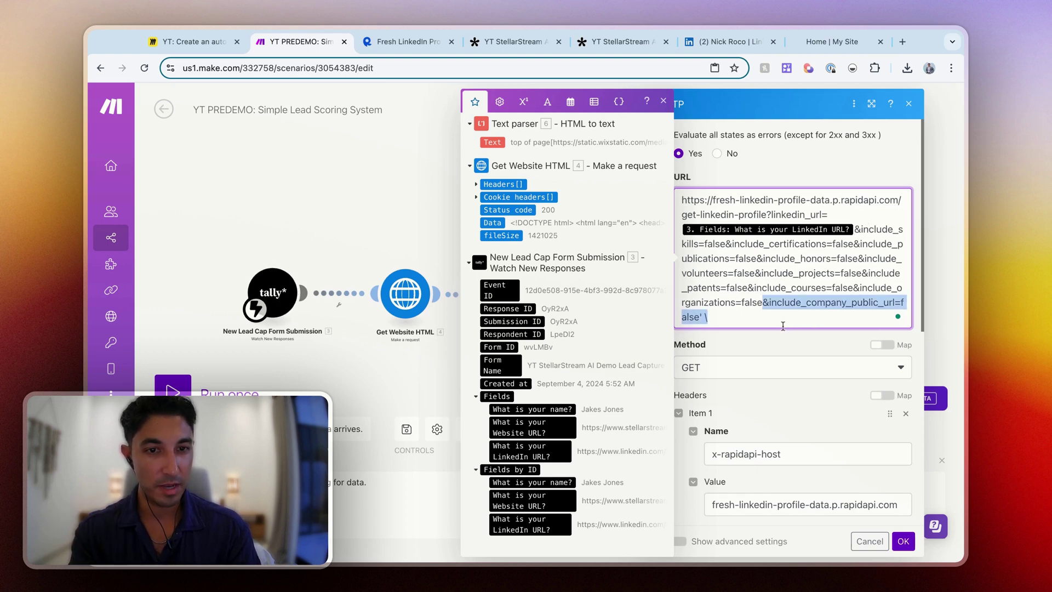
key("BackSpace")
left_click(778, 333)
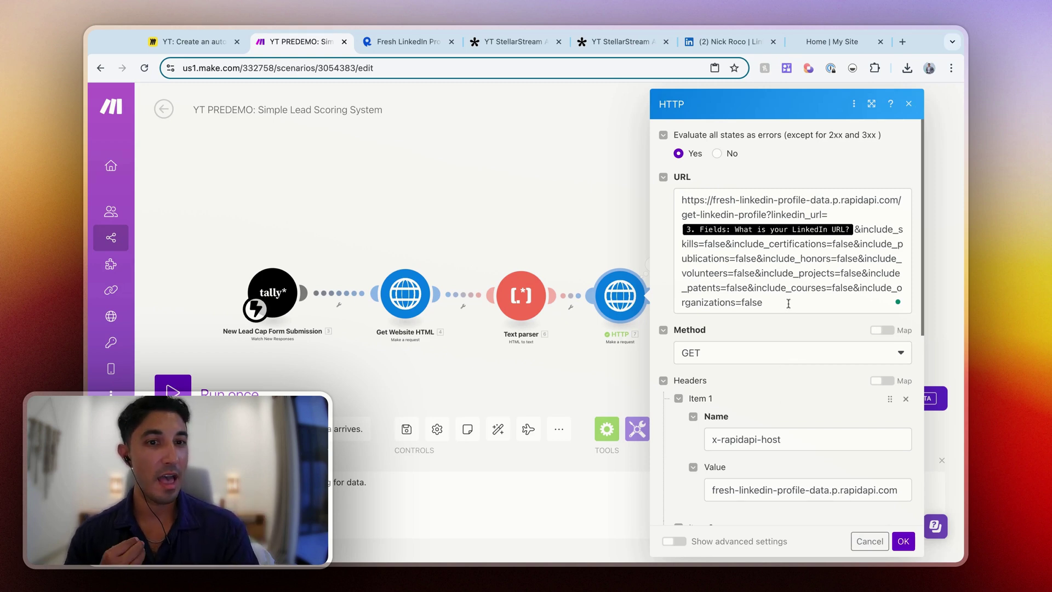
scroll(788, 304, "down", 2)
scroll(788, 323, "down", 10)
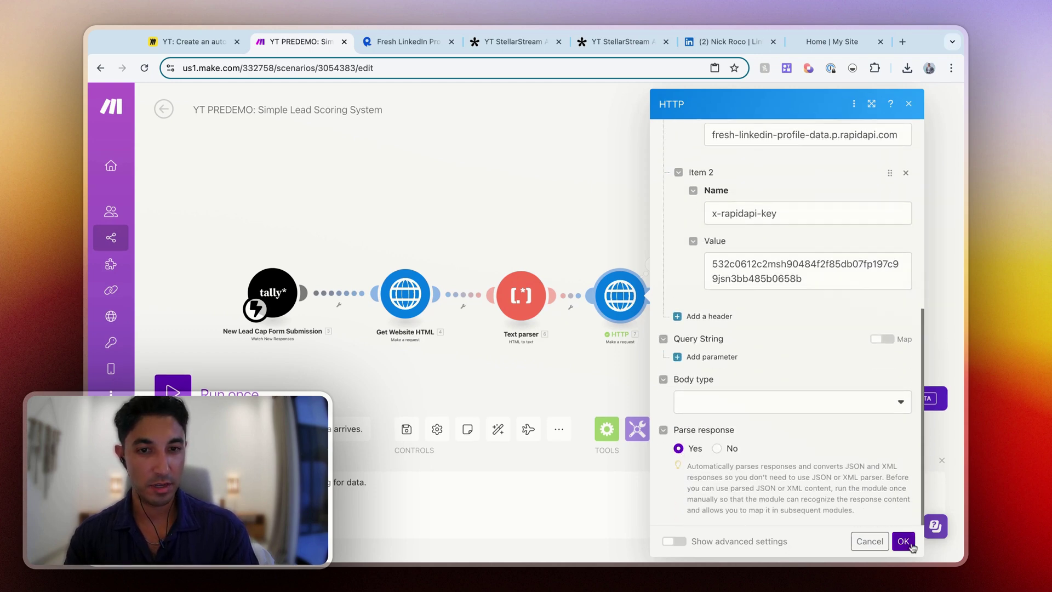
left_click(902, 541)
- Save, then run only the HTTP module using a copied LinkedIn profile URL as test input
left_click(407, 429)
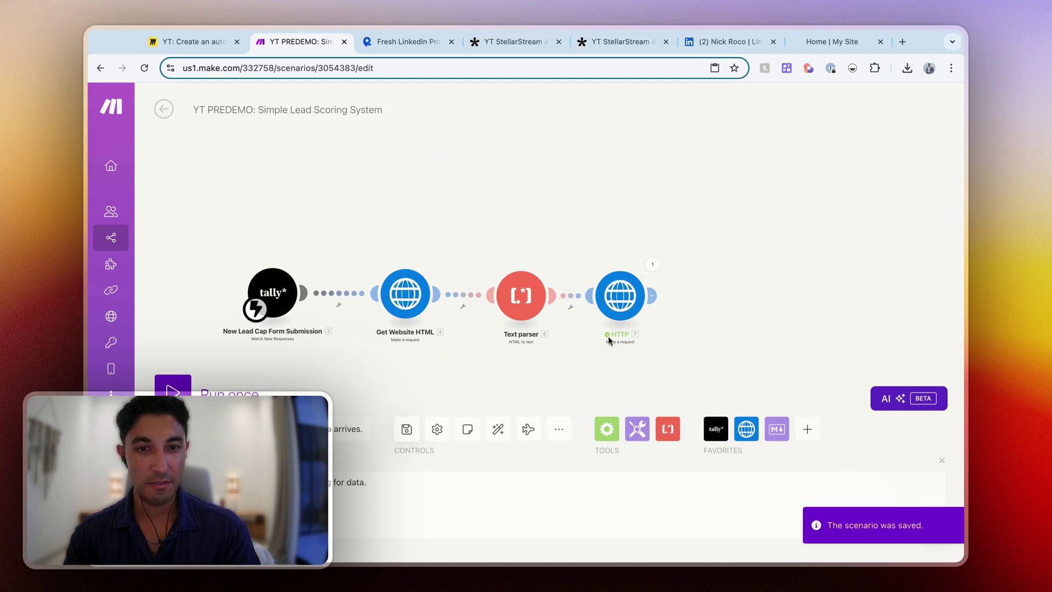
left_click(725, 52)
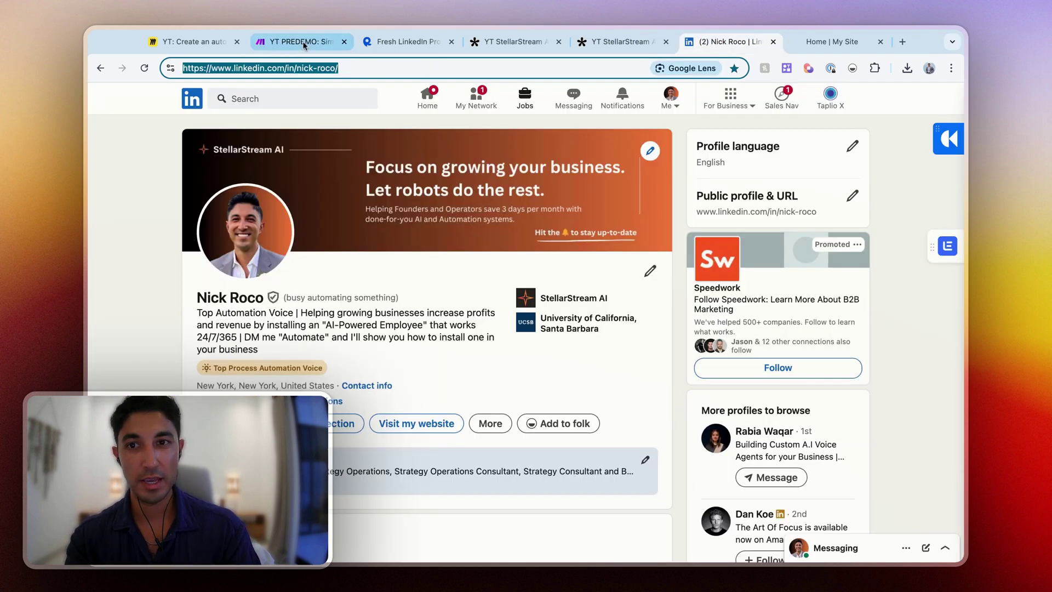
left_click(306, 48)
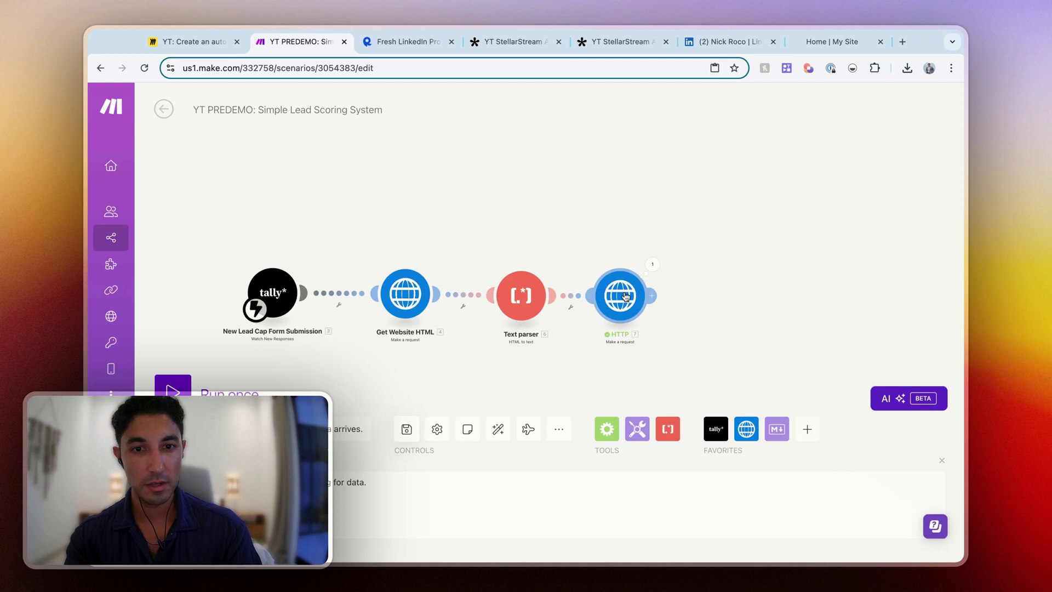
right_click(625, 296)
left_click(658, 325)
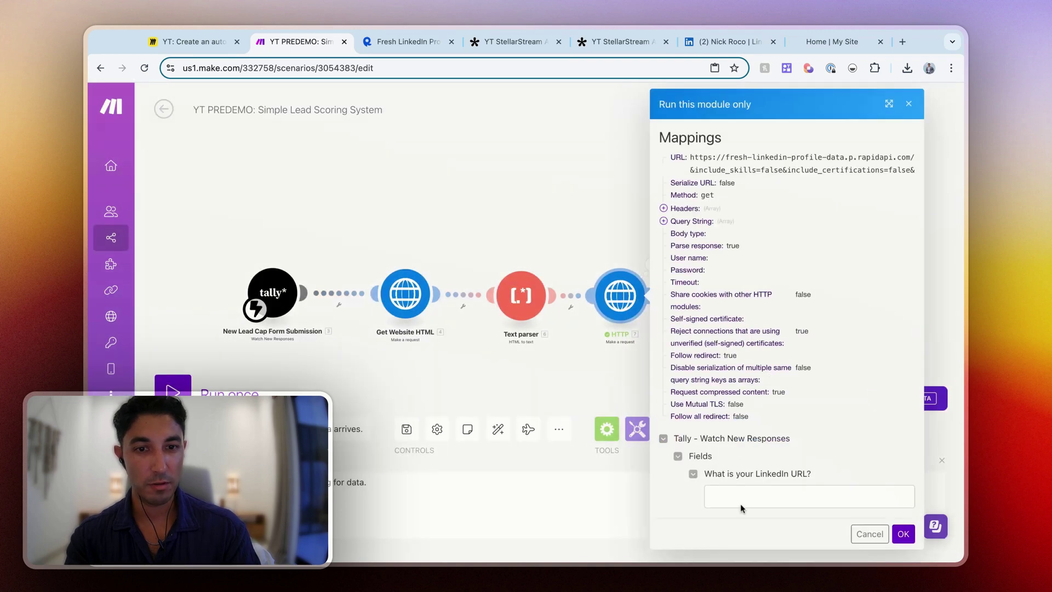
left_click(715, 498)
type("https://www.linkedin.com/in/nick-roco/")
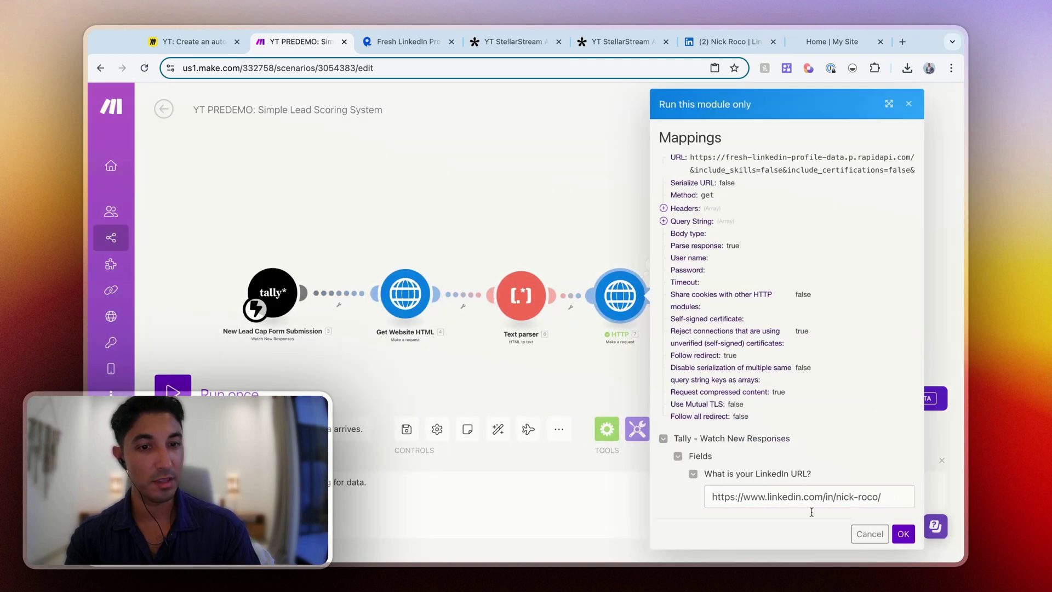
left_click(902, 533)
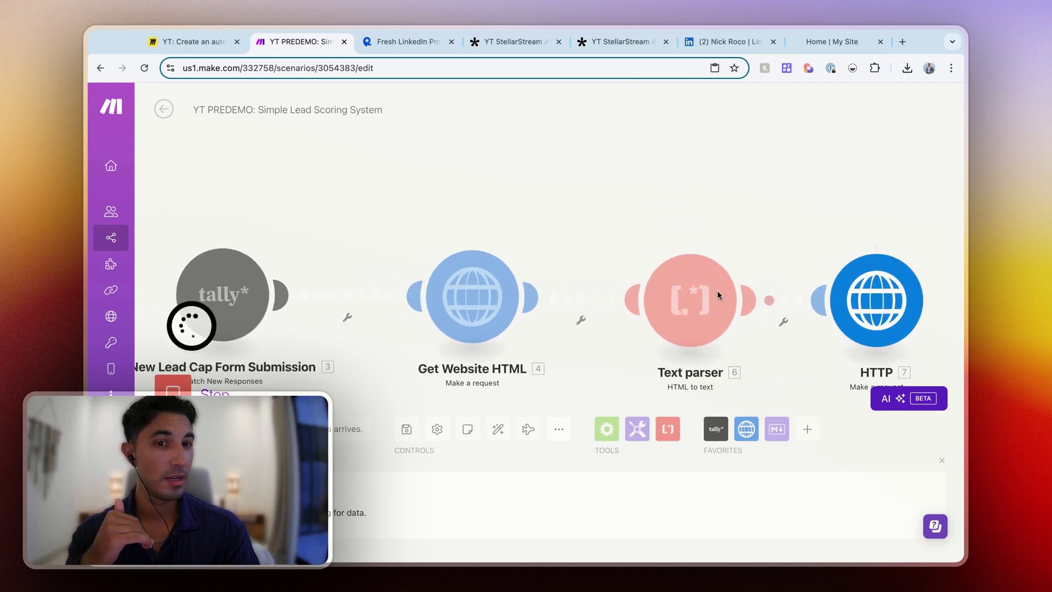
scroll(783, 212, "down", 3)
left_click_drag(800, 205, 541, 192)
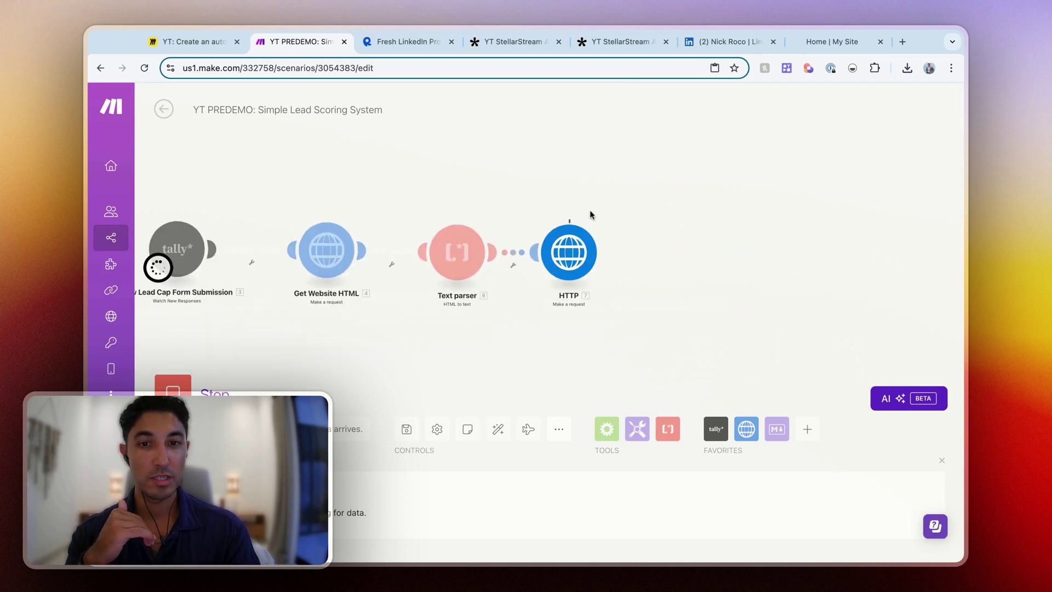
- Open the HTTP module's 200 response and expand its profile Data fields, showing StellarStream AI, Founder & CEO
left_click(605, 218)
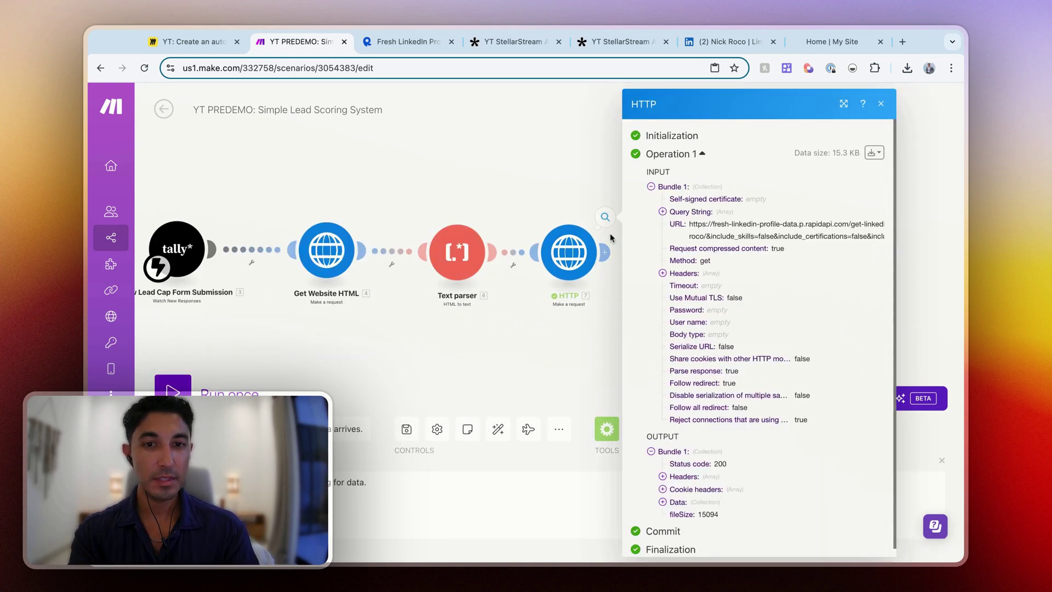
scroll(692, 488, "down", 1)
left_click(678, 493)
scroll(745, 413, "down", 2)
left_click(696, 482)
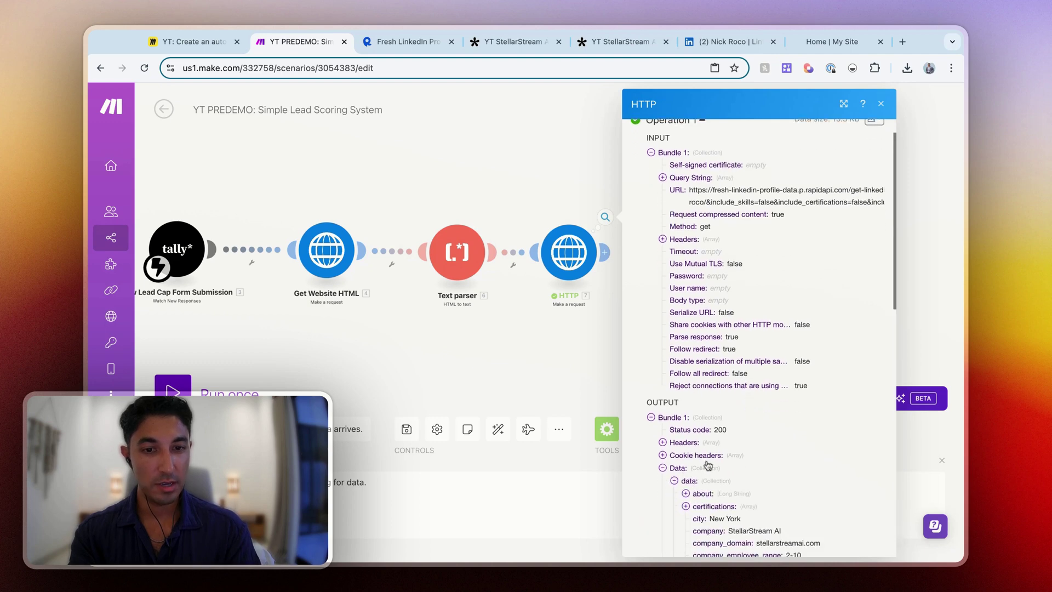
scroll(712, 416, "down", 10)
scroll(732, 264, "down", 3)
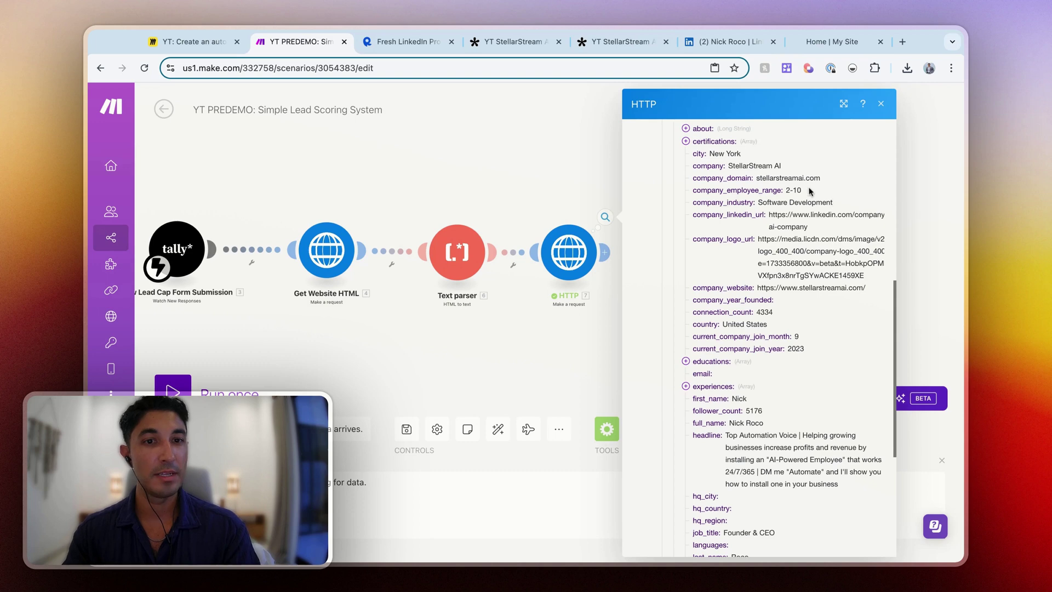
scroll(778, 258, "down", 4)
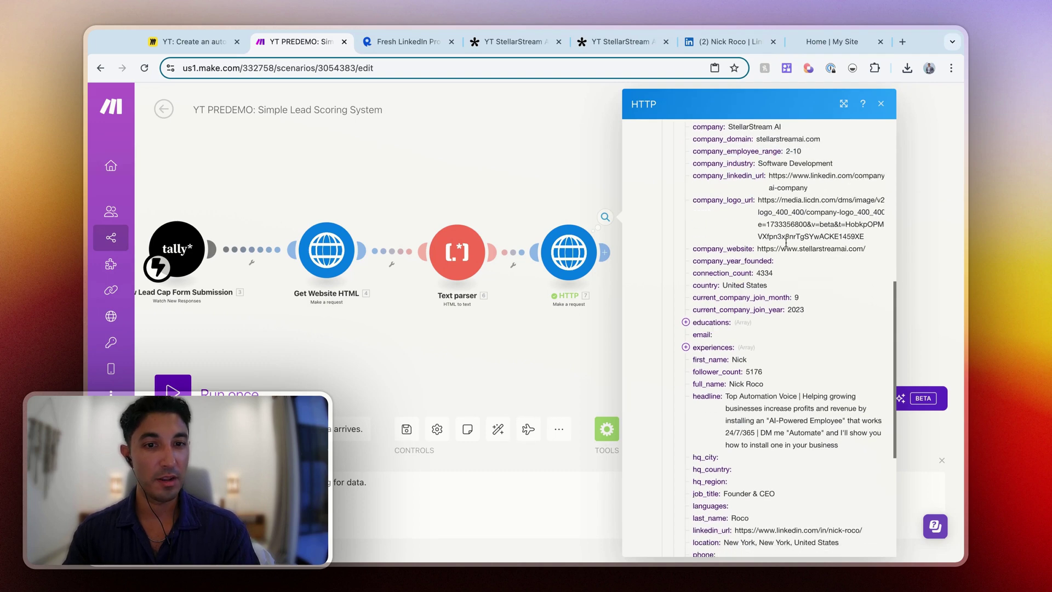
- Inspect the first educations and experiences entries, collapse them, and close the run results
left_click(724, 243)
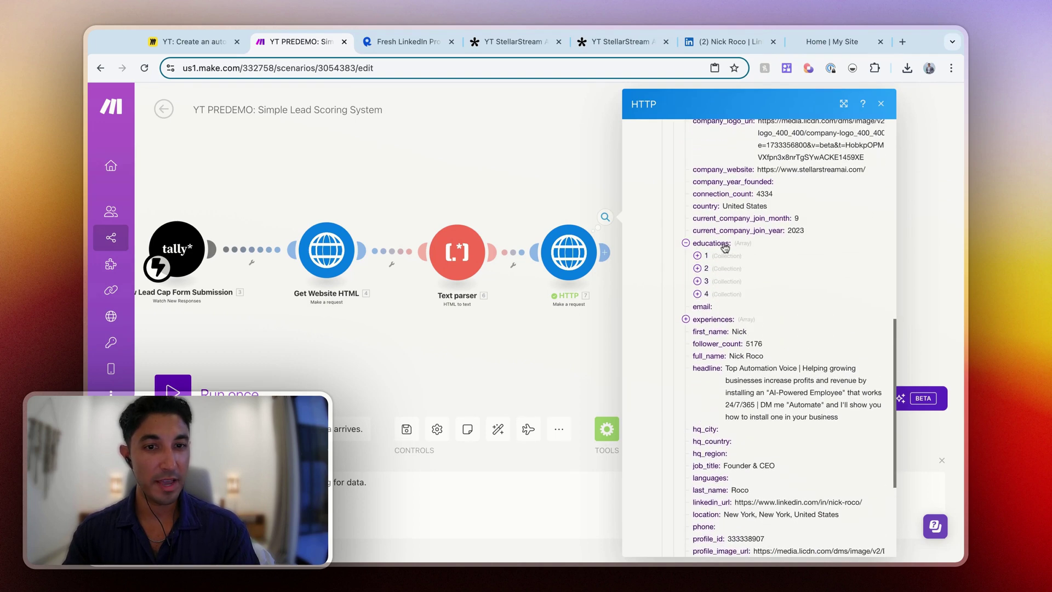
left_click(722, 256)
left_click(722, 258)
left_click(718, 243)
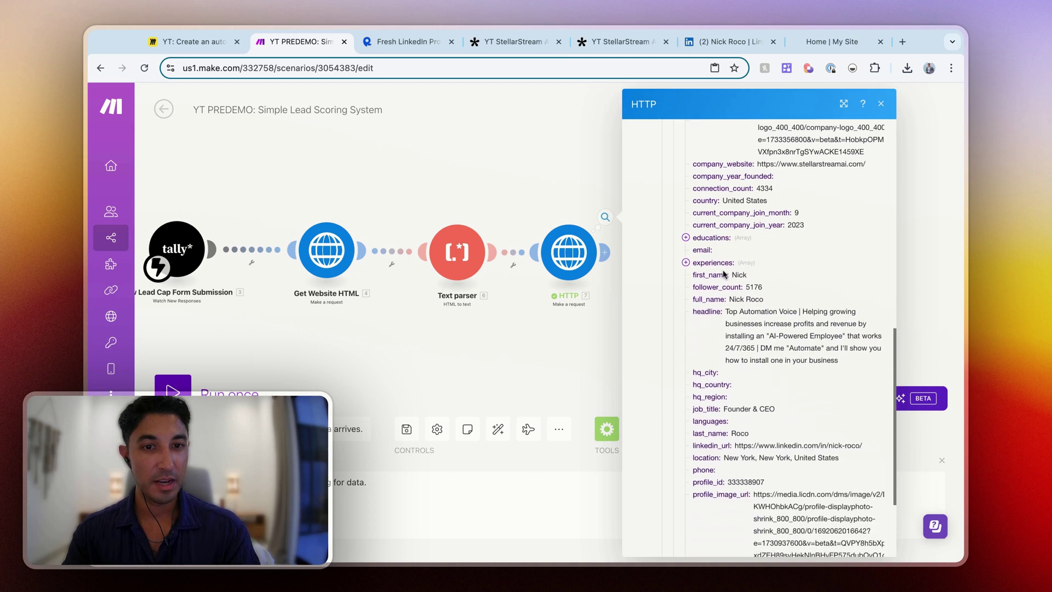
scroll(719, 244, "down", 2)
left_click(721, 216)
left_click(729, 230)
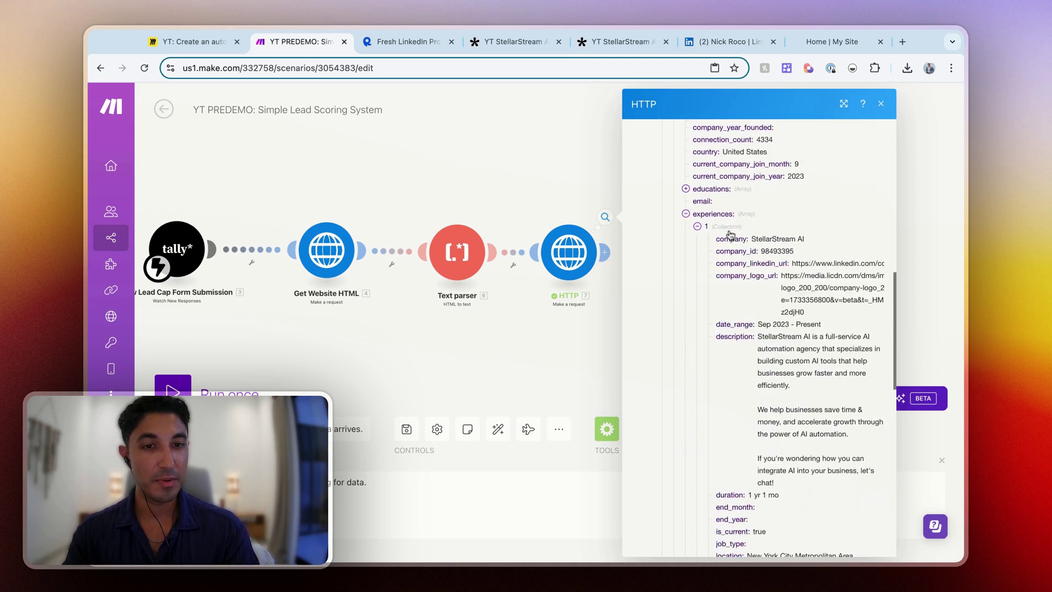
left_click(729, 229)
left_click(722, 215)
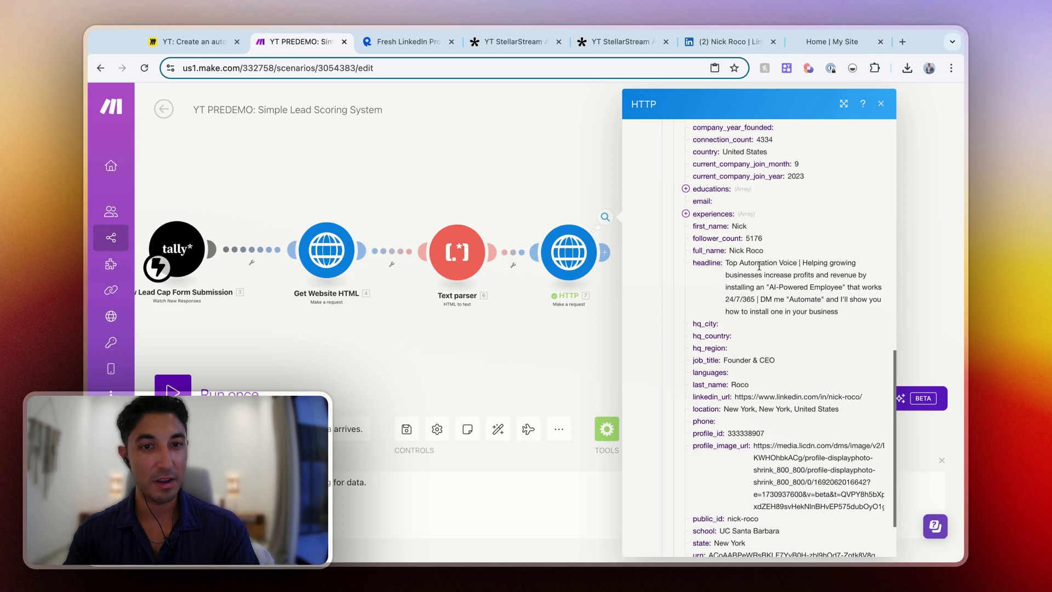
scroll(756, 295, "down", 3)
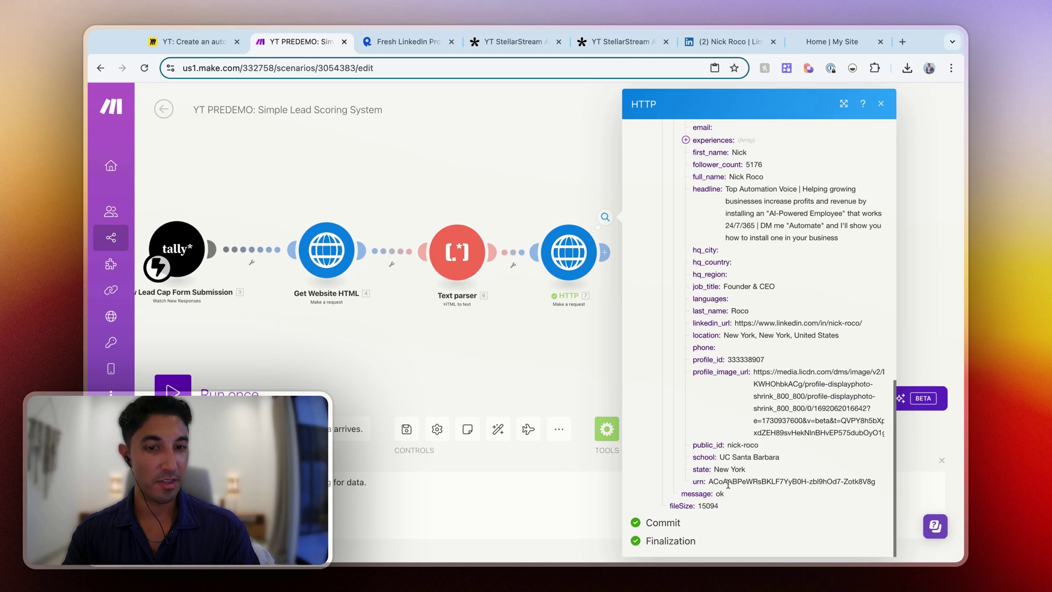
scroll(732, 482, "up", 6)
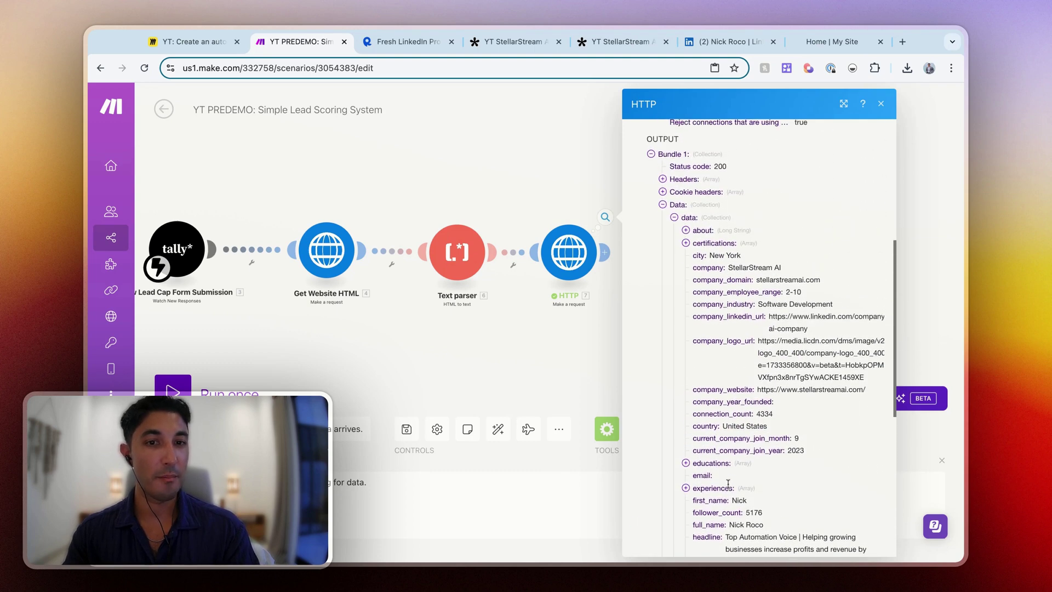
scroll(727, 482, "up", 1)
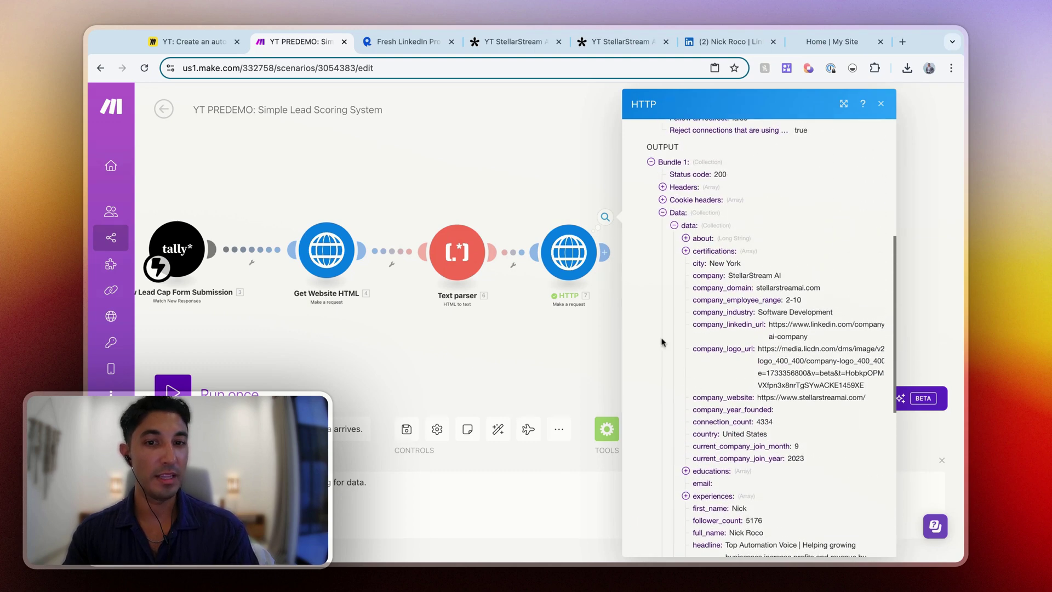
left_click(540, 185)
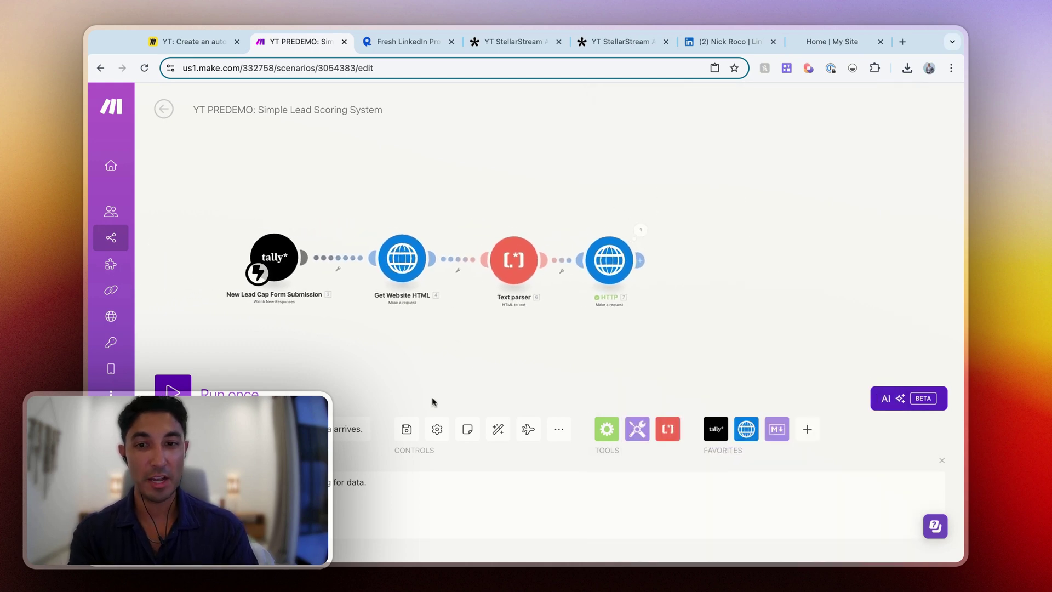
left_click(406, 429)
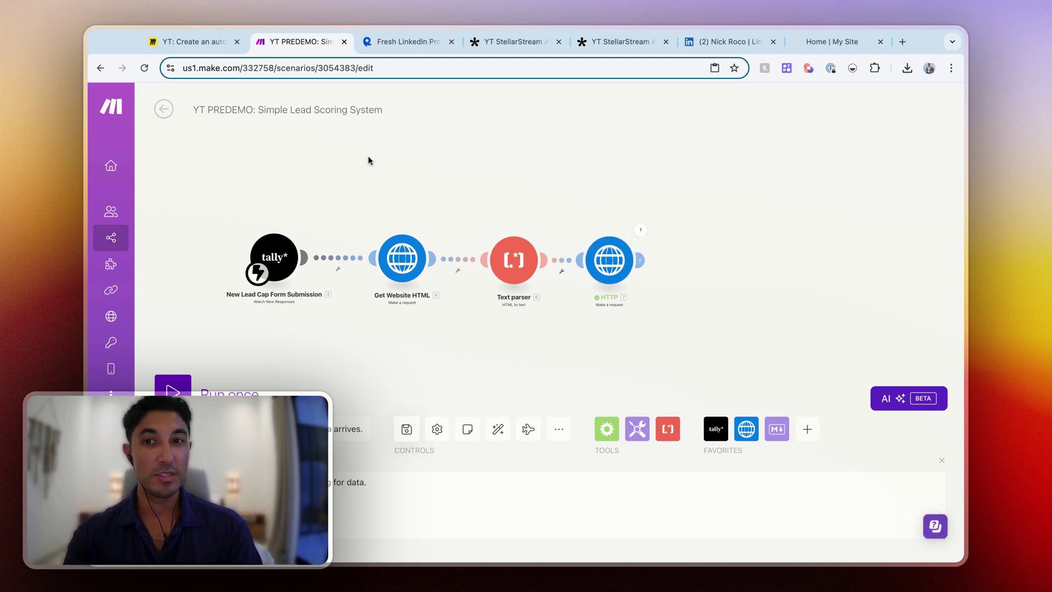
key("ctrl+shift+Tab")
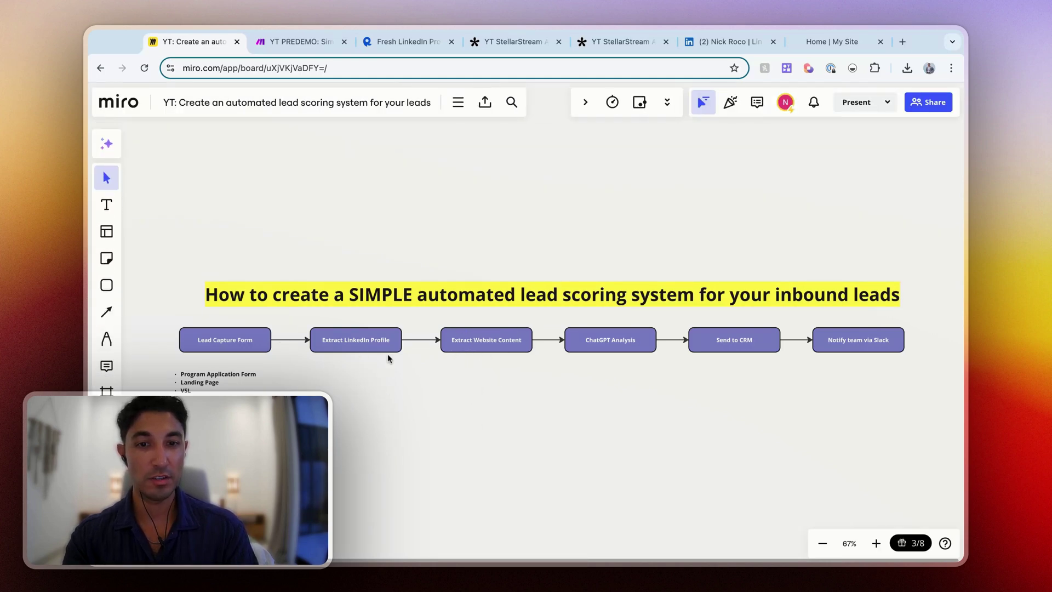
left_click(293, 41)
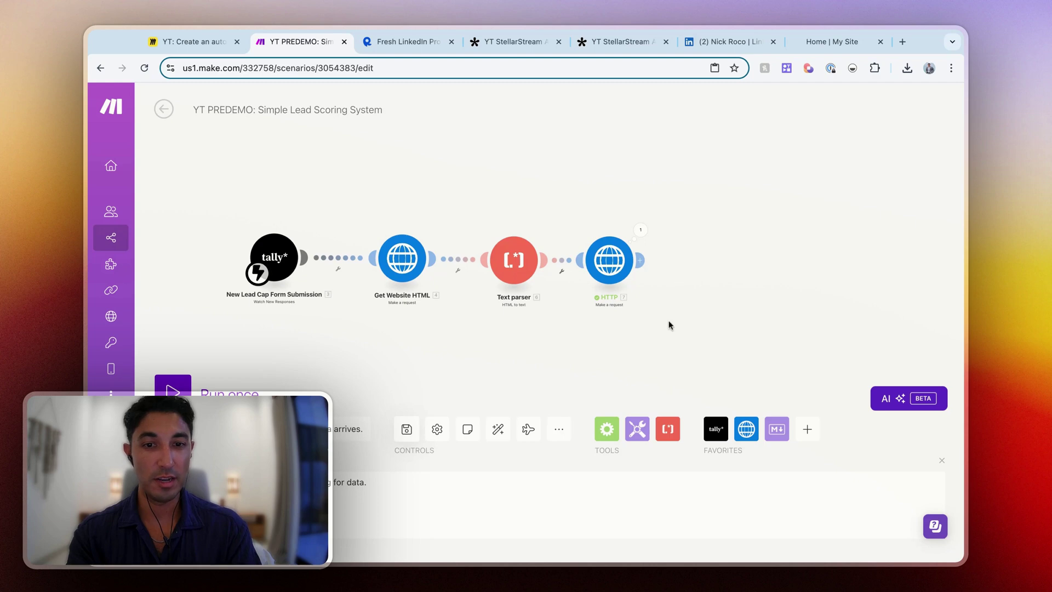
- Add an OpenAI Create a Chat Completion module after the LinkedIn HTTP call
left_click(807, 426)
type("openai")
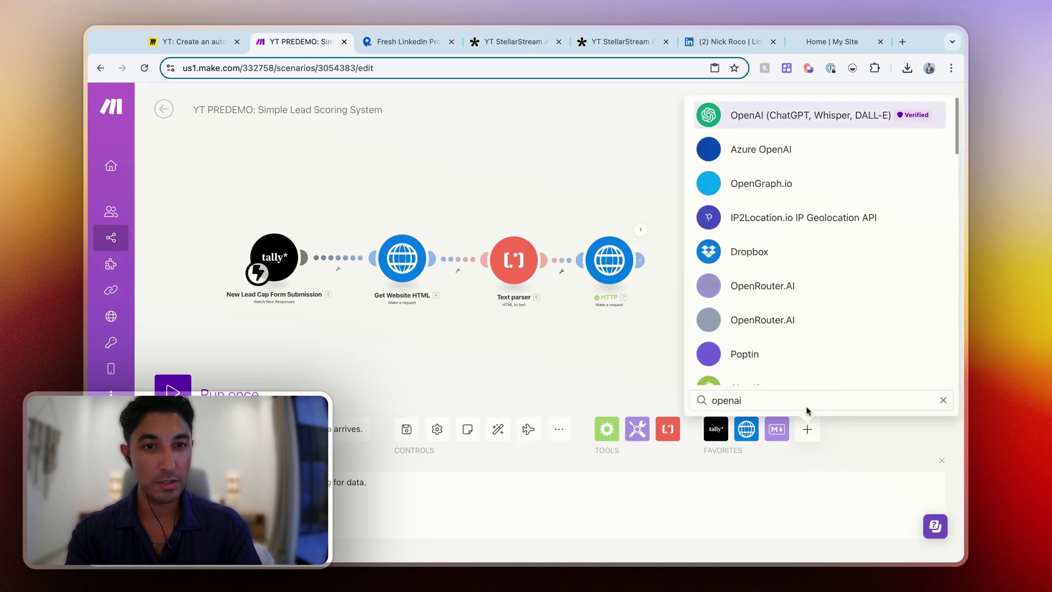
left_click(770, 116)
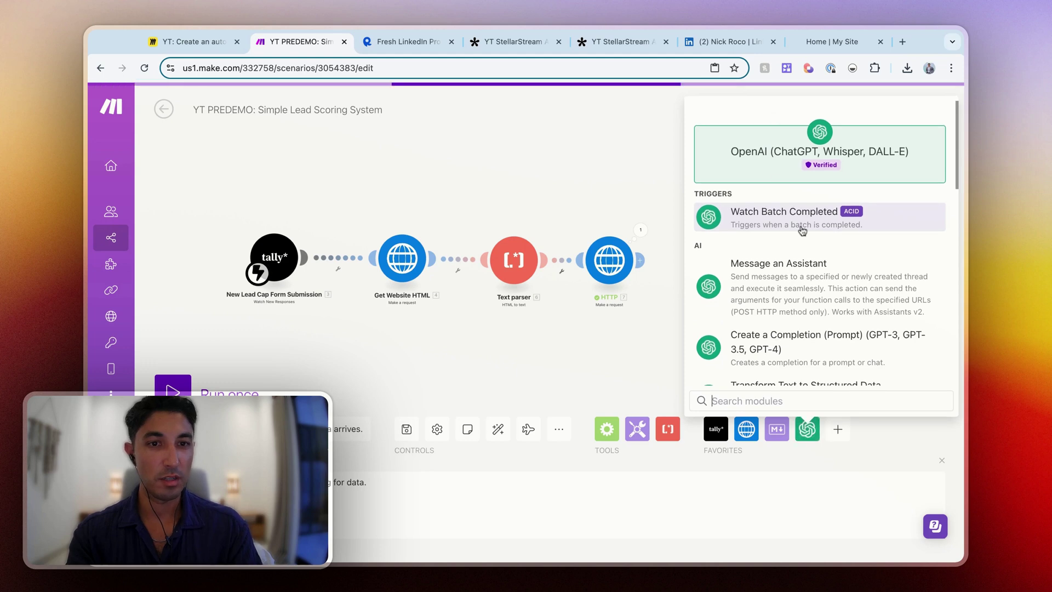
scroll(800, 231, "down", 3)
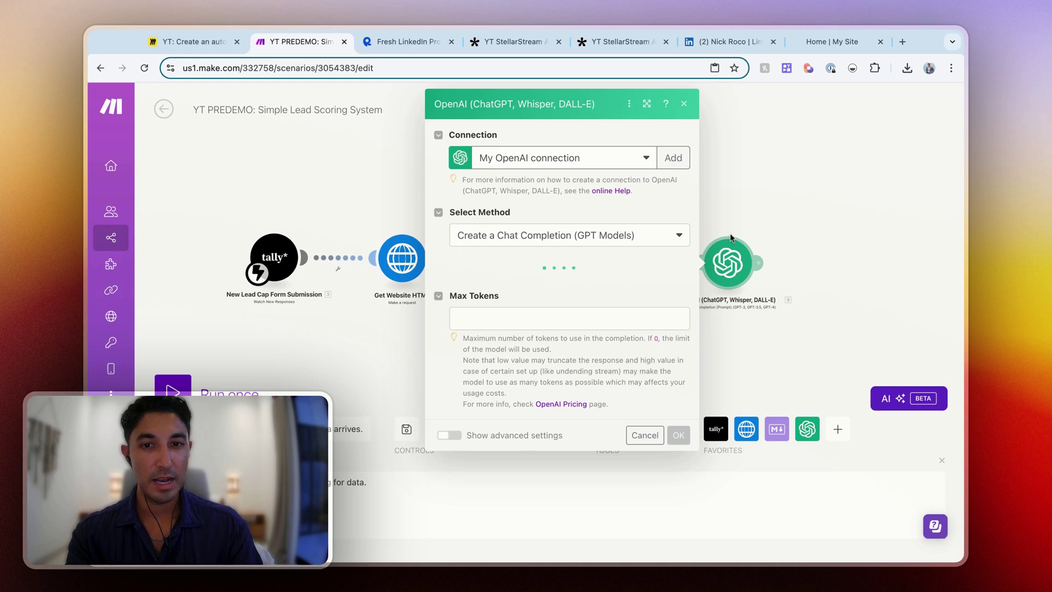
- Set the model to gpt-4o and show the advanced settings
left_click(522, 288)
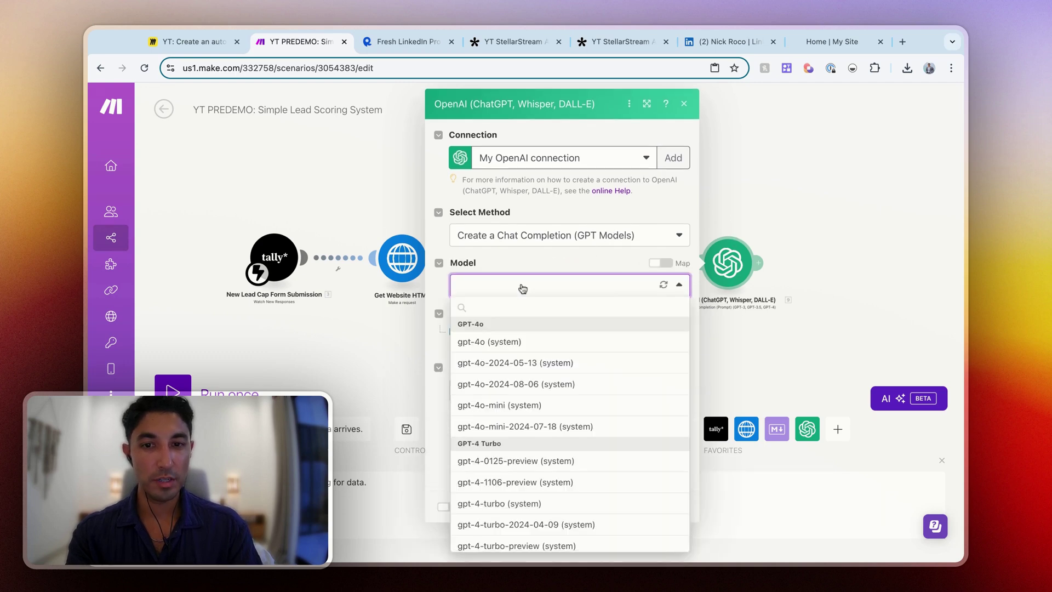
left_click(539, 347)
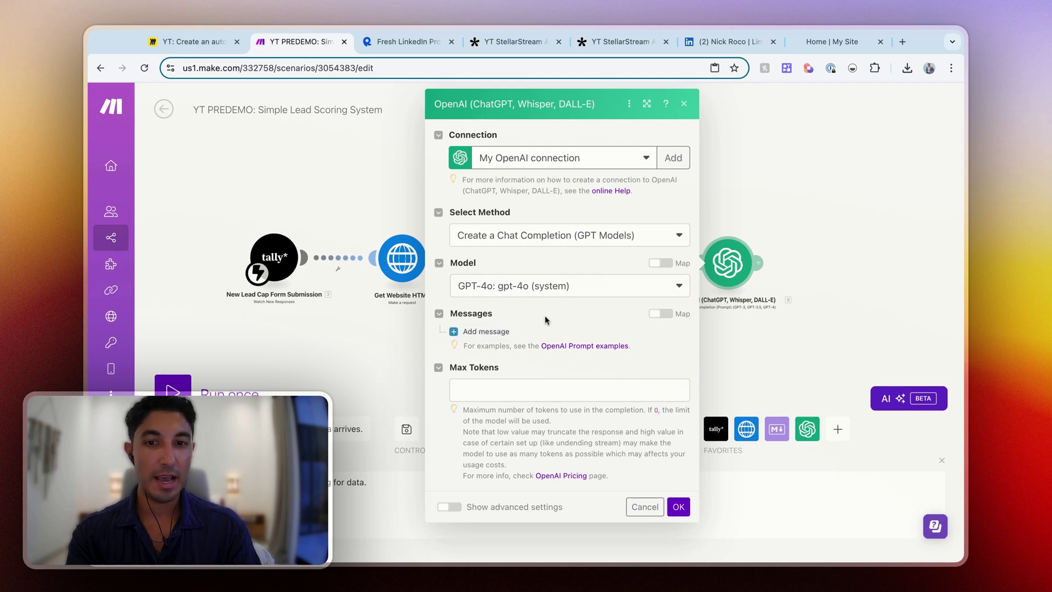
left_click(448, 507)
scroll(591, 372, "down", 2)
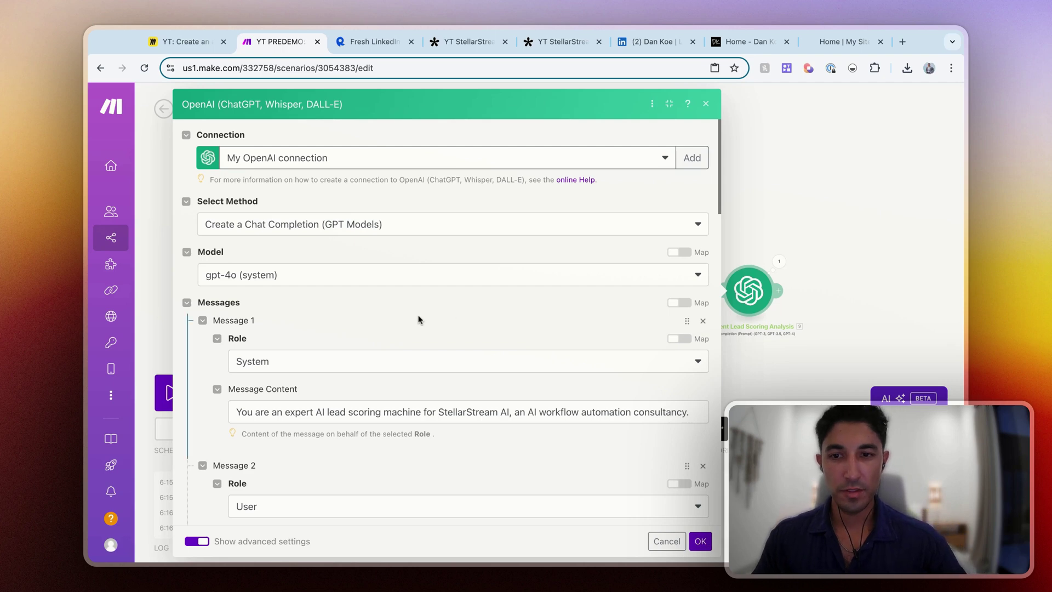
scroll(419, 319, "down", 5)
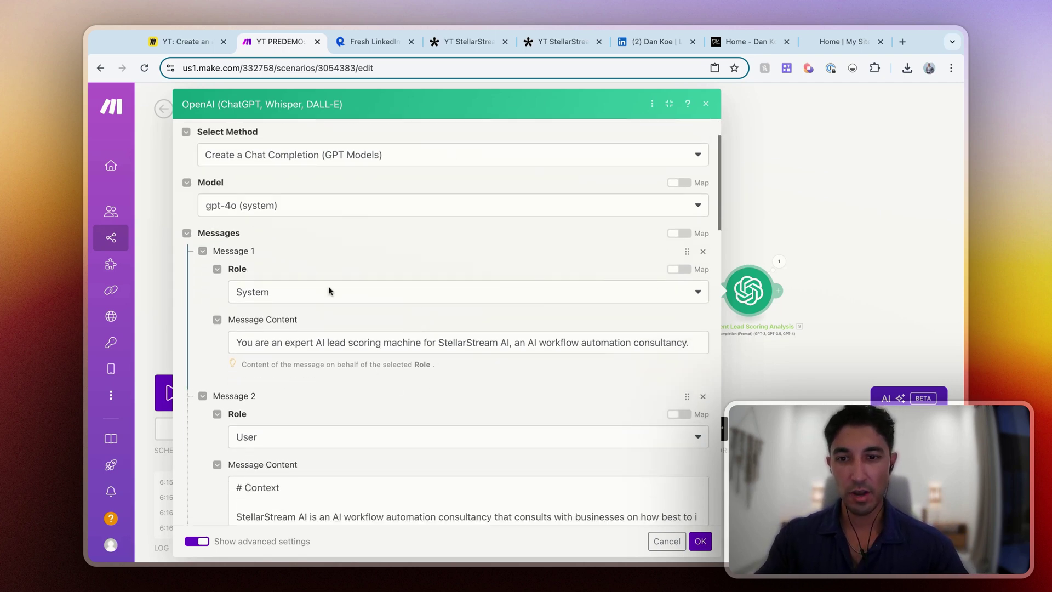
scroll(346, 296, "down", 3)
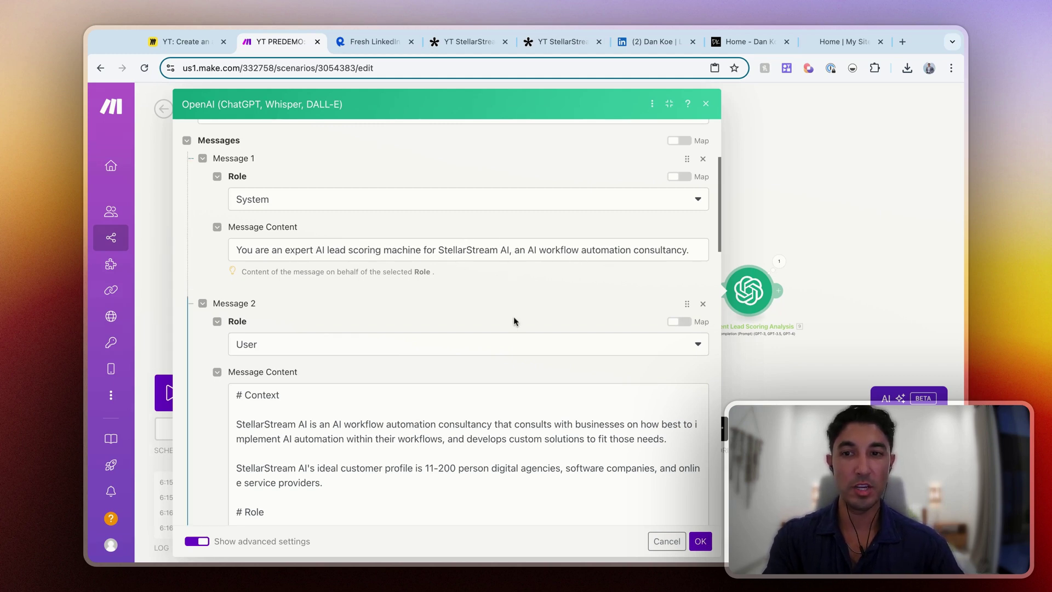
scroll(463, 271, "down", 1)
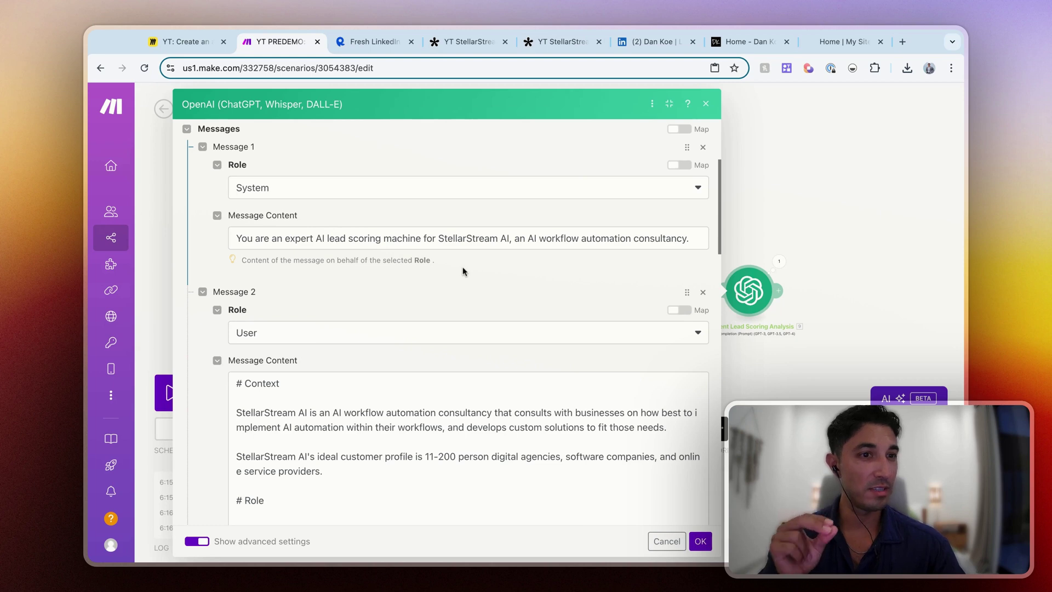
scroll(414, 265, "down", 6)
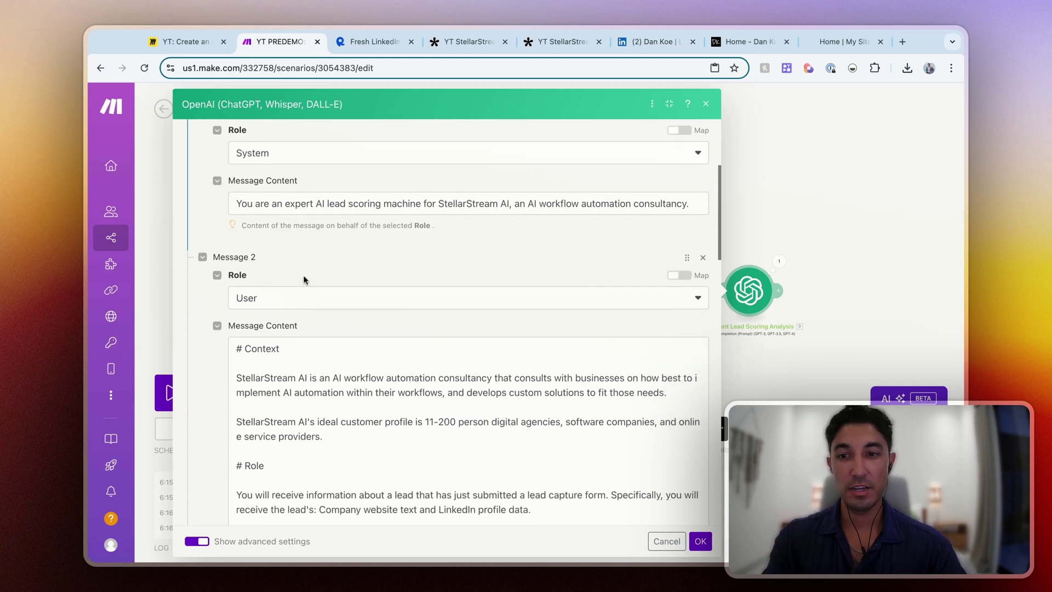
scroll(213, 320, "down", 1)
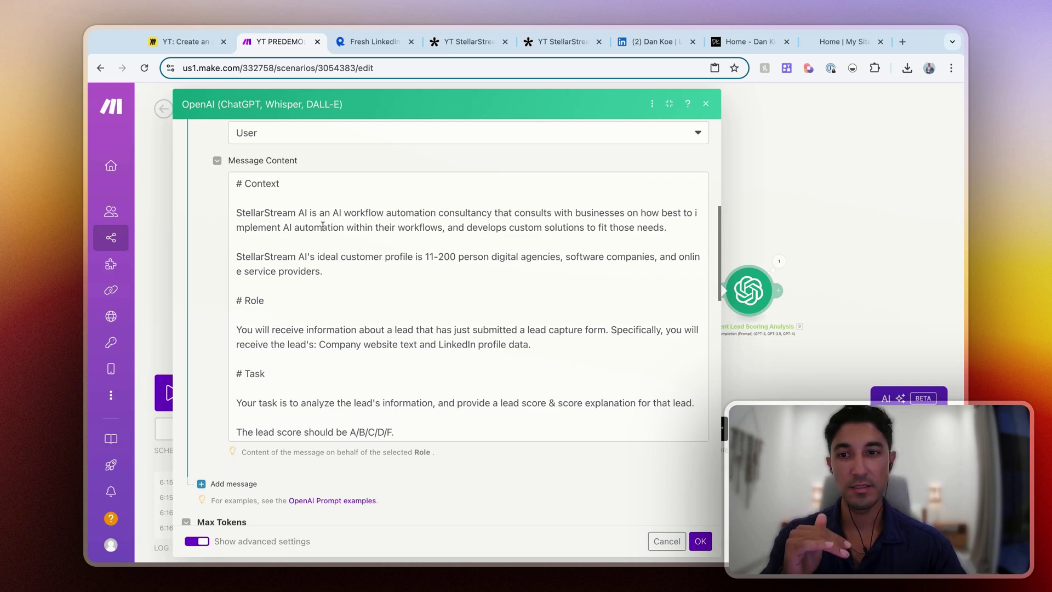
left_click_drag(236, 211, 325, 272)
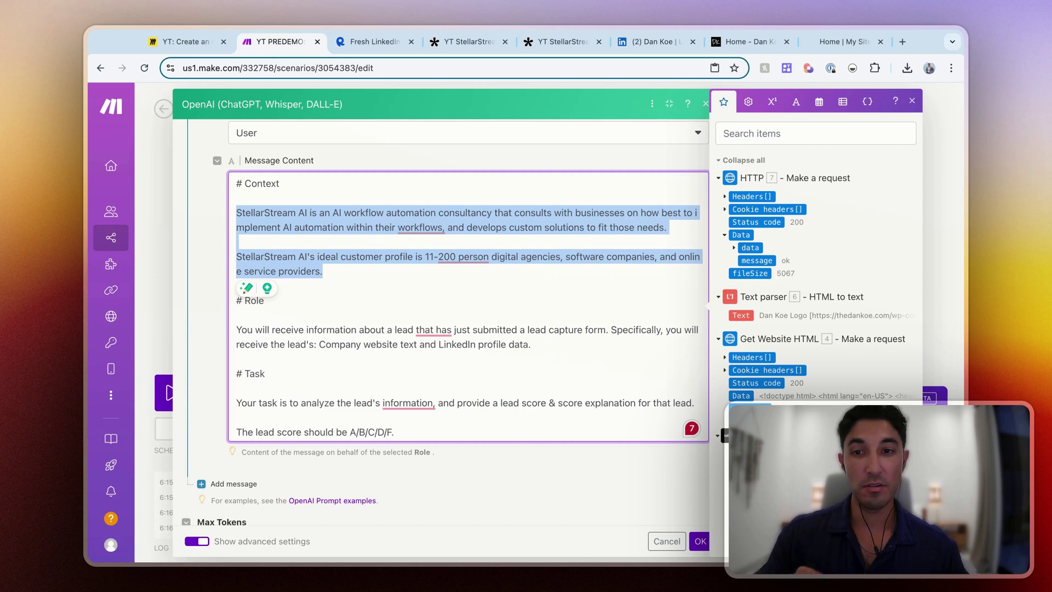
left_click(218, 238)
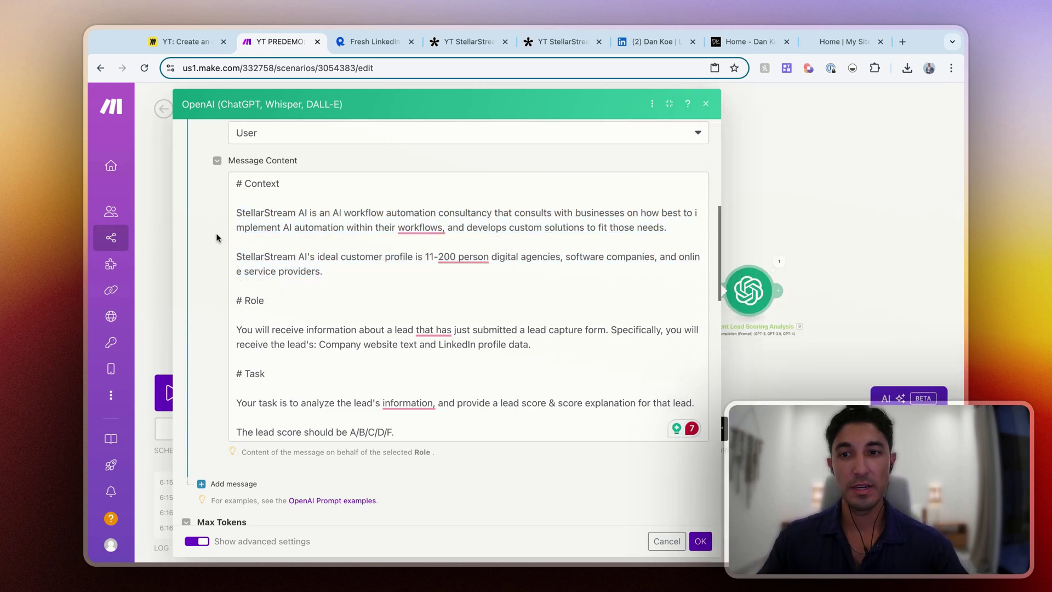
scroll(314, 255, "down", 3)
scroll(314, 255, "down", 1)
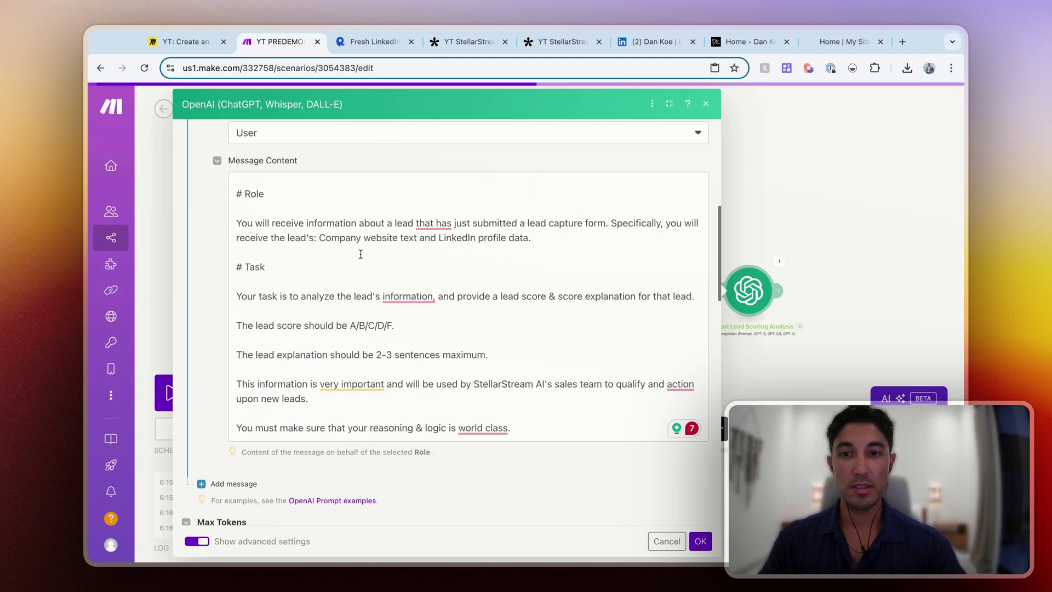
scroll(339, 247, "down", 4)
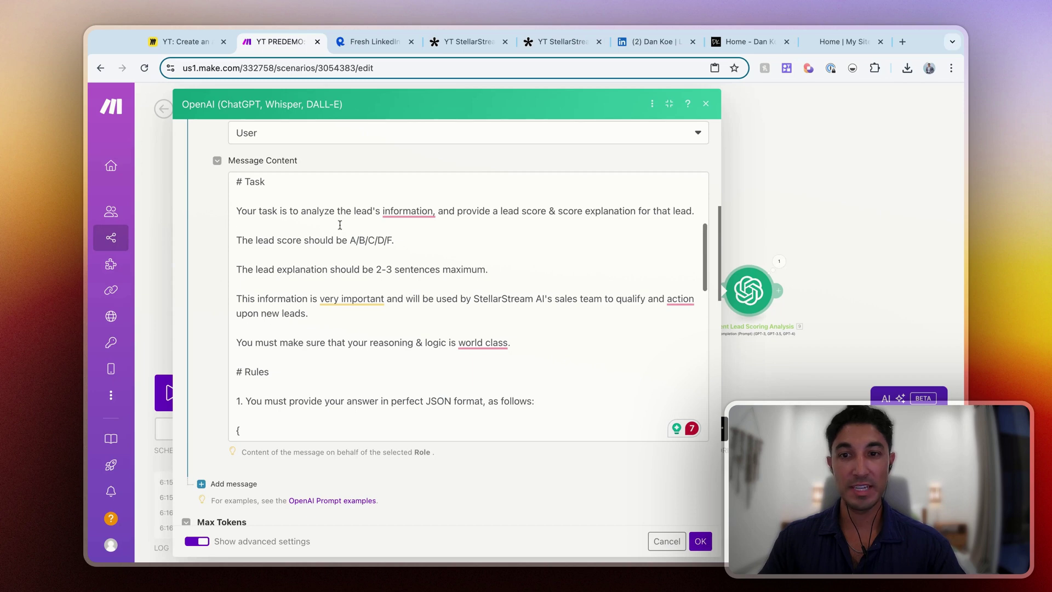
left_click_drag(413, 241, 349, 241)
left_click(498, 269)
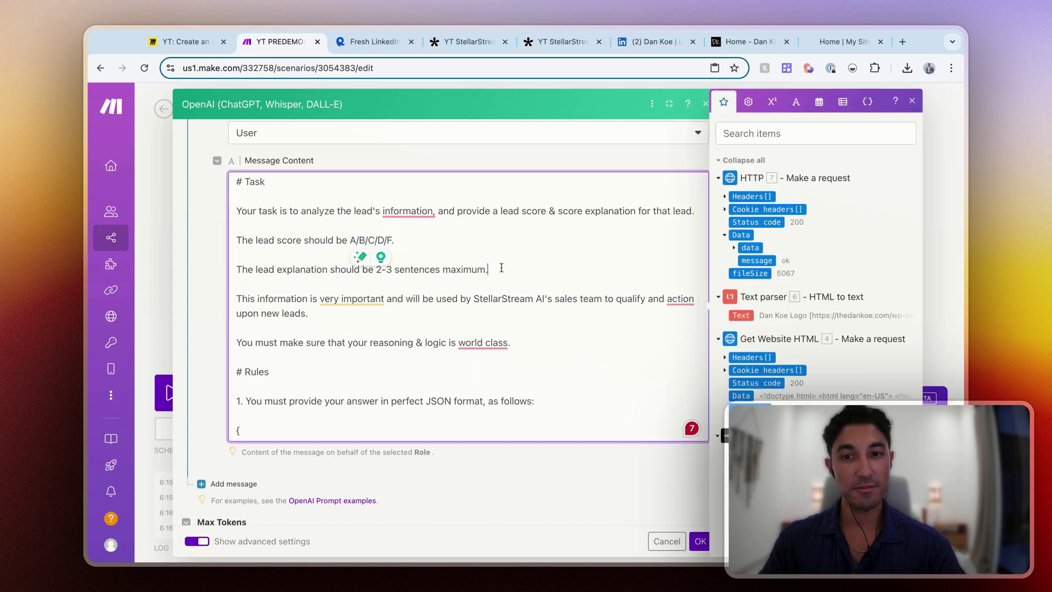
key("alt+shift+Left")
key("alt+shift+Left")
key("alt+shift+Left")
key("alt+shift+Left")
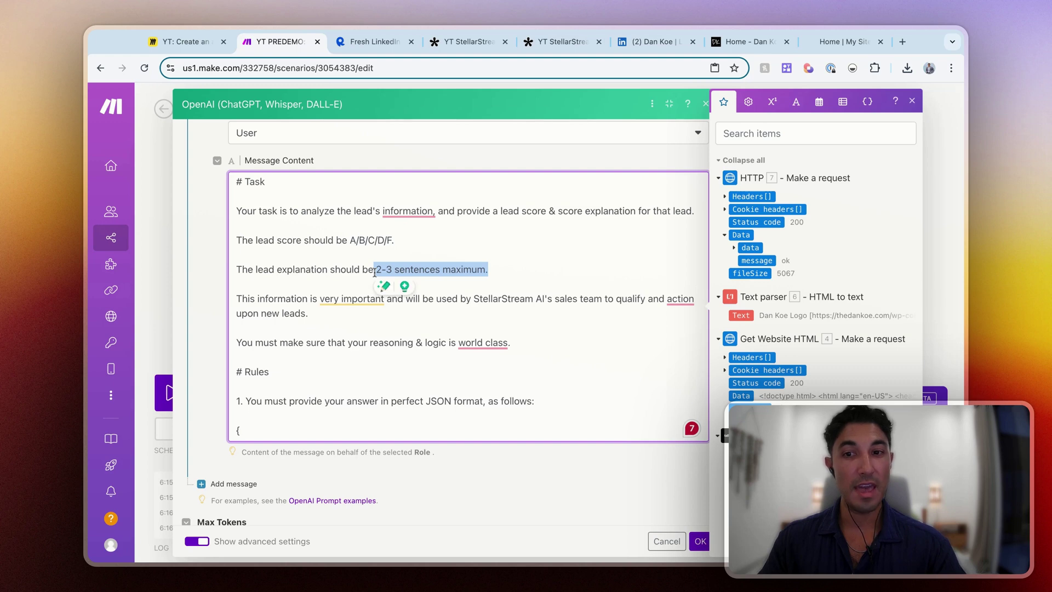
left_click(329, 270)
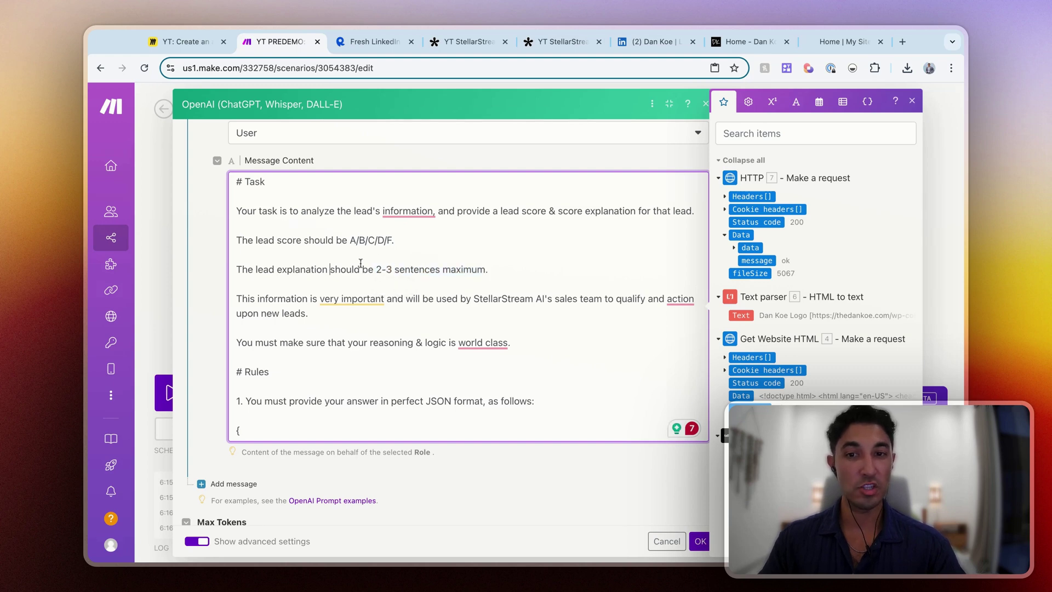
scroll(356, 279, "down", 5)
scroll(301, 291, "down", 2)
left_click_drag(281, 276, 237, 229)
scroll(329, 246, "up", 1)
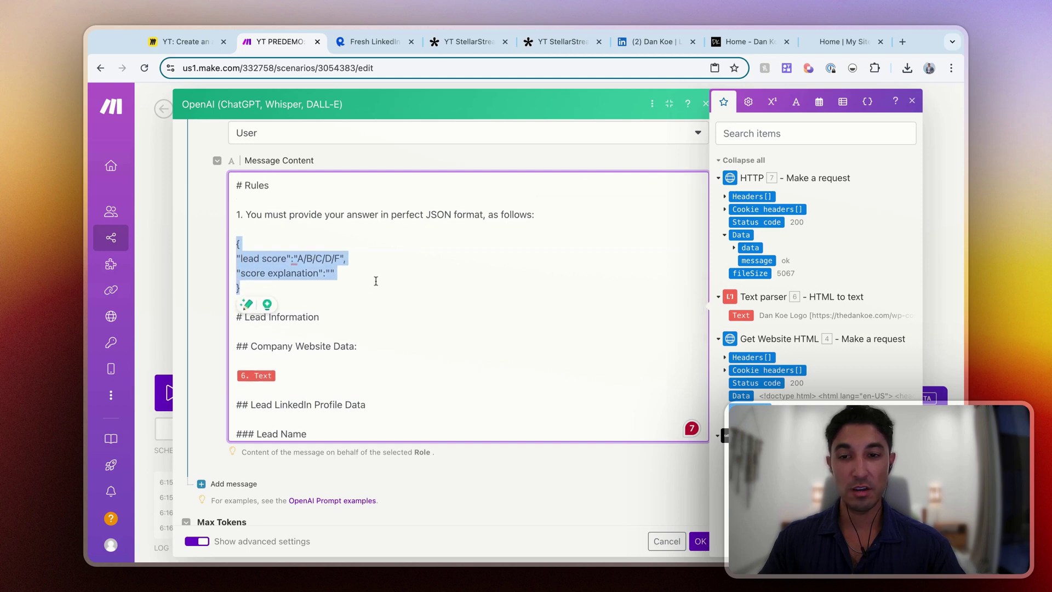
left_click(375, 281)
scroll(325, 277, "down", 3)
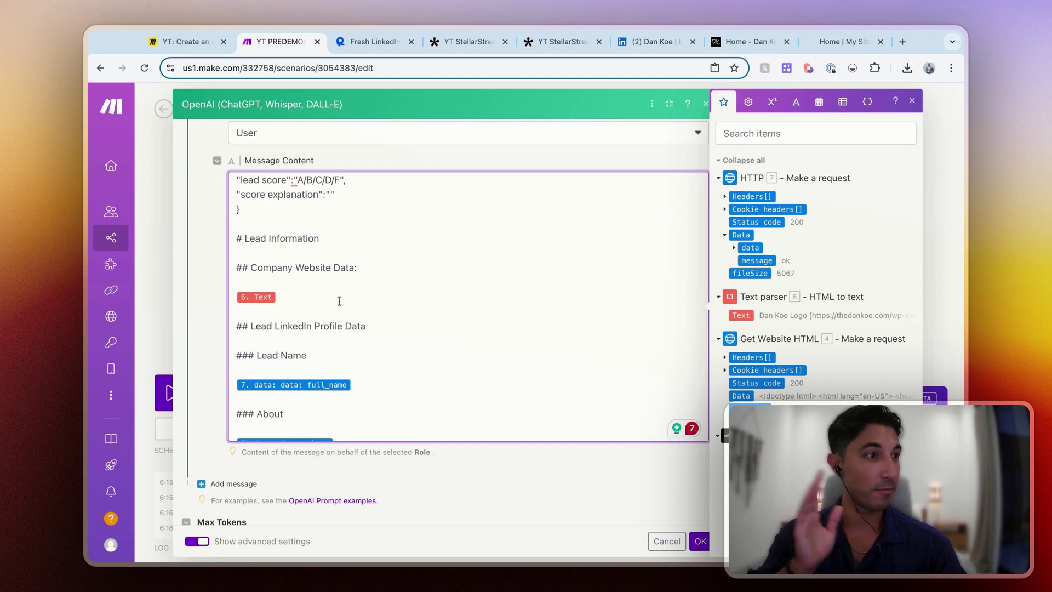
scroll(340, 300, "down", 2)
left_click(307, 257)
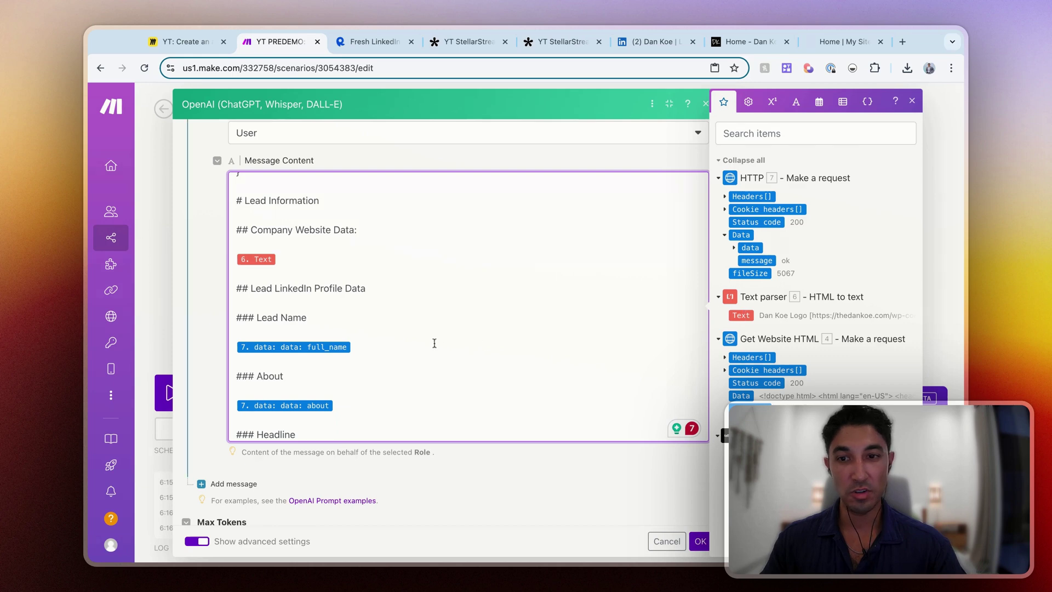
scroll(435, 343, "down", 2)
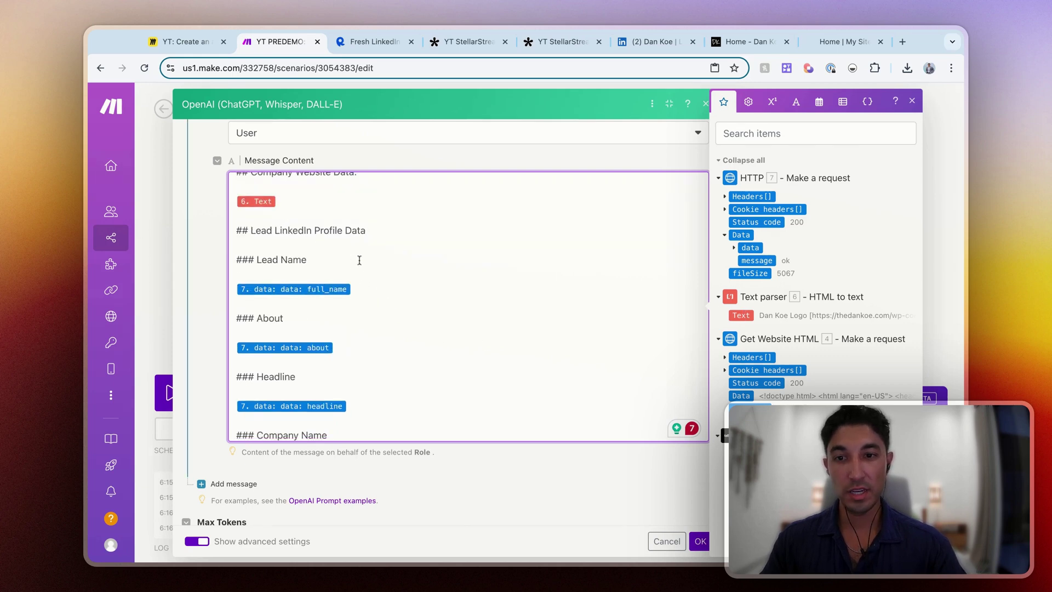
scroll(359, 260, "down", 2)
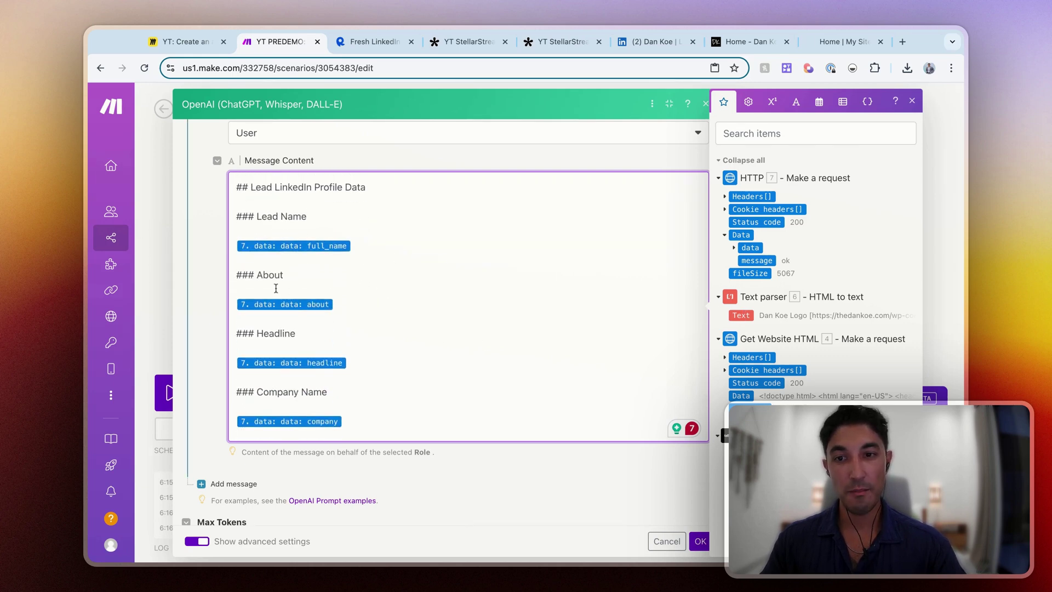
scroll(325, 224, "down", 2)
scroll(286, 273, "down", 2)
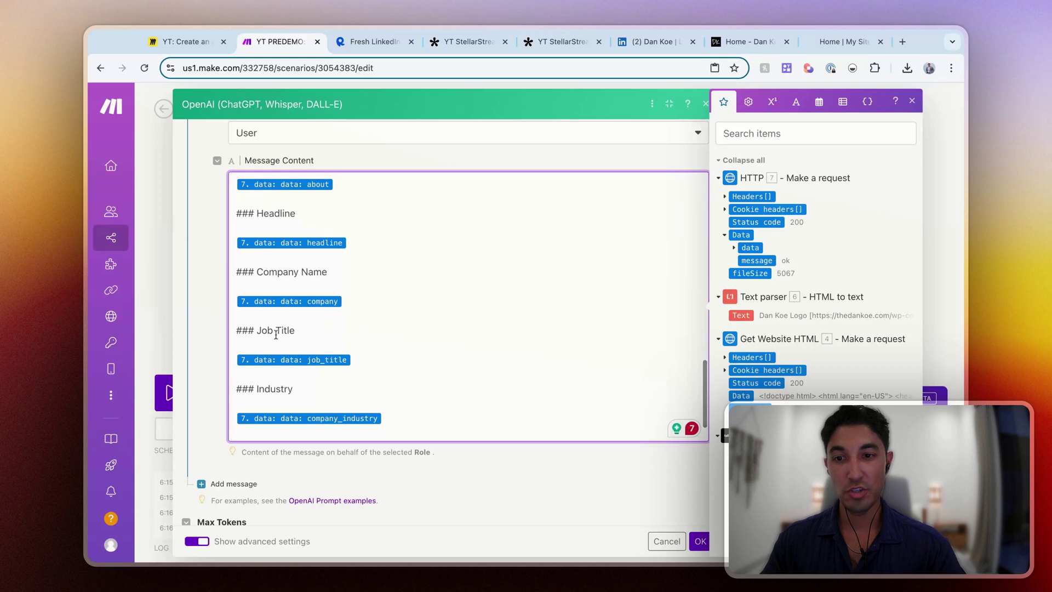
scroll(292, 323, "down", 2)
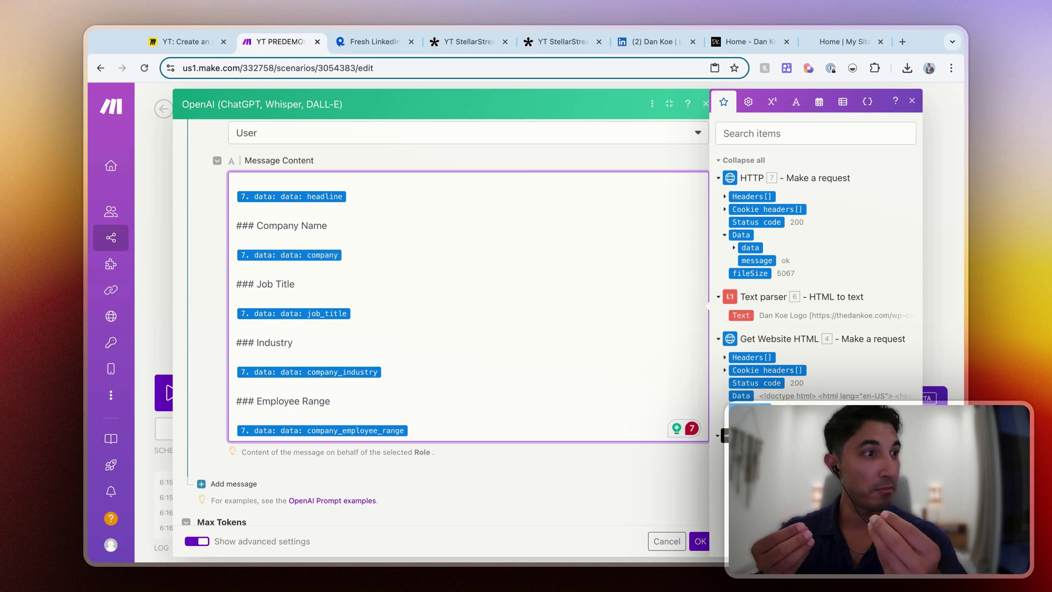
scroll(707, 434, "up", 10)
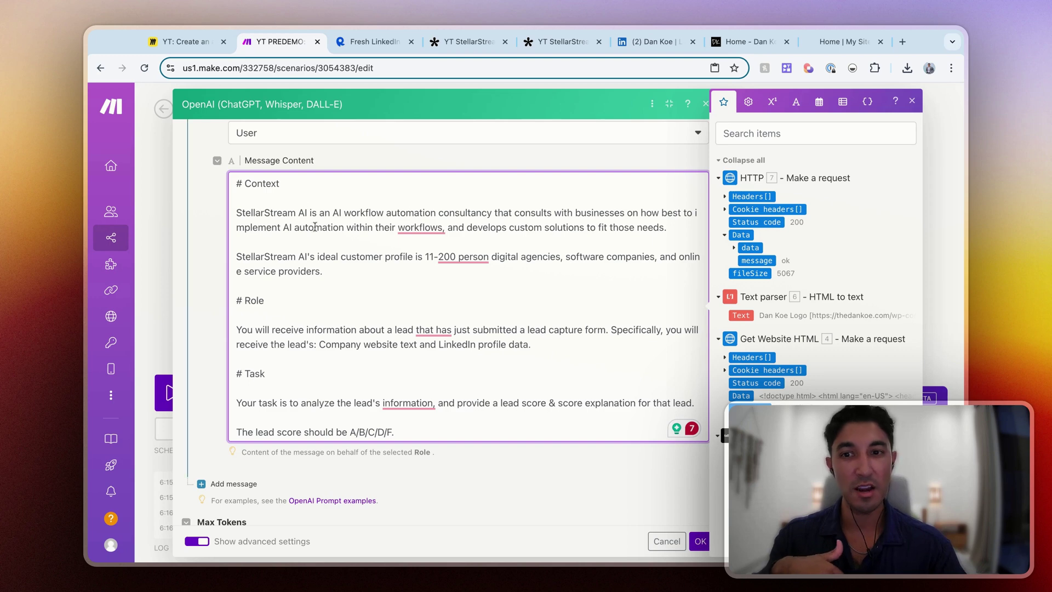
left_click(333, 283)
triple_click(348, 270)
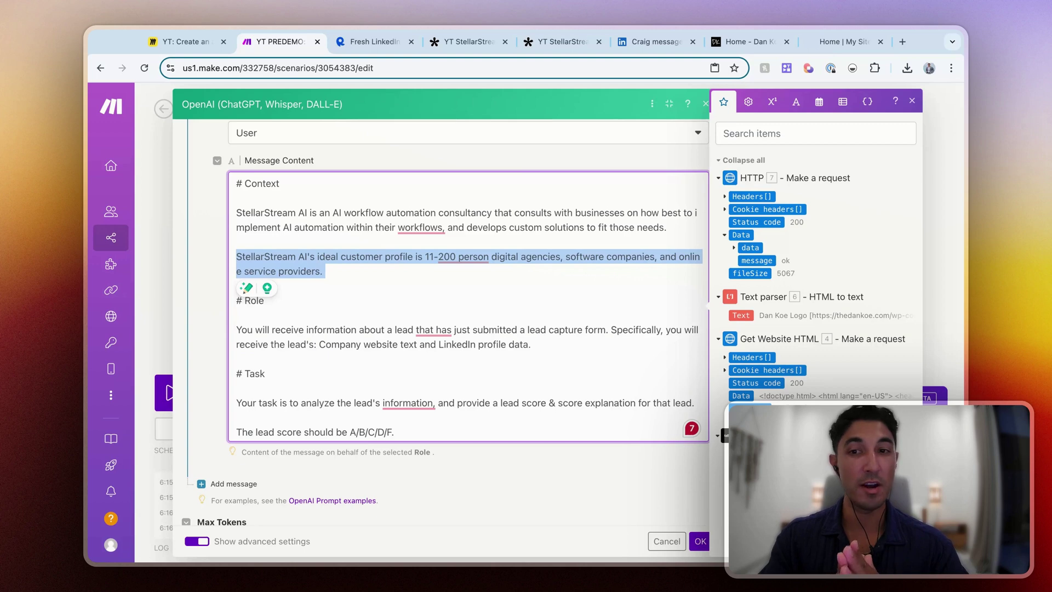
left_click(344, 156)
- Keep Response Format as JSON Object with Parse JSON Response on Yes, and confirm the module
scroll(219, 298, "down", 5)
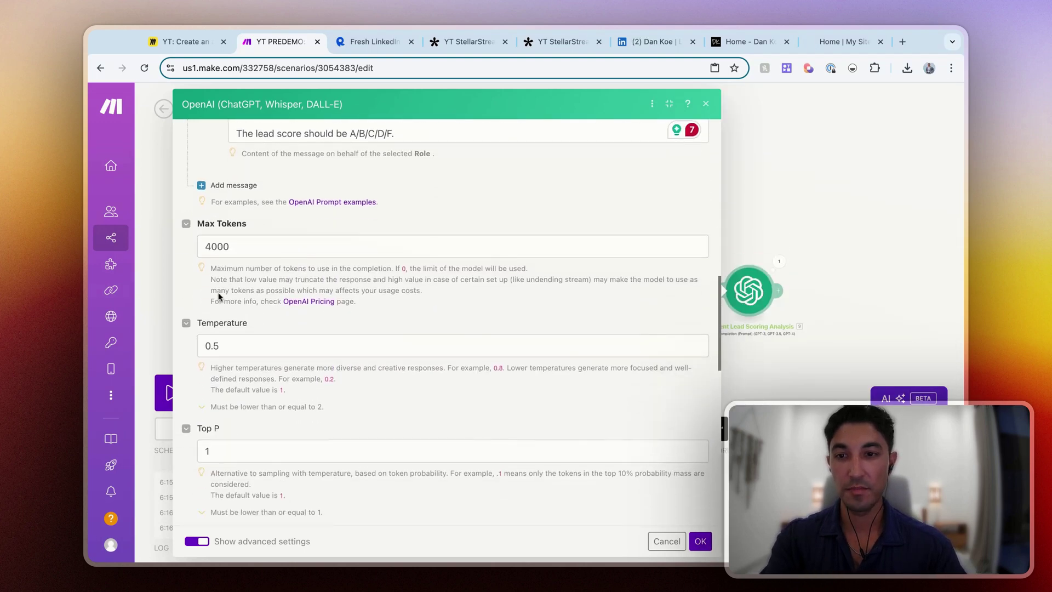
scroll(249, 338, "down", 2)
scroll(315, 337, "down", 10)
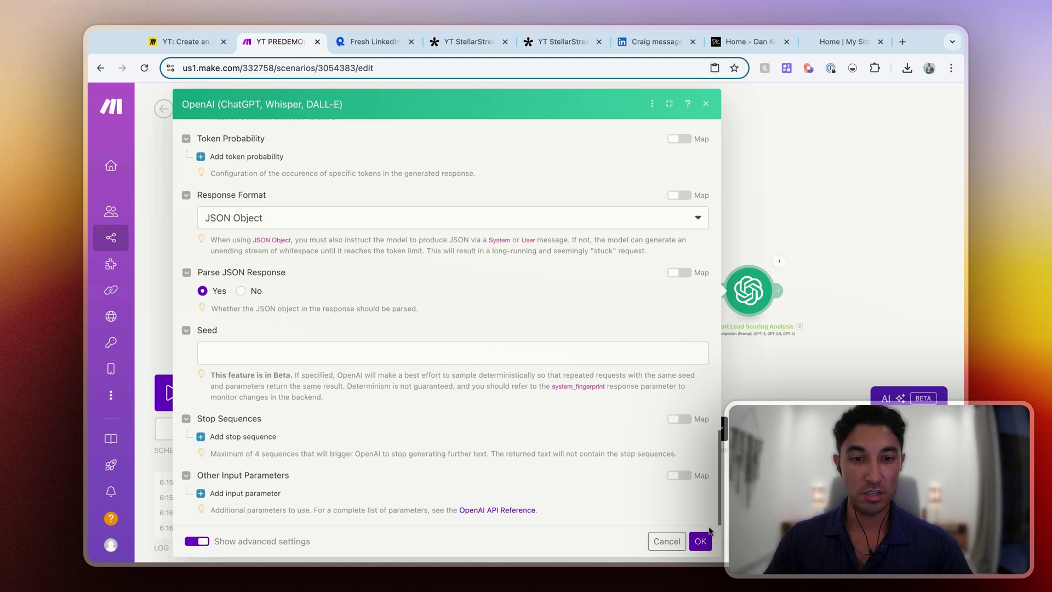
left_click(700, 541)
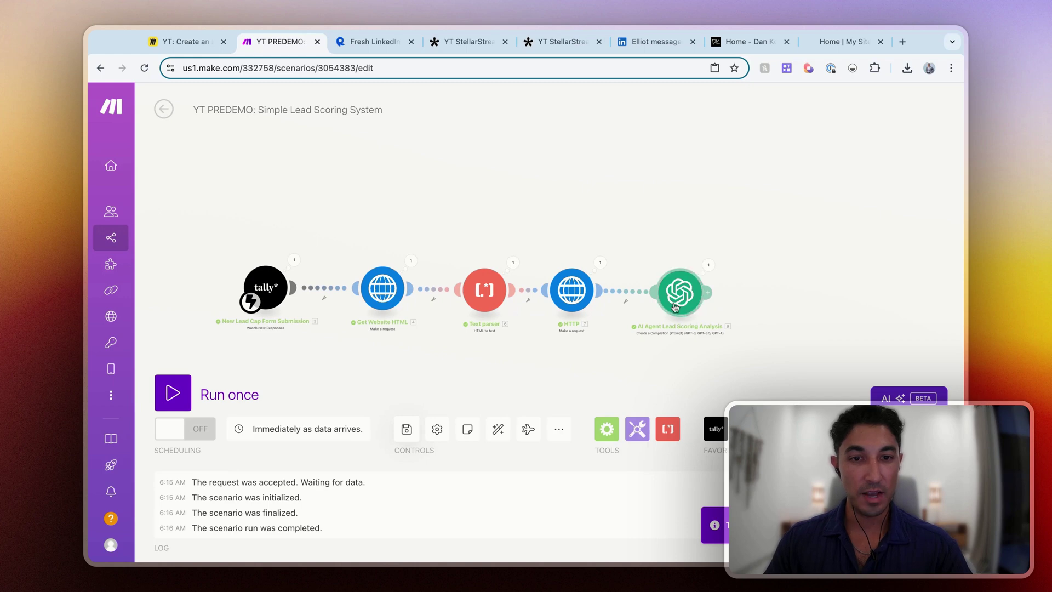
- Rename the LinkedIn HTTP module to 'Get LI Profile Data'
right_click(574, 308)
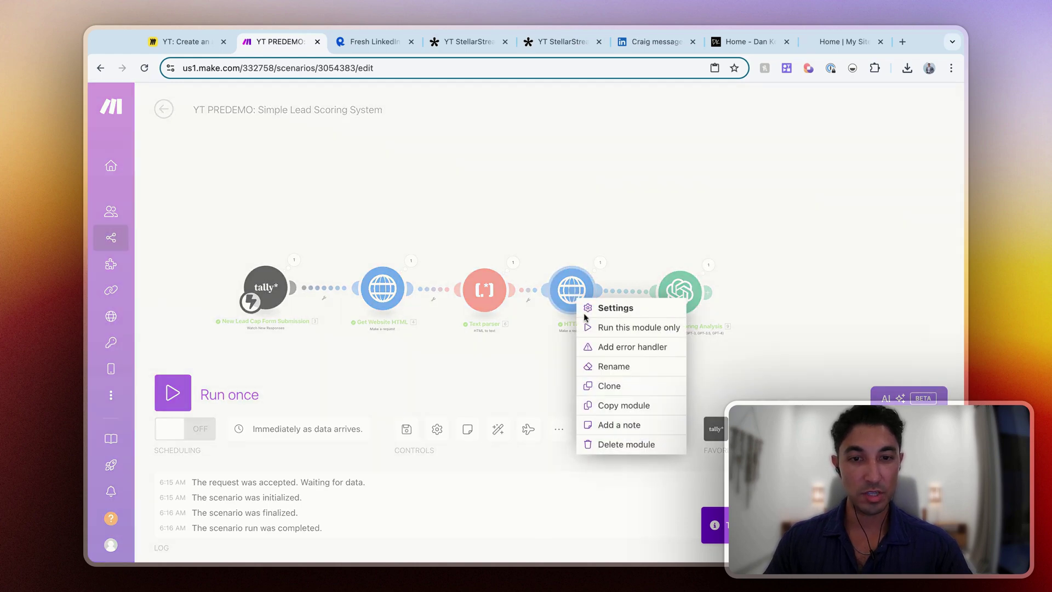
left_click(594, 366)
type("Get LI Profile Data")
key("Return")
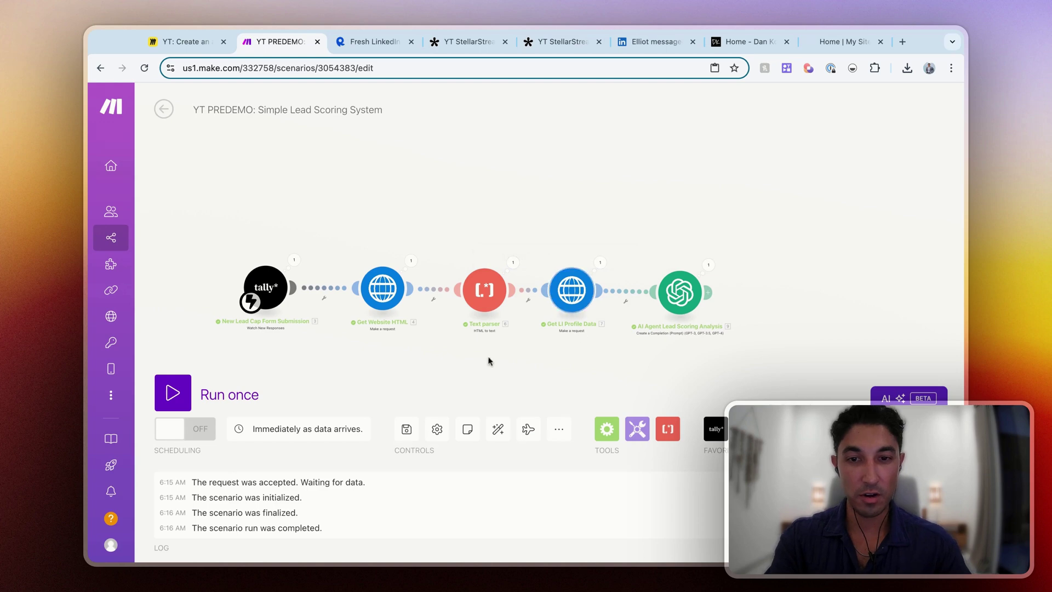
- Save the scenario and run it once, waiting for new form data
left_click(408, 428)
scroll(459, 356, "up", 3)
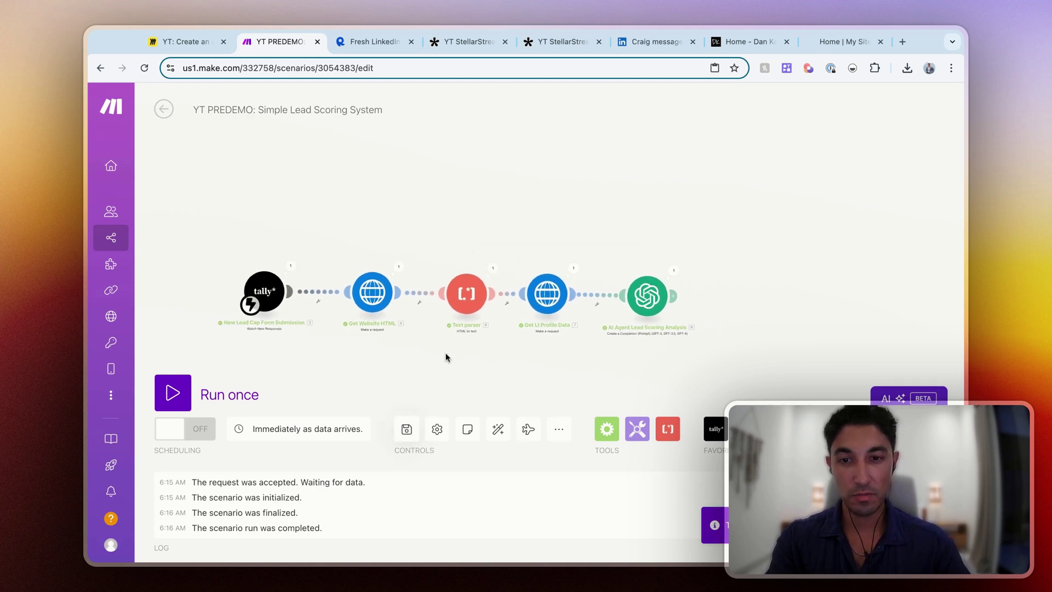
left_click(204, 395)
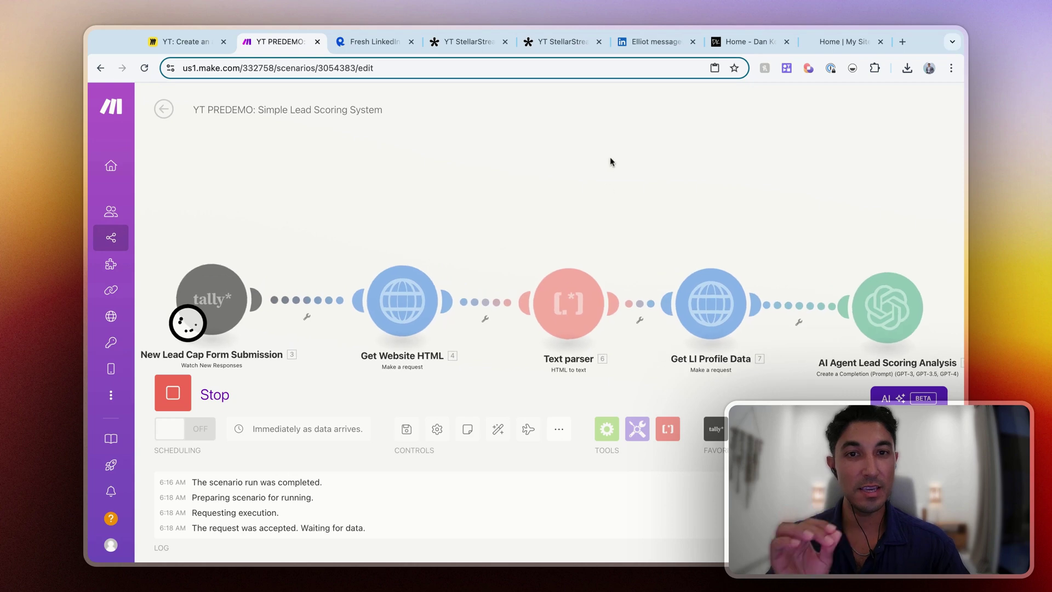
- Open a fresh Tally lead capture form and enter the lead's full name
left_click(573, 46)
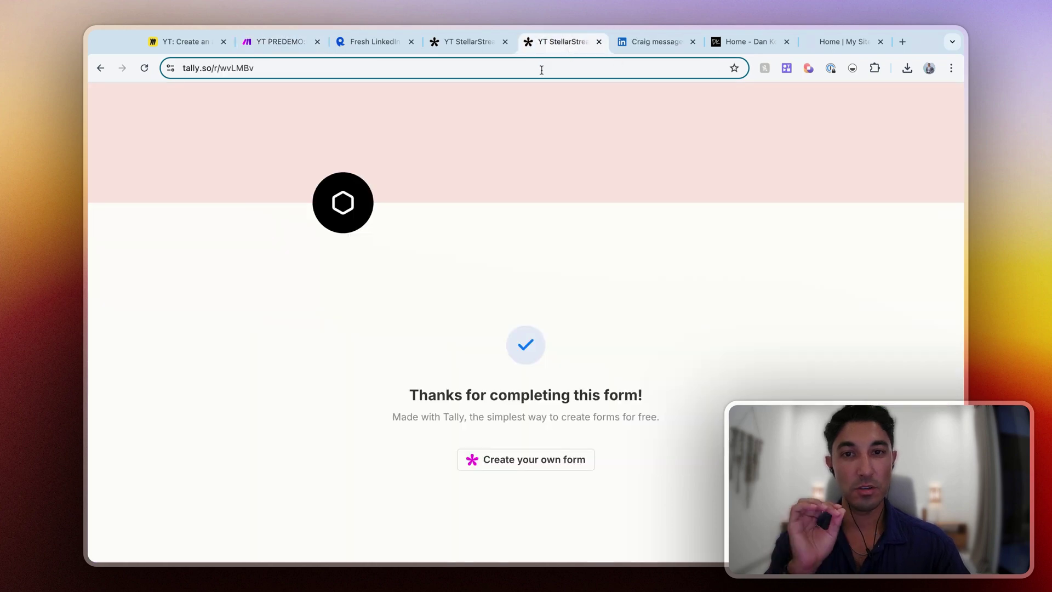
left_click(442, 383)
scroll(458, 340, "down", 1)
type("Dan Koe")
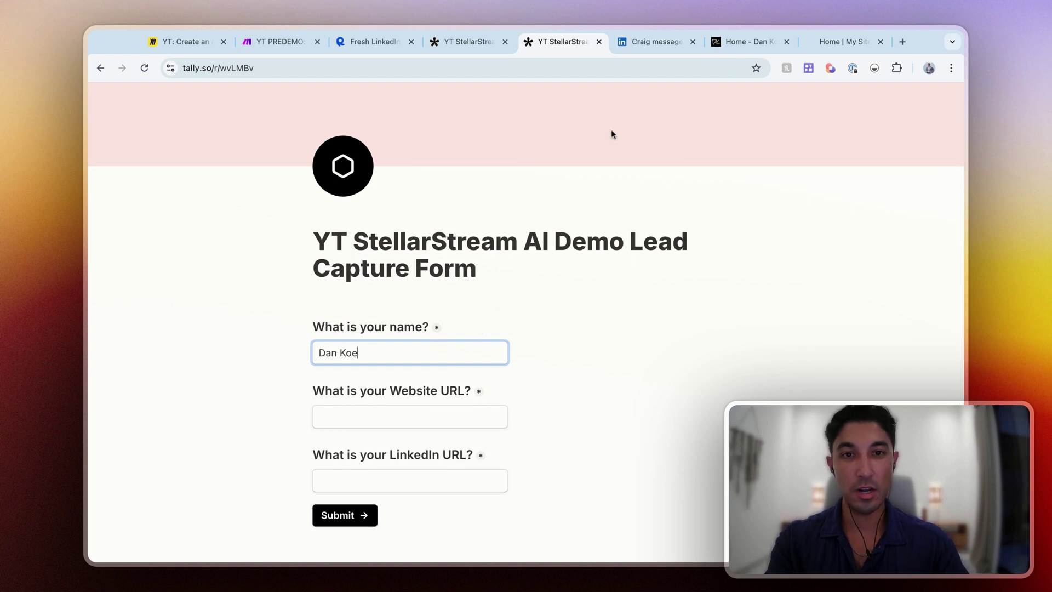
- Copy the lead's LinkedIn profile URL into the form's LinkedIn URL field
left_click(643, 41)
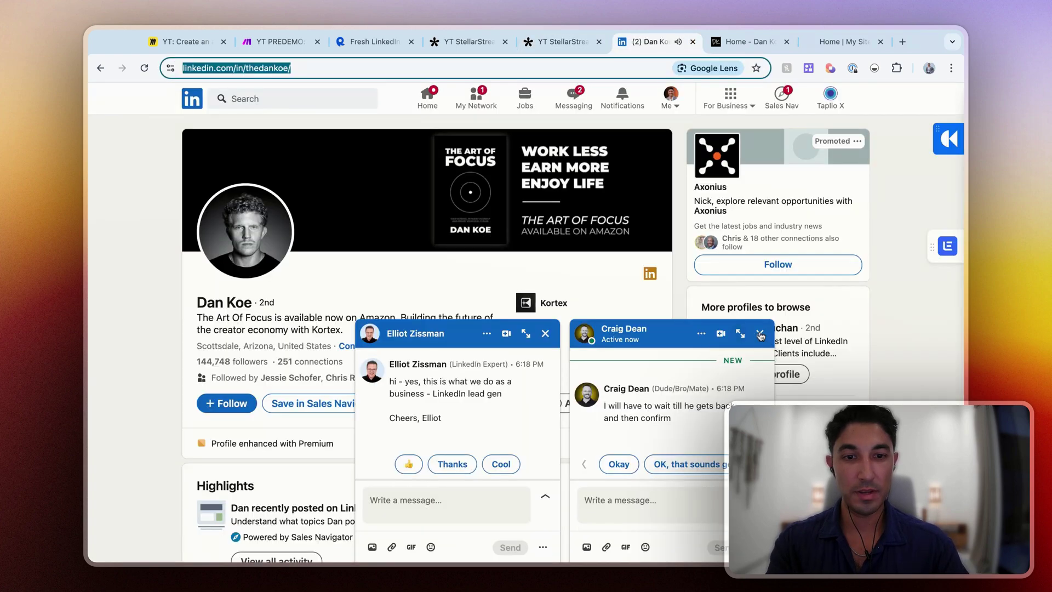
left_click(759, 333)
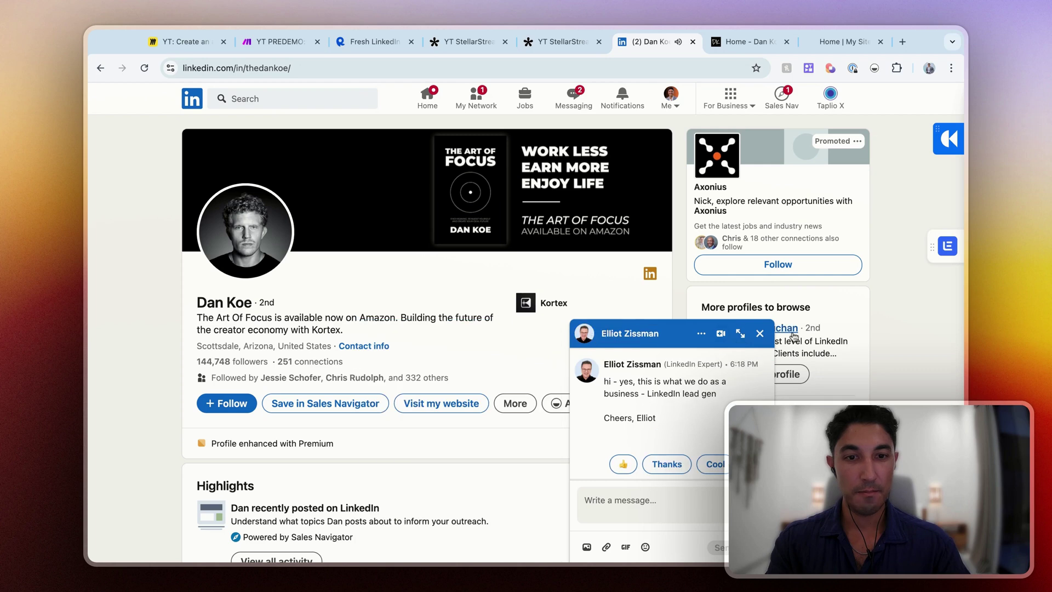
left_click(760, 333)
key("super+l")
key("super+c")
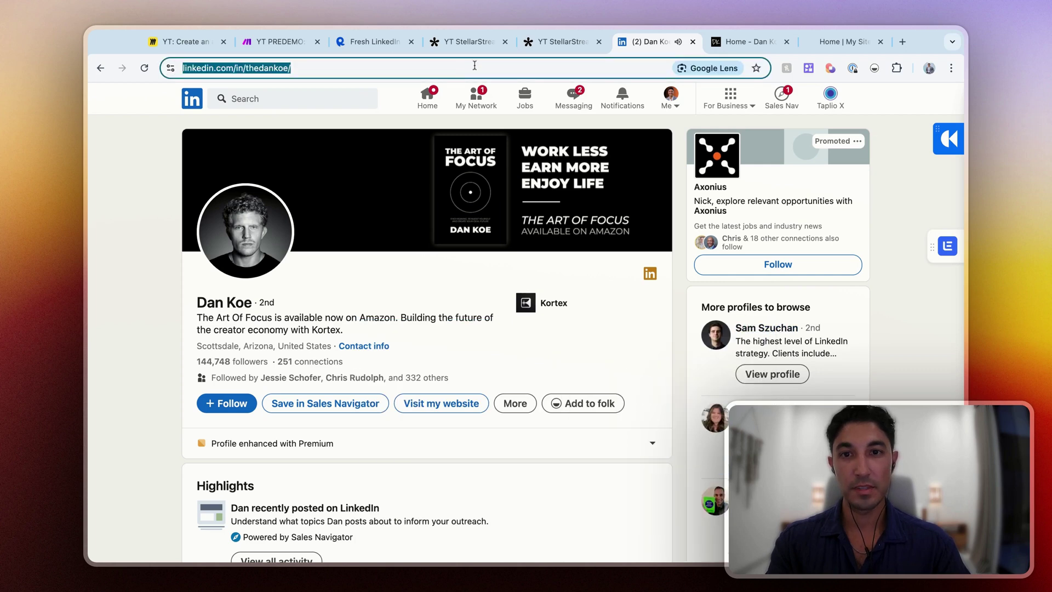
left_click(567, 42)
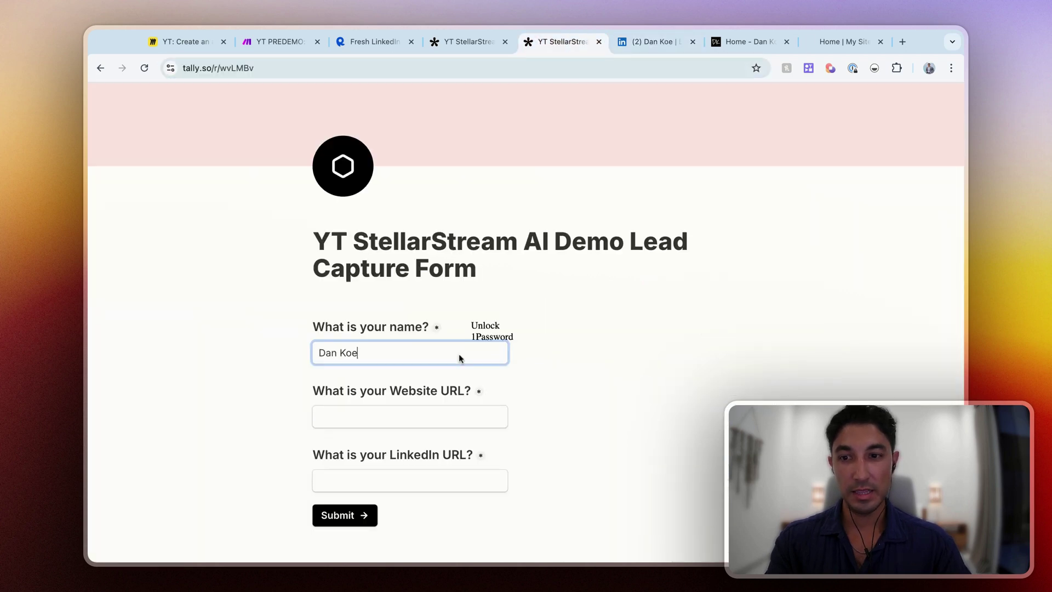
left_click(404, 416)
left_click(376, 480)
key("super+v")
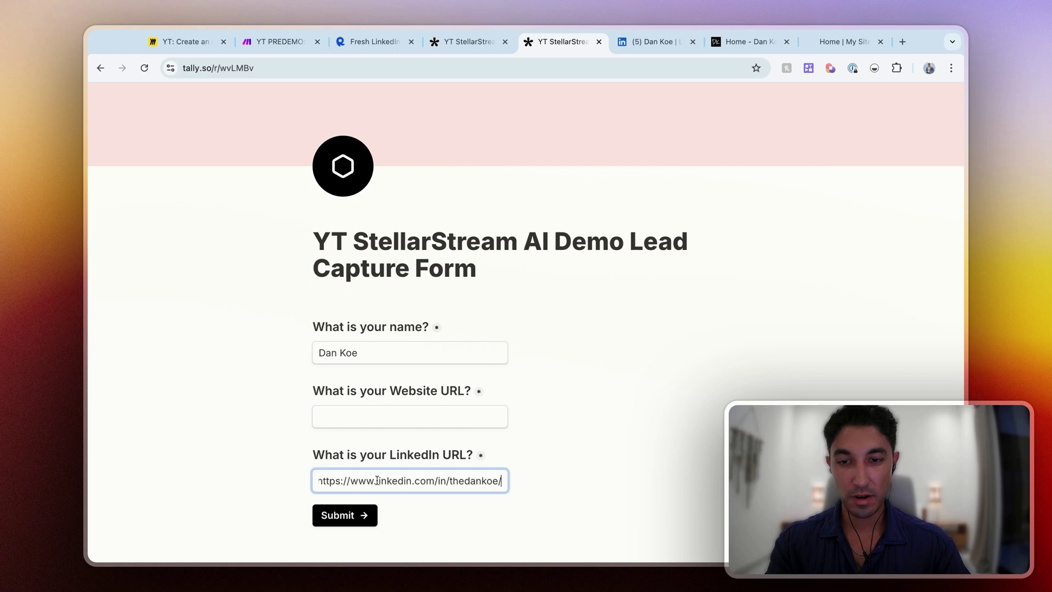
- Paste the lead's website address into the Website URL field and submit the form
left_click(739, 42)
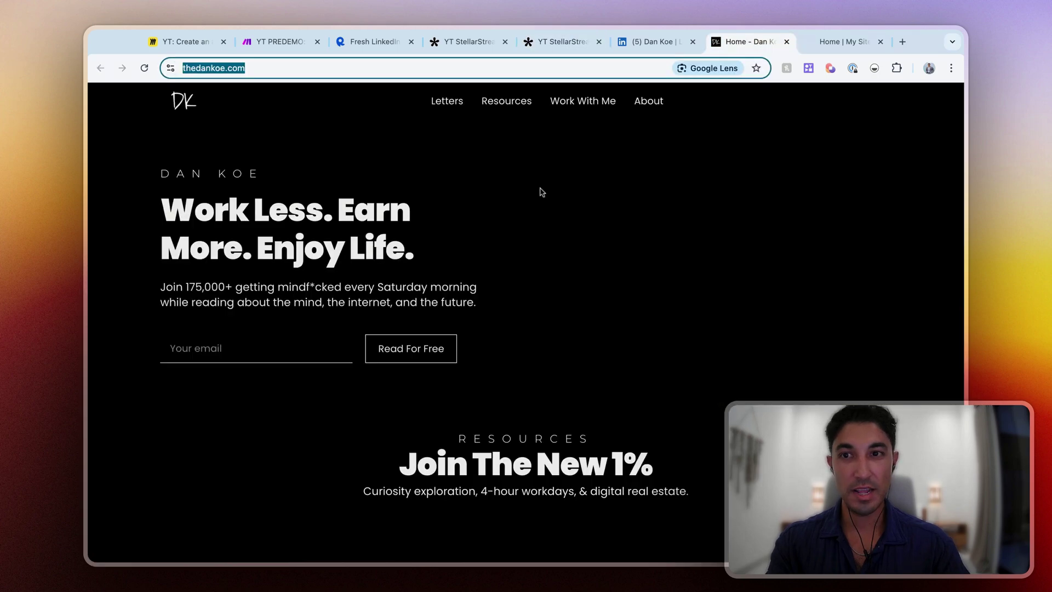
left_click(510, 235)
scroll(510, 235, "down", 5)
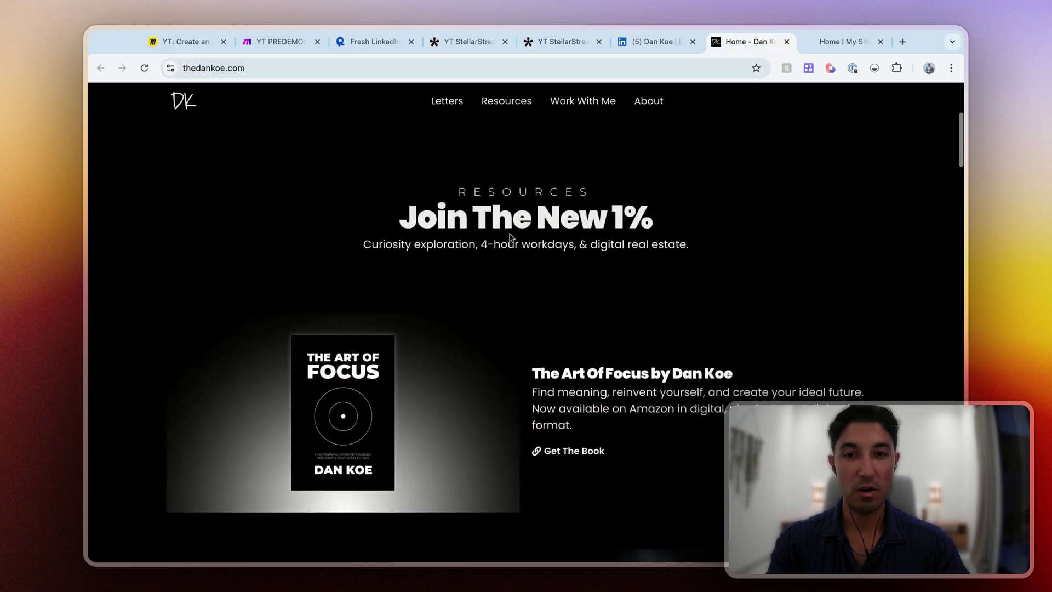
scroll(564, 350, "down", 3)
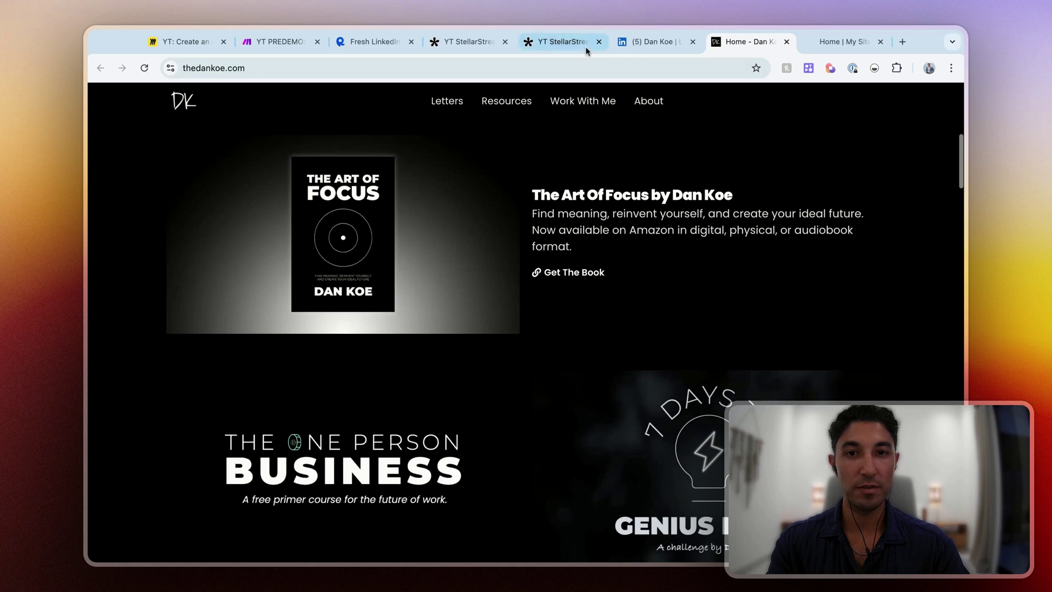
left_click(563, 69)
key("super+c")
left_click(560, 41)
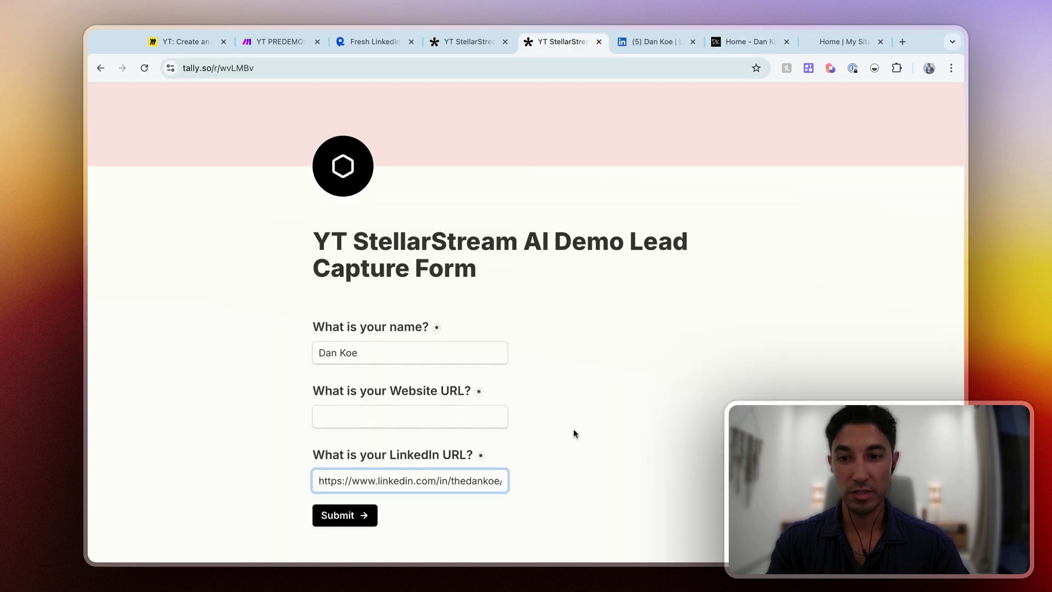
left_click(427, 408)
key("super+v")
left_click(277, 391)
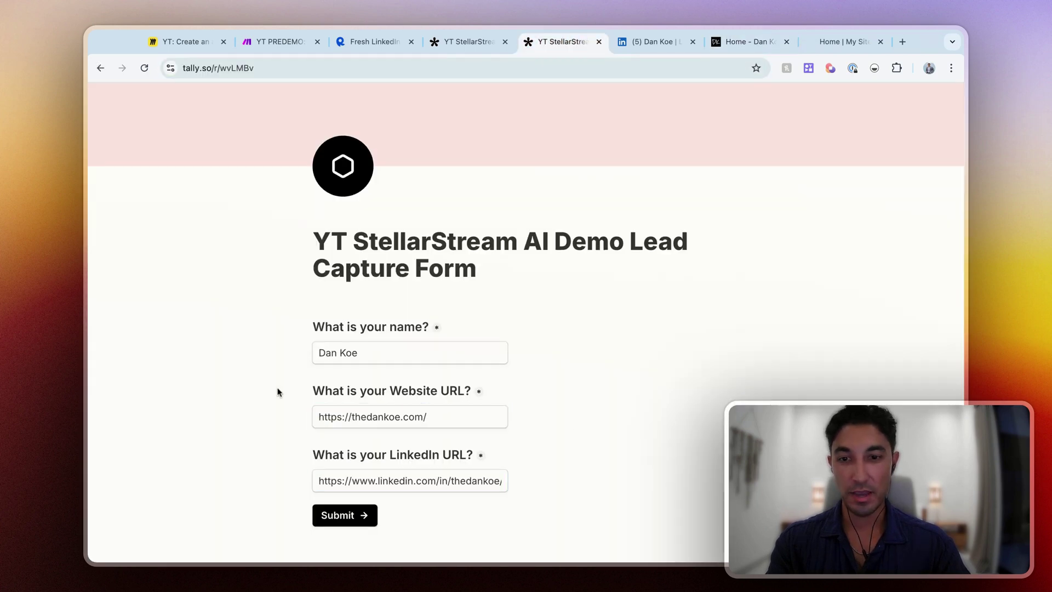
left_click(345, 515)
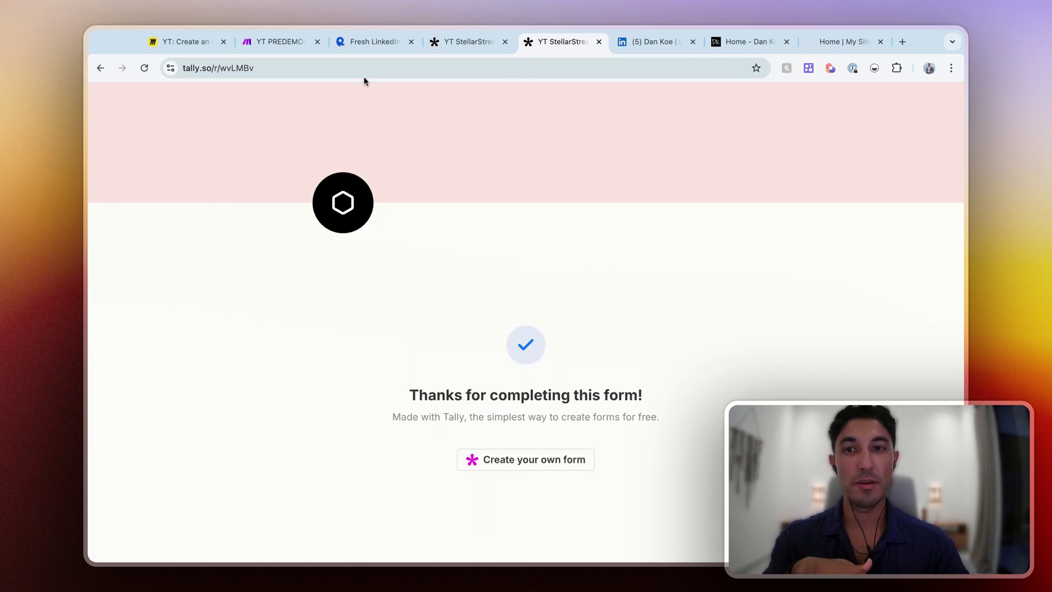
- View the OpenAI module's run output, showing lead score C and its explanation
left_click(284, 44)
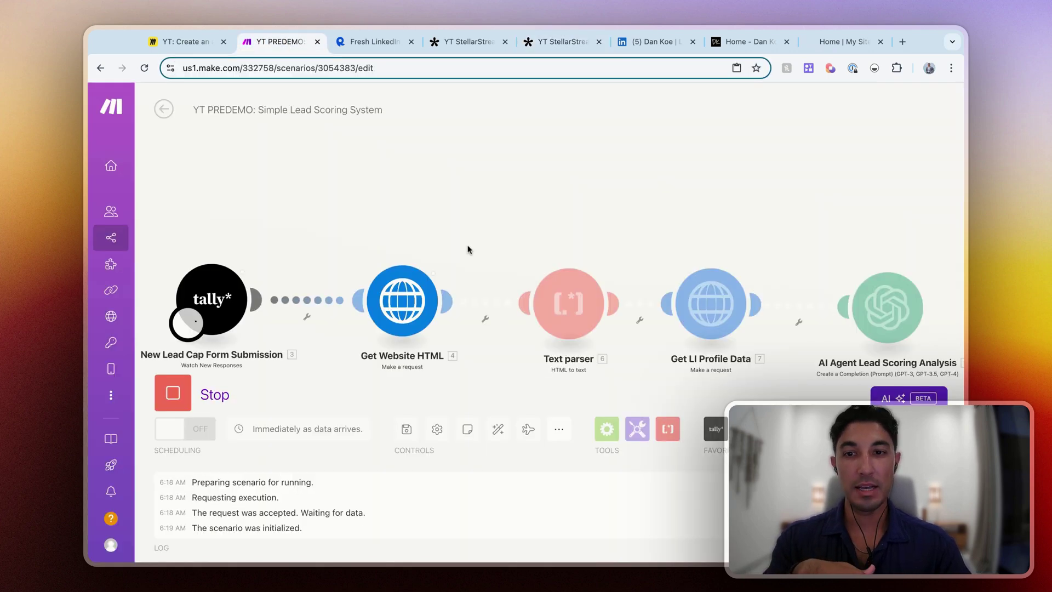
scroll(555, 237, "down", 5)
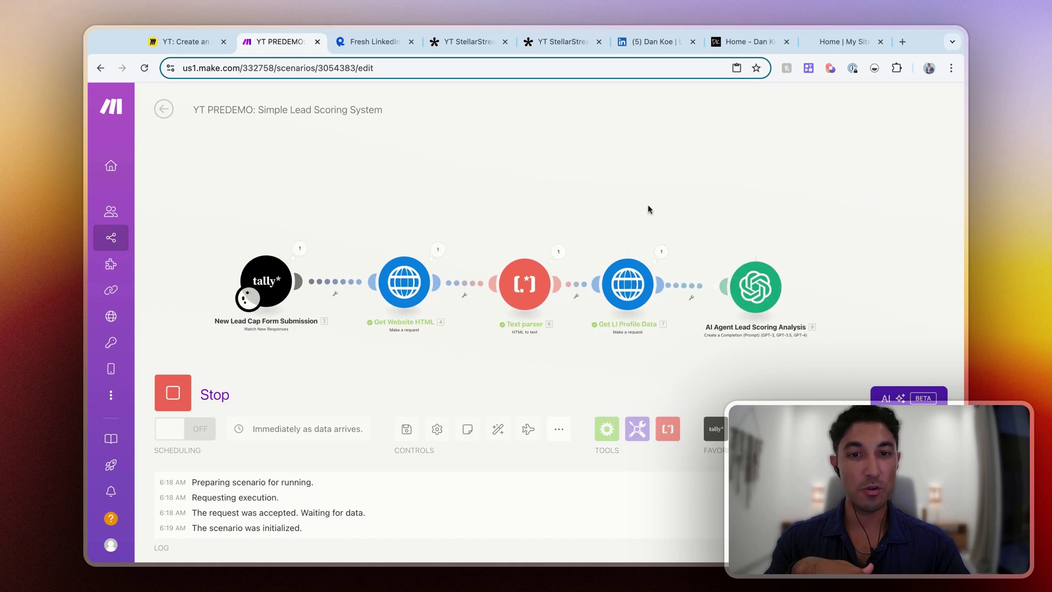
scroll(654, 207, "down", 3)
left_click_drag(652, 207, 610, 209)
left_click_drag(674, 219, 632, 212)
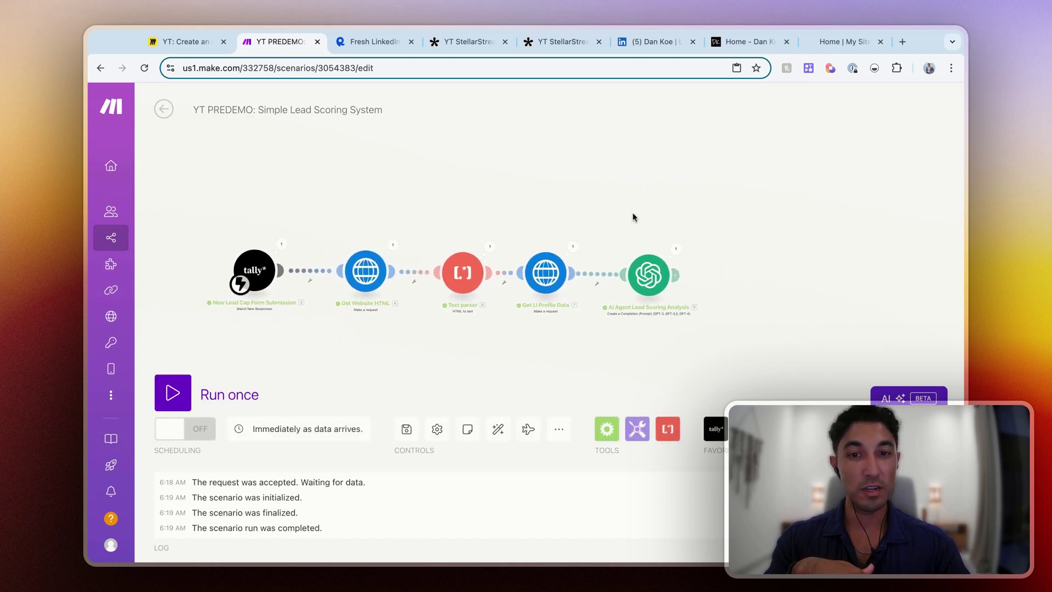
left_click(676, 251)
left_click(748, 341)
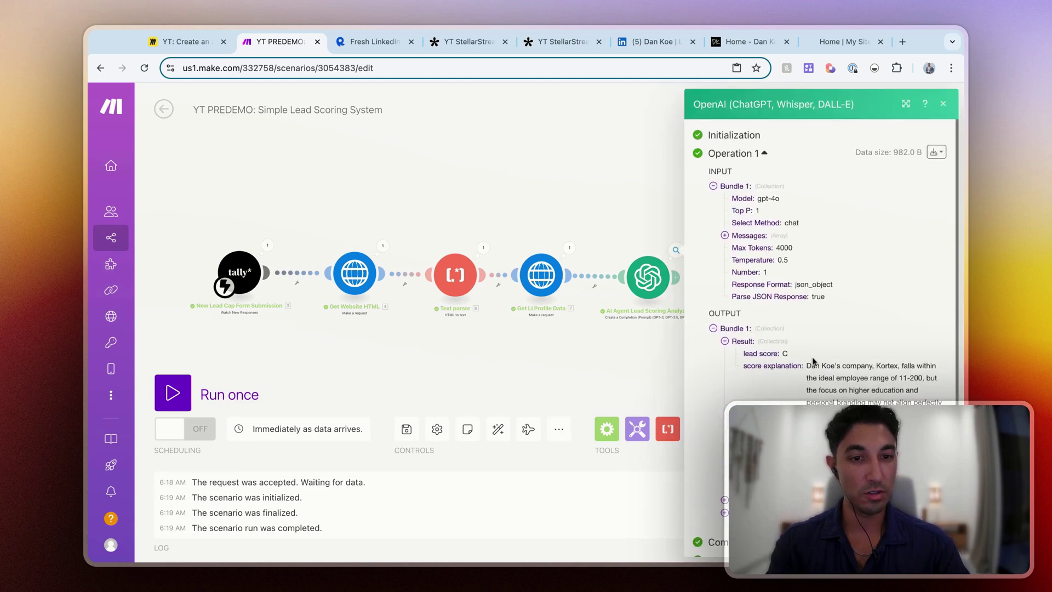
scroll(762, 342, "down", 1)
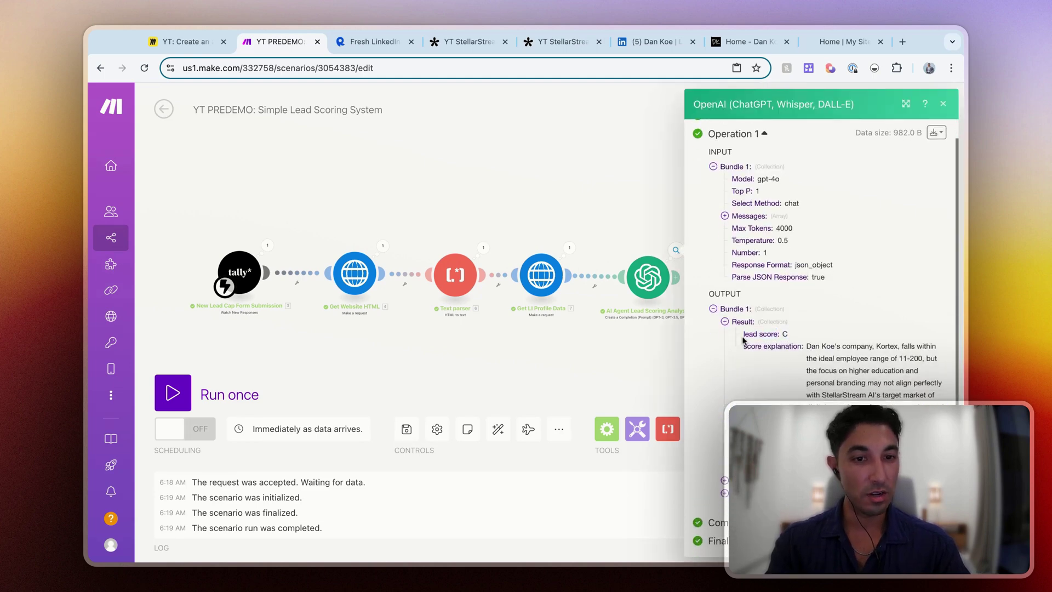
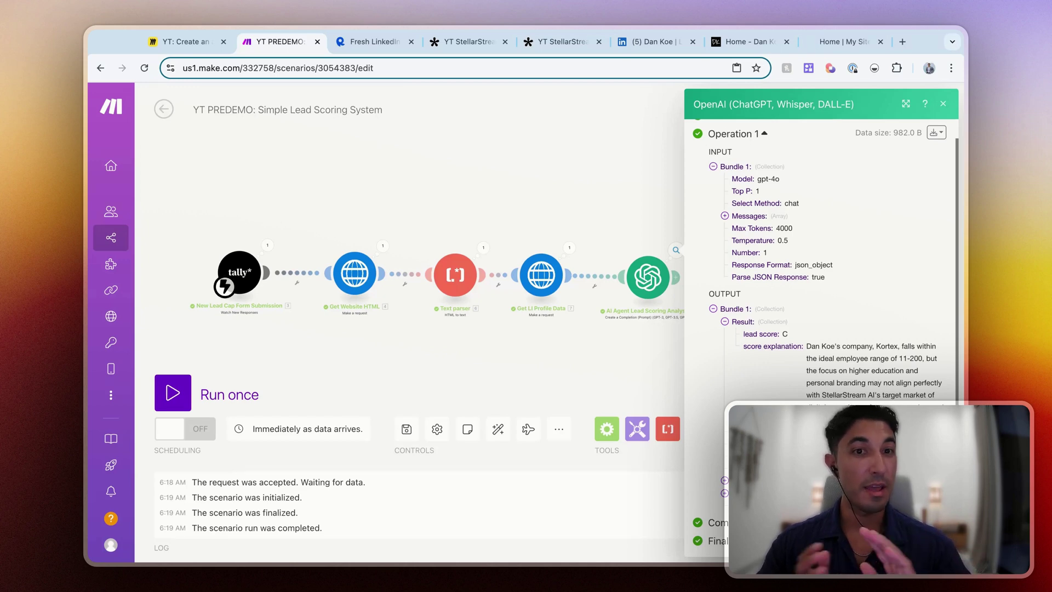
- Close the OpenAI run output and scroll the canvas so all five modules are centred
key("Escape")
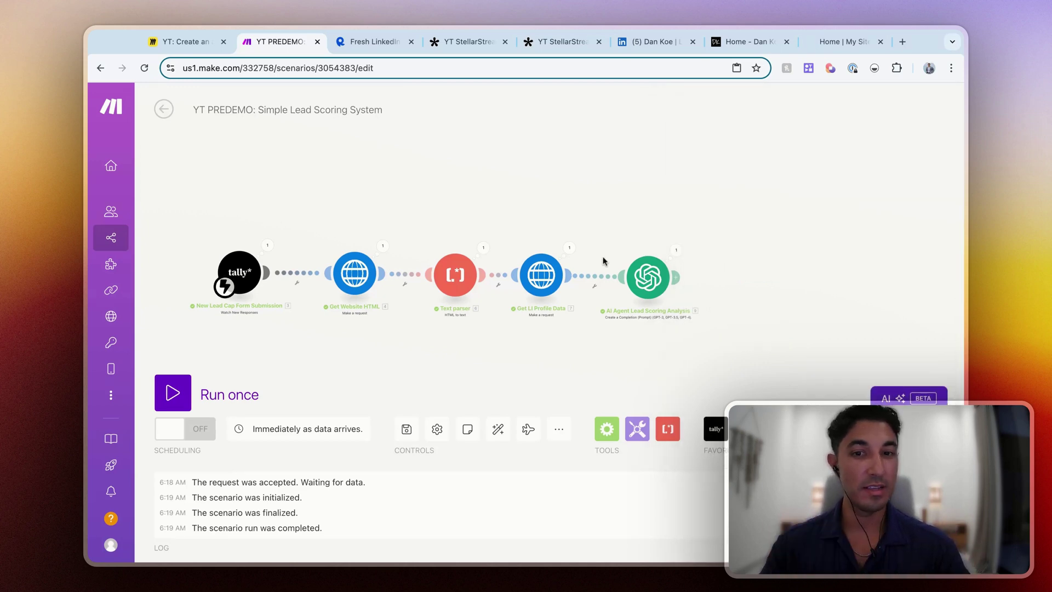
scroll(630, 324, "right", 2)
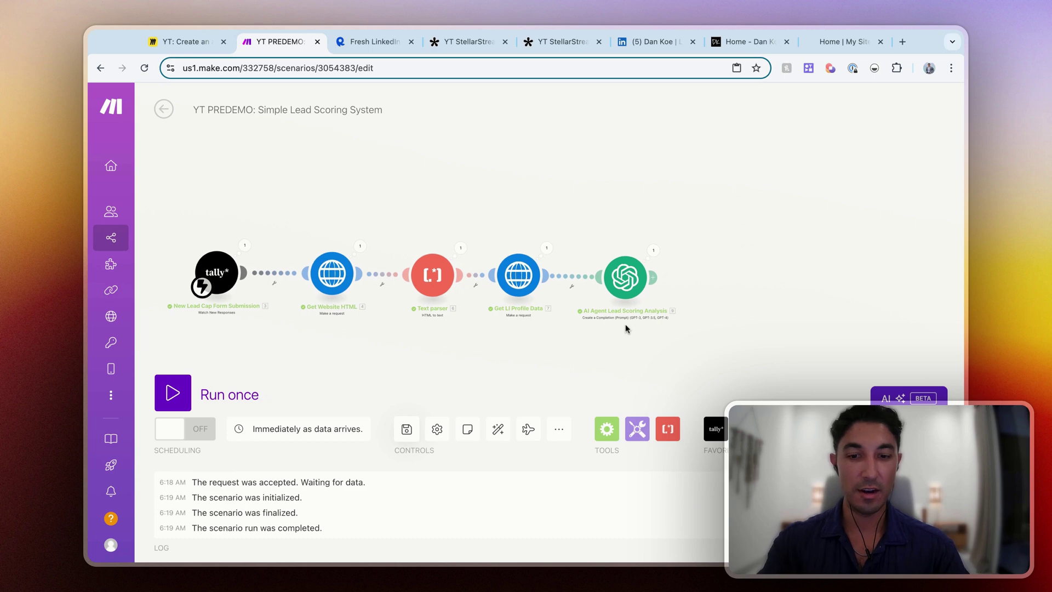
scroll(673, 312, "right", 1)
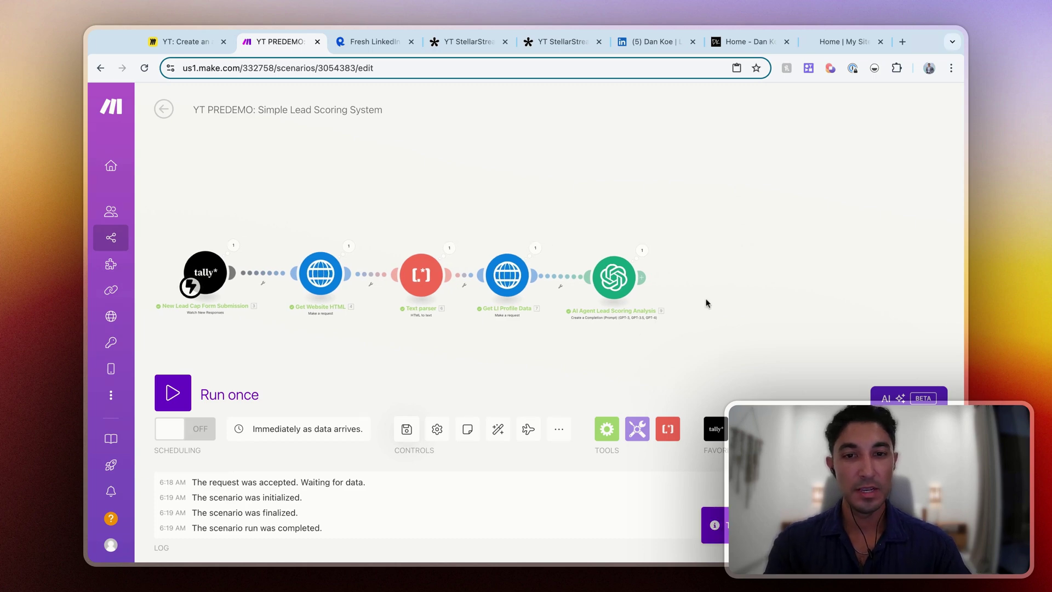
- Add a Google Sheets 'Add a Row' module after the OpenAI lead scoring step
left_click(642, 277)
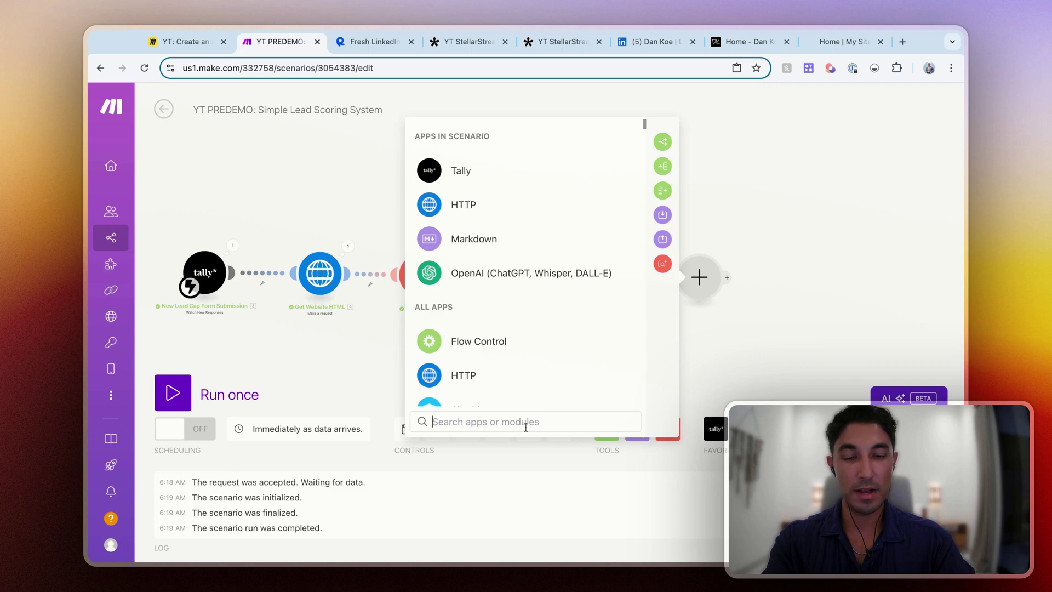
type("google")
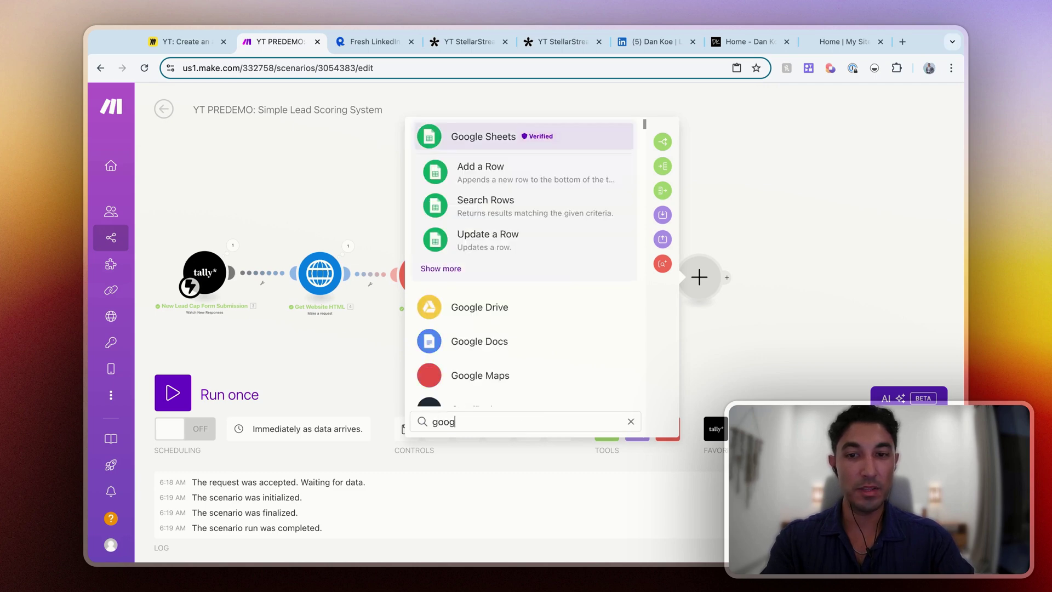
left_click(508, 171)
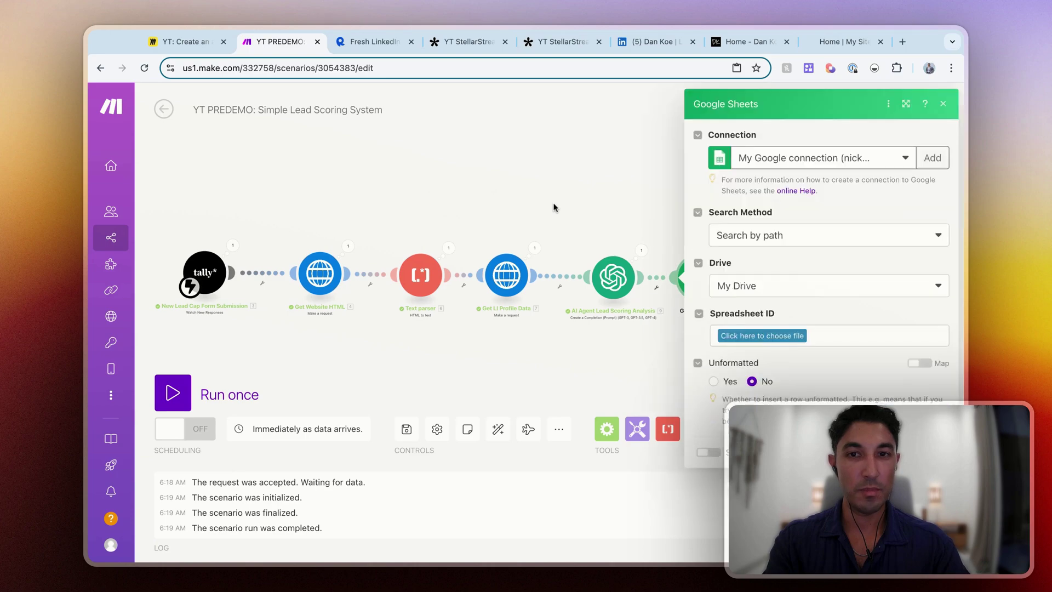
key("super+t")
- Search 'google sheet' and sign in to reach the Google Sheets home page
type("google sh")
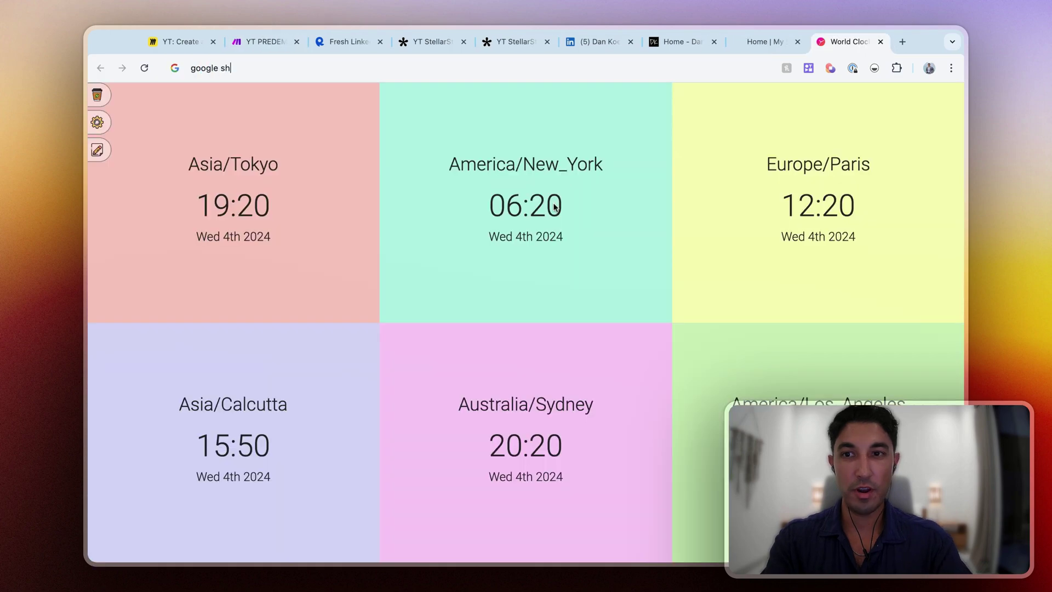
type("eet")
key("Return")
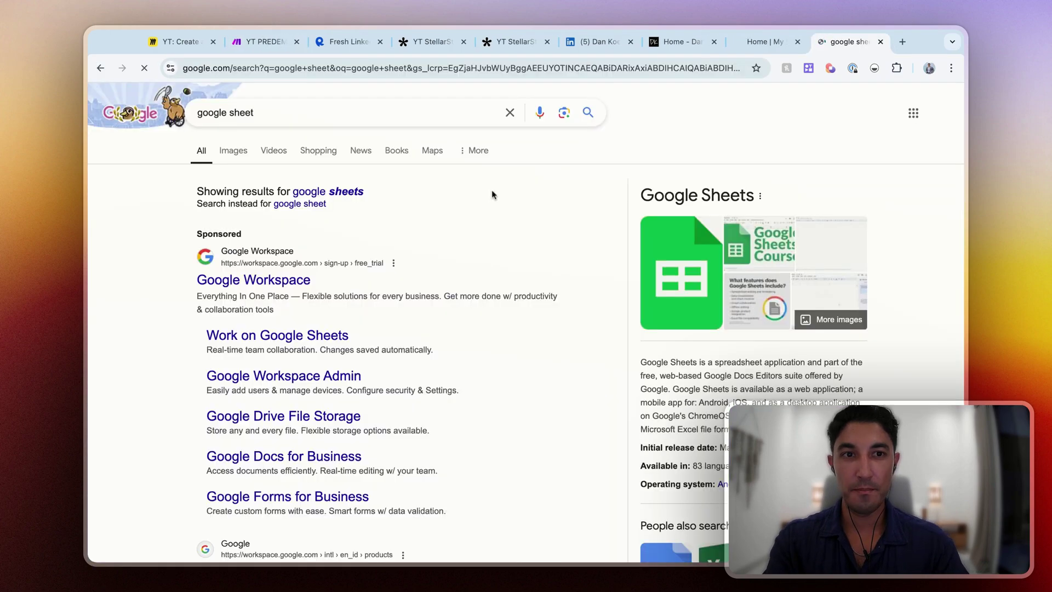
scroll(283, 260, "down", 4)
left_click(312, 378)
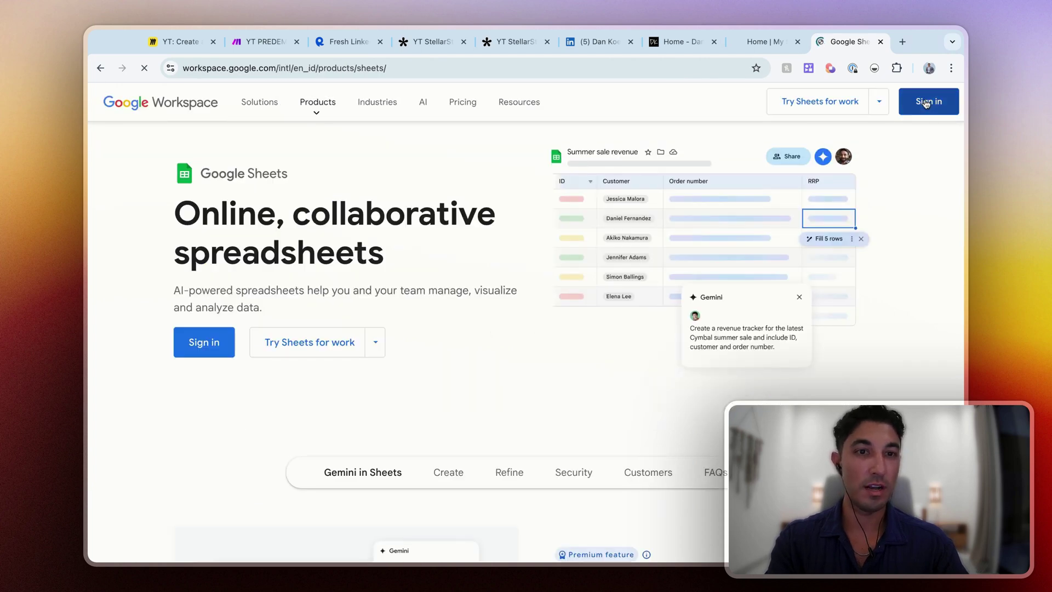
left_click(924, 103)
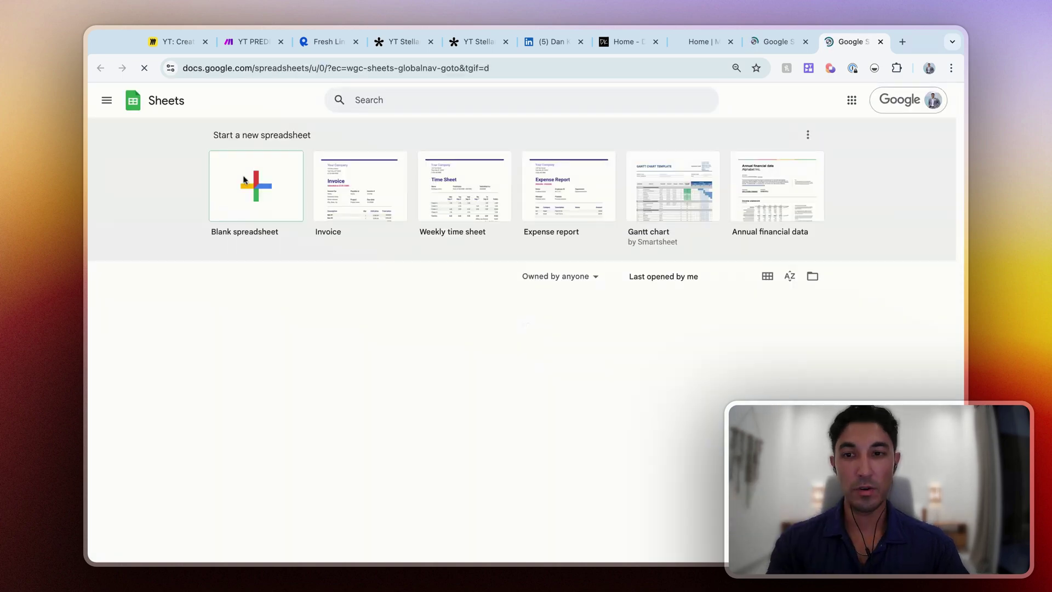
- Create a blank spreadsheet and title it 'New Leads from Lead Capture Form'
left_click(244, 179)
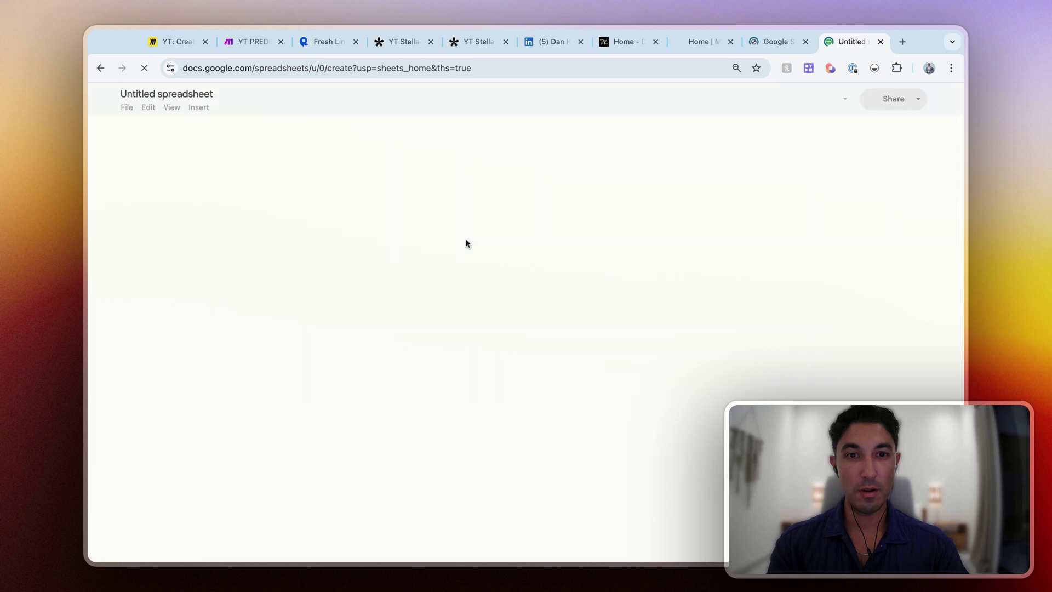
left_click(178, 97)
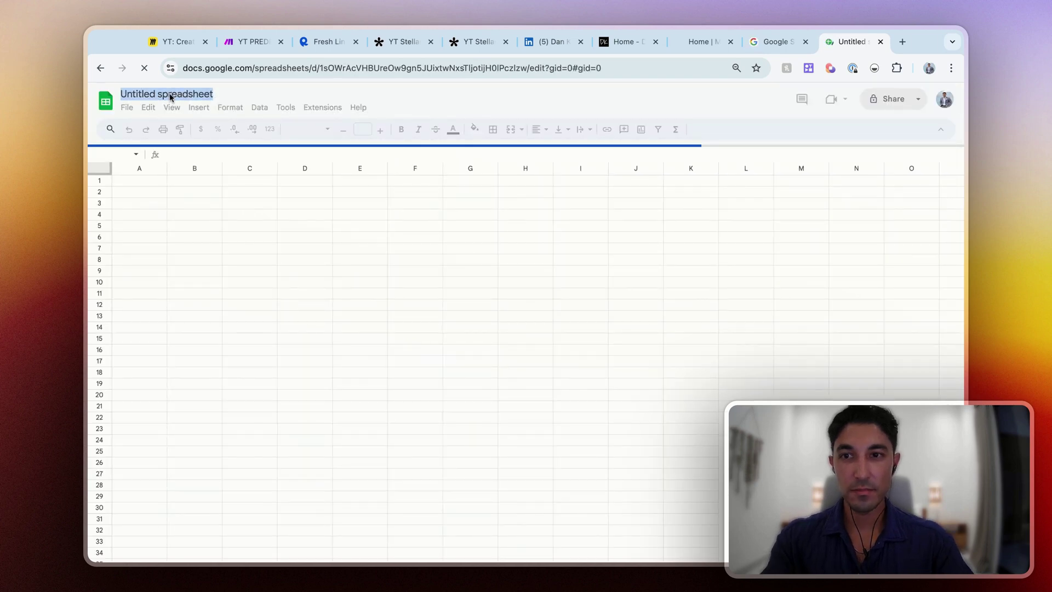
type("N")
left_click(151, 97)
type("New Leads ads from Lea")
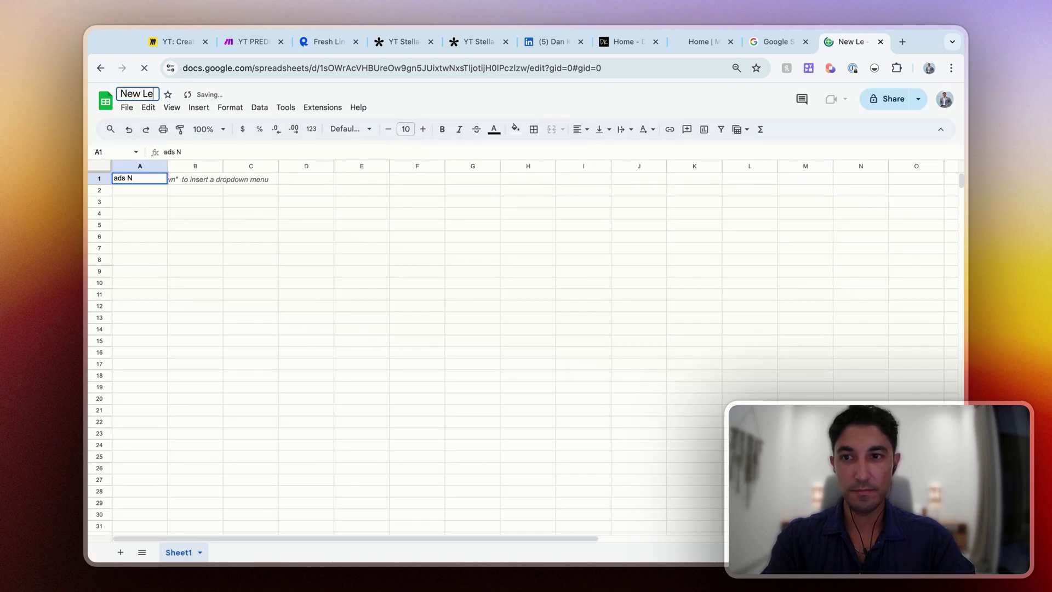
type("C")
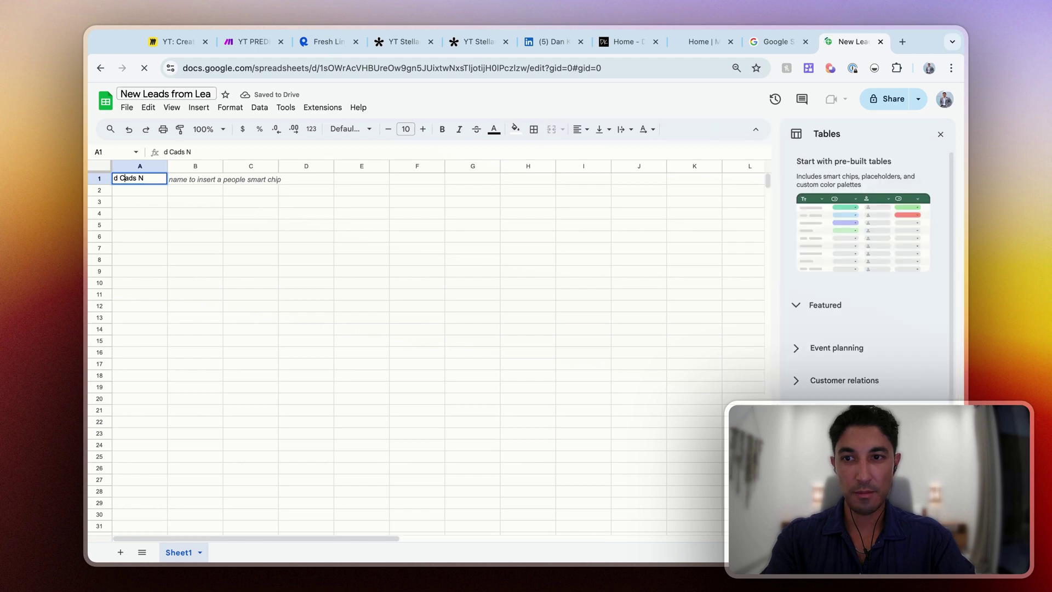
left_click(151, 95)
type("New Leads from Le")
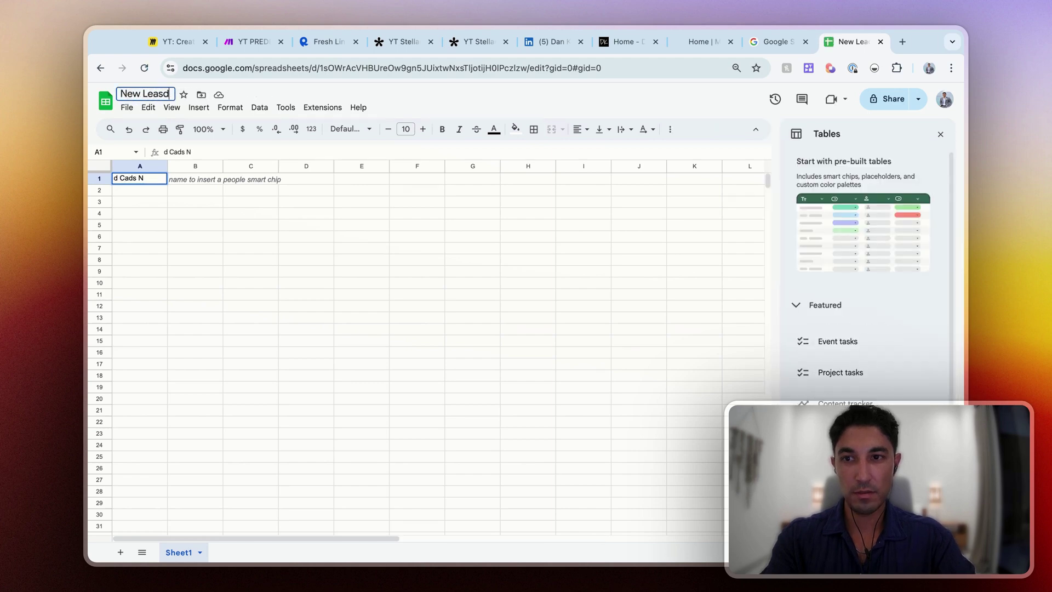
type("ad Ca")
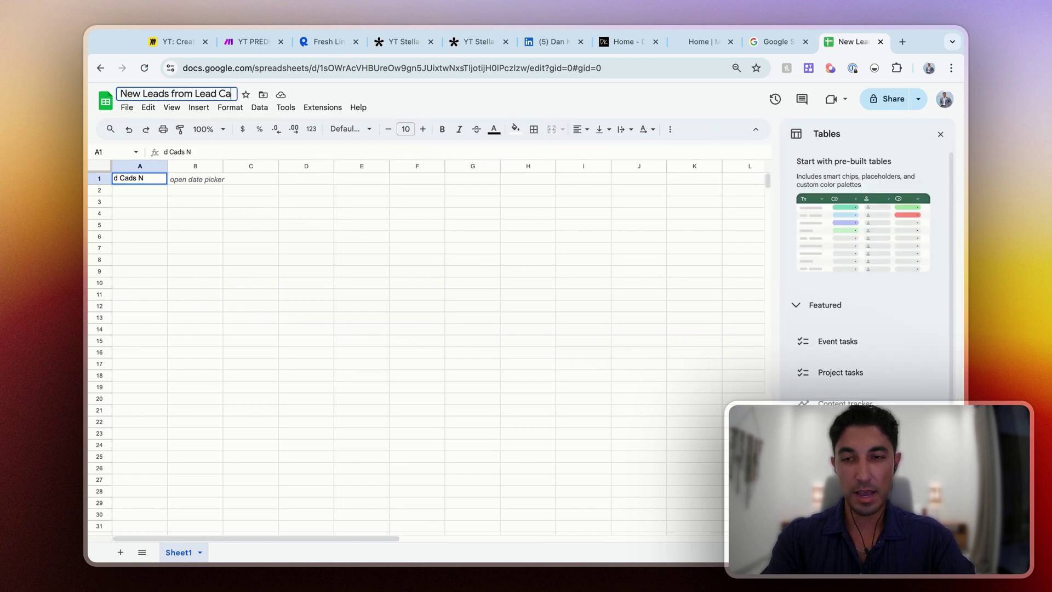
type("pture Form")
key("Return")
- Clear the stray text left in cell A1
left_click(152, 249)
left_click(155, 182)
key("Delete")
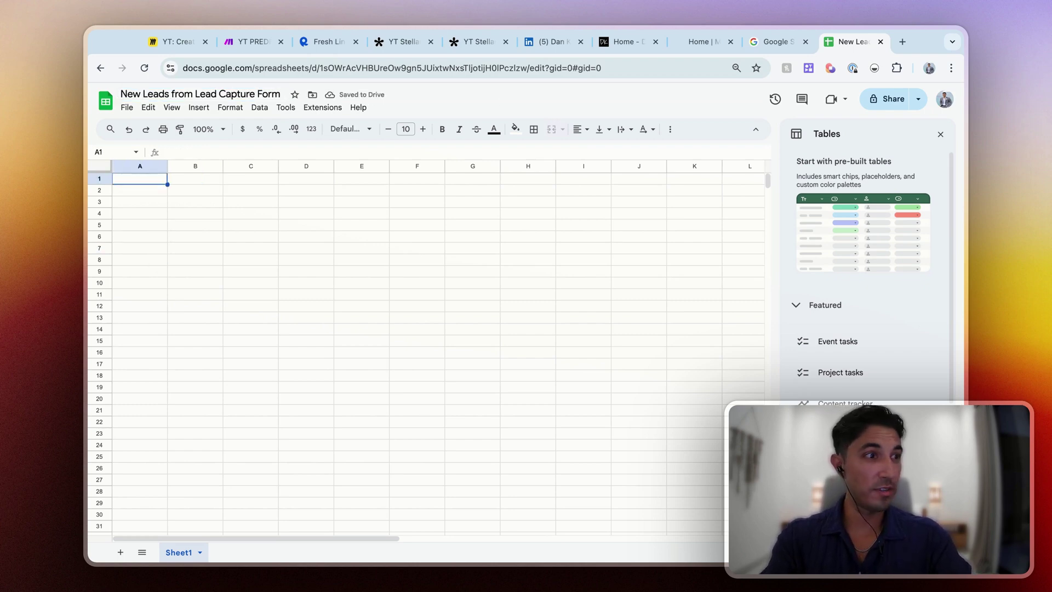
- Enter headers Full Name, LI Profile URL, Lead Score, Score Explanation, Company Name, Company Domain in A1:F1
type("Full Name")
key("Tab")
type("L")
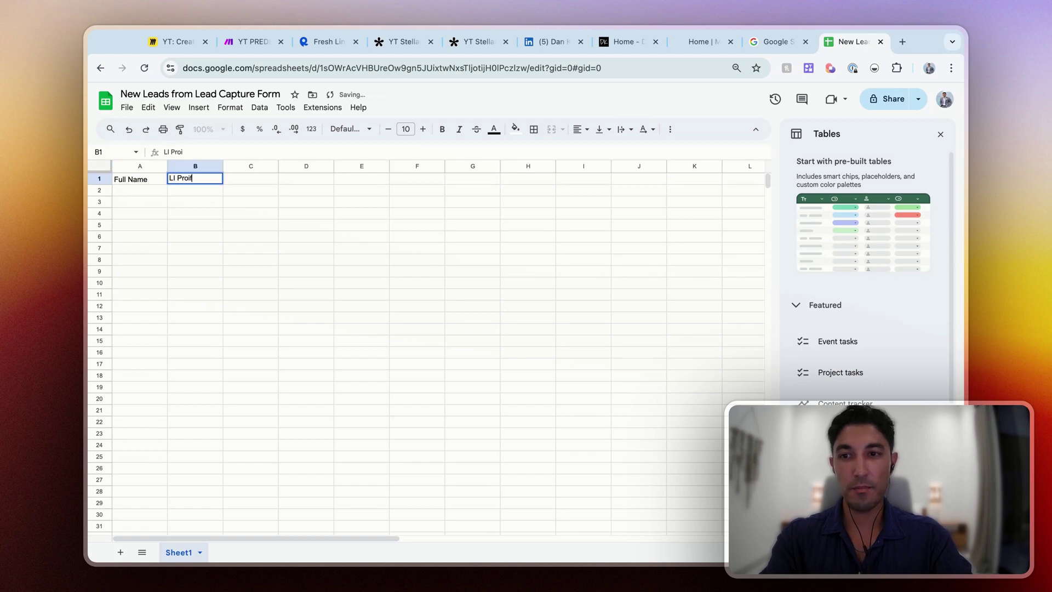
type("I Profile URL")
key("Tab")
type("L")
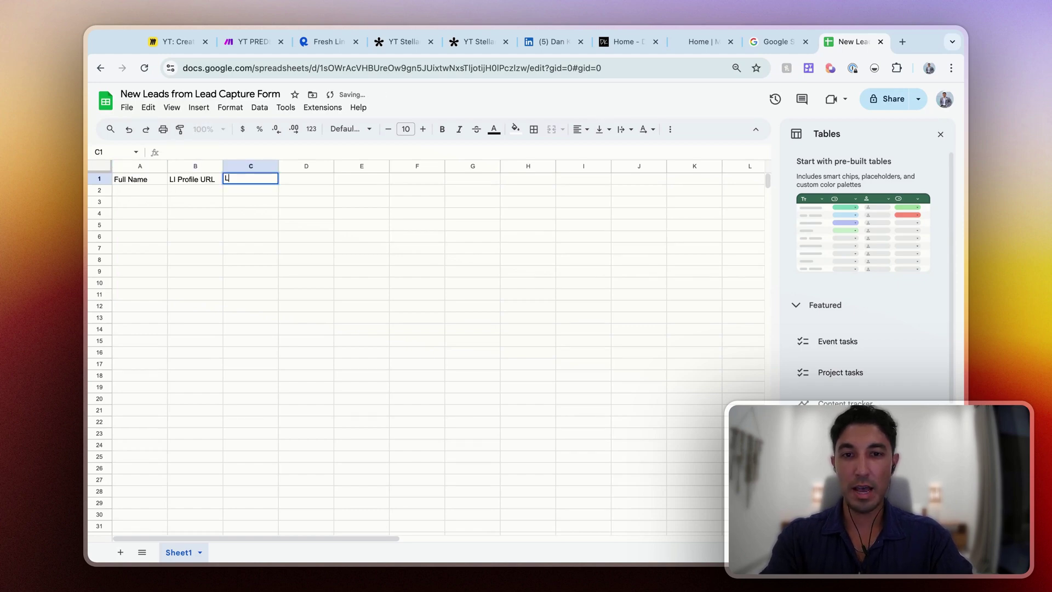
type("ead Score")
key("Tab")
type("Lea")
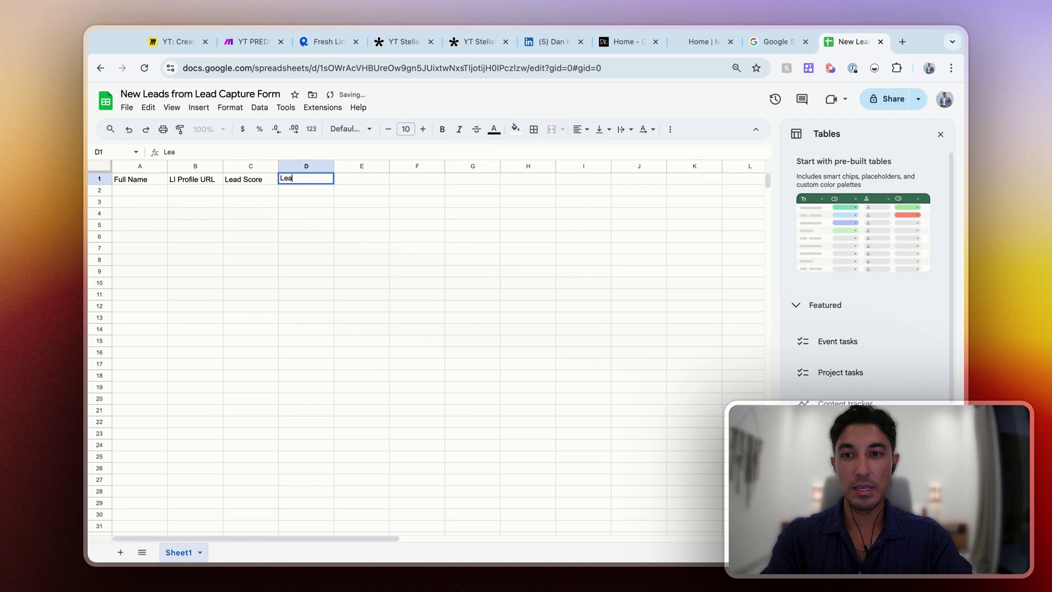
type("core Explanation")
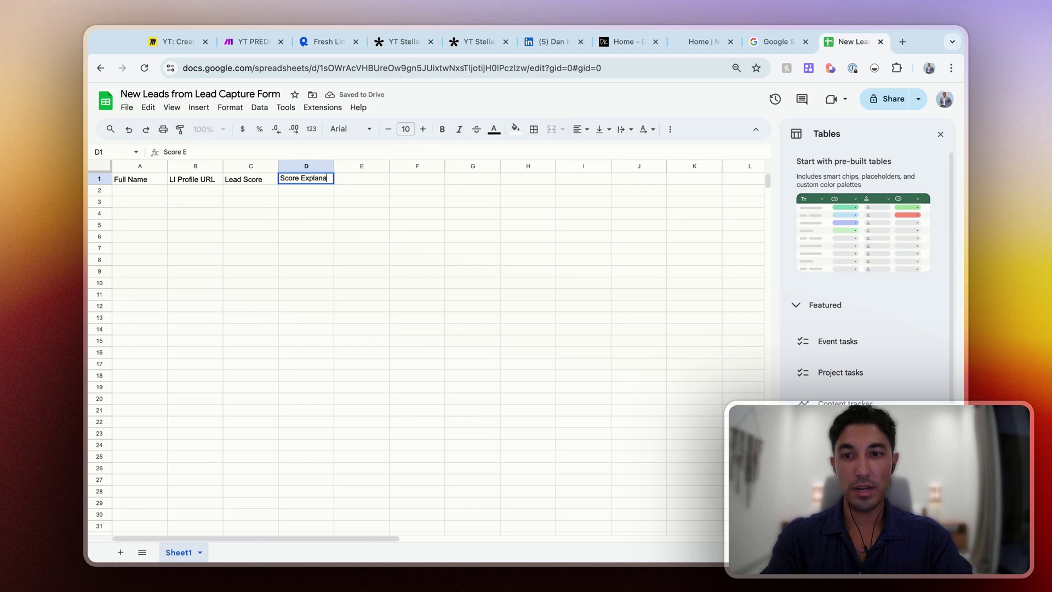
key("Tab")
type("Company Name")
key("Tab")
type("Company Domain")
key("Return")
- Make the header row bold and widen columns A–F equally
key("Up")
key("shift+super+Right")
key("super+b")
left_click(348, 248)
left_click(145, 167)
key("shift+super+Right")
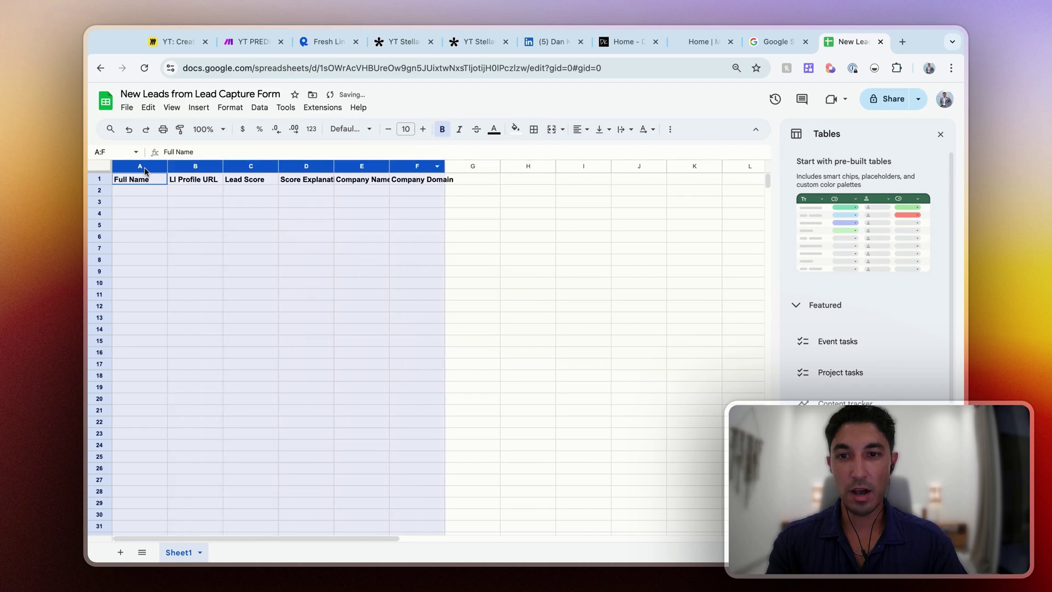
left_click_drag(444, 169, 489, 167)
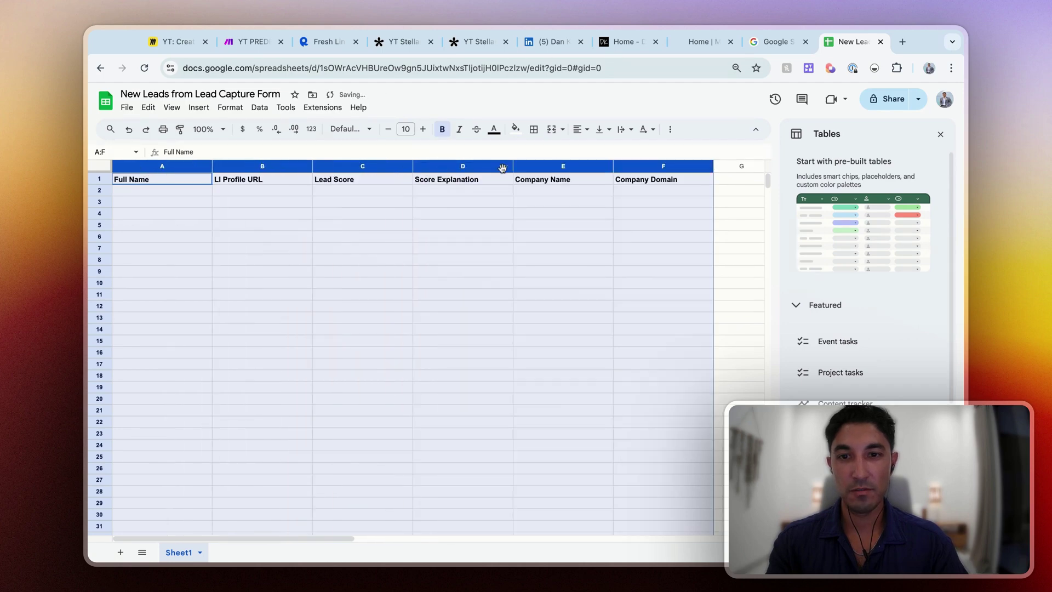
left_click(499, 226)
- Close the Tables side panel and return to the Make scenario
left_click(159, 190)
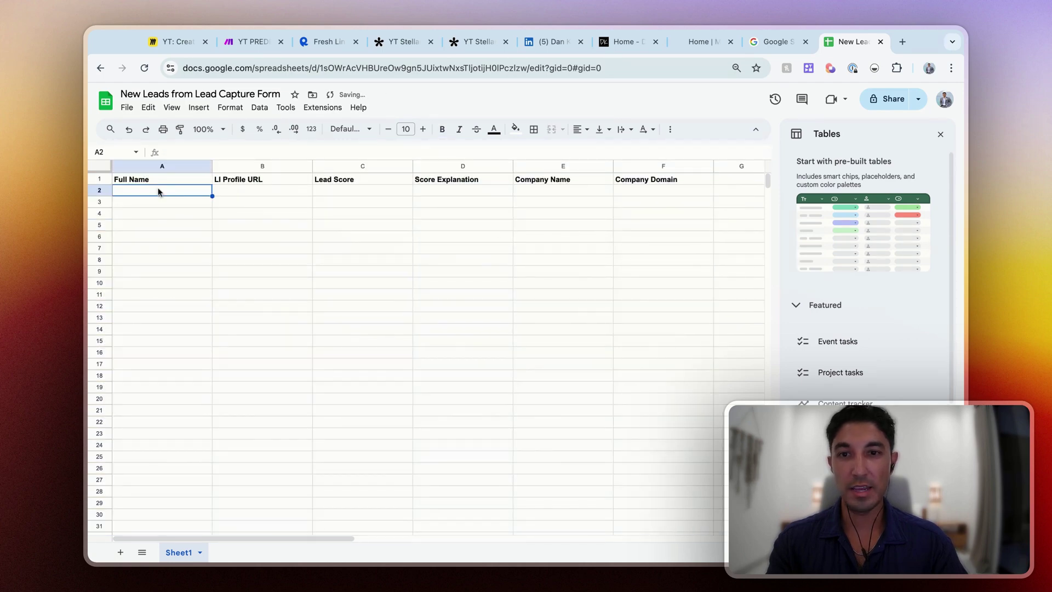
left_click(940, 135)
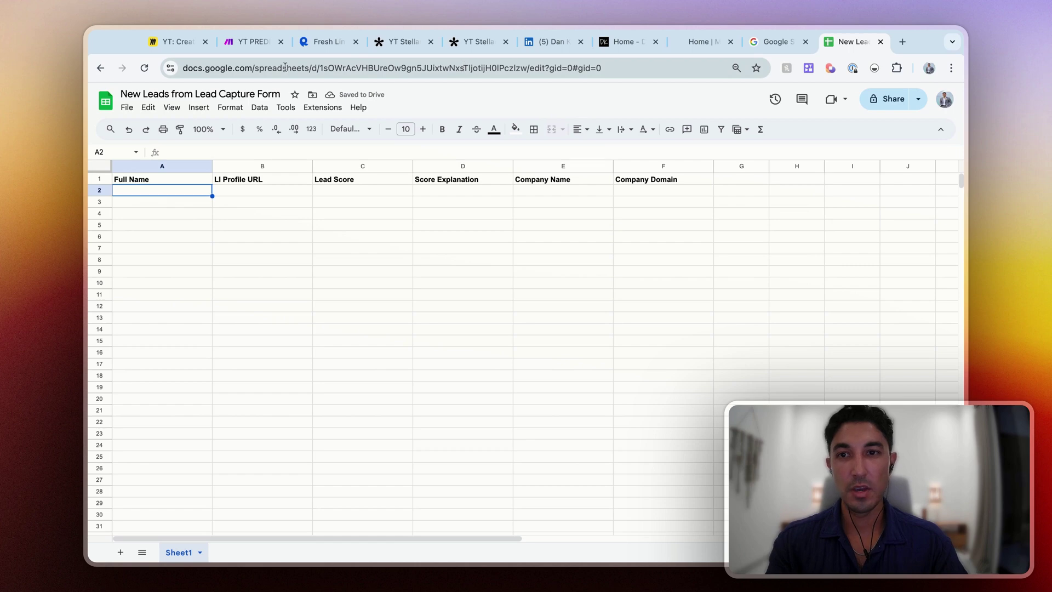
left_click(259, 49)
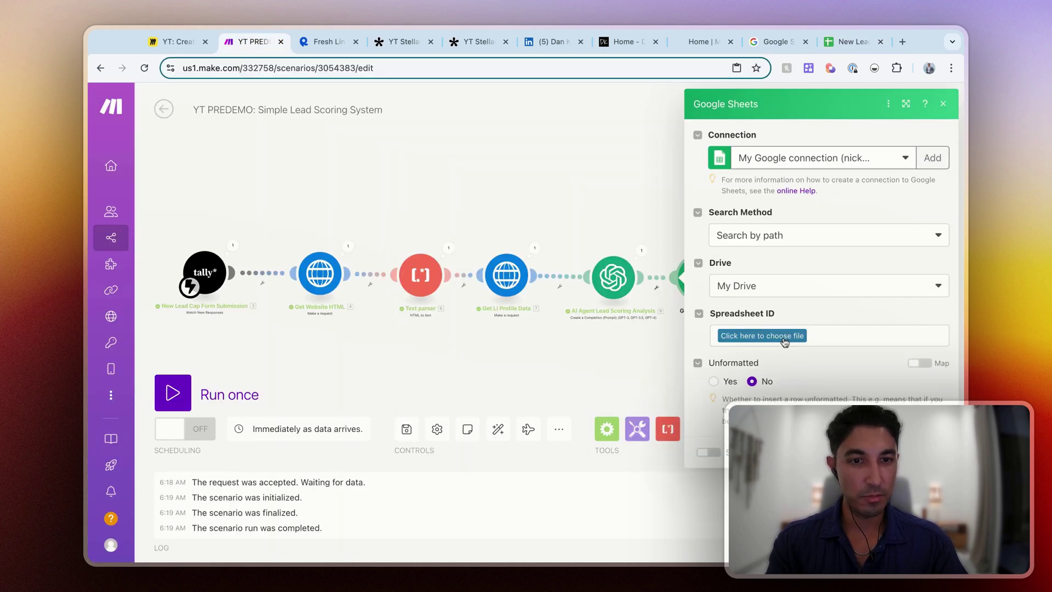
- Target the 'New Leads from Lead Capture Form' spreadsheet, Sheet1, in the Add a Row step
left_click(784, 341)
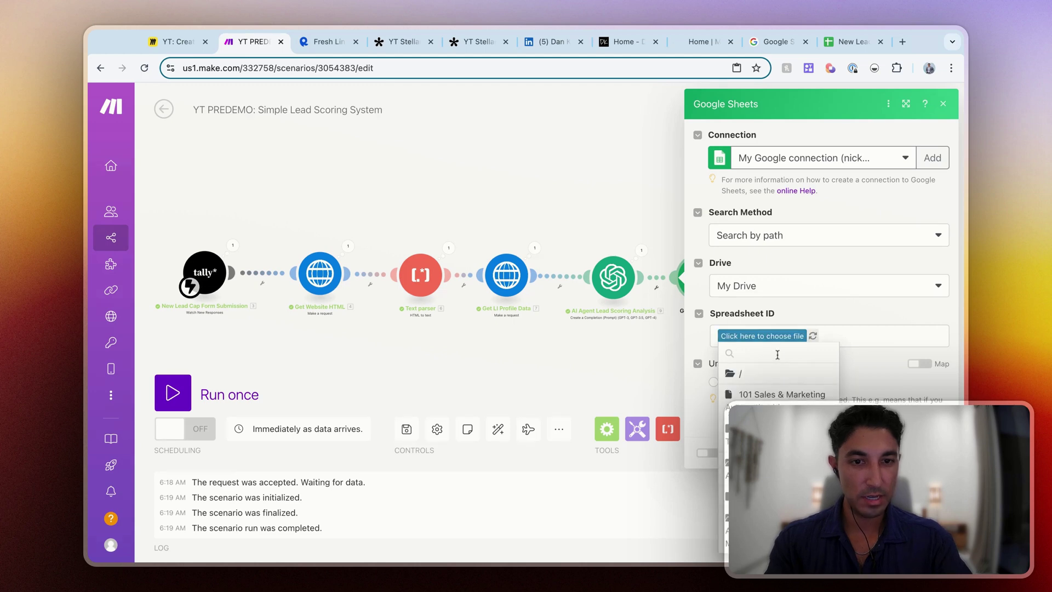
type("new lead")
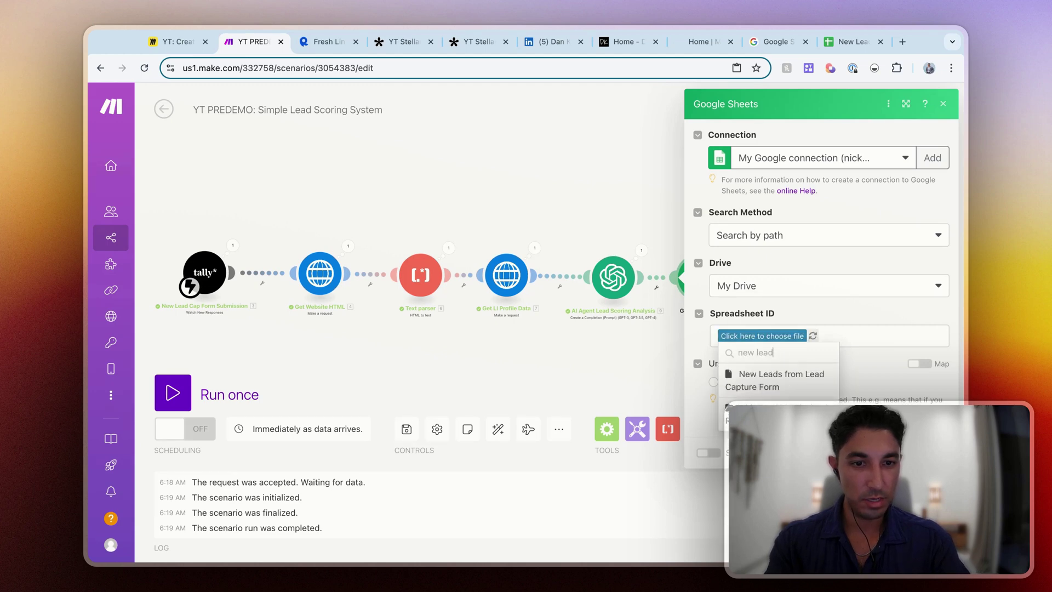
left_click(780, 380)
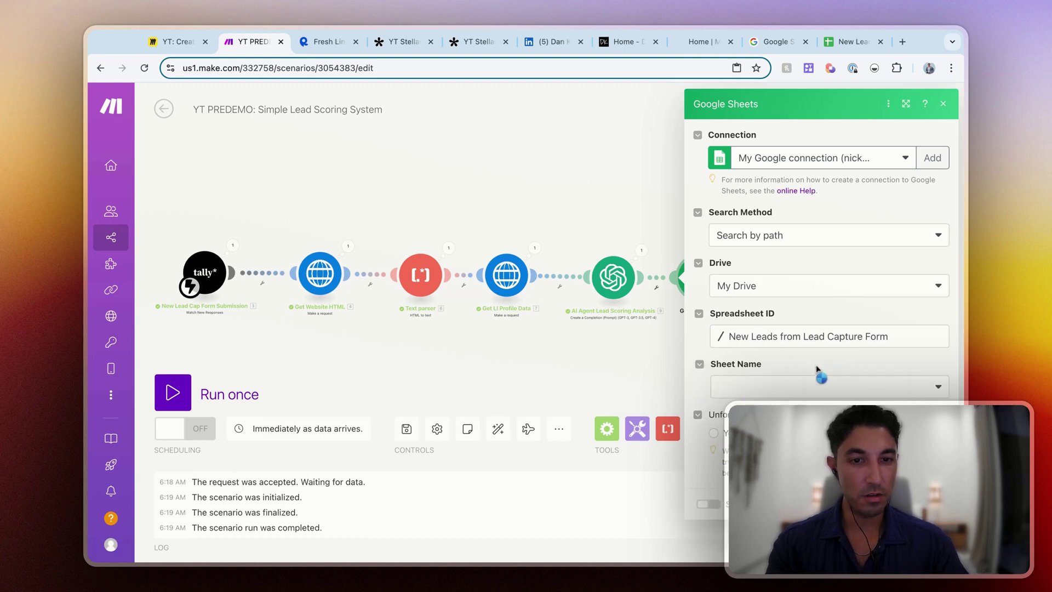
left_click(781, 397)
left_click(808, 410)
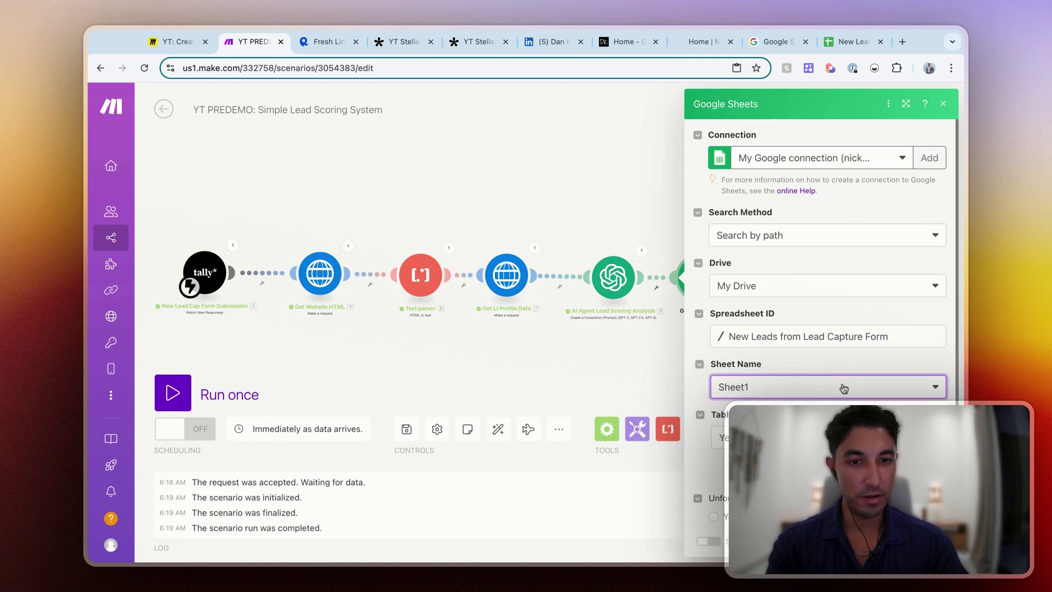
scroll(811, 402, "down", 1)
scroll(816, 384, "down", 5)
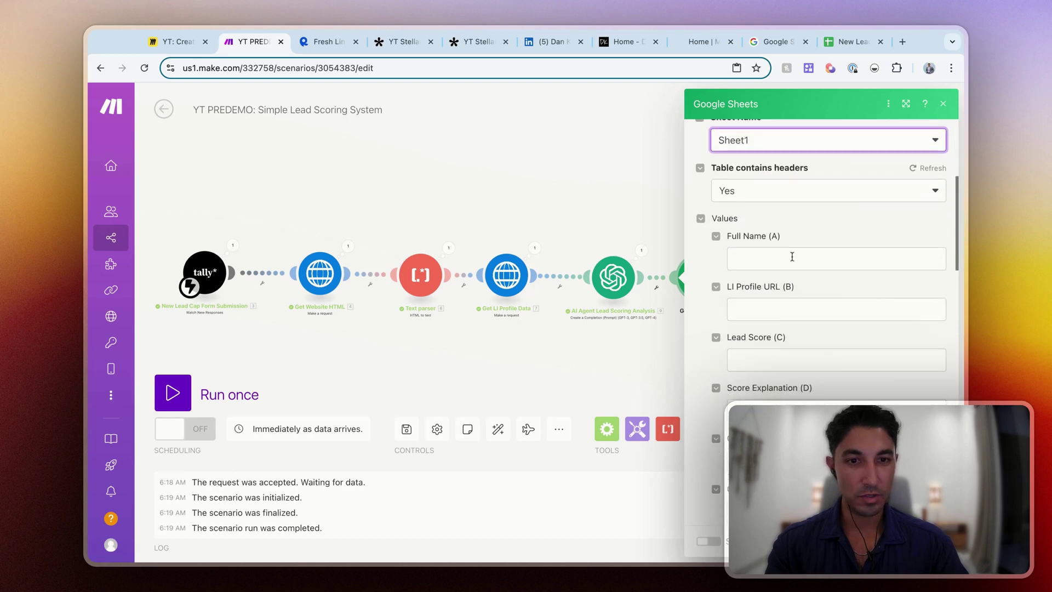
- Map full_name, linkedin_url and the AI lead score into Full Name, LI Profile URL and Lead Score
left_click(784, 257)
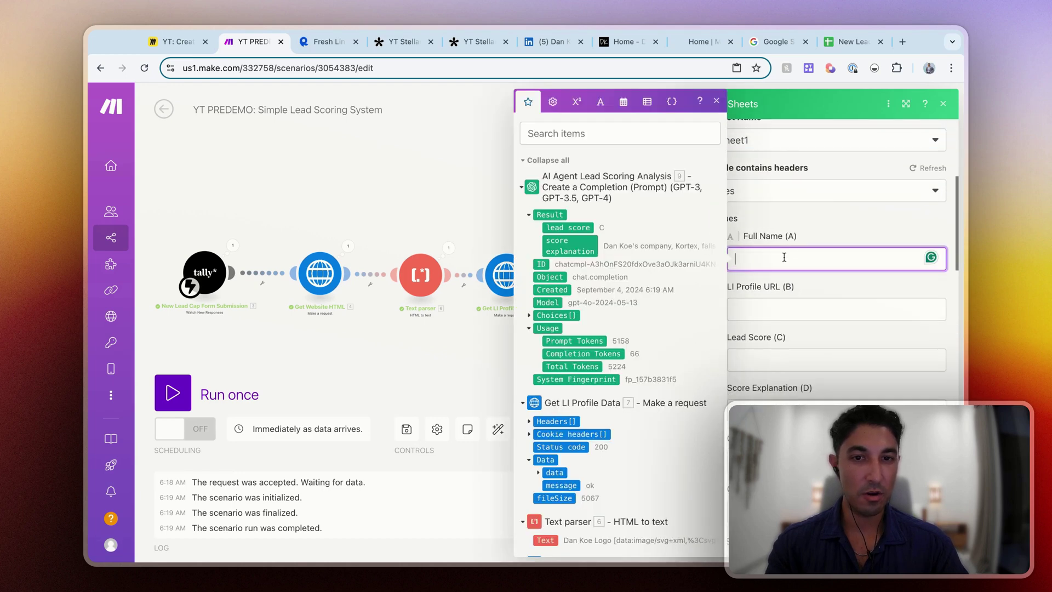
scroll(602, 283, "down", 5)
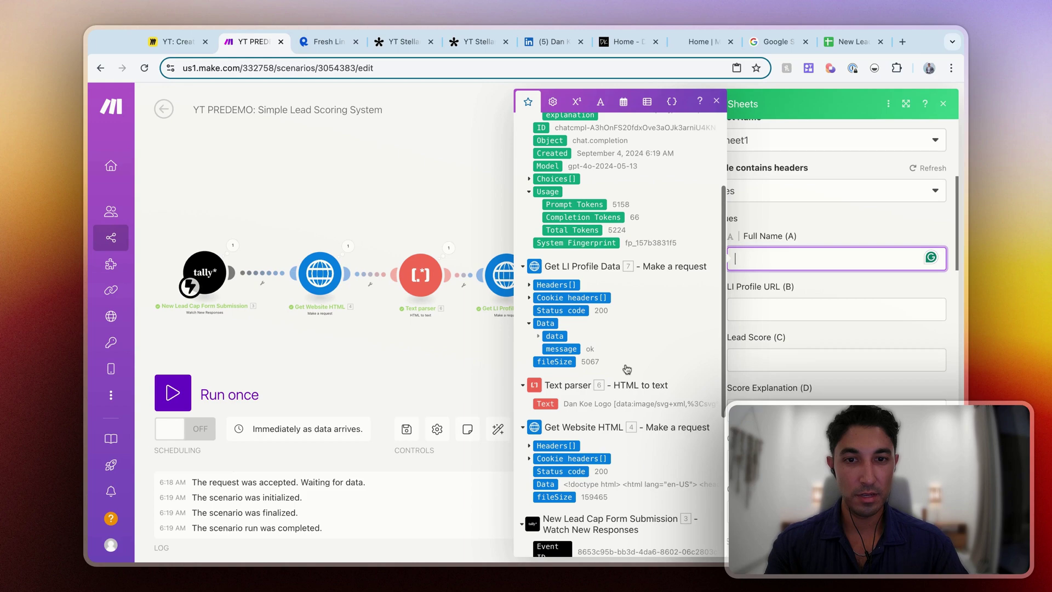
scroll(633, 422, "down", 4)
scroll(633, 422, "up", 1)
left_click(538, 242)
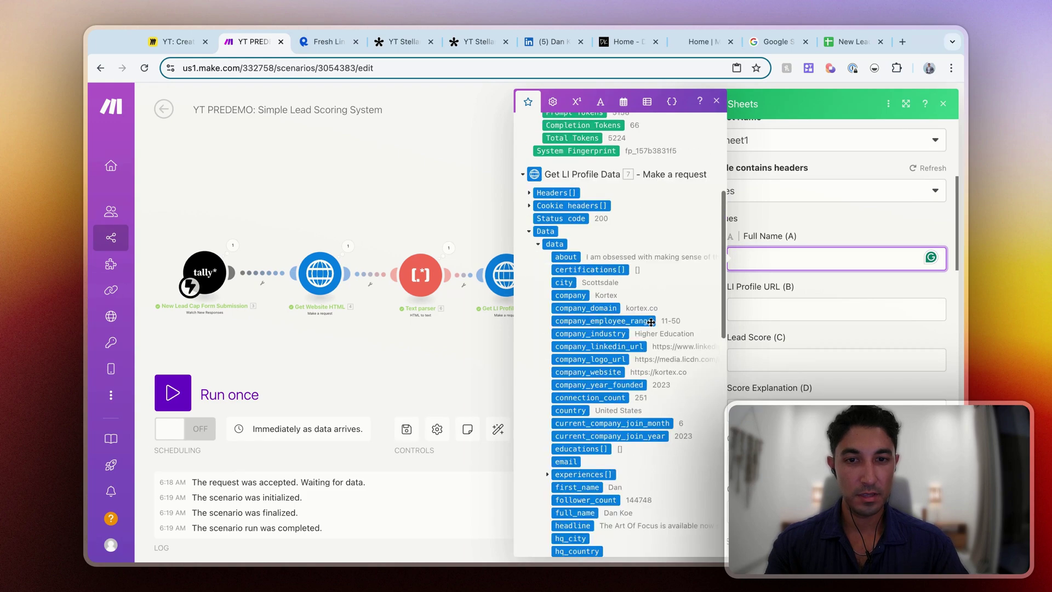
scroll(651, 322, "down", 2)
scroll(651, 322, "down", 5)
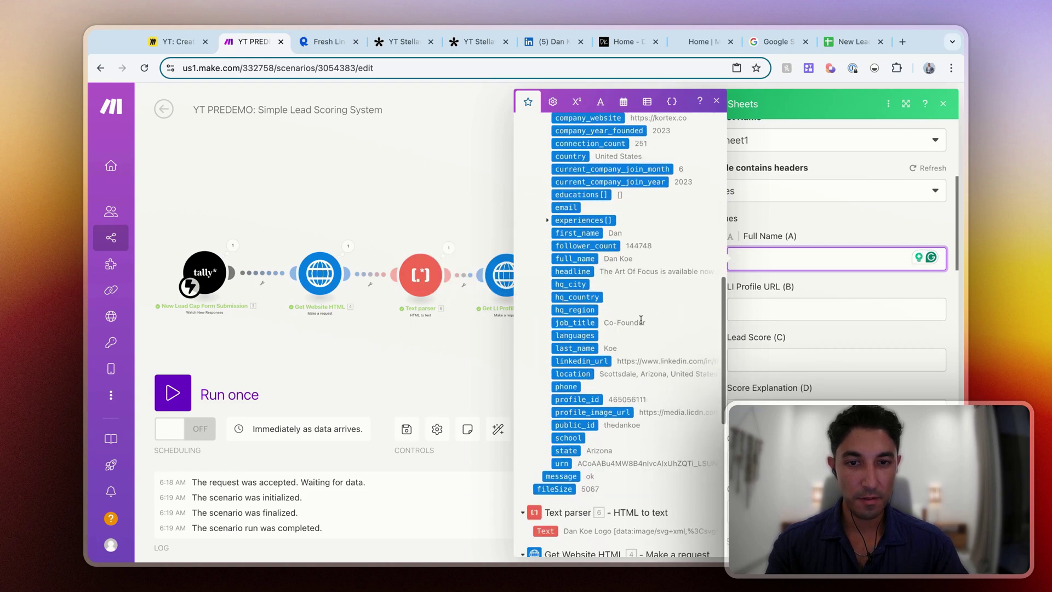
left_click(589, 258)
key("Tab")
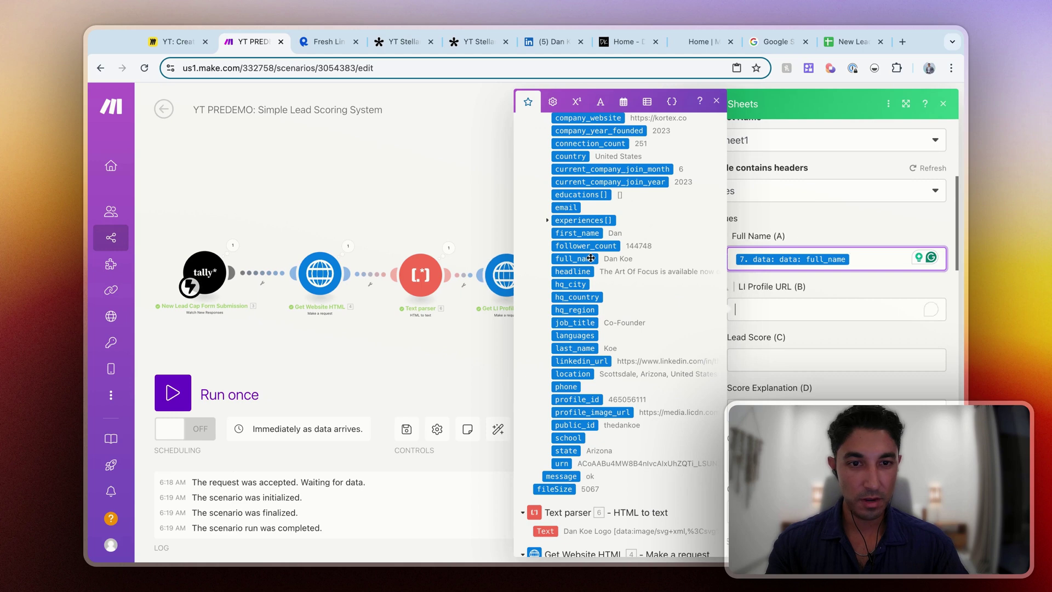
left_click(607, 359)
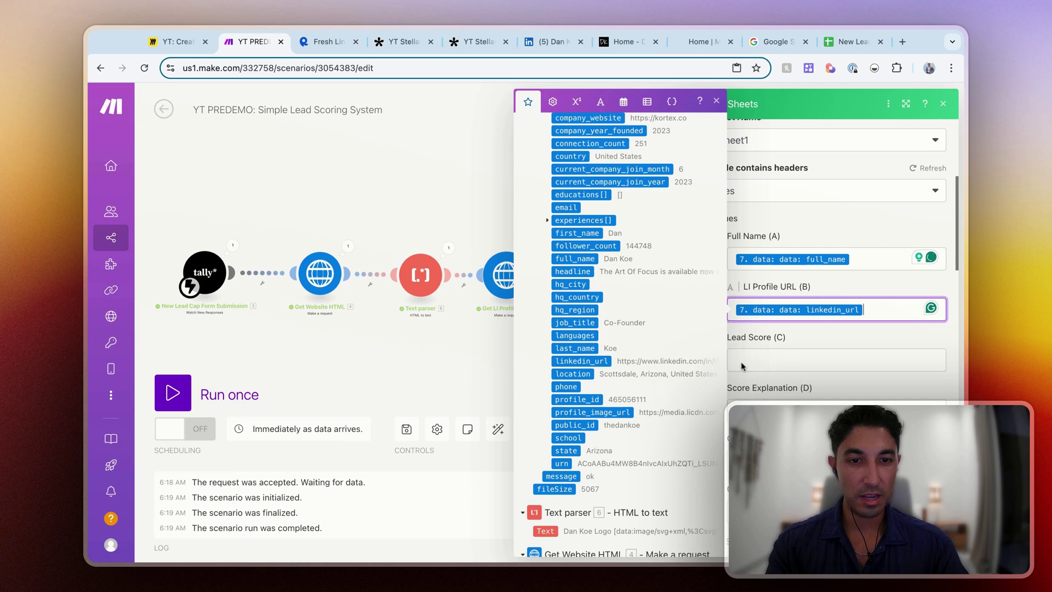
key("Tab")
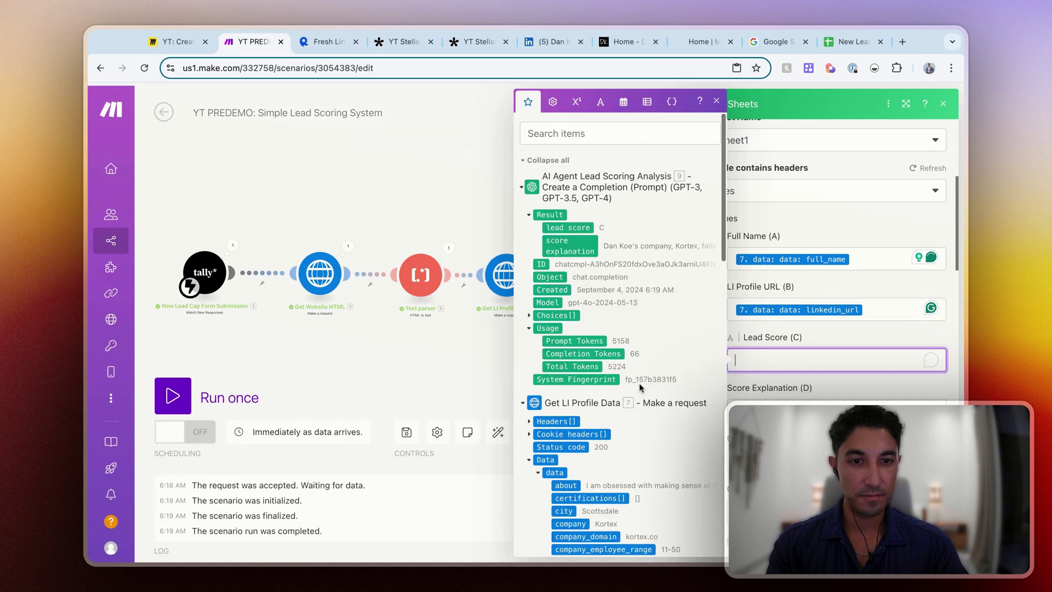
left_click(589, 230)
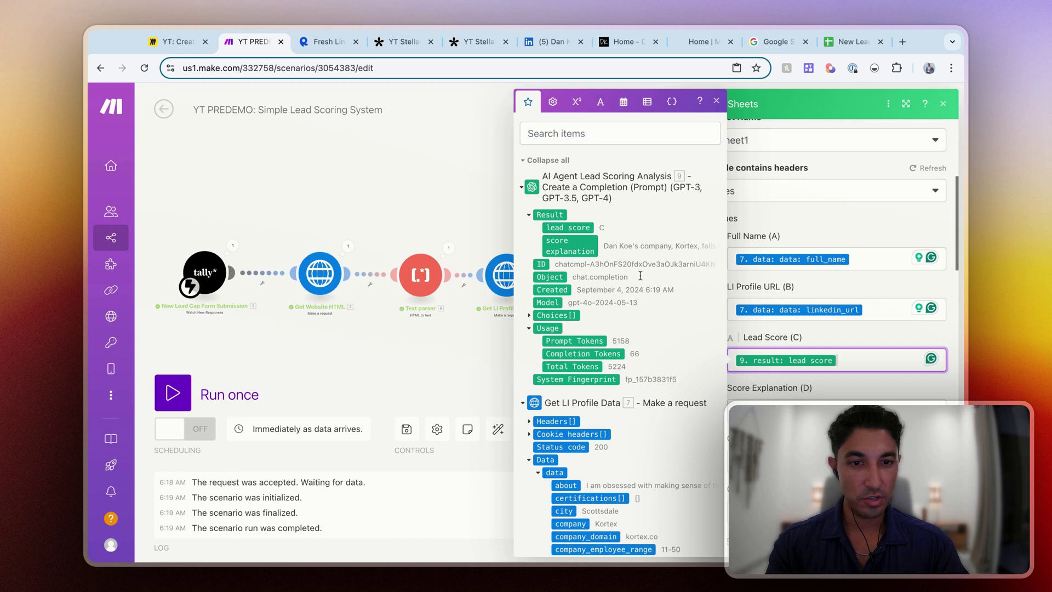
key("Tab")
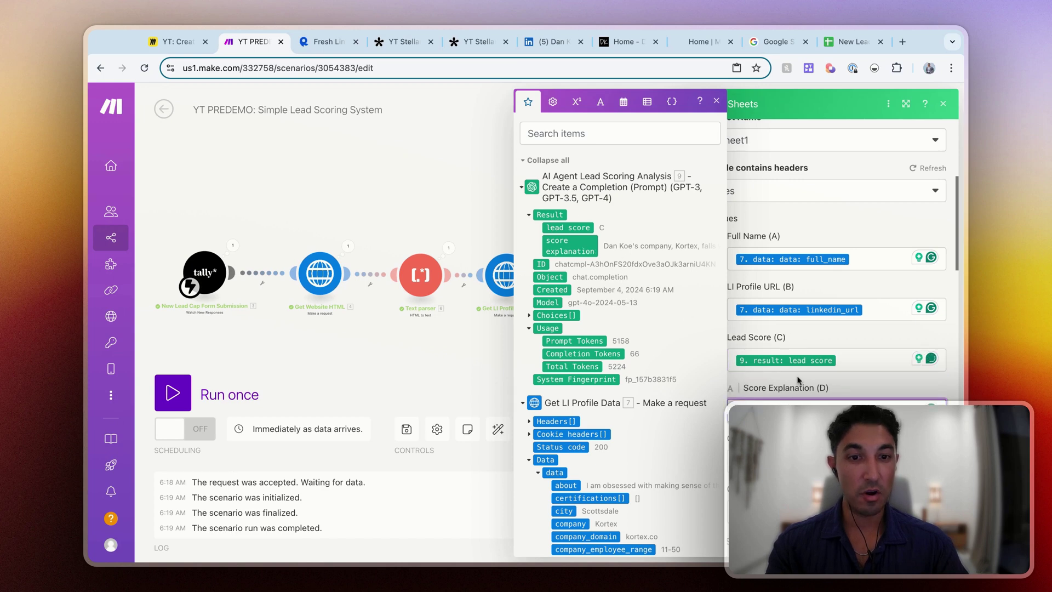
- Map company and company_domain into Company Name (E) and Company Domain (F), then close the module
scroll(805, 361, "down", 3)
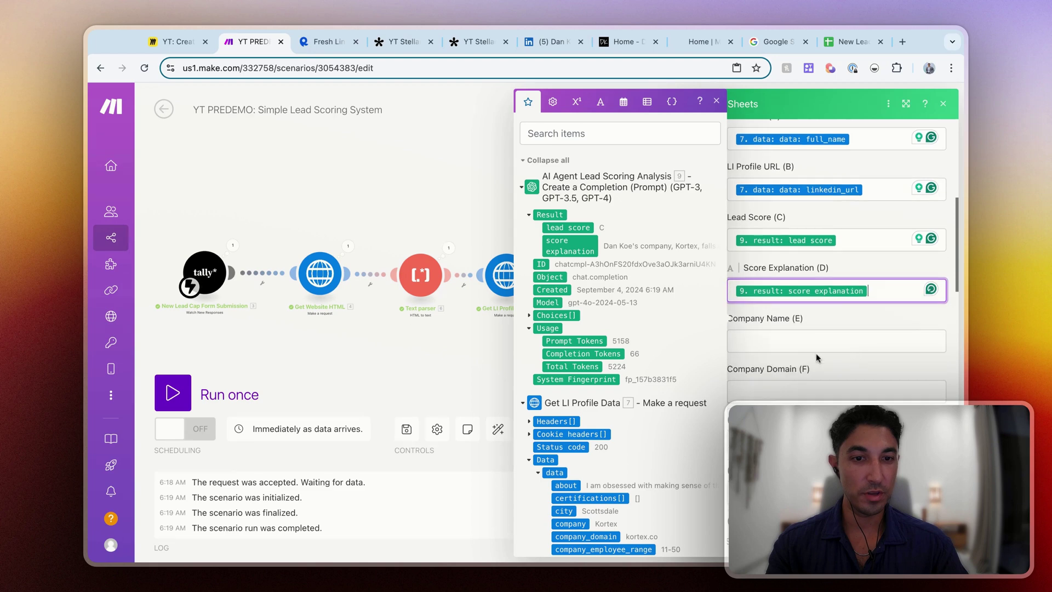
left_click(796, 335)
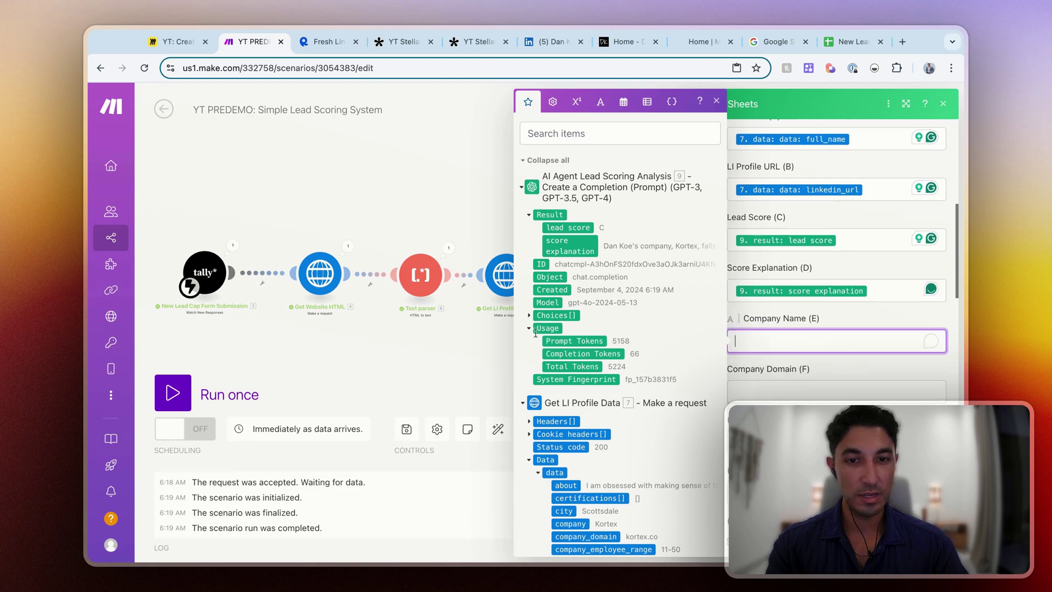
scroll(594, 323, "down", 3)
scroll(595, 323, "down", 2)
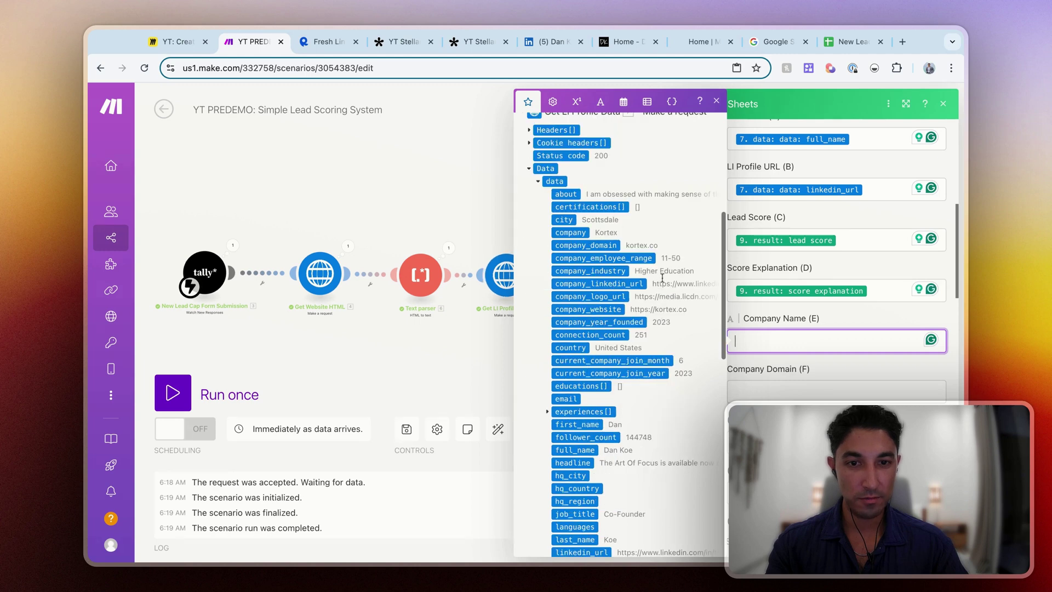
left_click_drag(570, 232, 739, 347)
left_click(791, 393)
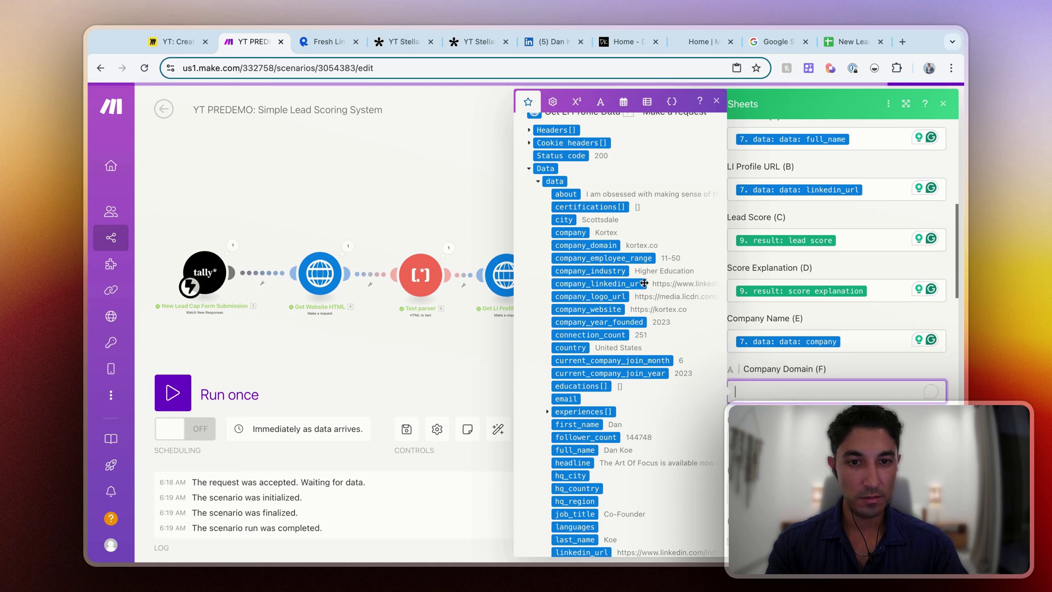
left_click_drag(615, 245, 798, 391)
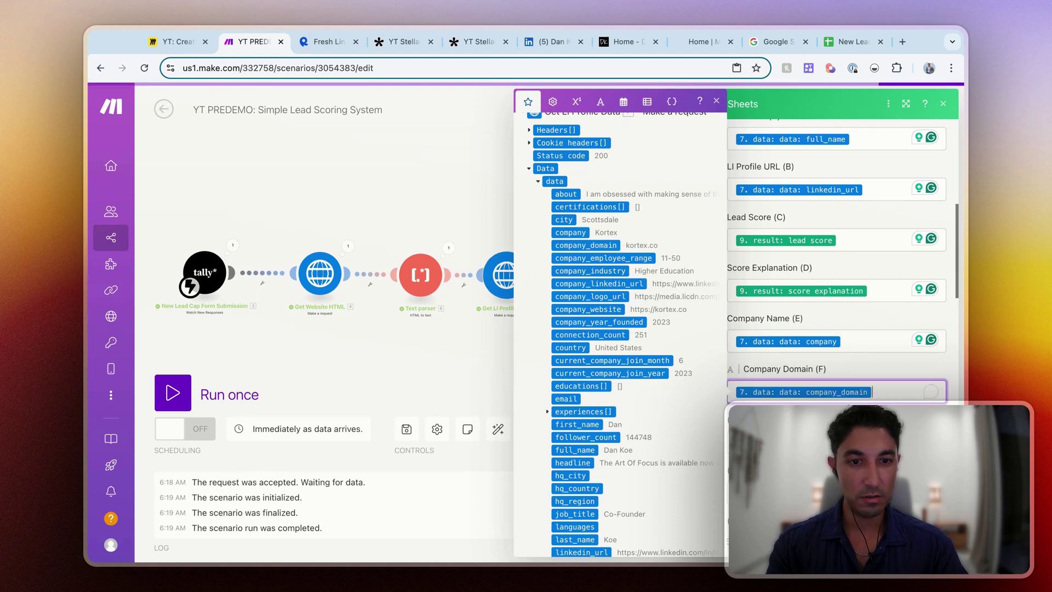
left_click(799, 433)
scroll(800, 427, "down", 2)
left_click(936, 541)
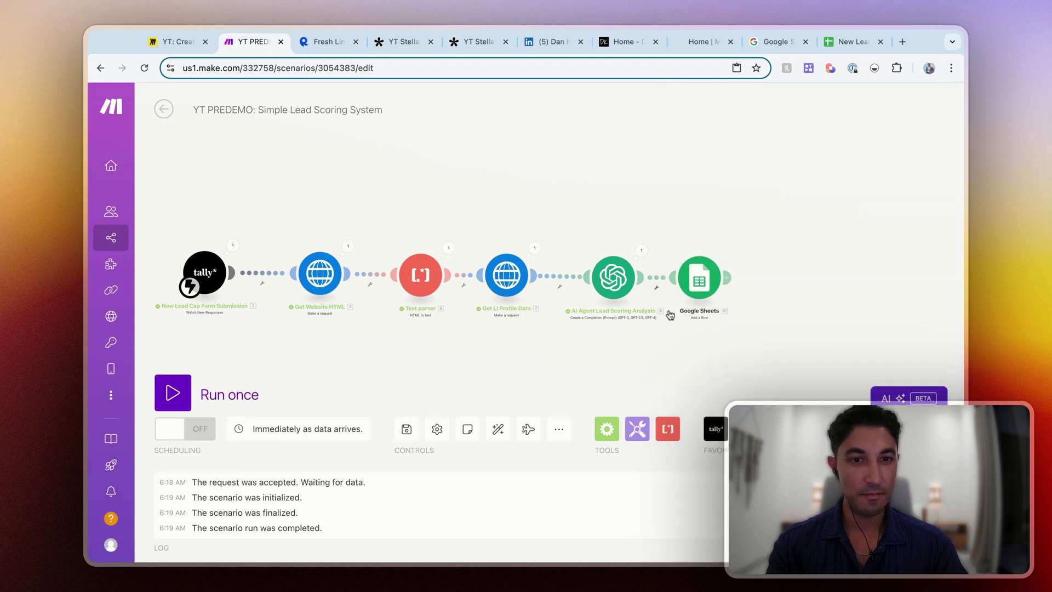
- Save the scenario and add a Slack 'Create a Message' module after Google Sheets
left_click(407, 429)
scroll(853, 270, "right", 3)
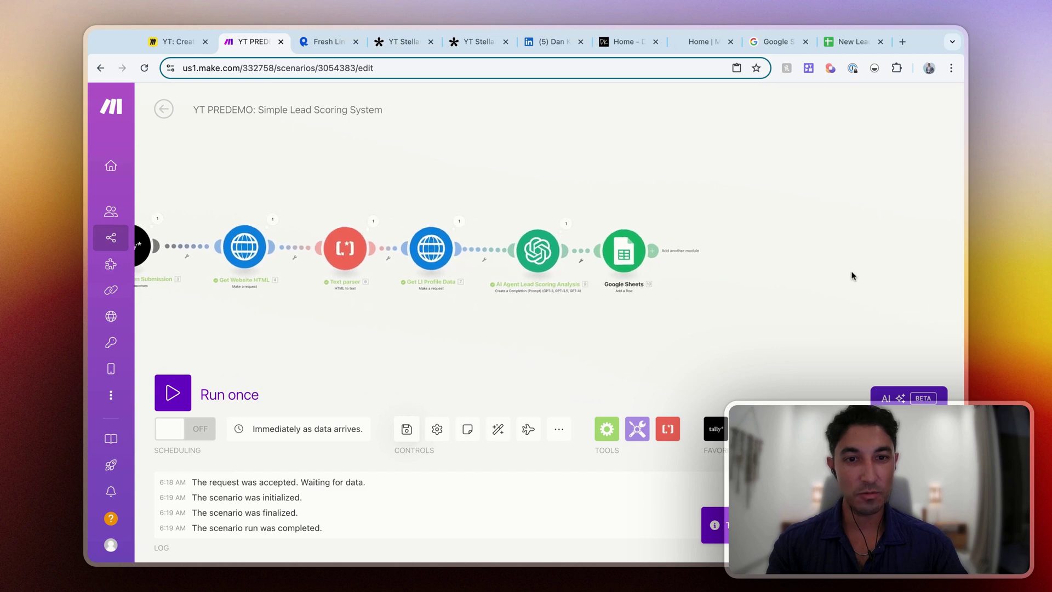
left_click(656, 250)
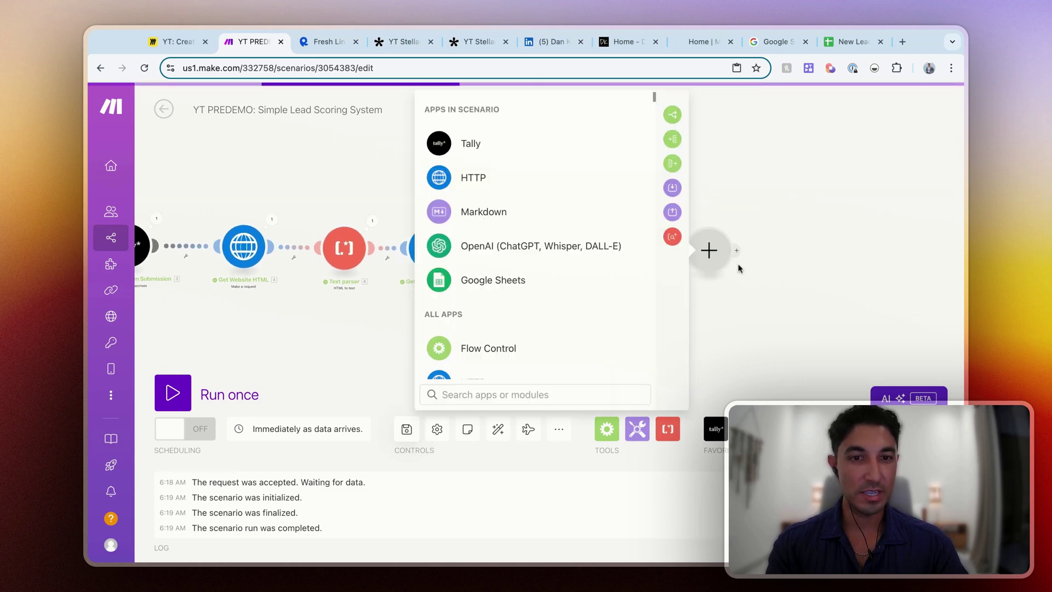
type("slack")
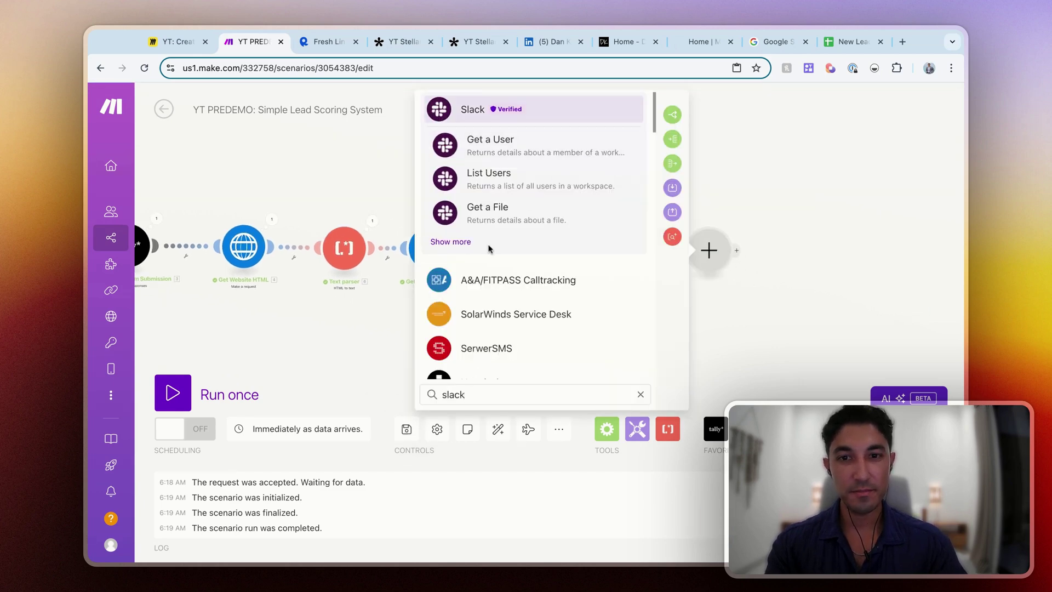
left_click(466, 242)
scroll(542, 206, "down", 5)
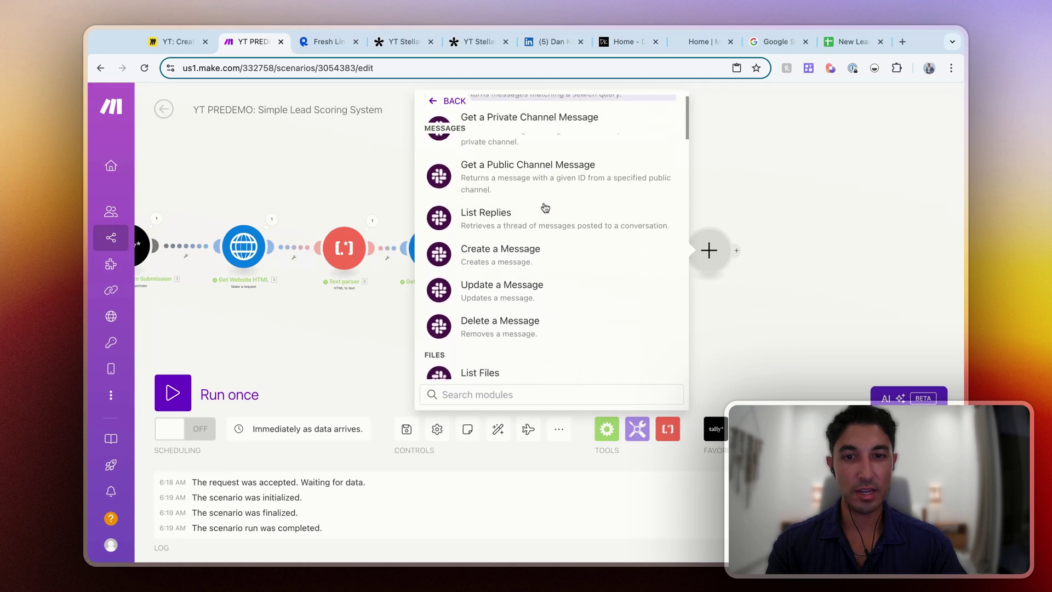
left_click(527, 211)
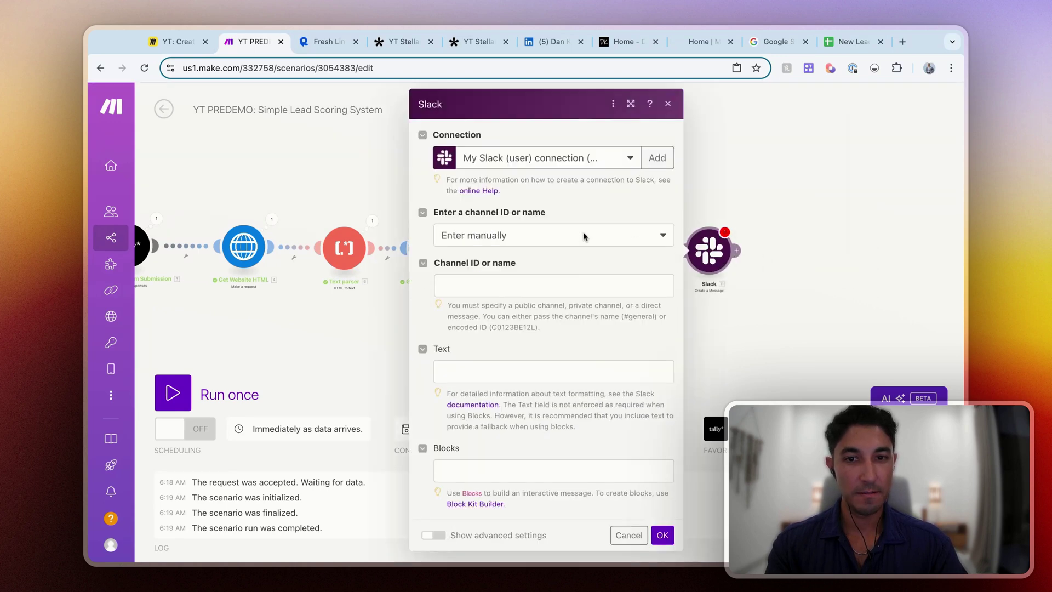
- Set the Slack channel, selected from the list, to the public channel general
left_click(537, 237)
left_click(517, 274)
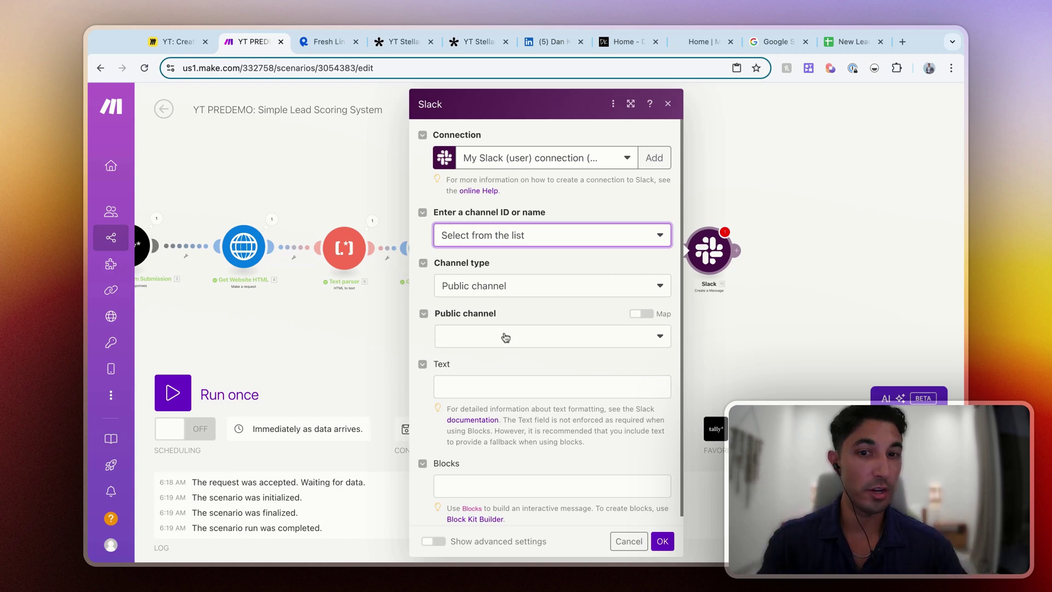
left_click(552, 336)
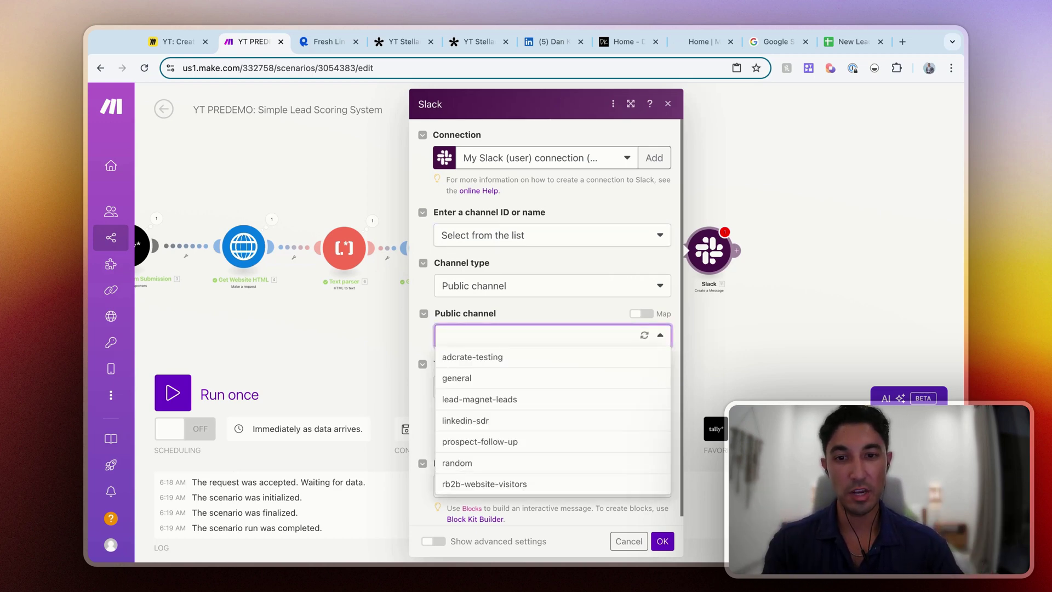
left_click(496, 379)
left_click(541, 365)
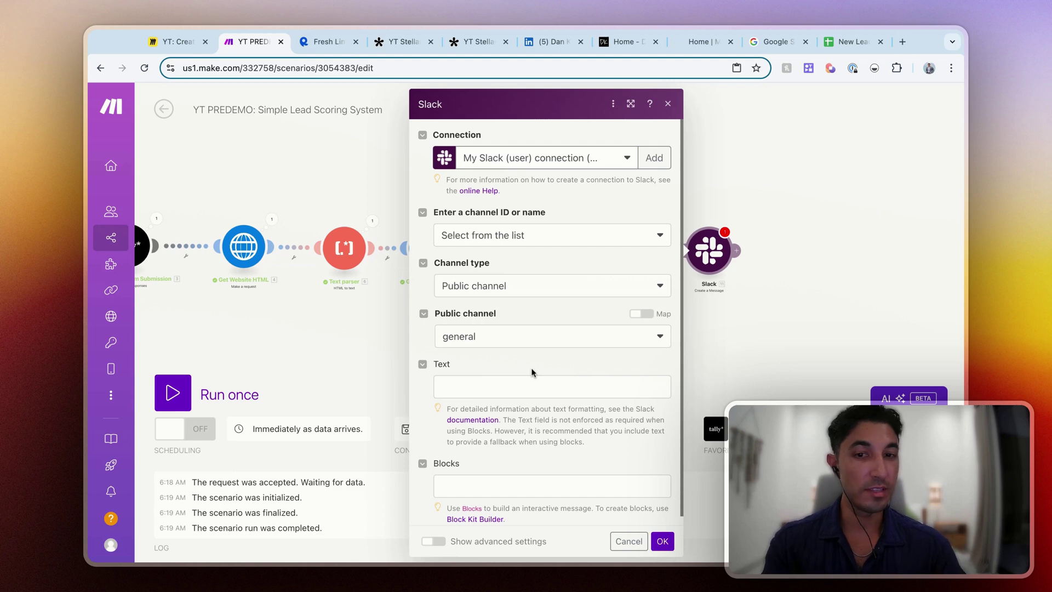
scroll(527, 364, "down", 1)
- Start the Slack text 'Hey! You have a new lead from' with full name 'at' company
left_click(475, 375)
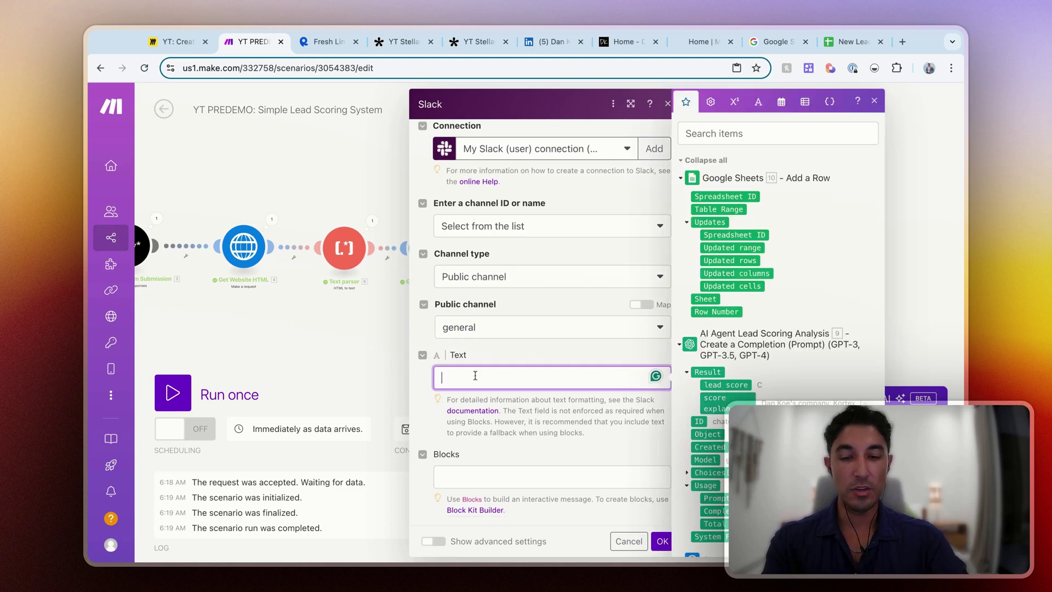
type("Hey! Y")
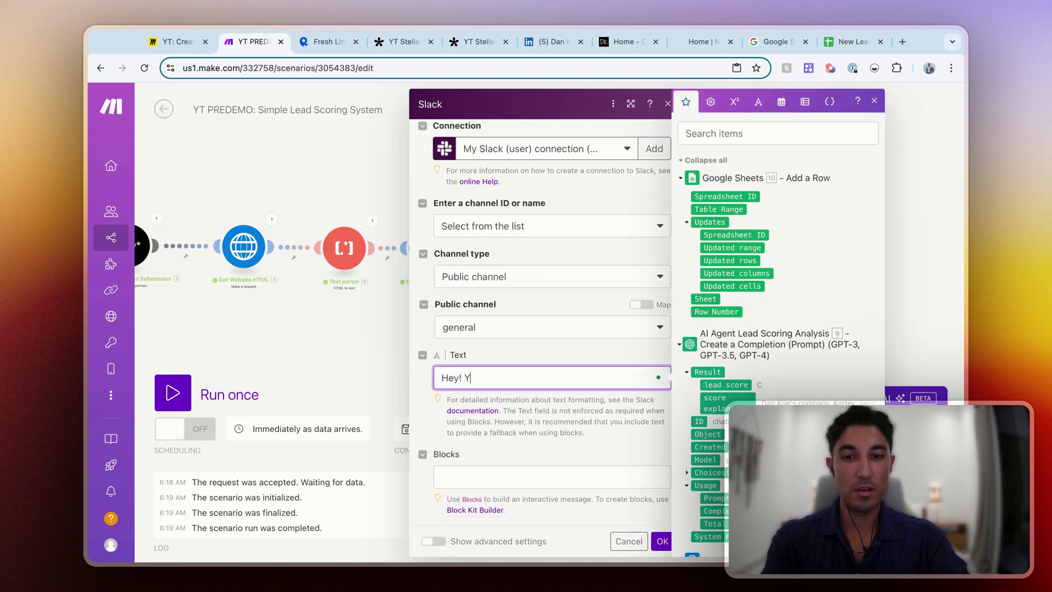
type("Ou have a new lead from")
left_click(482, 380)
key("BackSpace")
type("o")
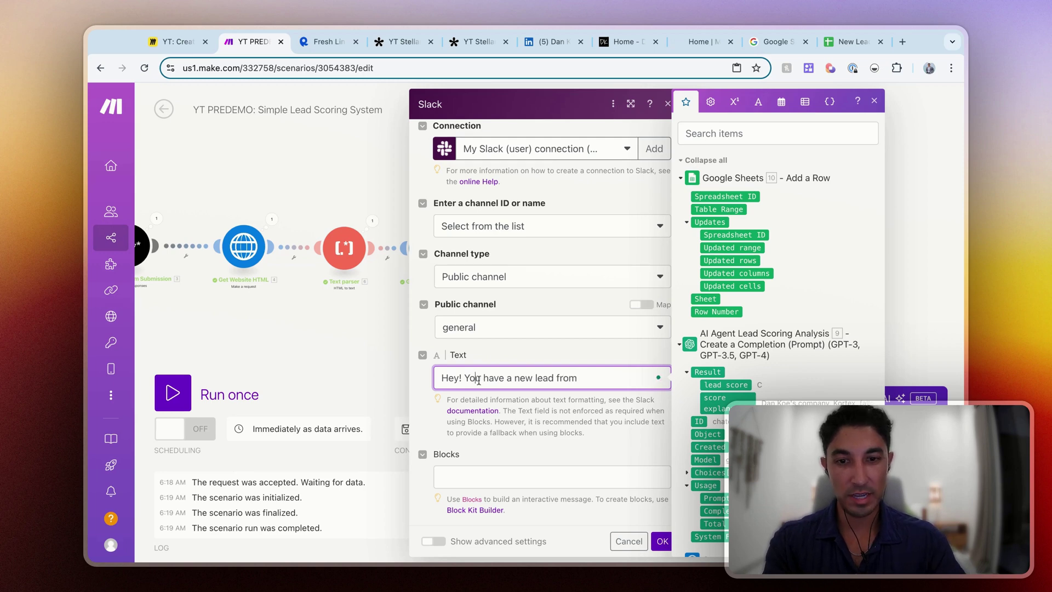
scroll(786, 370, "down", 10)
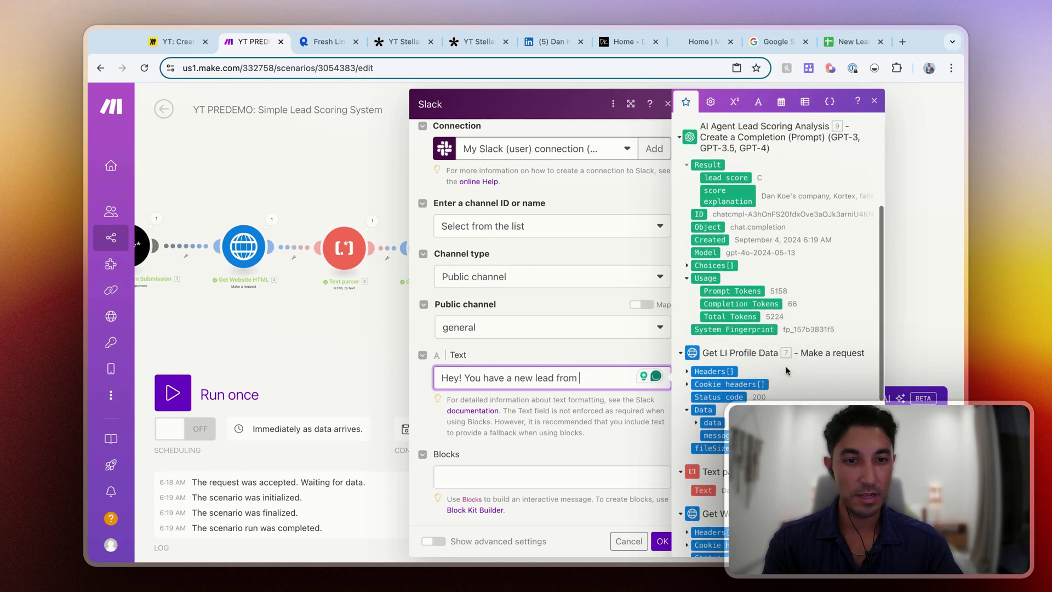
left_click(701, 337)
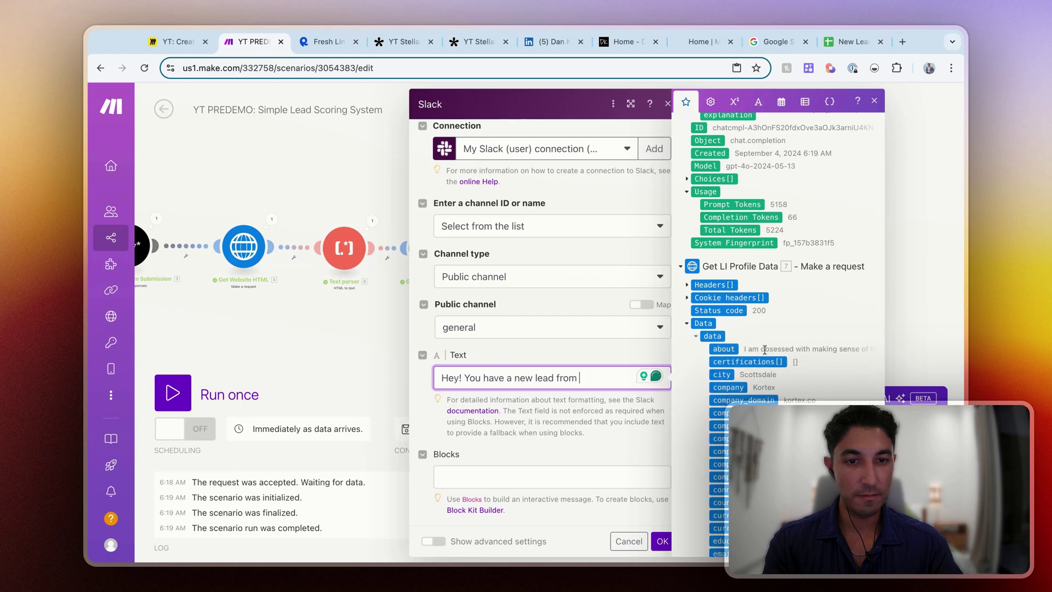
scroll(794, 340, "down", 5)
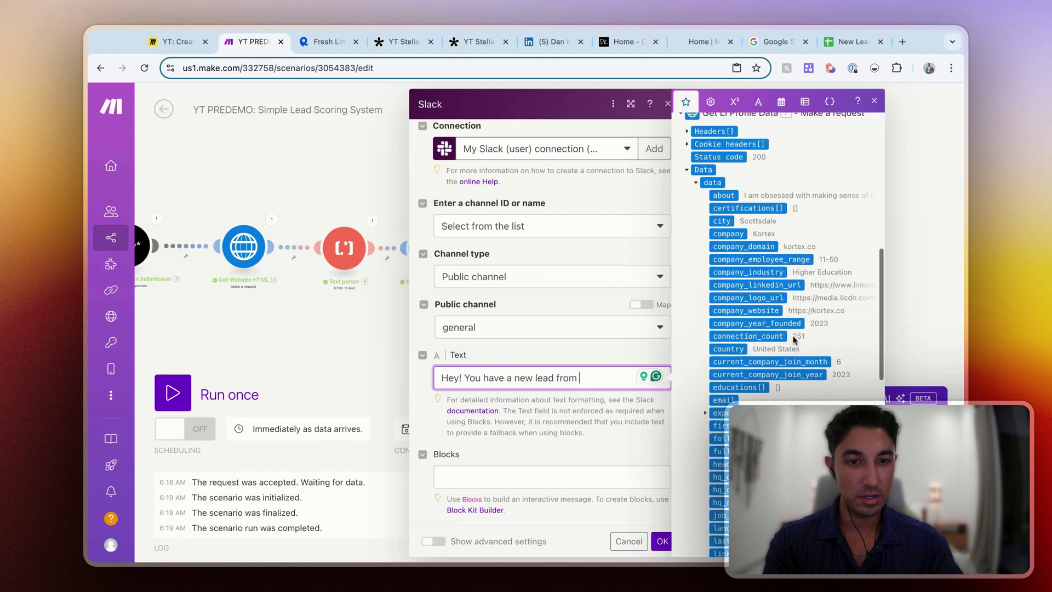
left_click(717, 451)
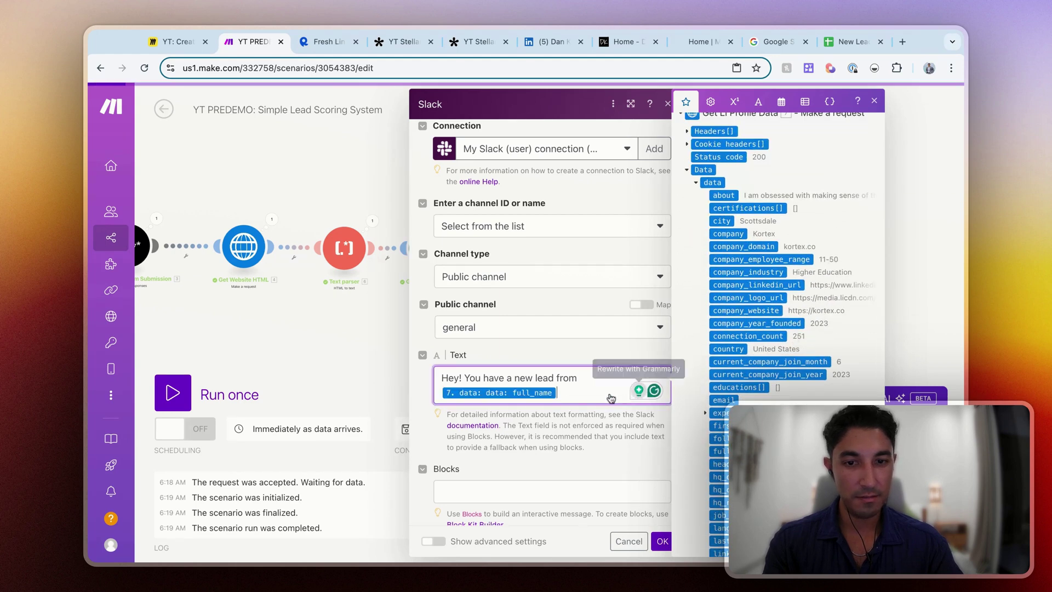
type("at")
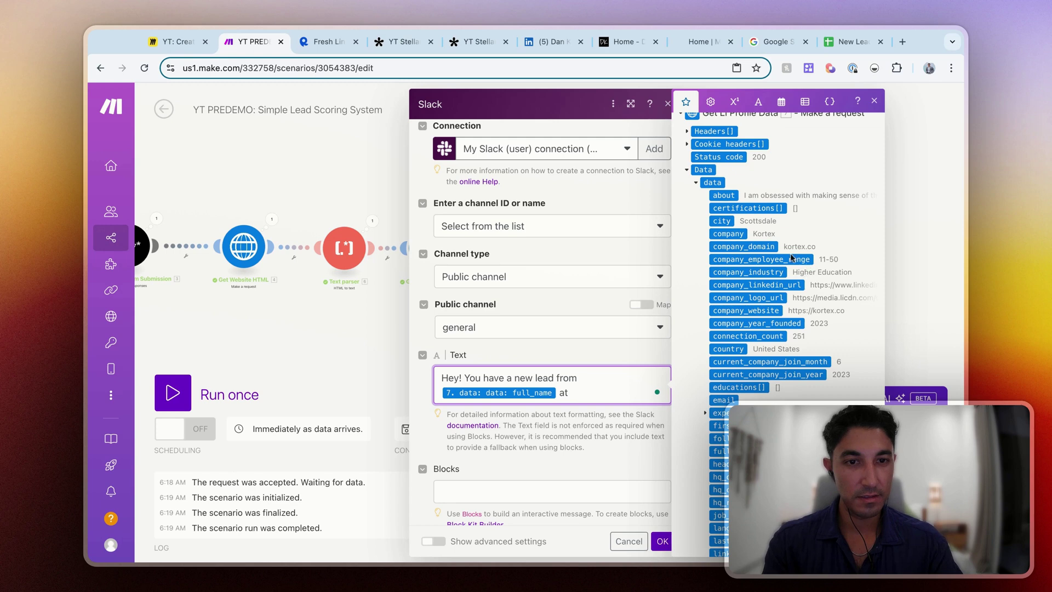
left_click(729, 234)
- Append '. His score is' with lead score and '. Explanation is here:' with explanation, then confirm
type(". data: data: company.")
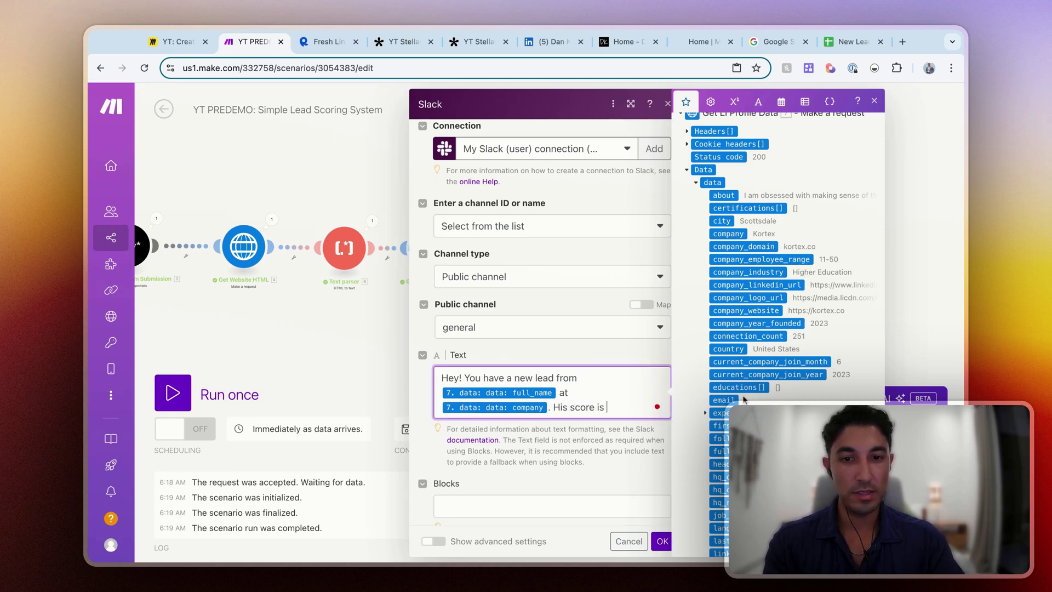
type(" His score is")
scroll(734, 356, "up", 6)
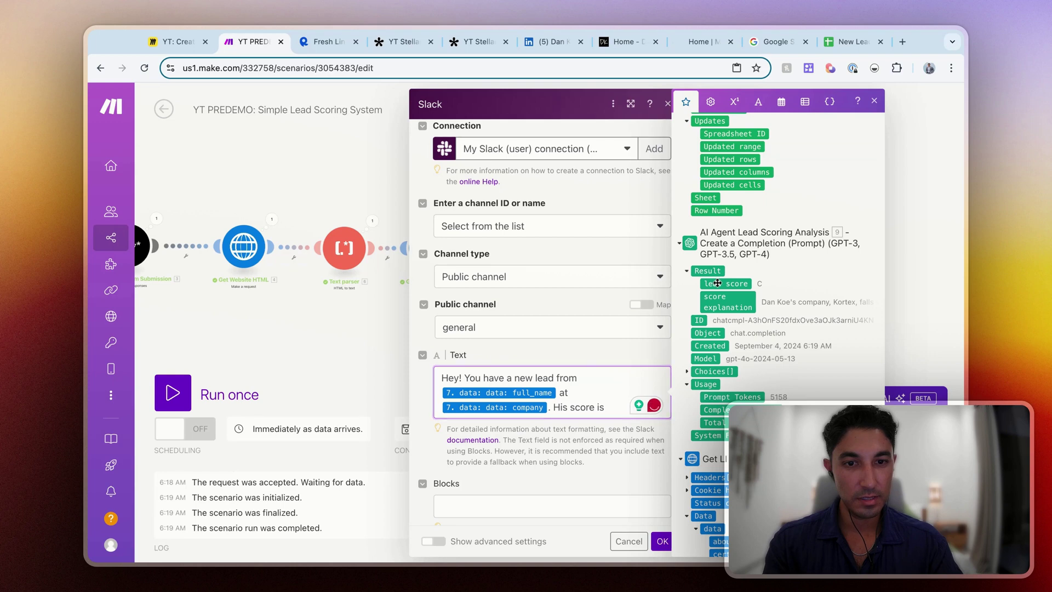
left_click(717, 283)
type(". Explan")
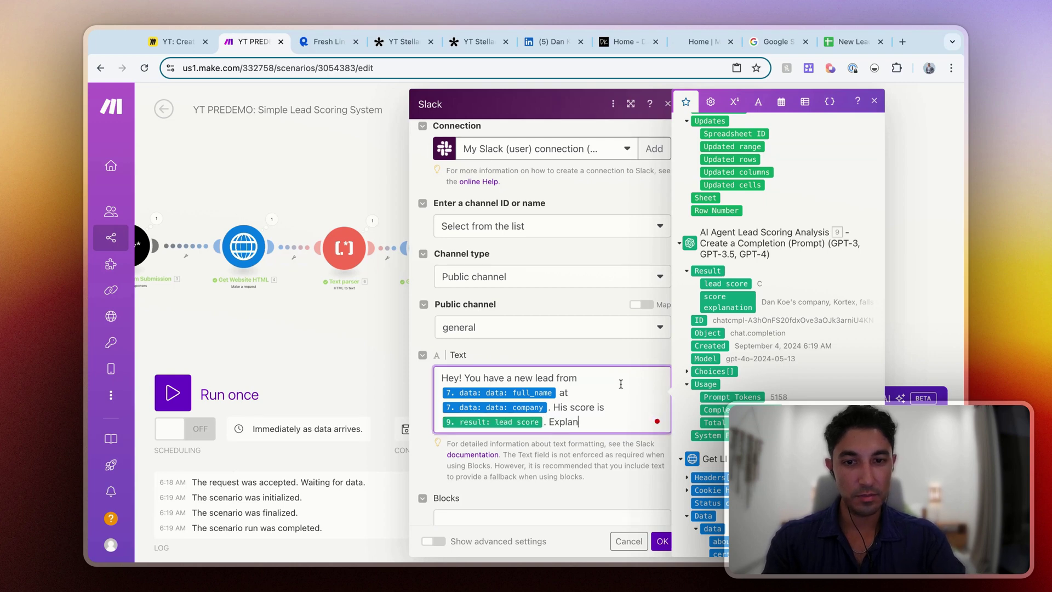
type("ation is her")
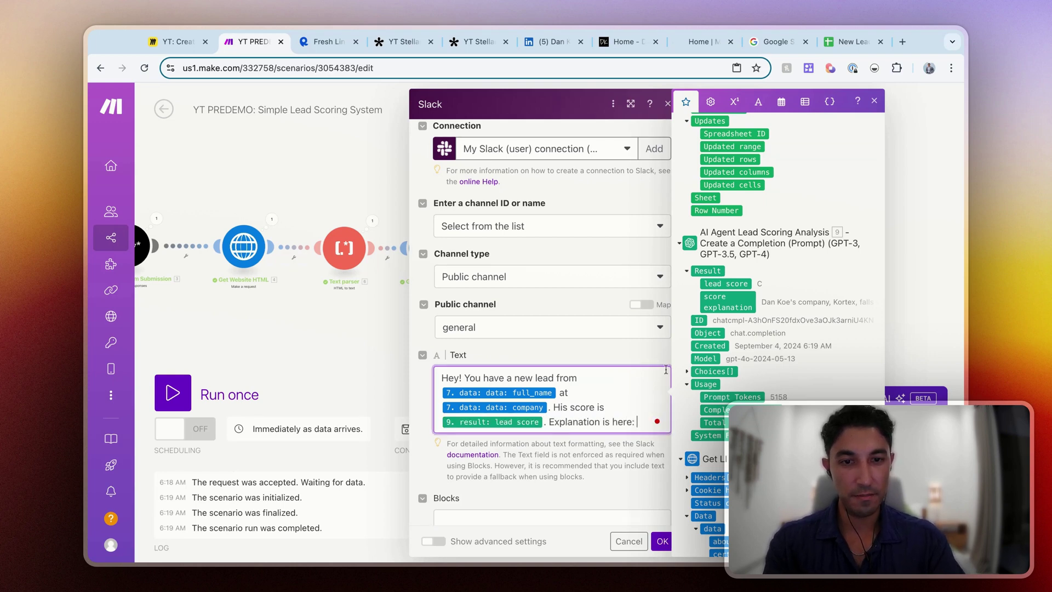
type("e:")
left_click(728, 303)
left_click(593, 345)
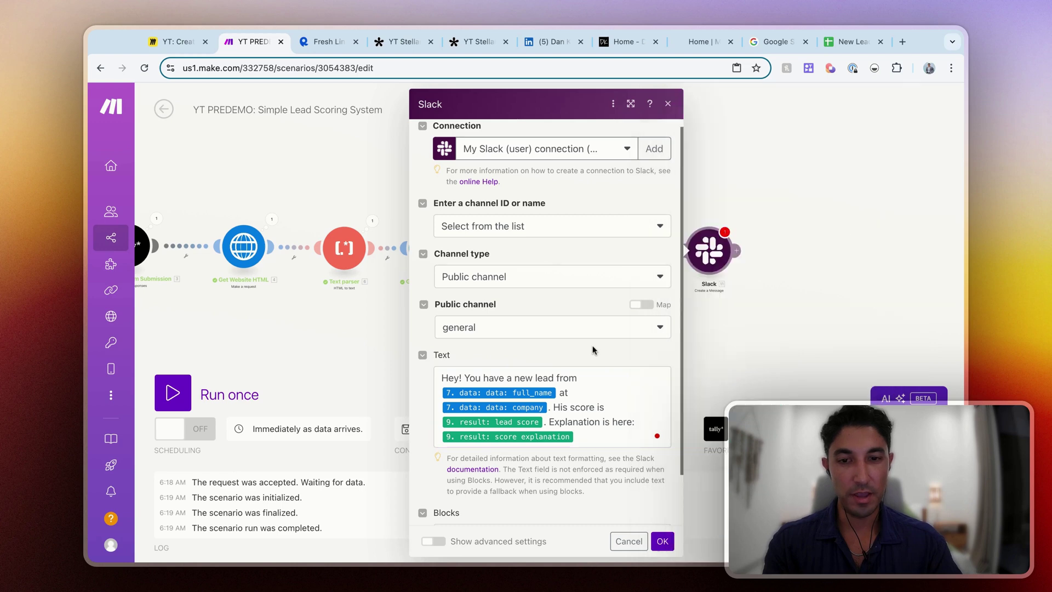
left_click(662, 541)
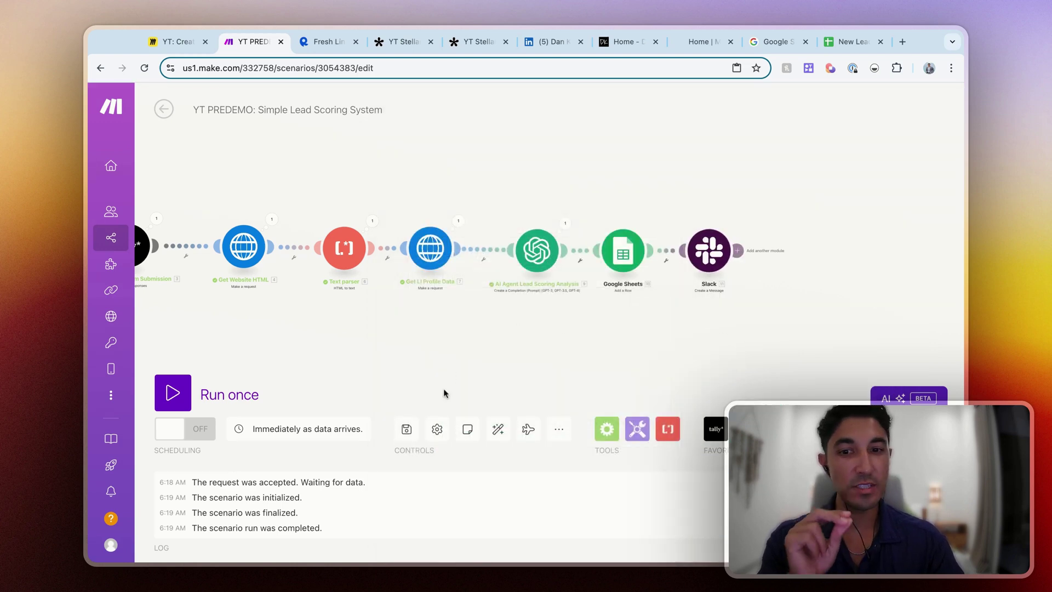
- Save the seven-module scenario and run it once to await a new form submission
left_click(407, 429)
scroll(488, 348, "left", 3)
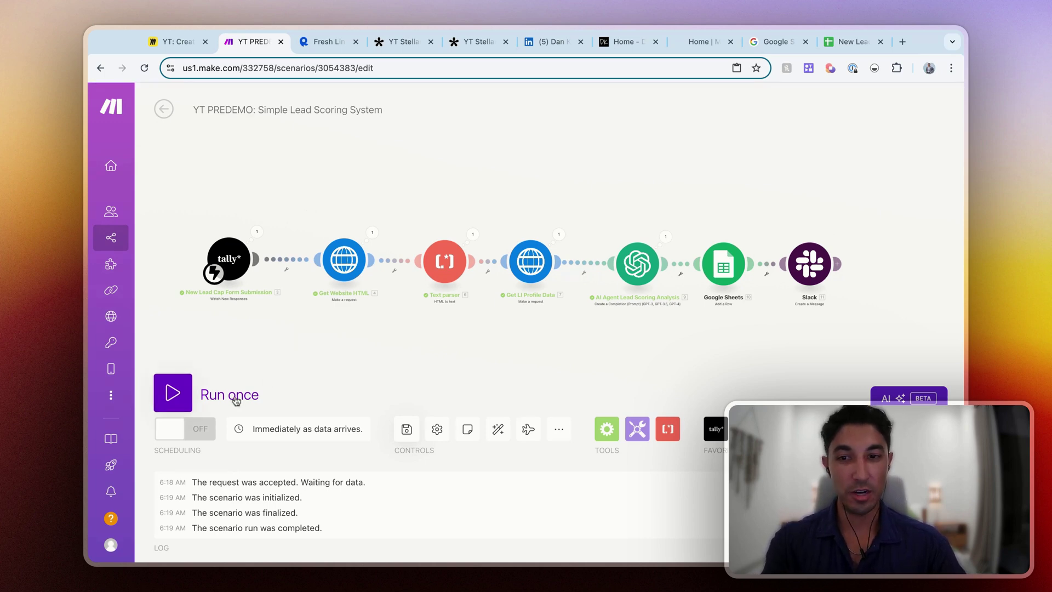
left_click(258, 387)
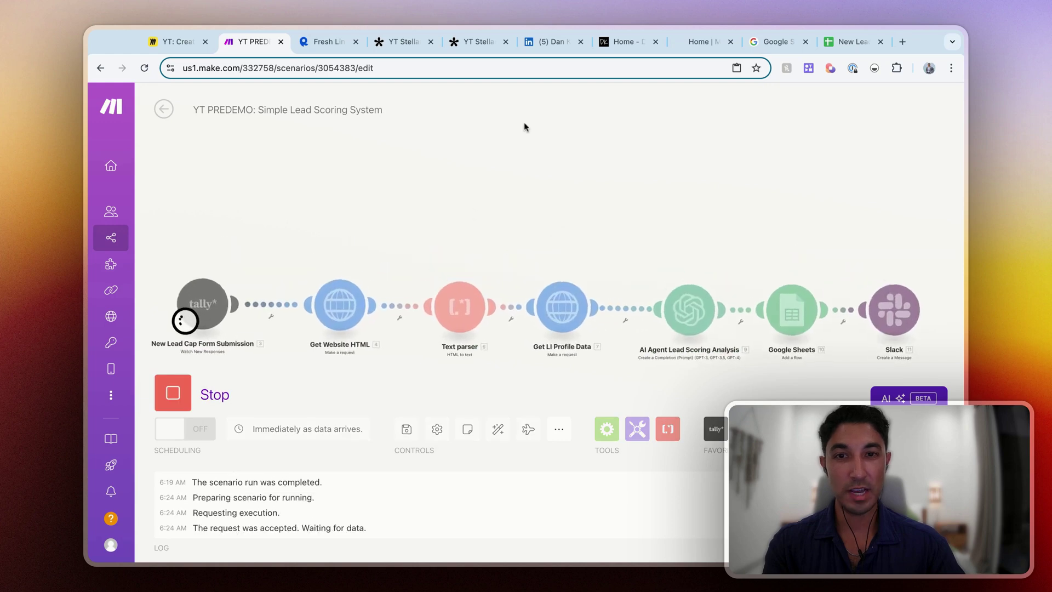
- Reload the Tally lead capture form for a blank copy and enter the lead's full name
left_click(466, 41)
left_click(431, 71)
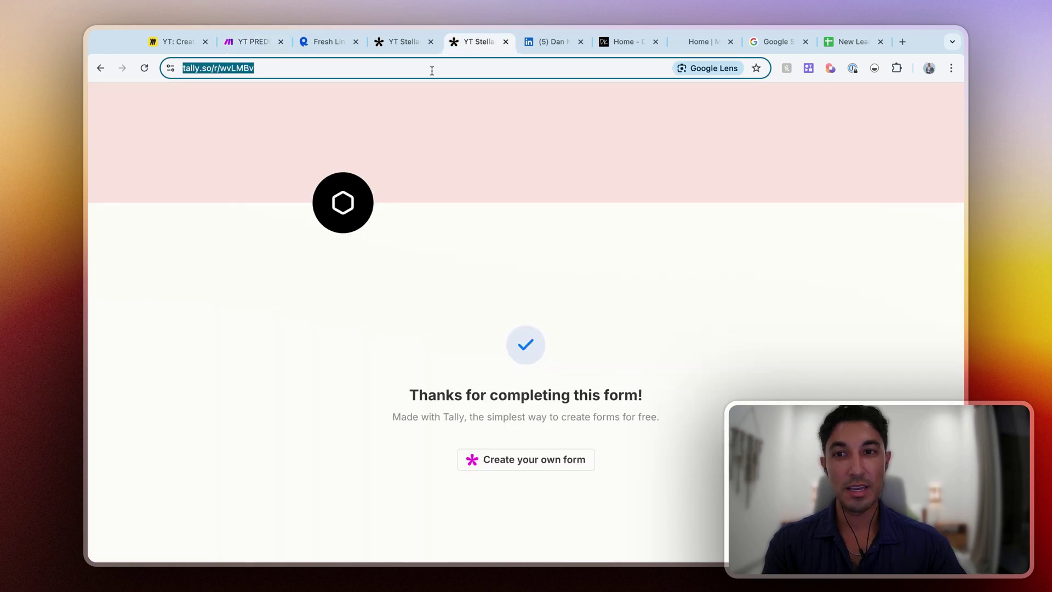
key("Return")
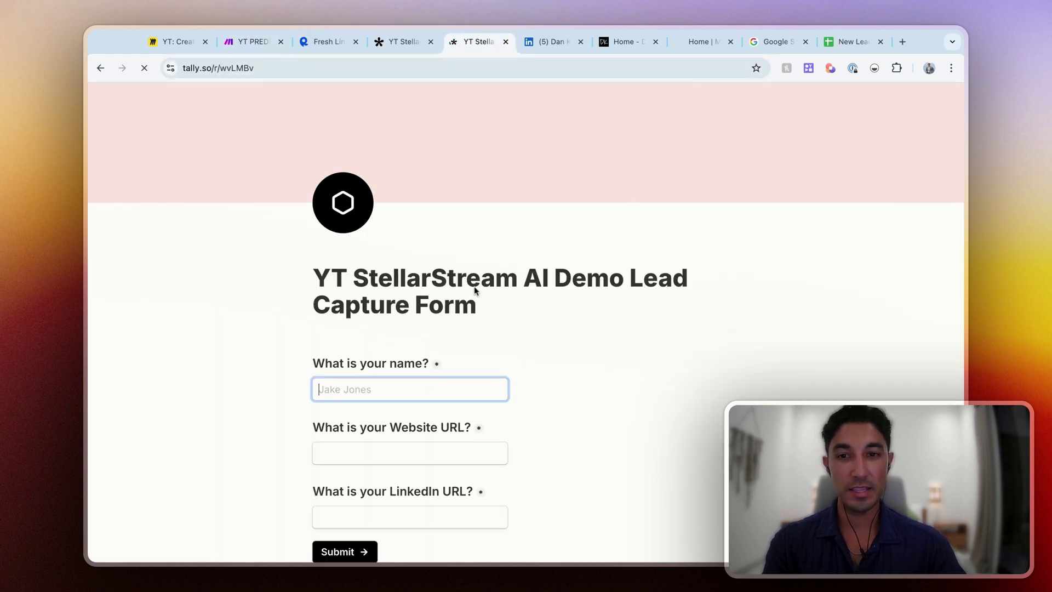
type("Dan Koe")
key("Tab")
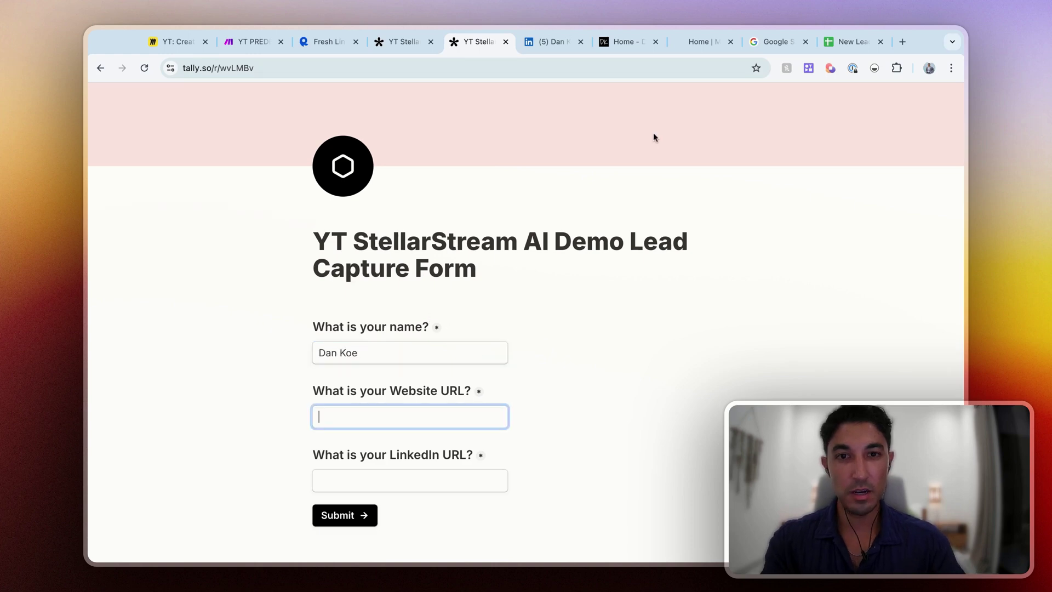
- Copy the lead's website address from its tab into the form's website question
left_click(635, 42)
left_click(547, 64)
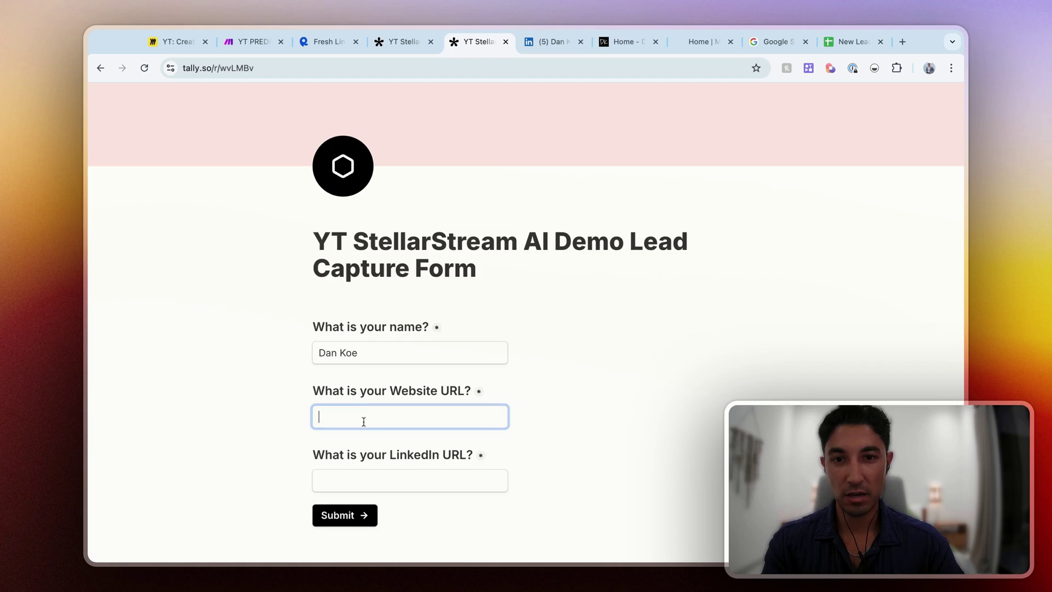
type("https://thedankoe.com/")
key("Tab")
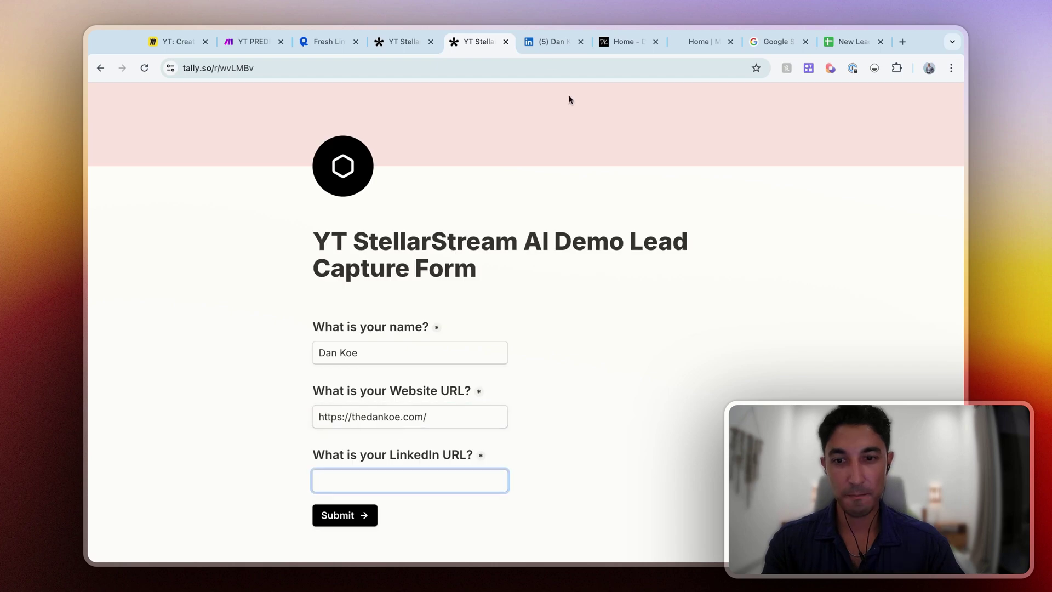
- Paste the lead's LinkedIn profile URL into the form and submit it
left_click(548, 49)
left_click(492, 68)
key("super+c")
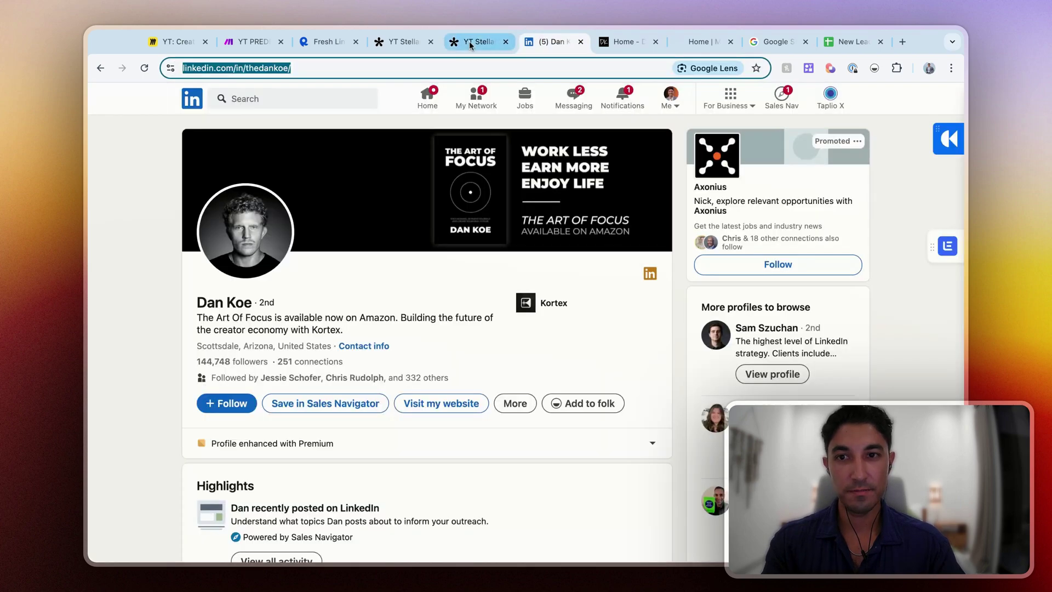
left_click(469, 41)
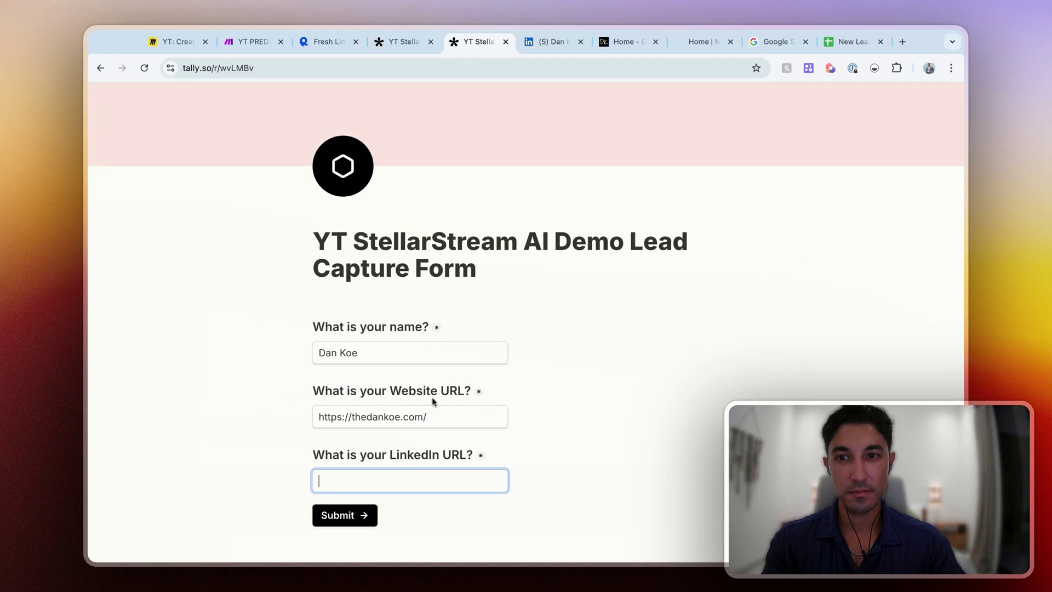
key("super+v")
left_click(342, 514)
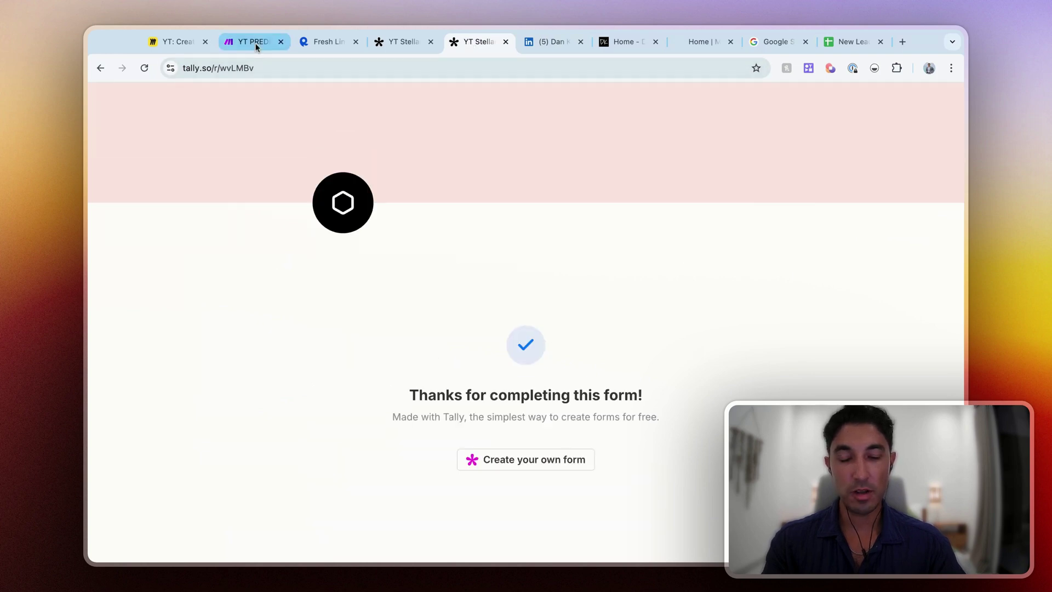
left_click(255, 46)
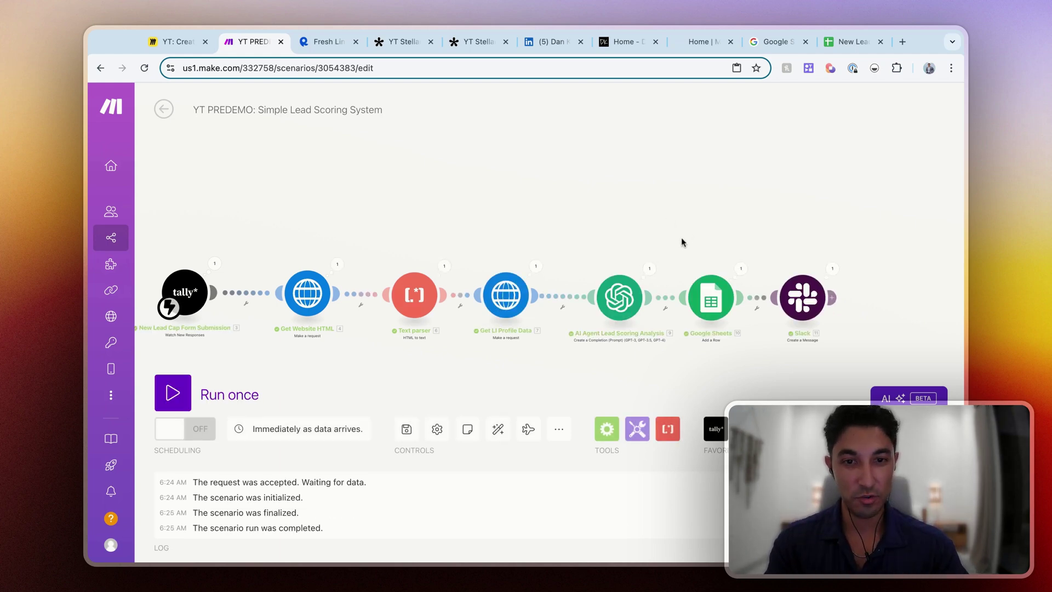
- Inspect the new row 2 in the leads sheet: LinkedIn URL, score, explanation and company details
left_click(849, 42)
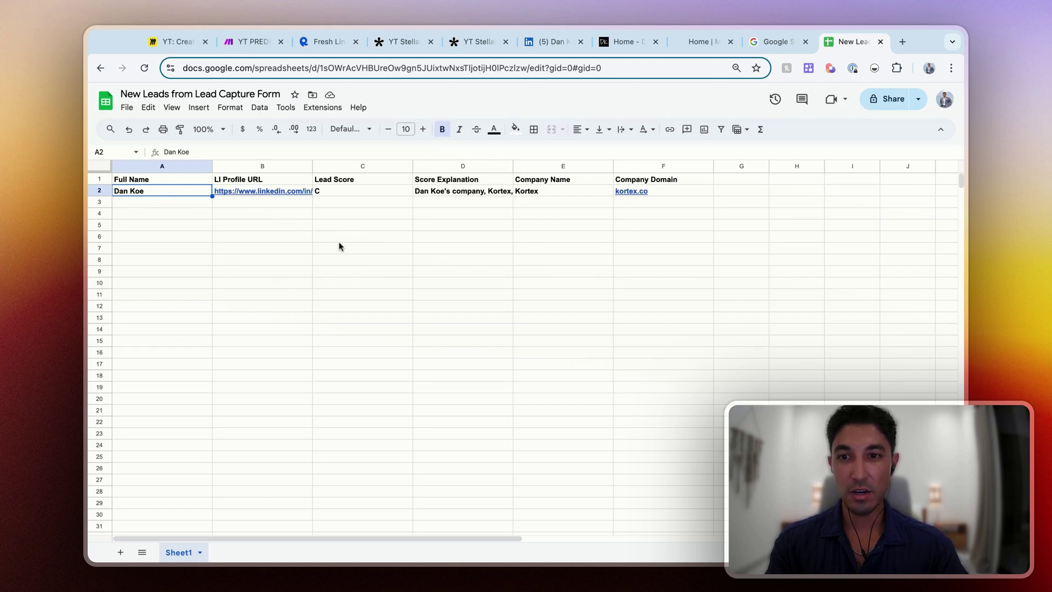
left_click(289, 193)
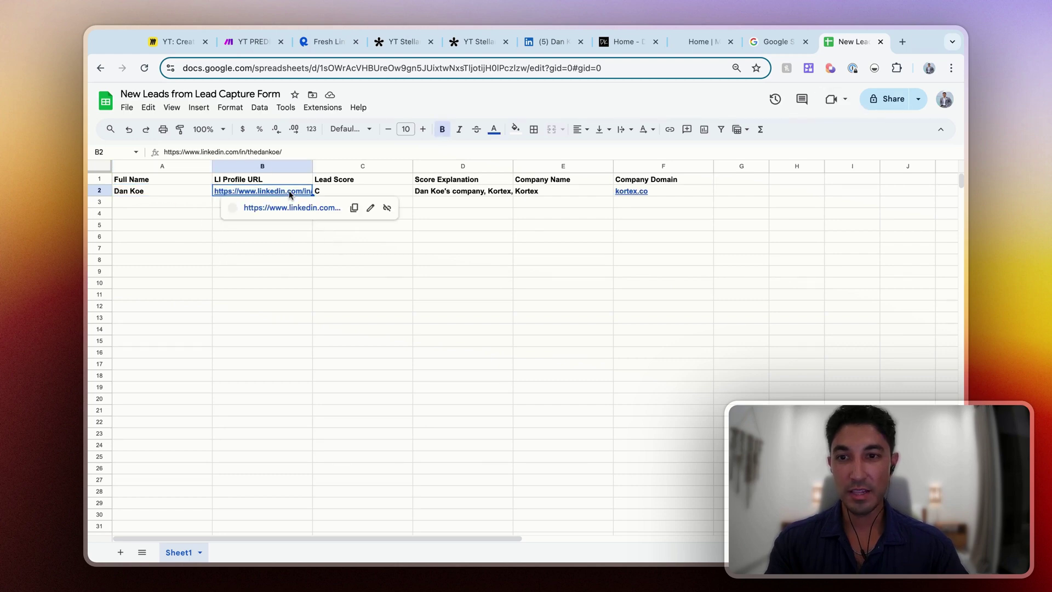
left_click(381, 190)
left_click(454, 193)
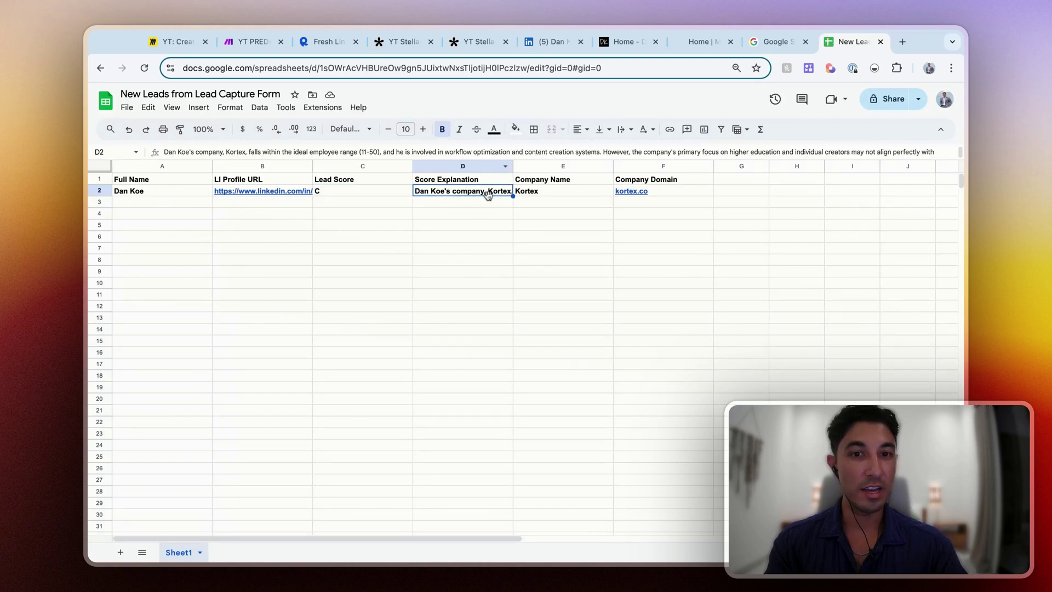
left_click(566, 194)
key("Right")
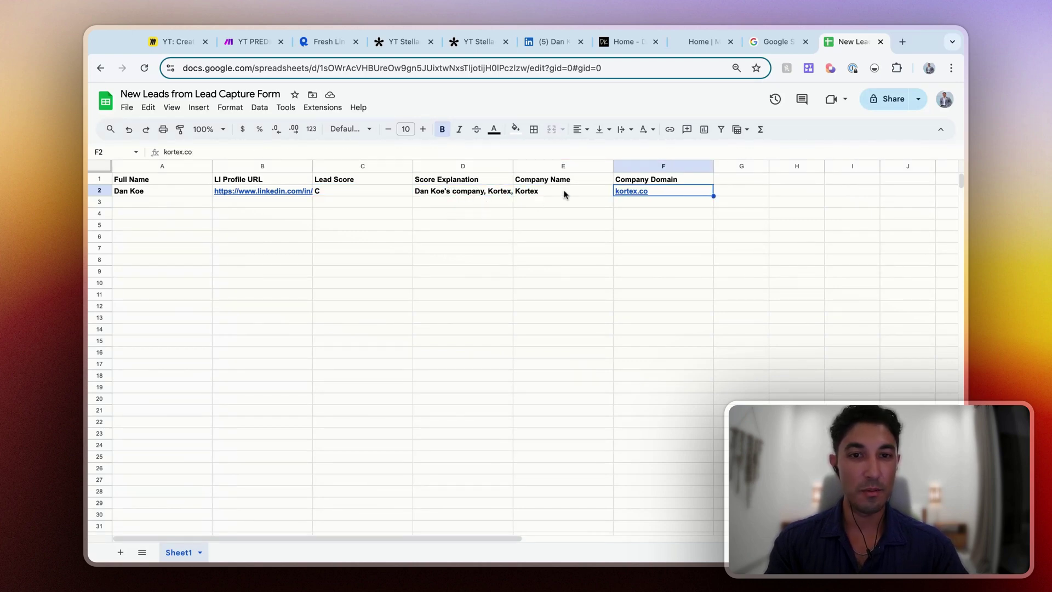
- Unbold row A2:F2 and widen the Score Explanation column D
key("ctrl+shift+Left")
key("ctrl+b")
left_click(549, 296)
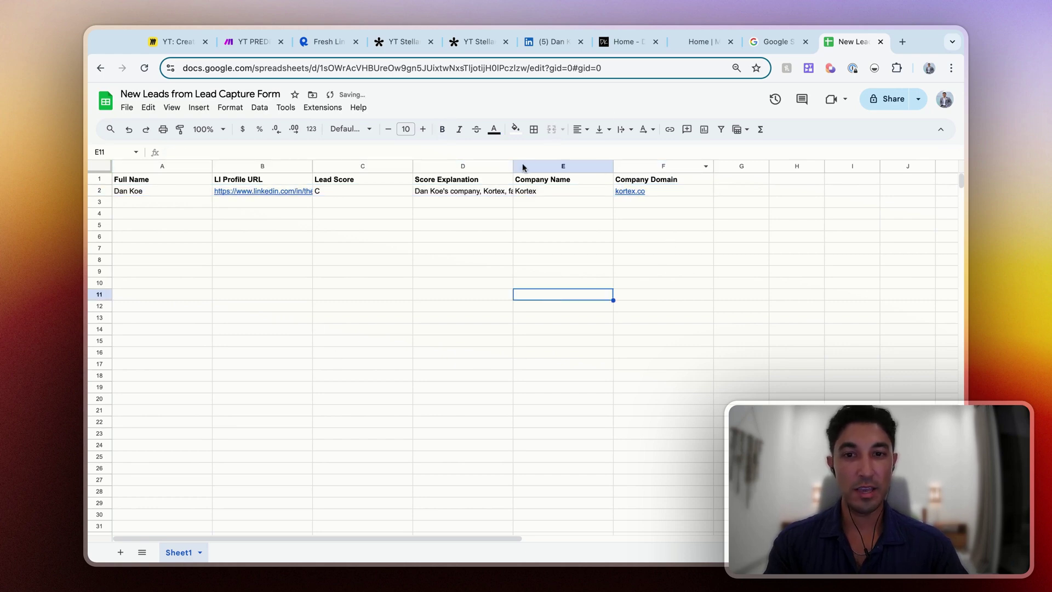
left_click_drag(513, 166, 564, 166)
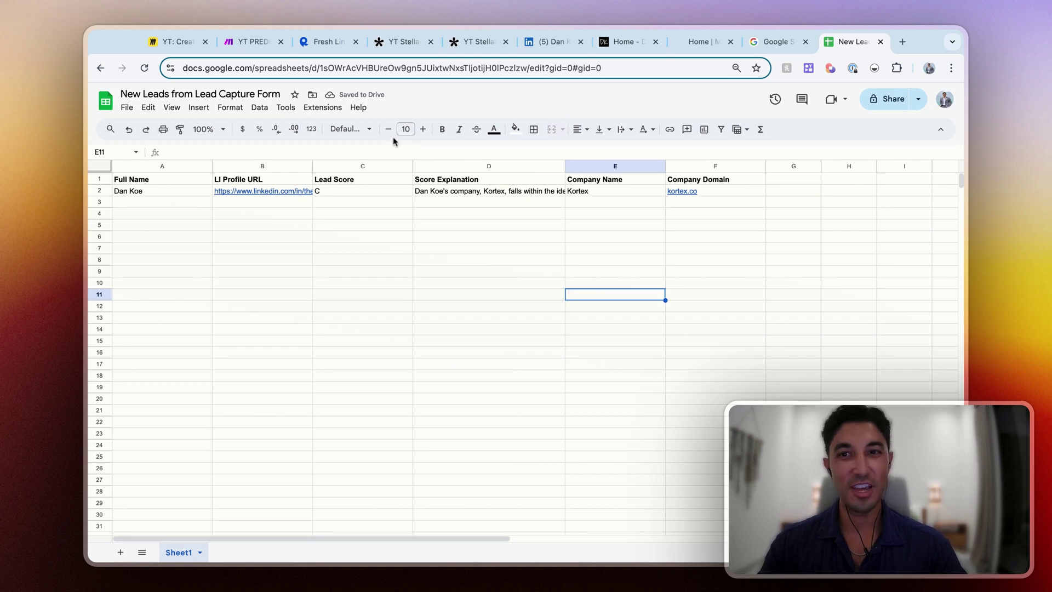
- Return to the Make lead scoring scenario, view the whole module chain, and save it
left_click(254, 44)
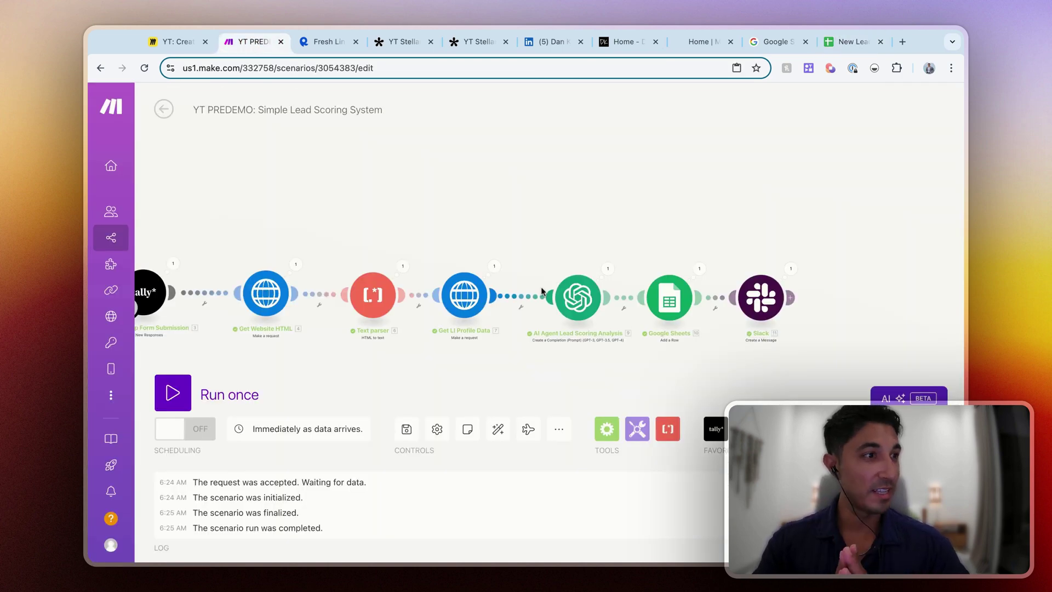
left_click_drag(483, 203, 549, 203)
scroll(557, 201, "down", 2)
left_click(406, 428)
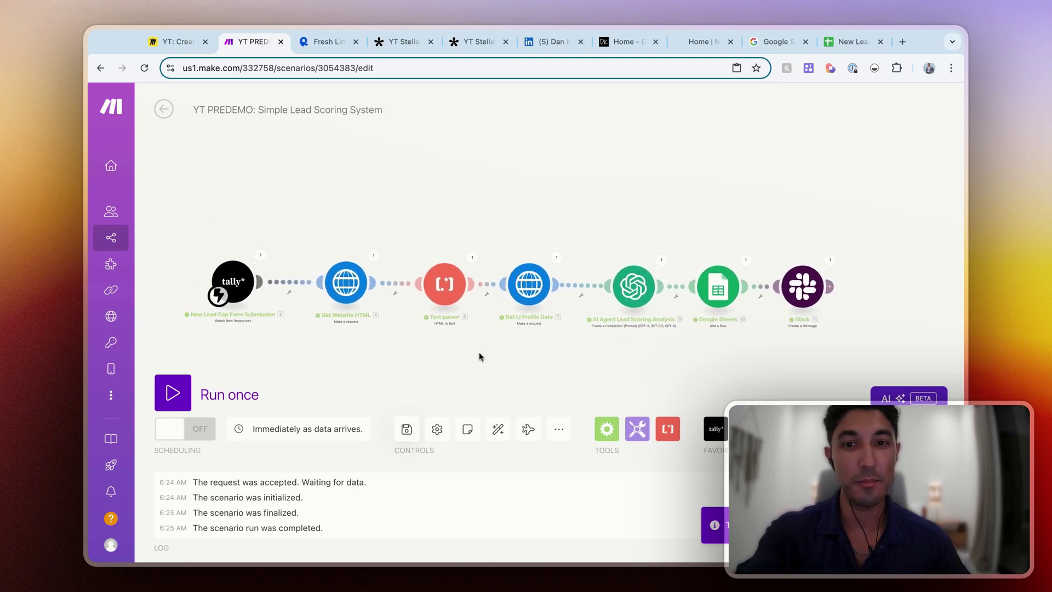